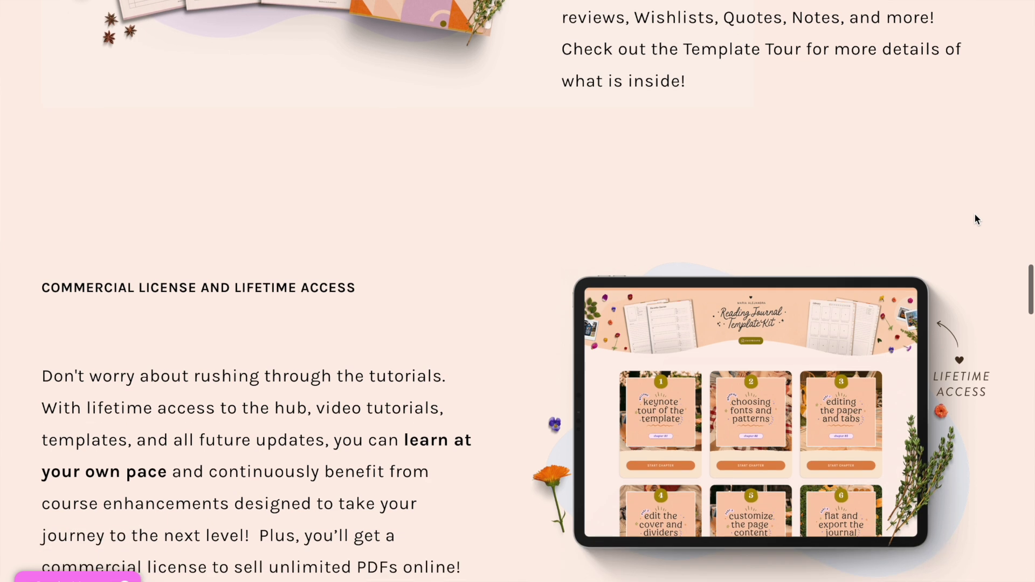
- Review the Digital Reading Journal Template Kit sales page from the commercial license section down to the course offer
scroll(976, 218, down, 7)
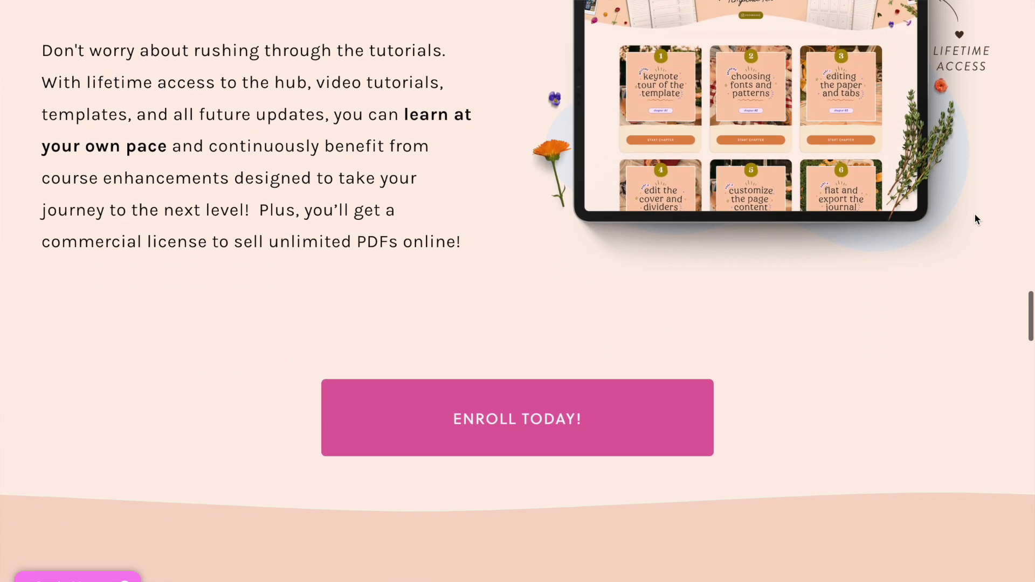
scroll(976, 219, down, 6)
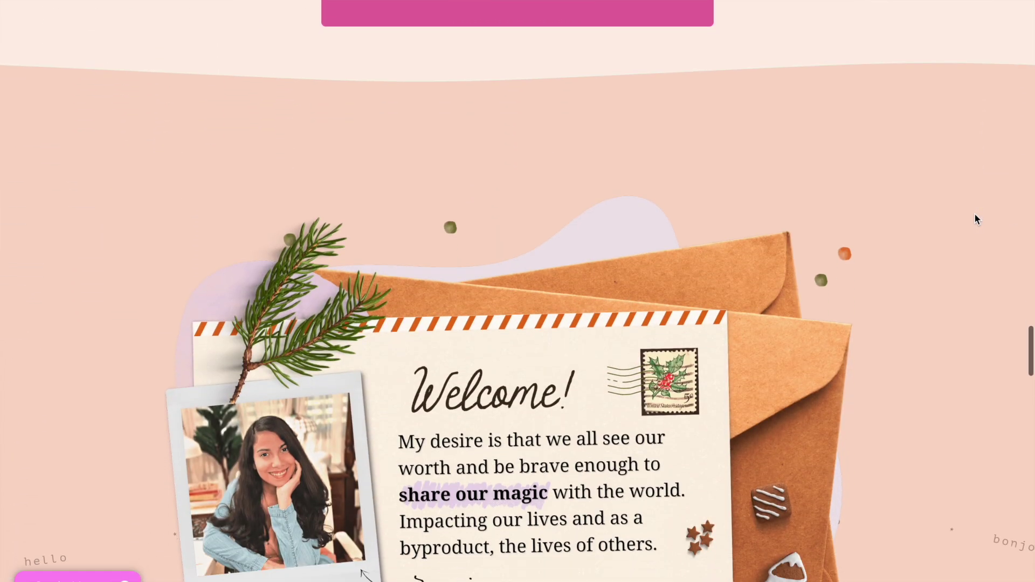
scroll(975, 219, down, 3)
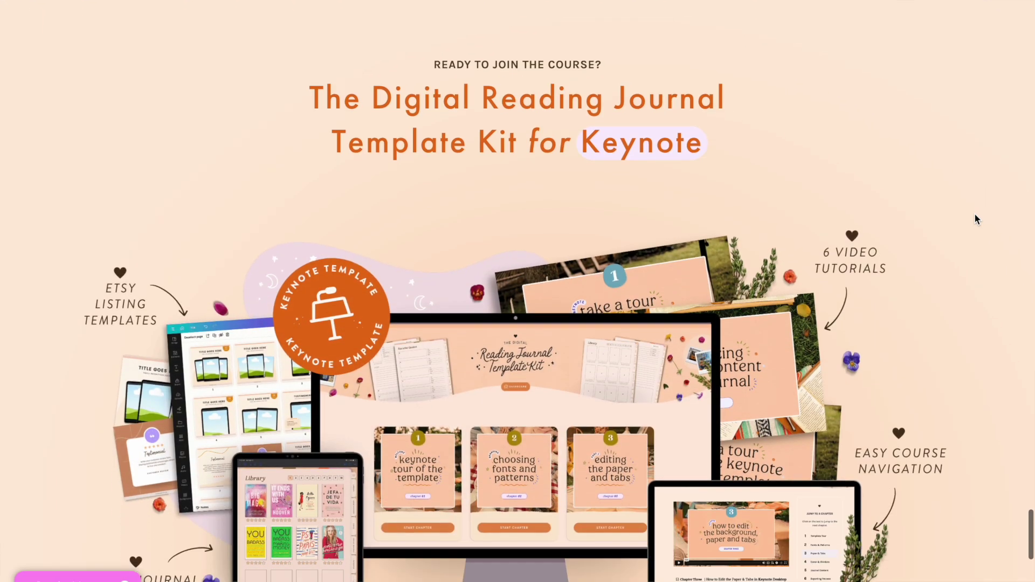
scroll(975, 215, down, 5)
scroll(976, 219, down, 2)
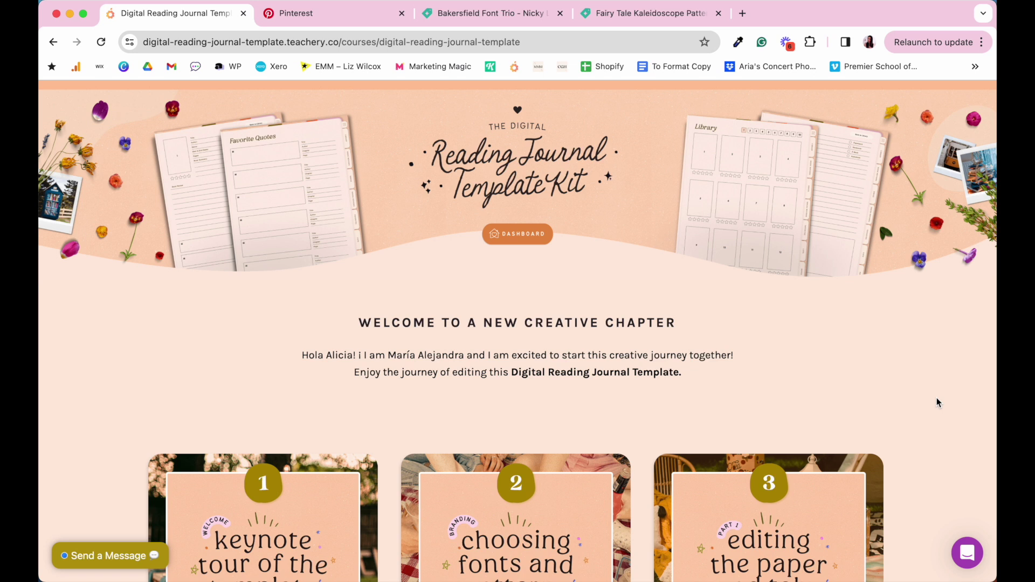
- Open chapter 1 of the course and look over its tour video, chapter list and Keynote template resources
scroll(936, 401, down, 5)
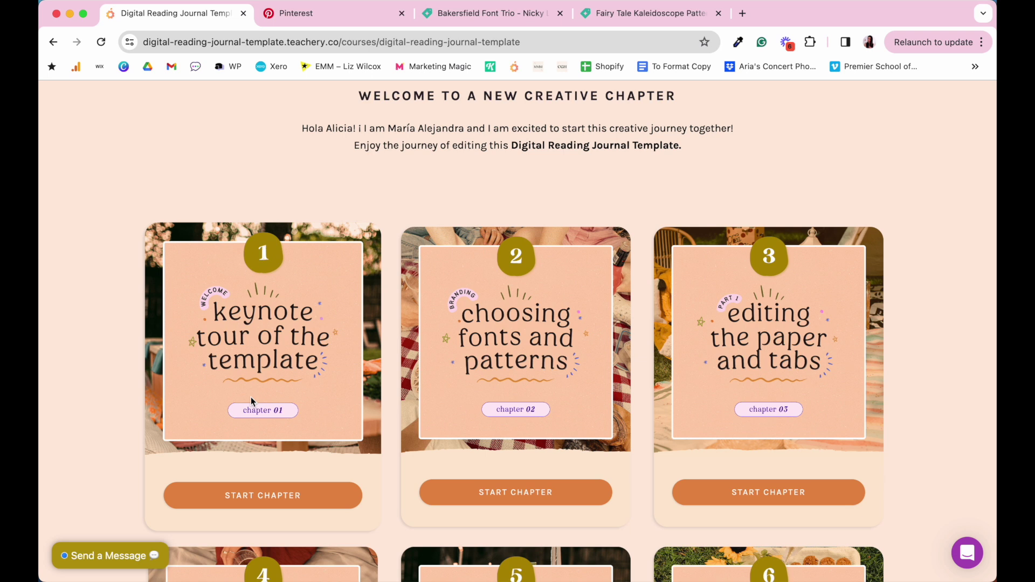
click(281, 495)
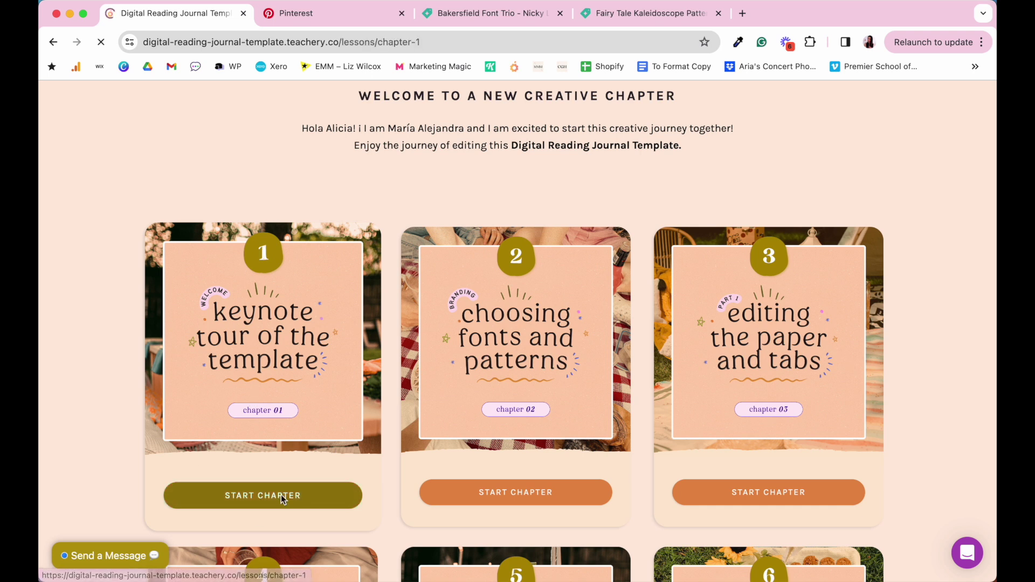
scroll(938, 392, down, 2)
scroll(937, 392, down, 5)
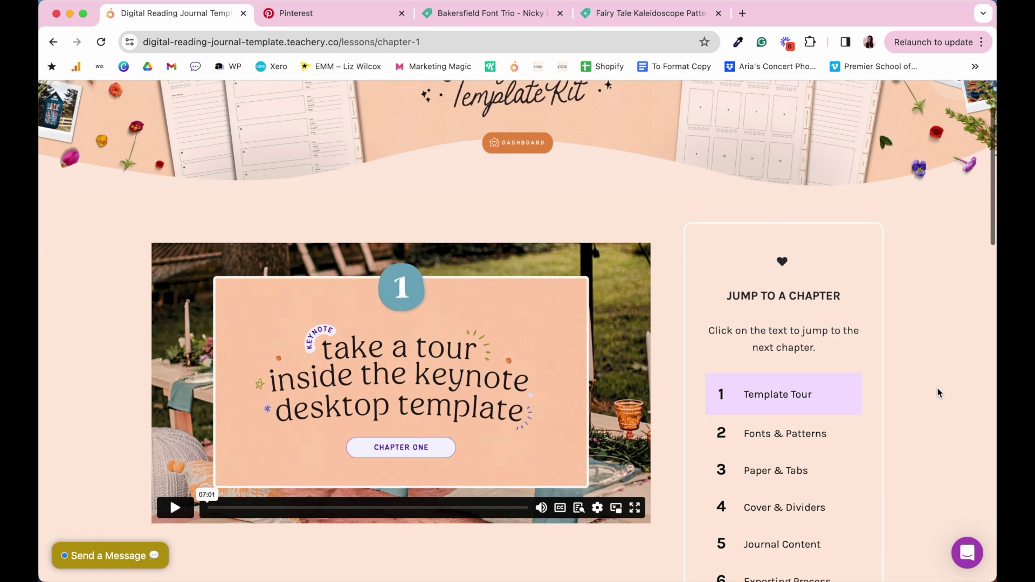
scroll(938, 392, down, 3)
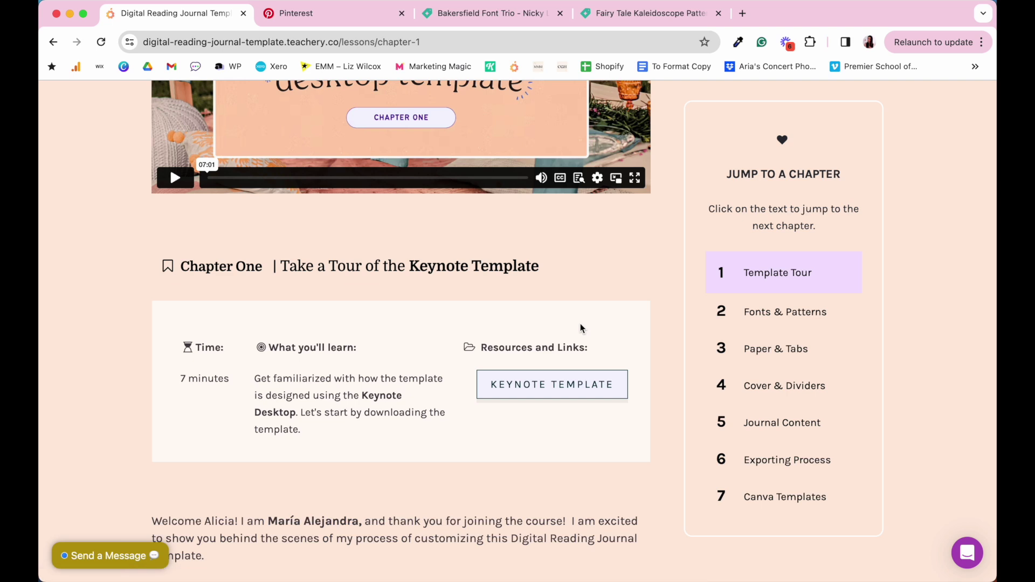
scroll(580, 324, up, 2)
scroll(580, 327, up, 5)
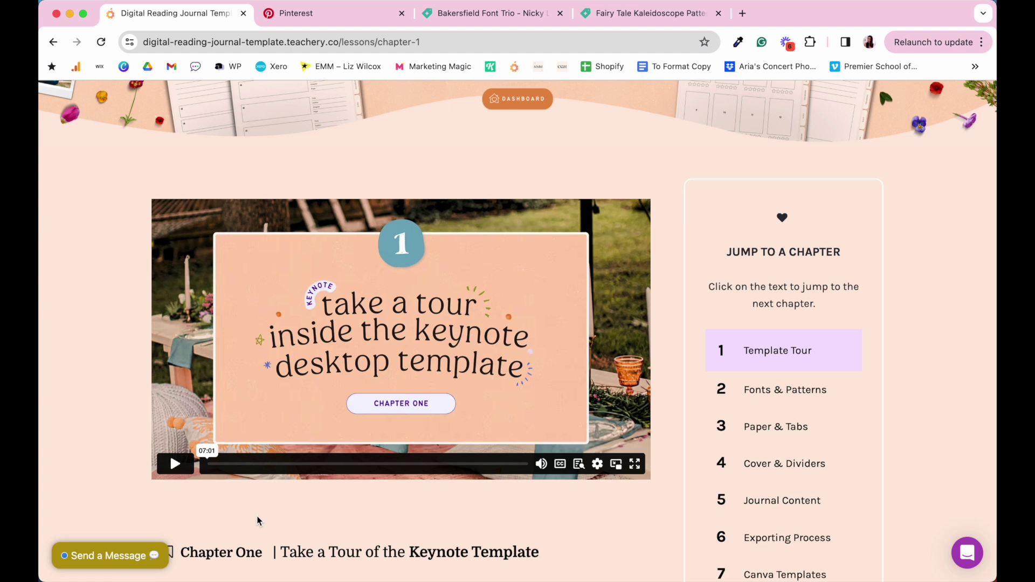
scroll(662, 275, down, 6)
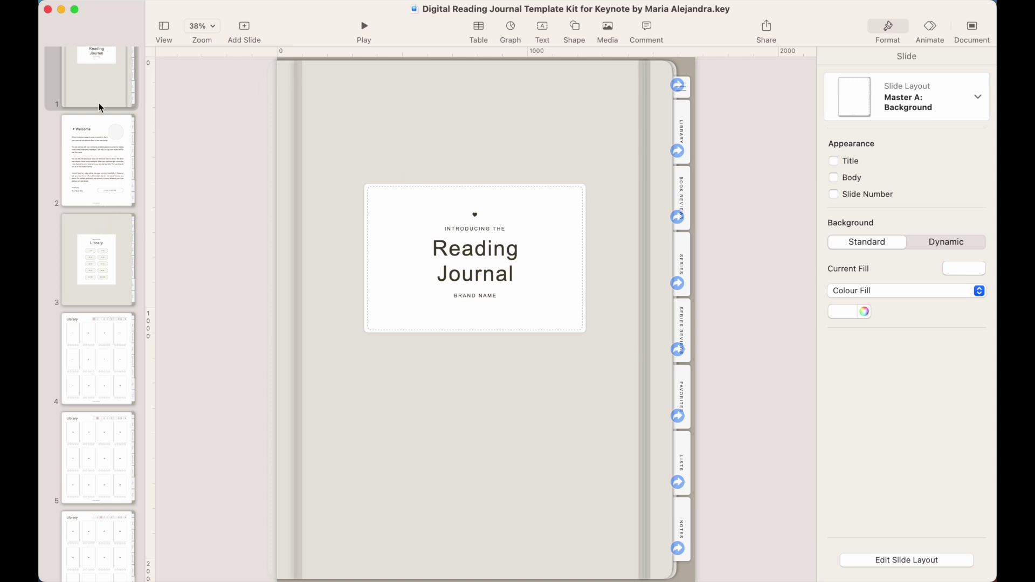
- In the Keynote journal template, view the Library section divider and the first Library page on slide 4
scroll(99, 232, up, 2)
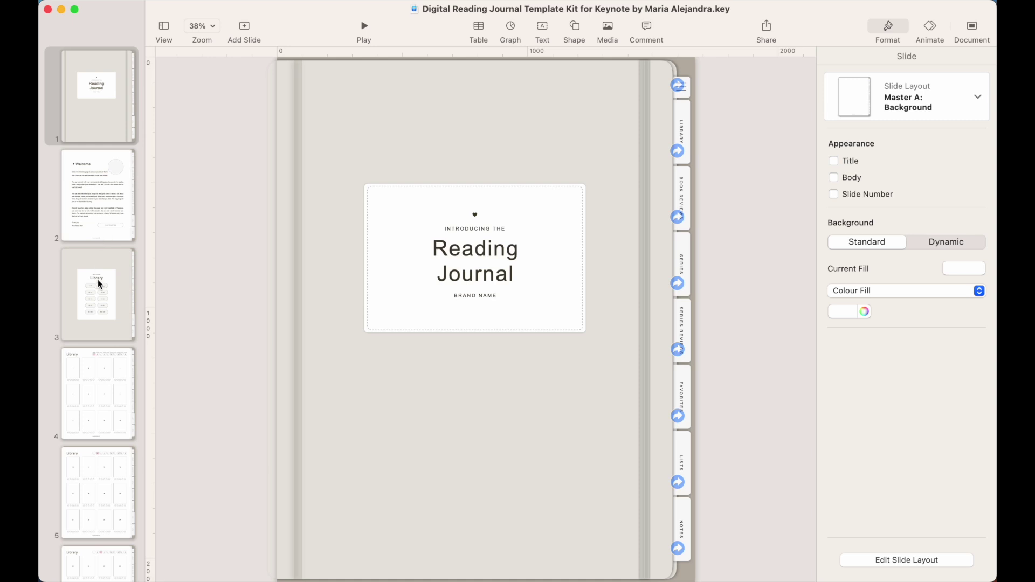
scroll(99, 281, down, 2)
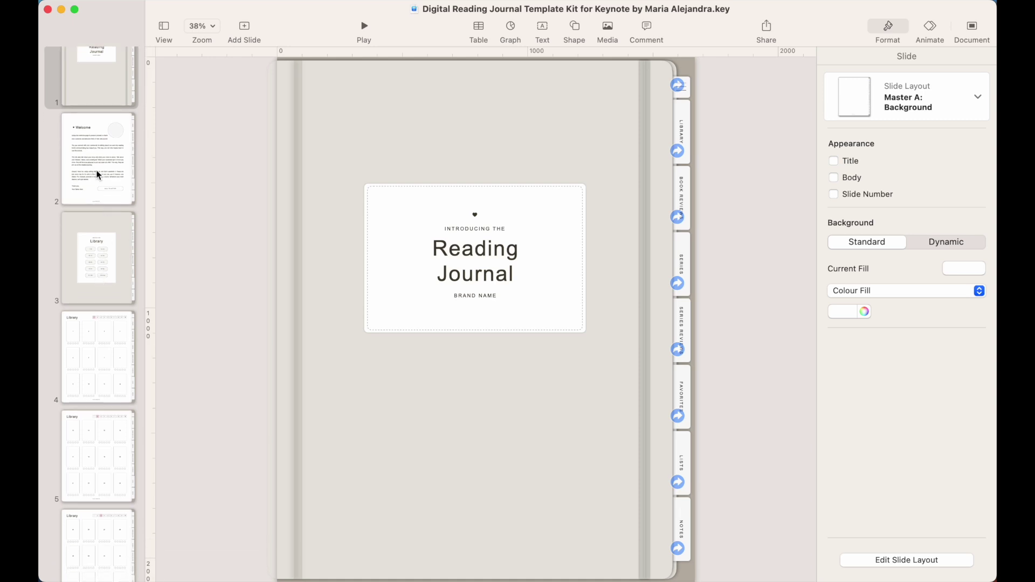
scroll(106, 144, down, 2)
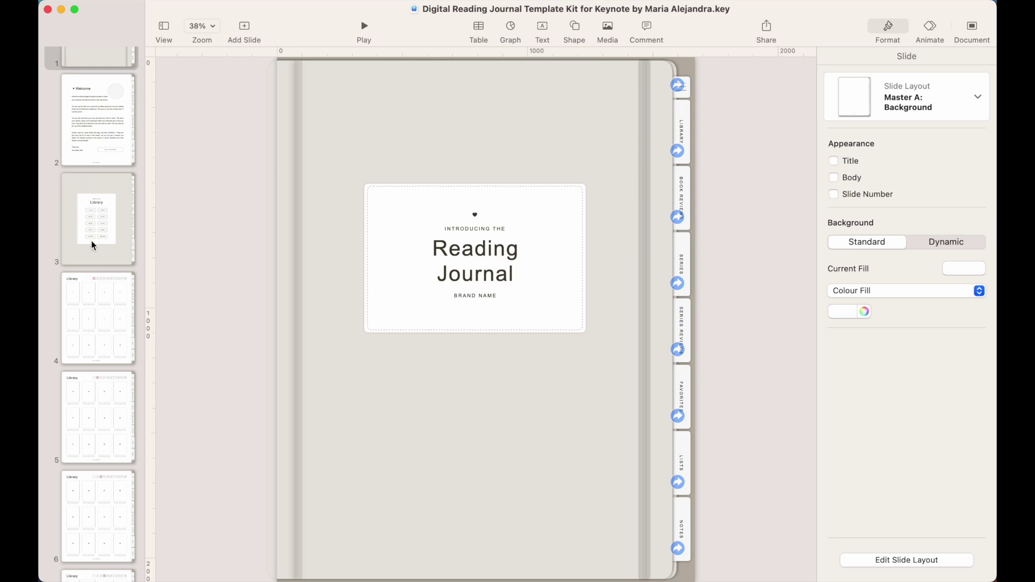
scroll(92, 240, down, 1)
click(124, 245)
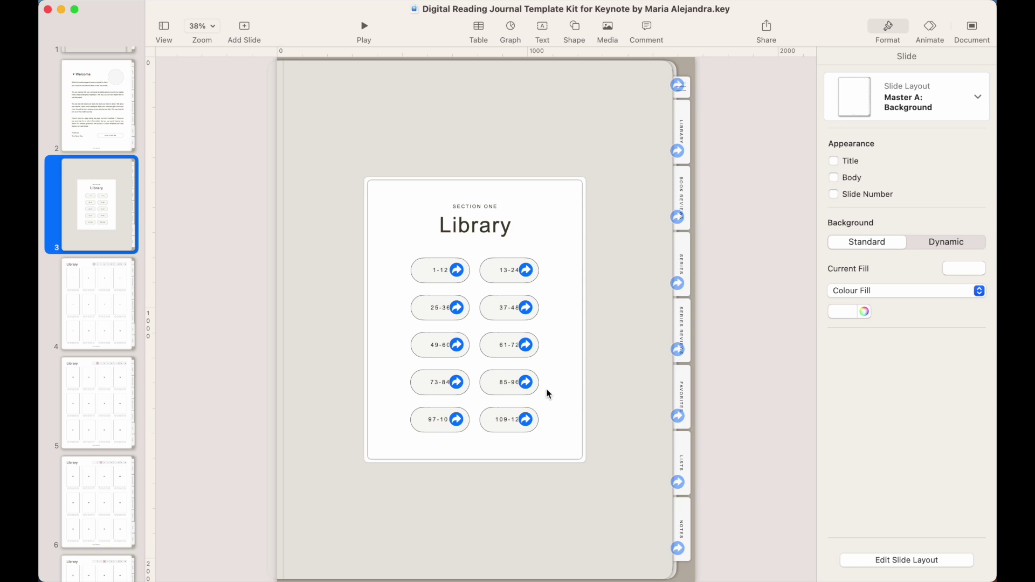
click(96, 320)
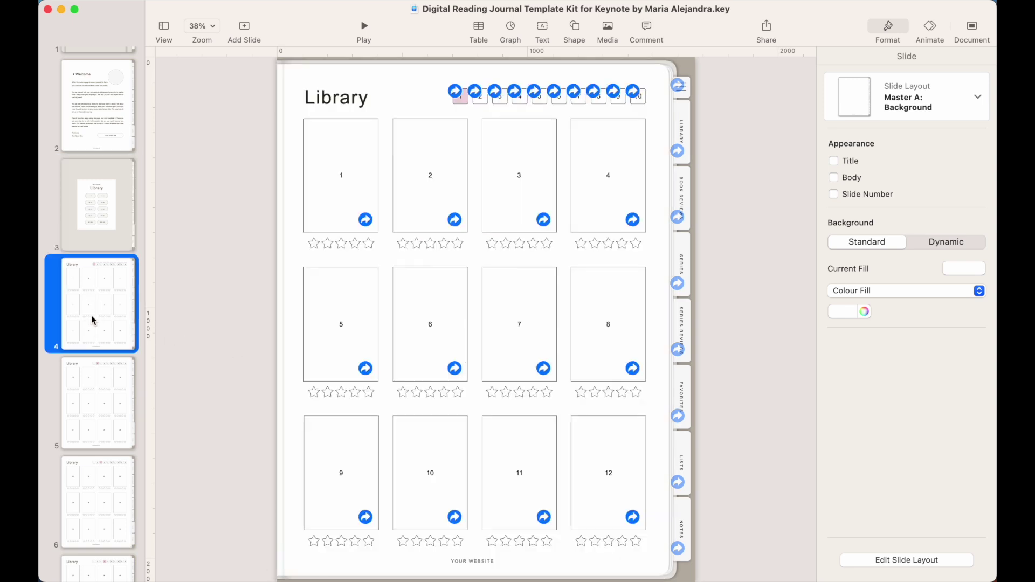
- View the Book Reviews and Book Series section divider slides and look through the pages that follow them
scroll(99, 390, down, 10)
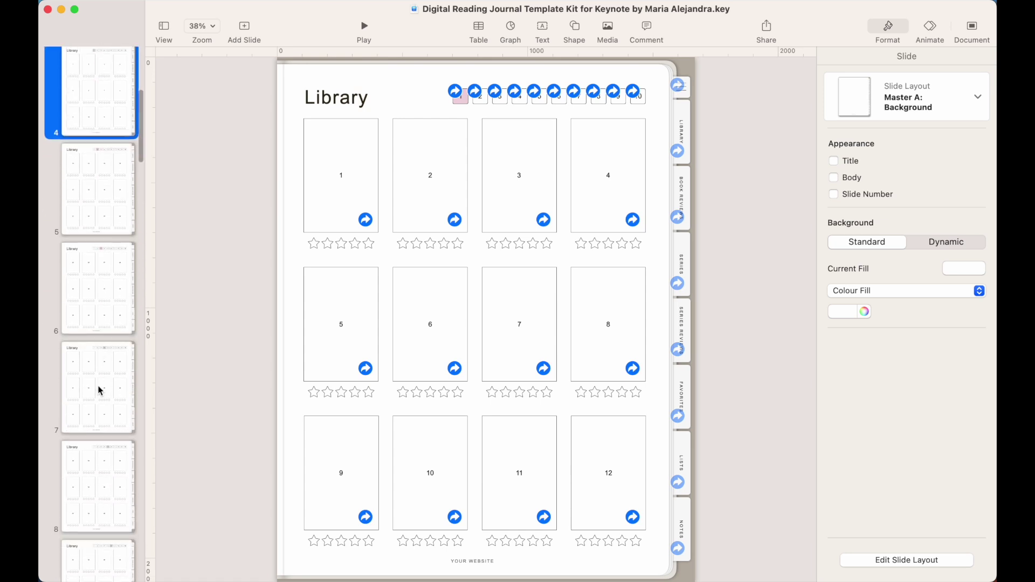
scroll(99, 390, down, 15)
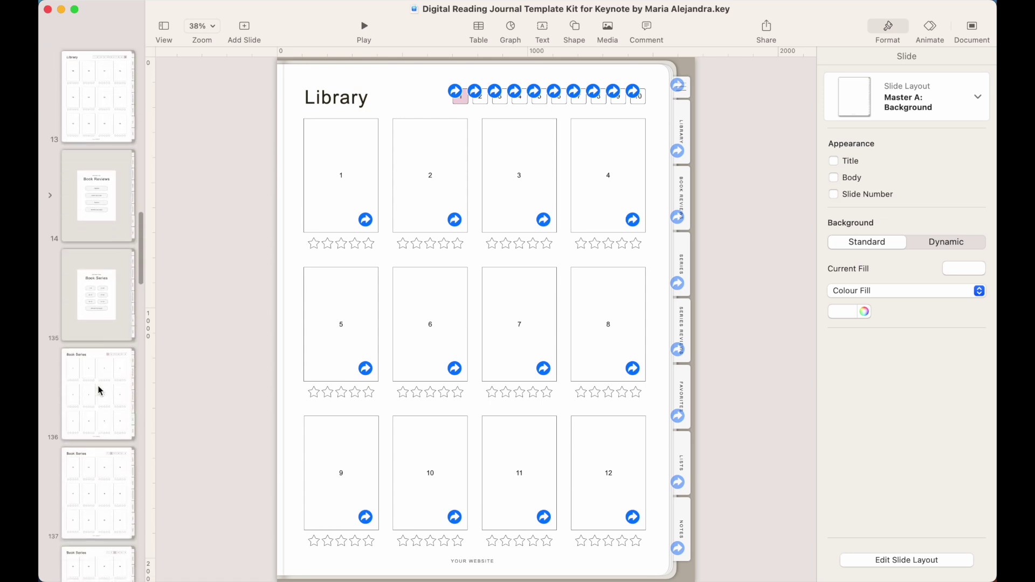
click(81, 190)
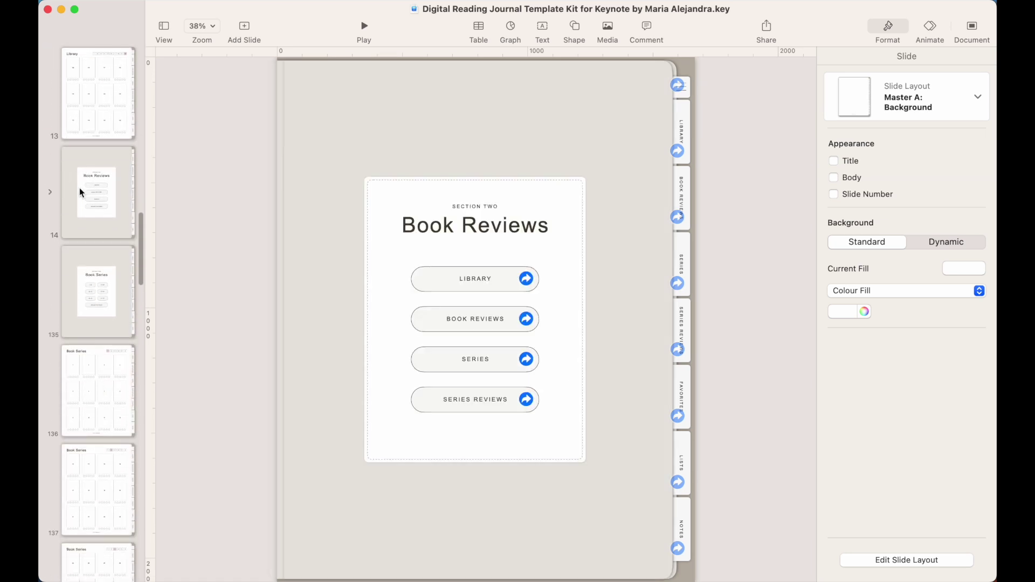
click(118, 311)
scroll(110, 423, down, 8)
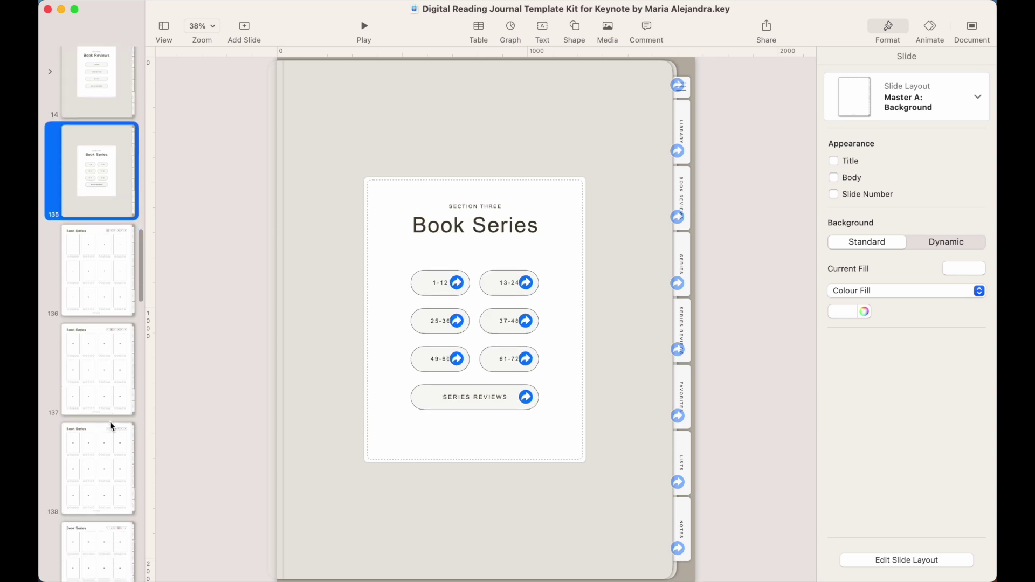
scroll(110, 421, down, 5)
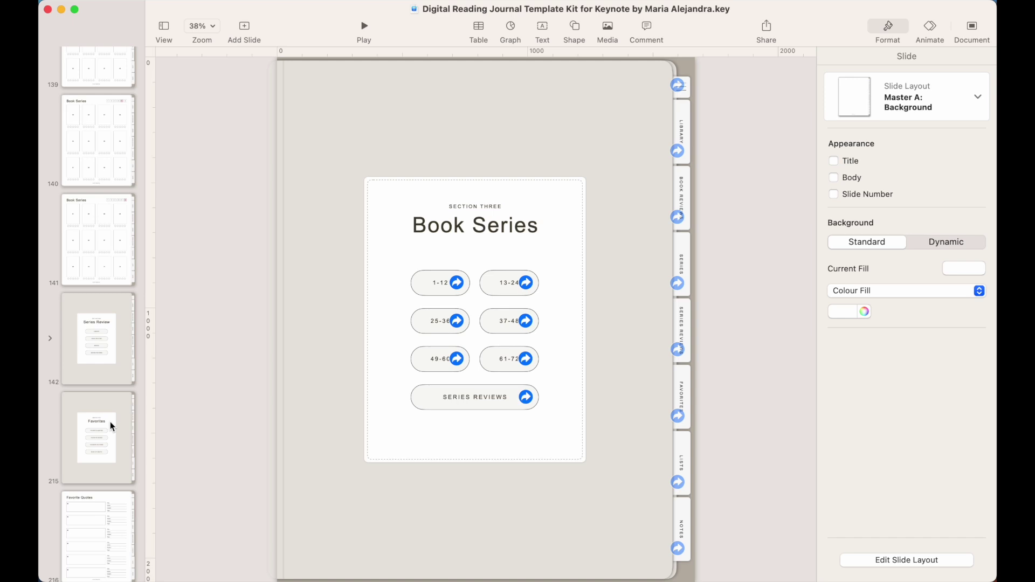
- View the Series Review, Favorites and Book Lists section divider slides
click(127, 328)
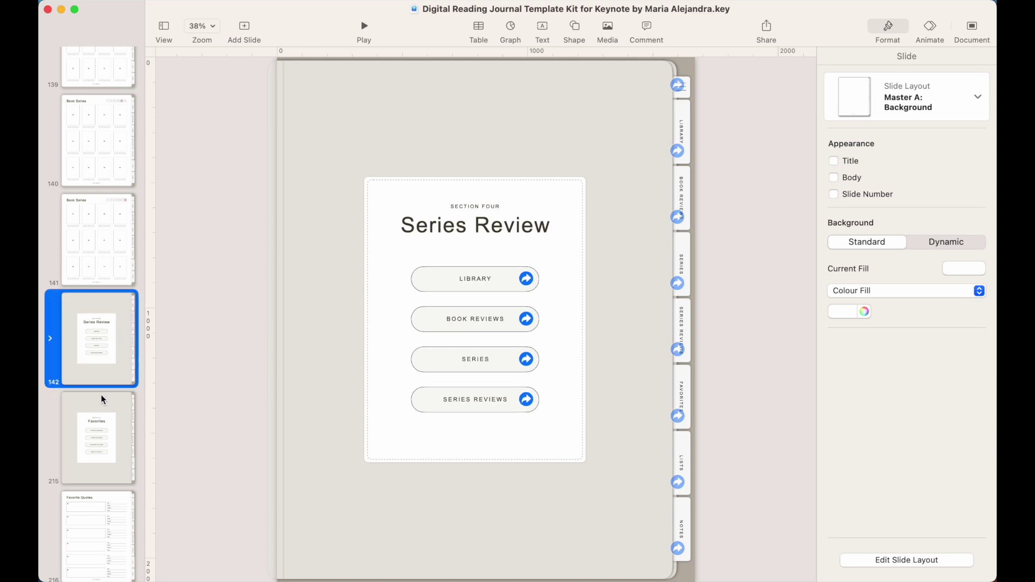
scroll(101, 394, down, 3)
click(121, 371)
scroll(114, 447, down, 10)
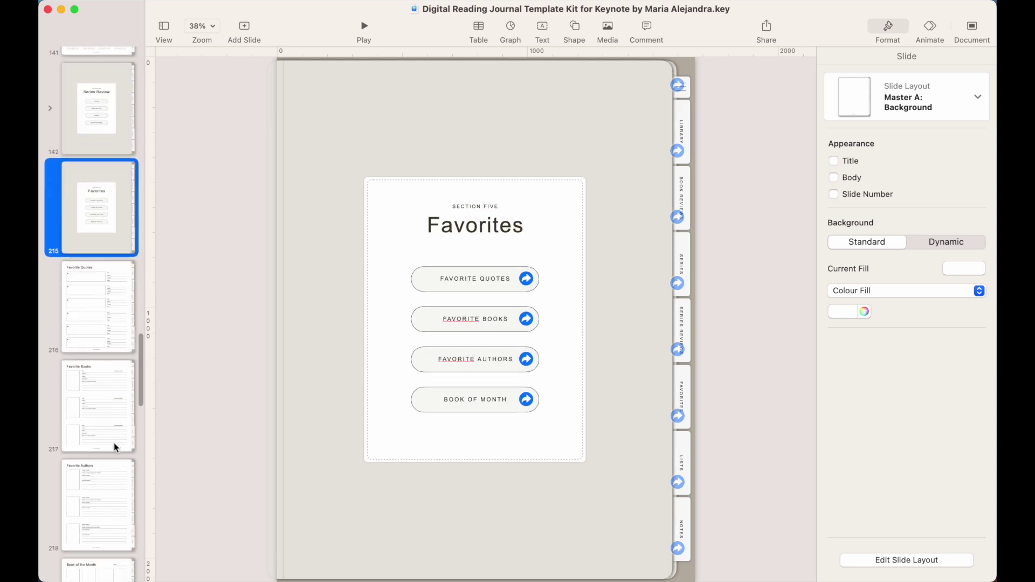
click(111, 396)
scroll(108, 354, down, 6)
scroll(108, 355, down, 3)
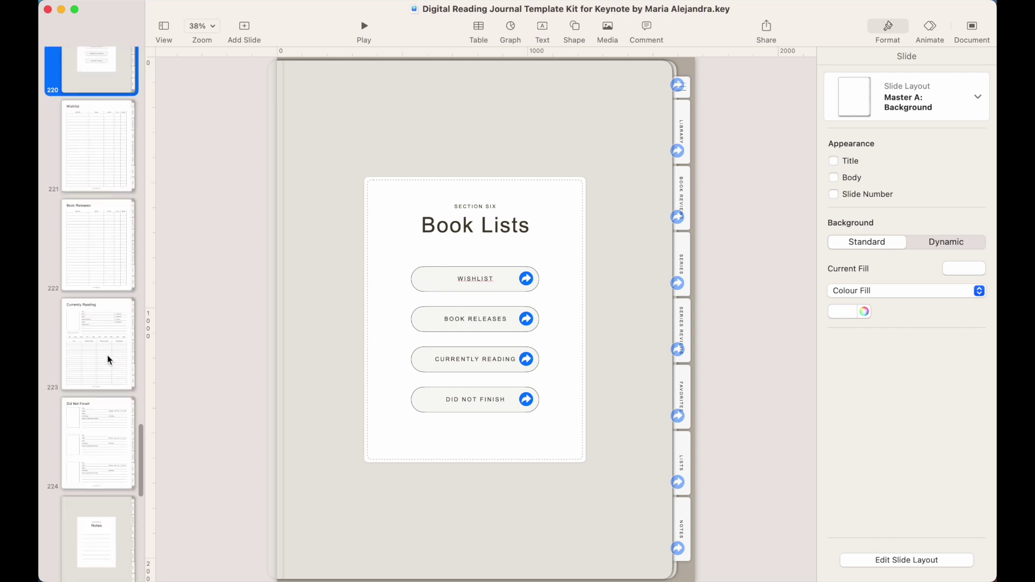
- View the Wishlist, Book Releases, Currently Reading and Did Not Finish pages and the Notes divider slide
click(104, 164)
click(102, 238)
click(97, 326)
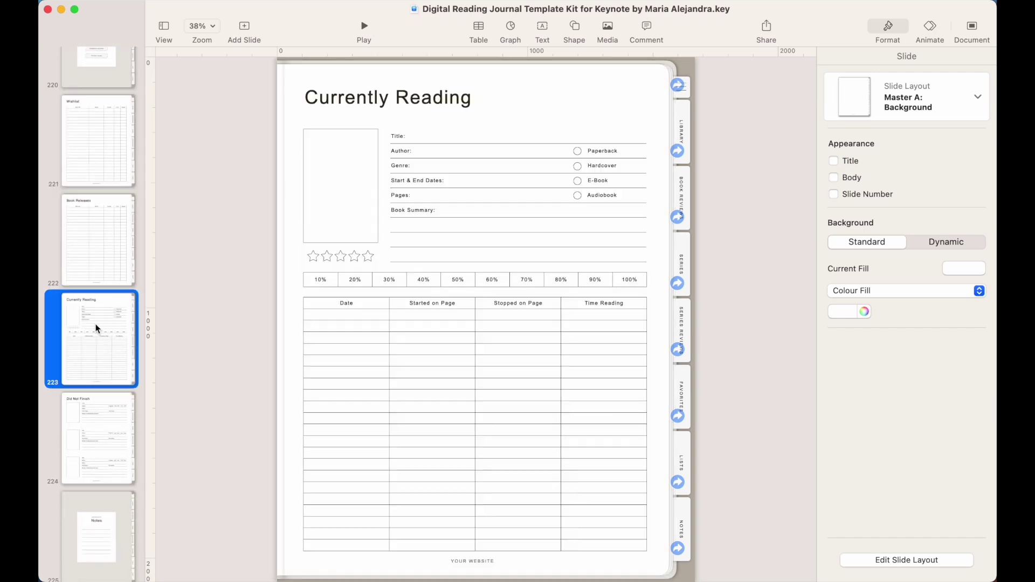
click(84, 428)
scroll(103, 423, down, 3)
click(102, 422)
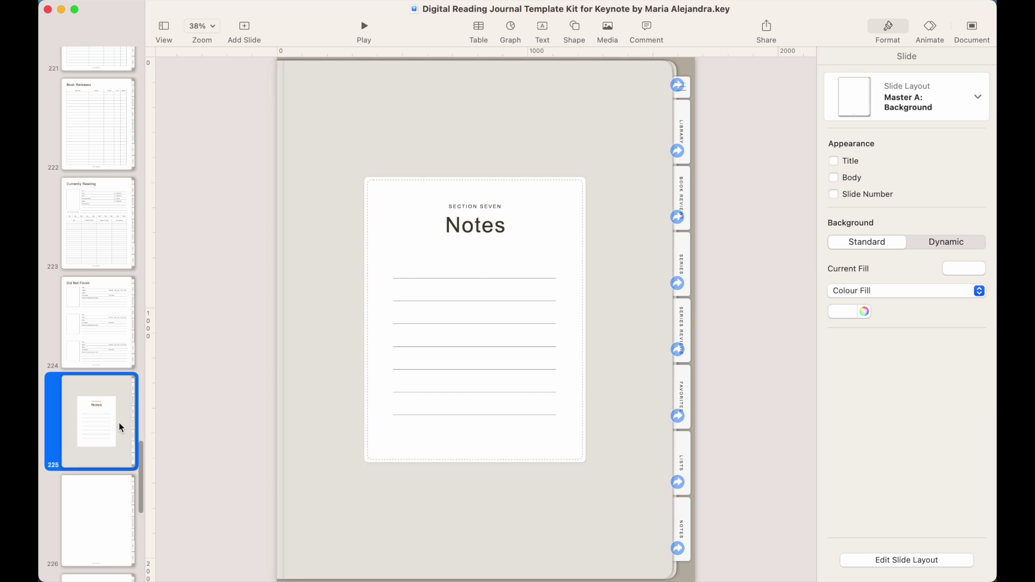
- View the back cover on slide 231 and return to the front cover slide
scroll(99, 465, down, 10)
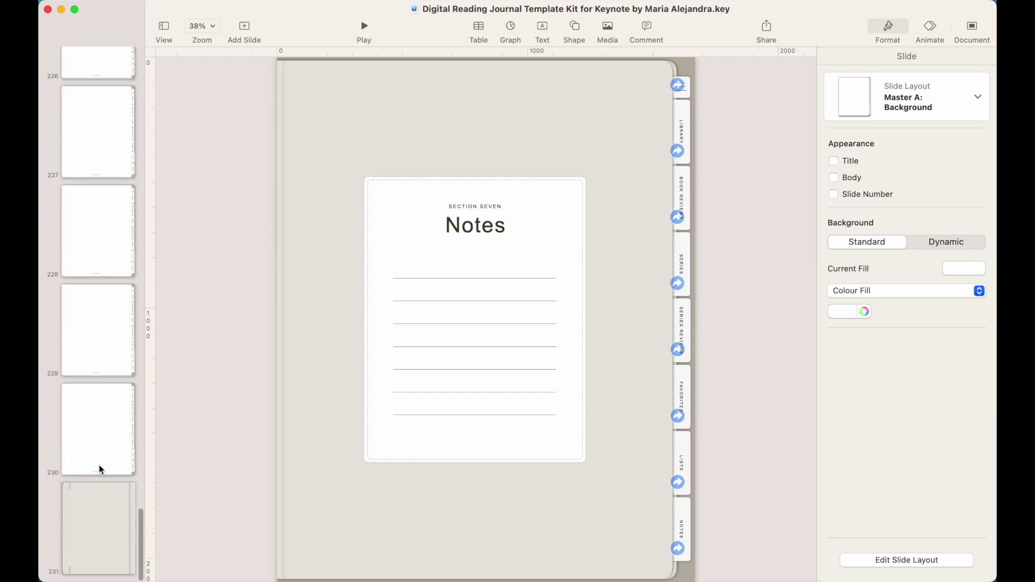
click(92, 535)
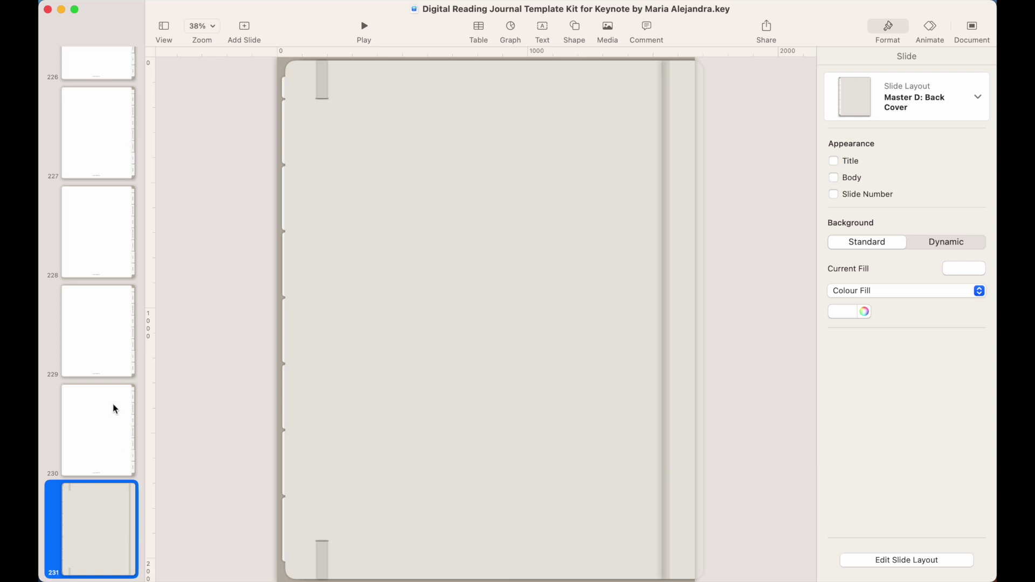
scroll(113, 409, up, 20)
scroll(112, 408, up, 20)
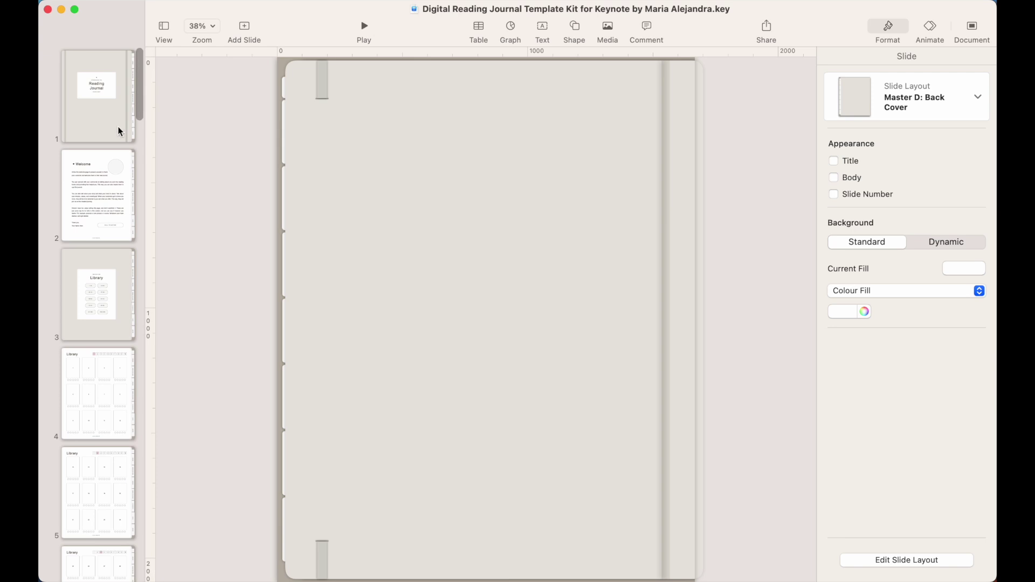
click(115, 131)
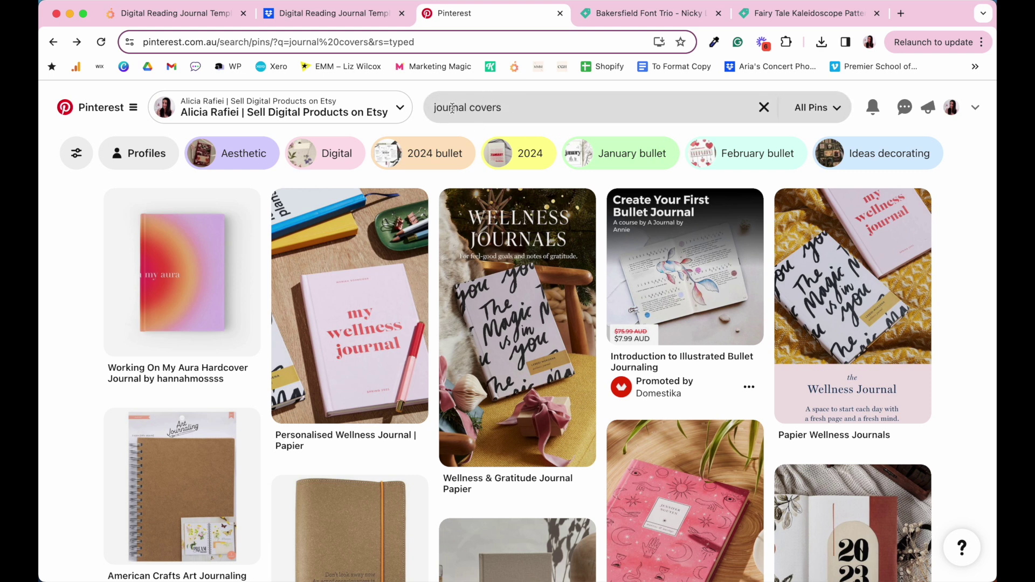
- Browse the Pinterest results for "journal covers" to find cover design inspiration
click(435, 107)
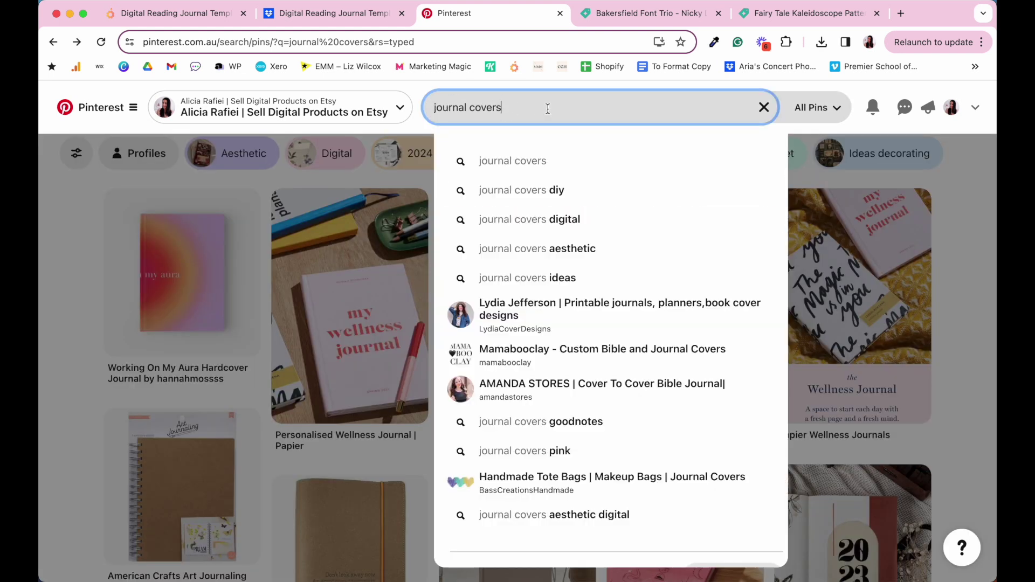
click(994, 209)
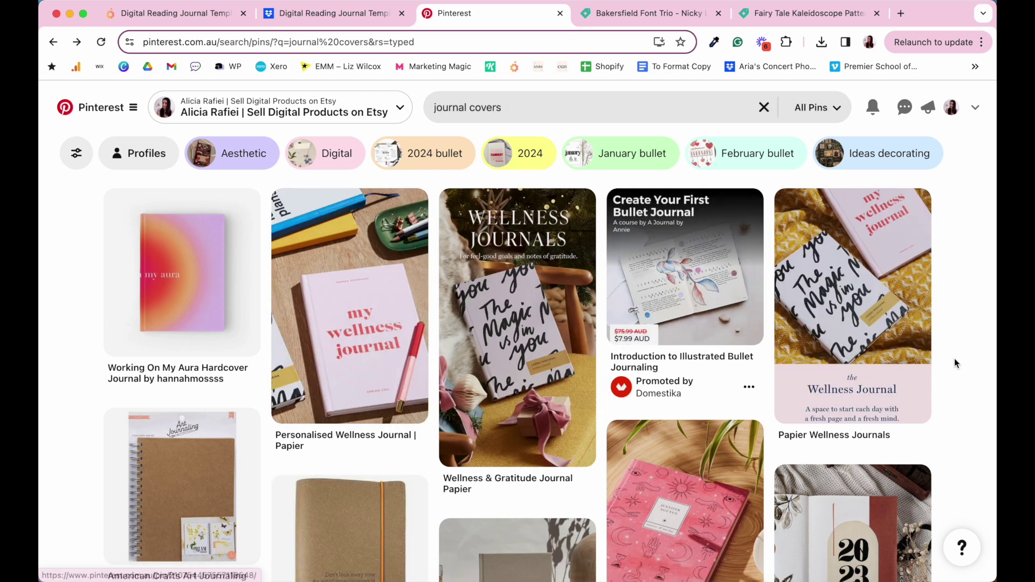
scroll(954, 358, down, 3)
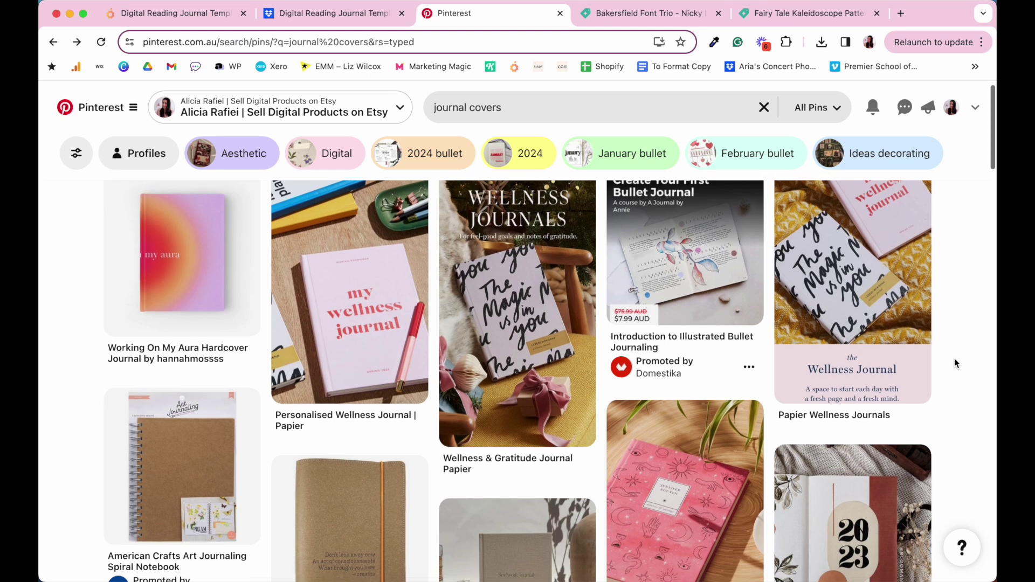
scroll(954, 358, down, 7)
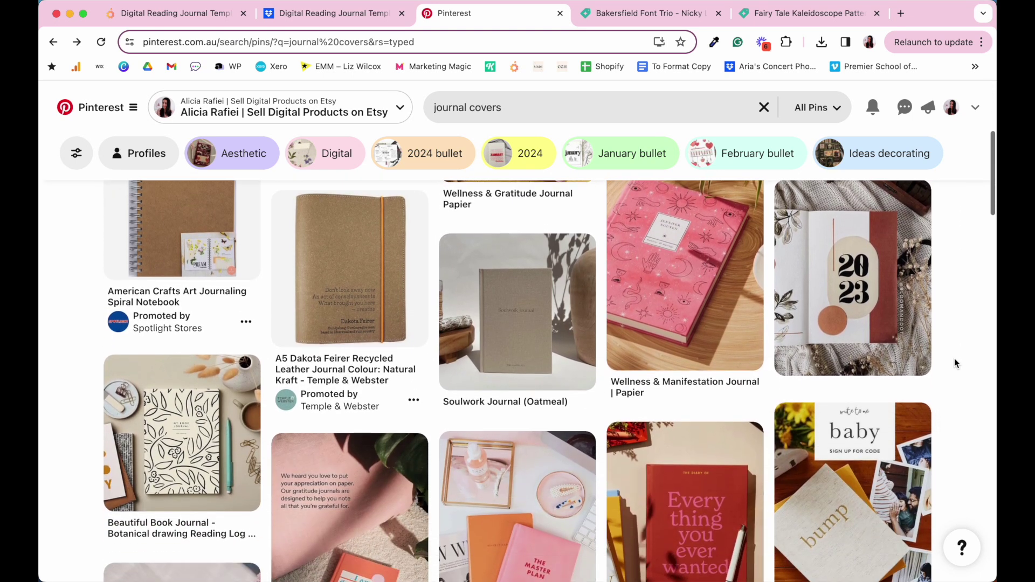
scroll(954, 358, down, 4)
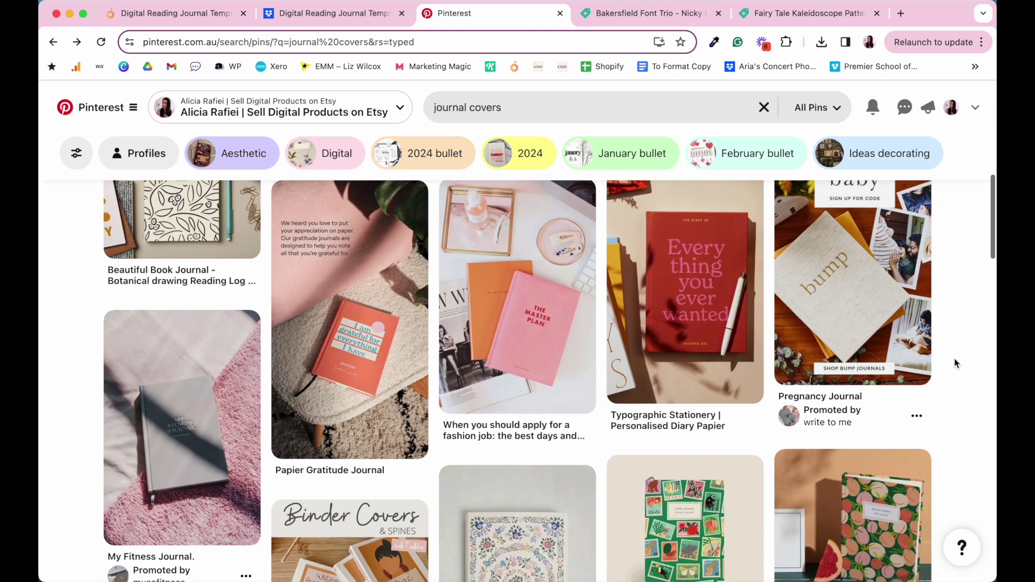
scroll(954, 357, down, 1)
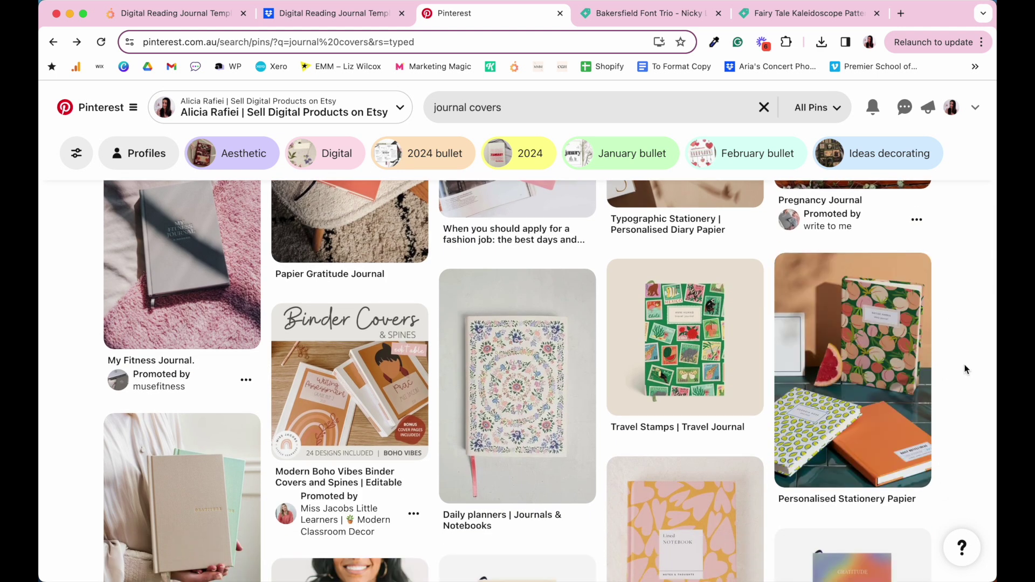
- Find the Vibrant Hardcover Notebook among the journal cover results and open its pin
scroll(965, 369, down, 2)
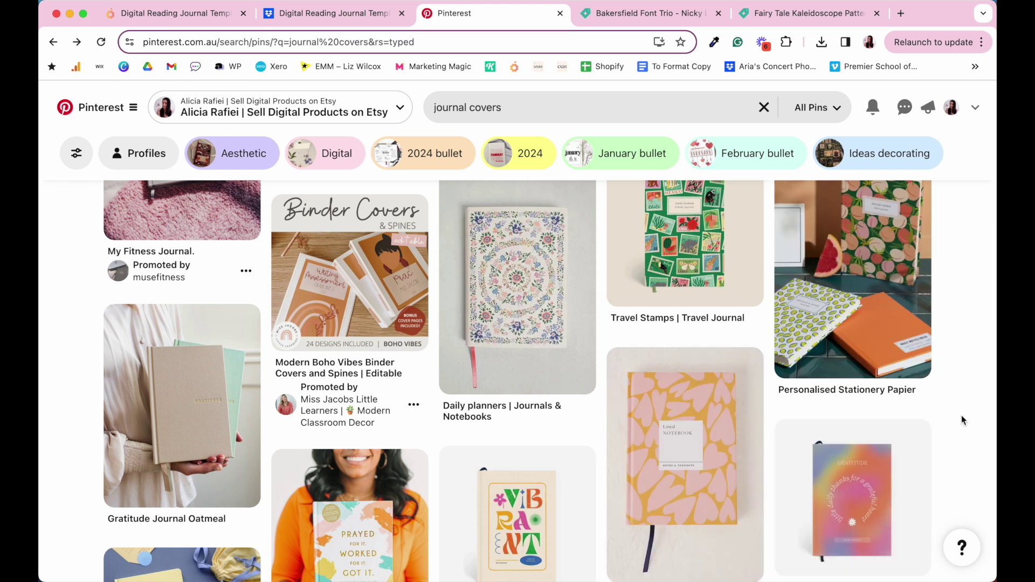
scroll(962, 415, down, 3)
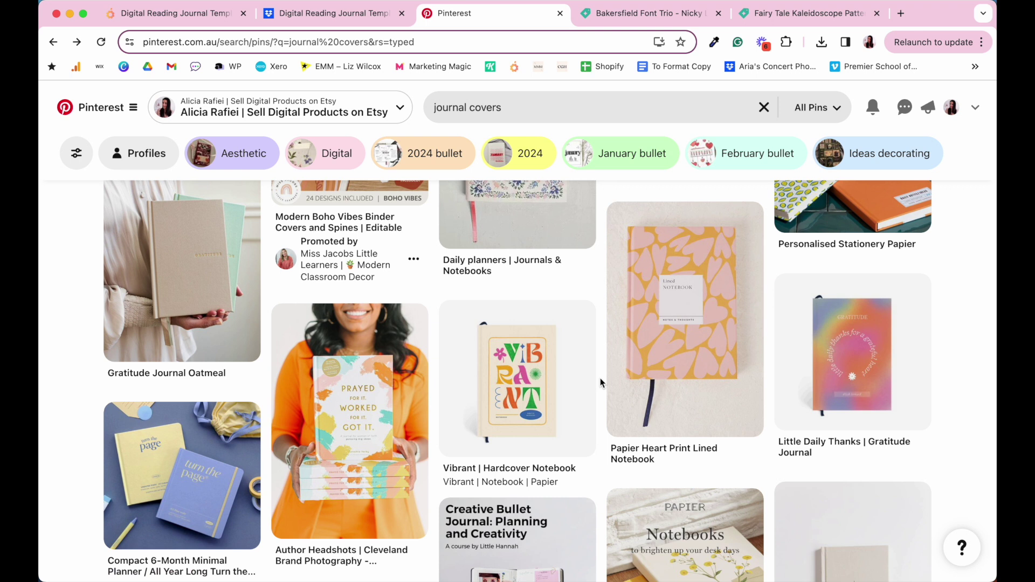
click(494, 408)
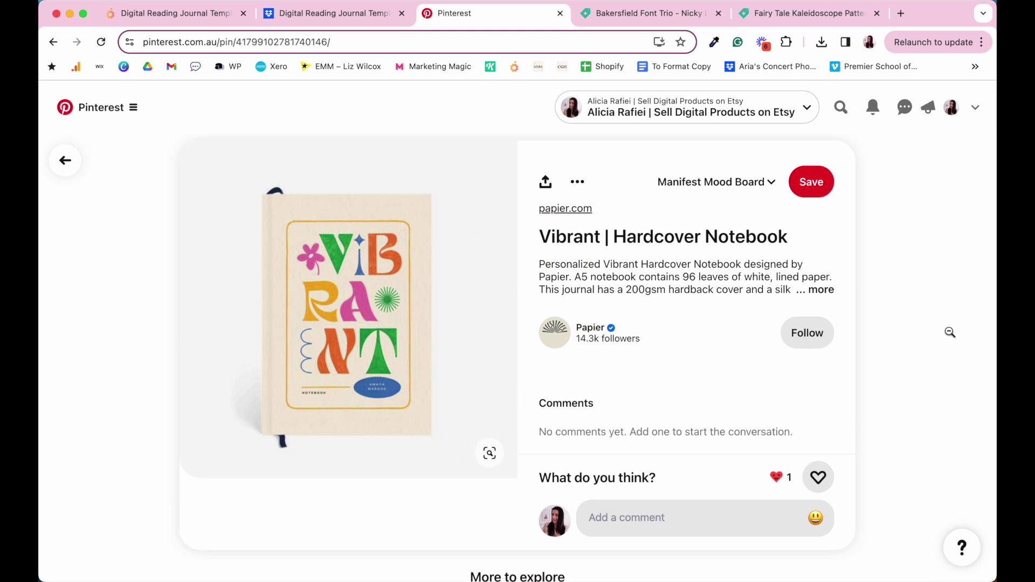
- Browse the related pins under the Vibrant notebook for colourful cover, lettering and palette ideas
scroll(950, 332, down, 7)
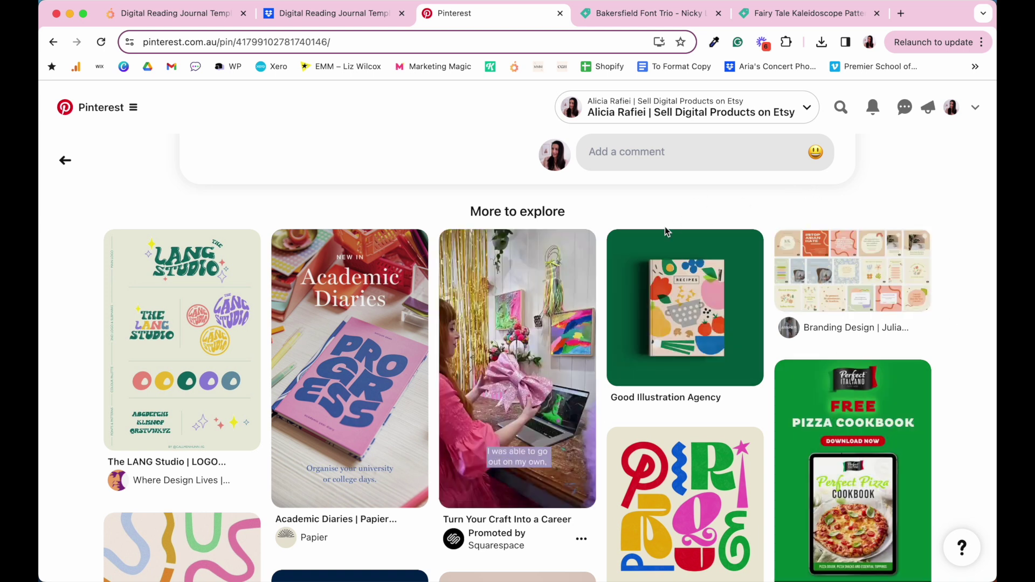
scroll(949, 295, down, 1)
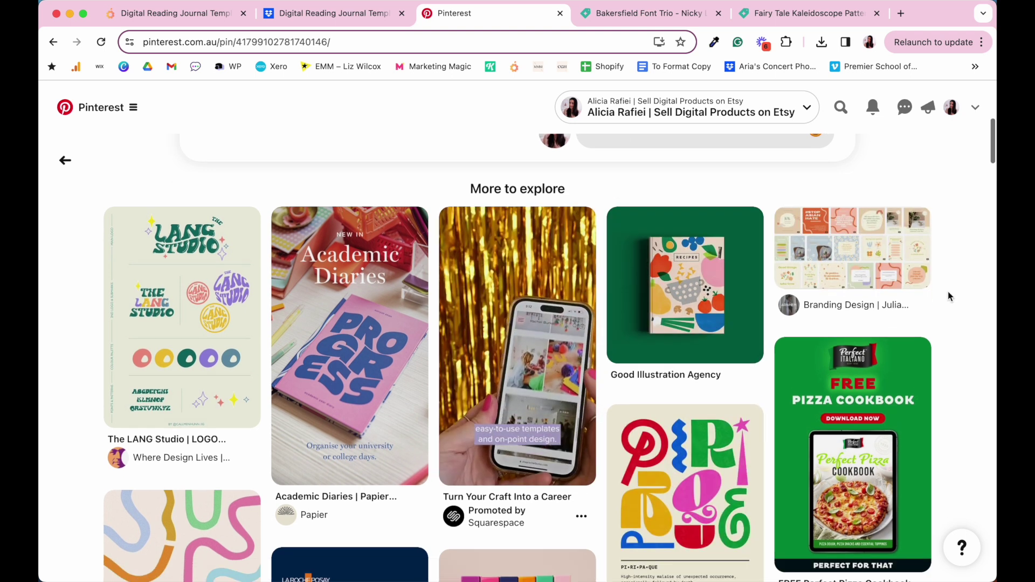
scroll(949, 295, down, 5)
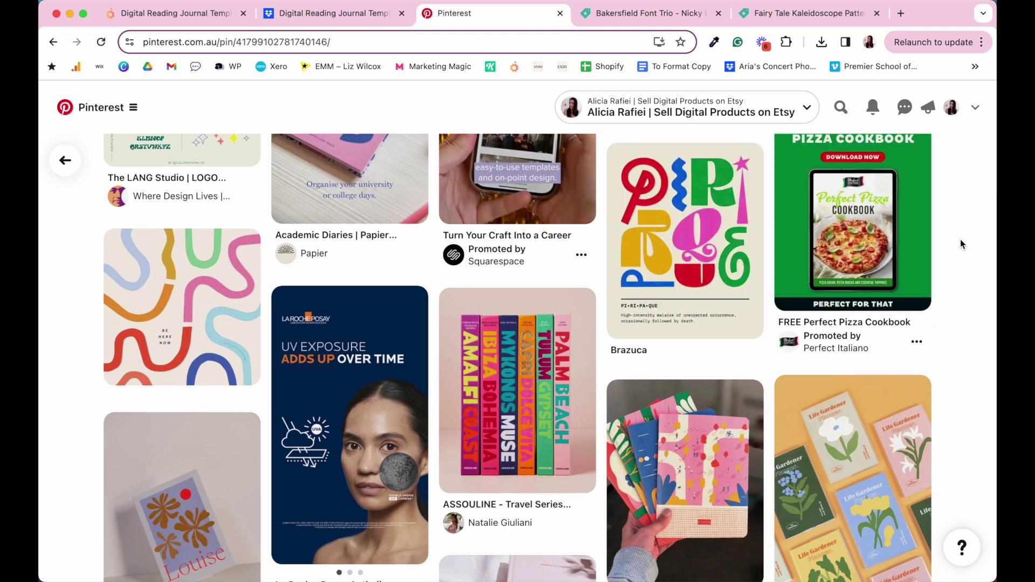
scroll(959, 244, down, 3)
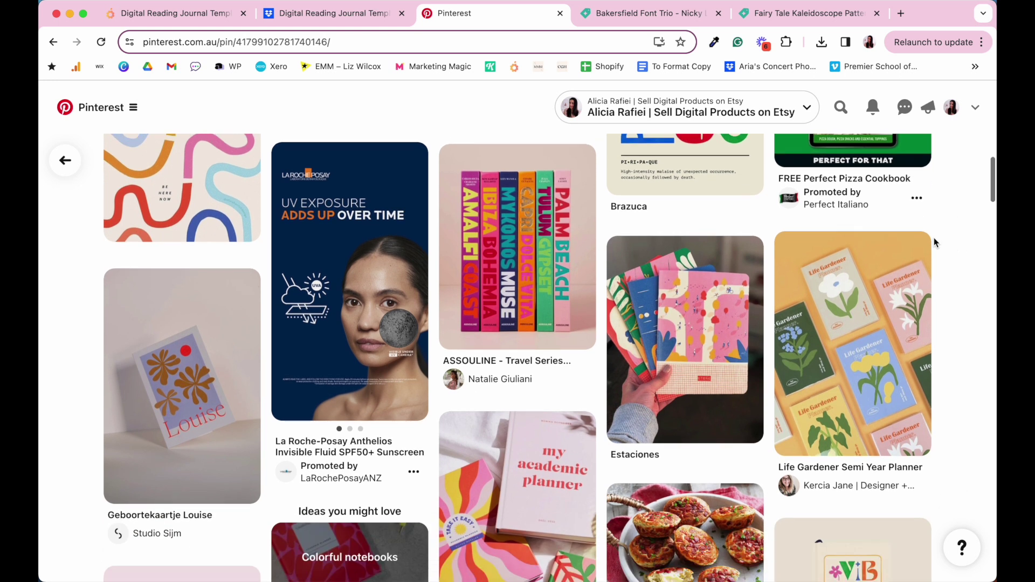
scroll(967, 337, down, 2)
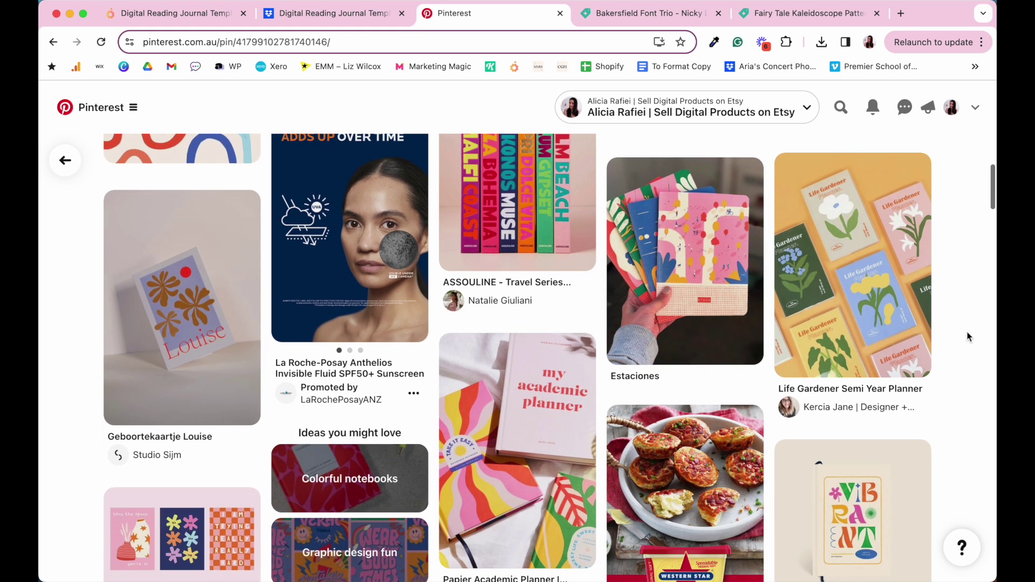
scroll(967, 337, down, 4)
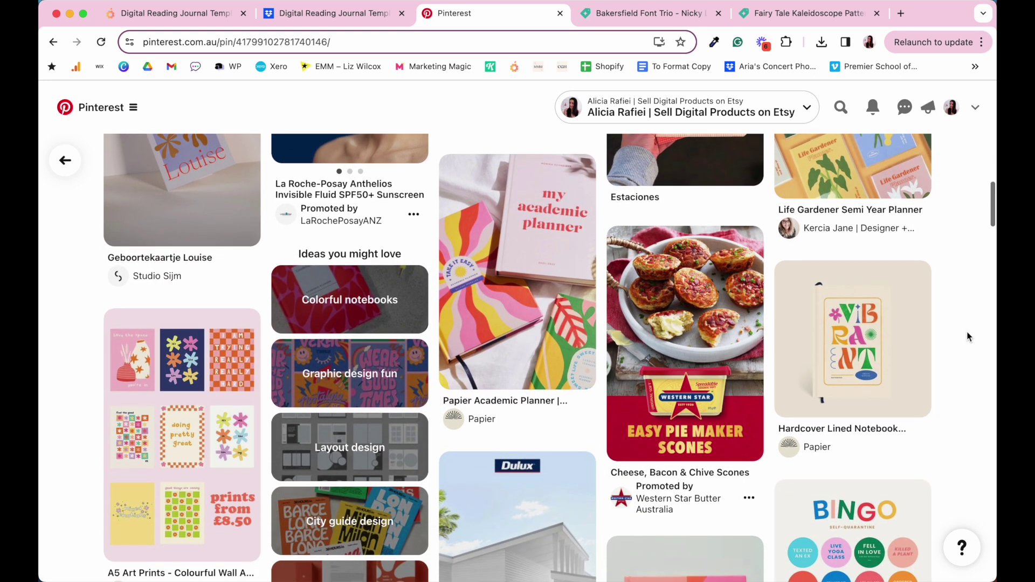
scroll(967, 337, down, 5)
scroll(968, 337, down, 4)
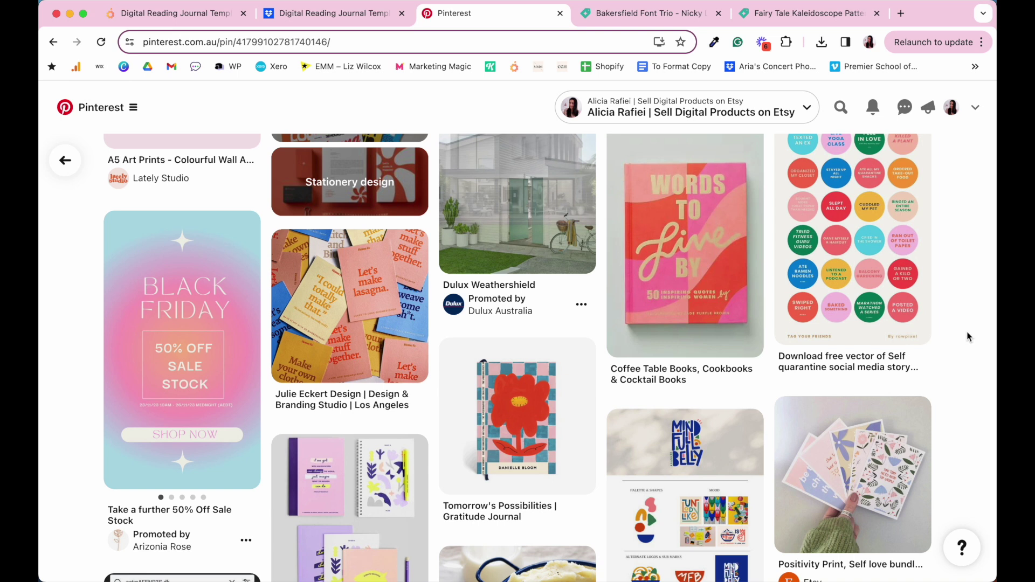
scroll(967, 337, down, 6)
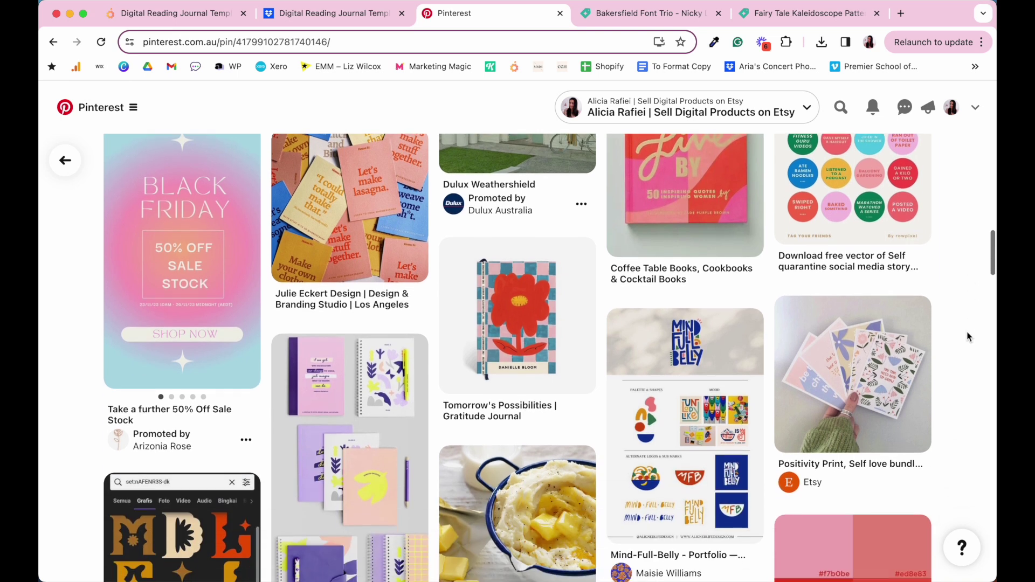
scroll(967, 337, down, 1)
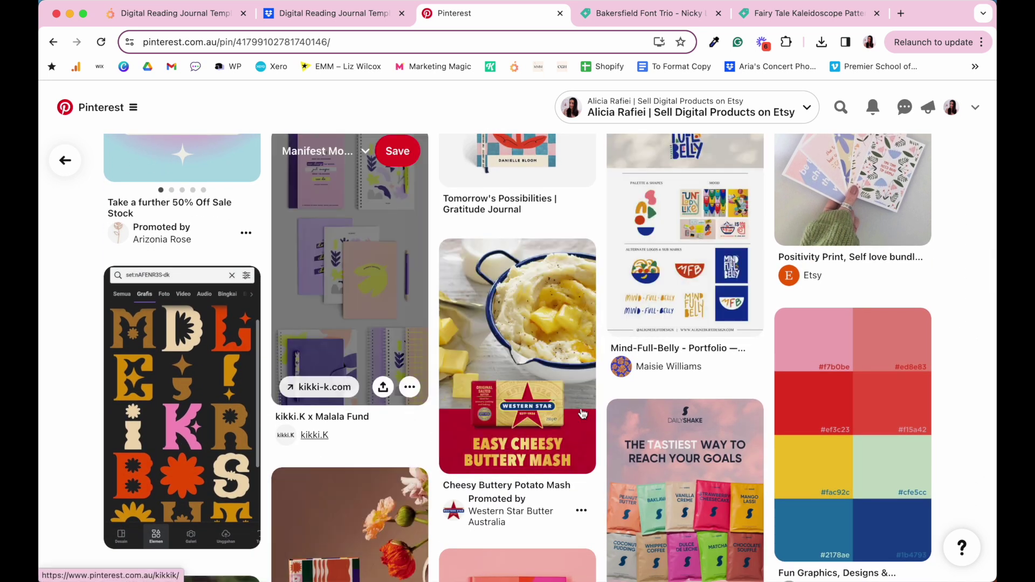
scroll(981, 372, down, 8)
scroll(982, 314, up, 5)
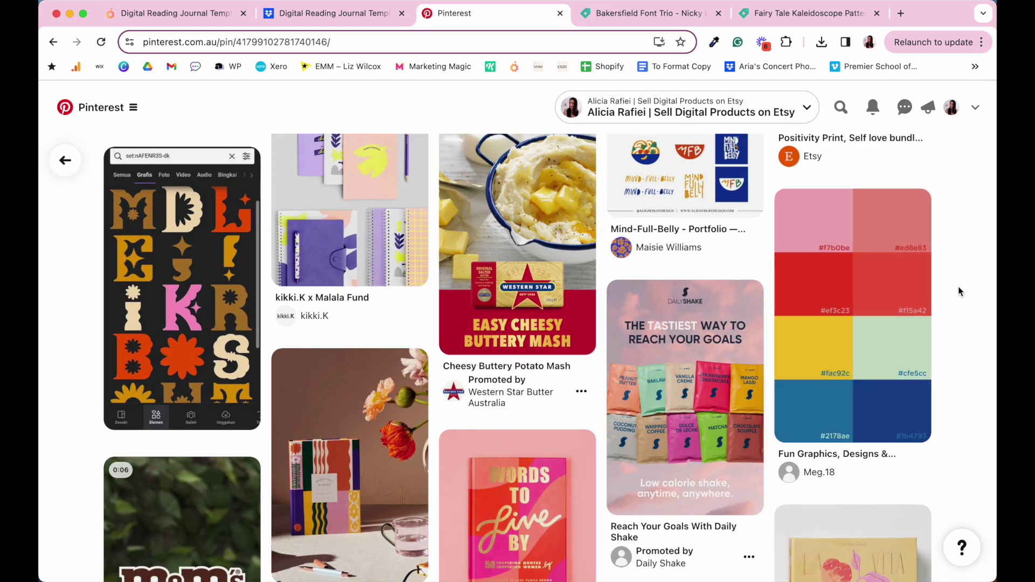
- Examine further related notebook, planner and stationery pins for bold patterns and colour combinations
scroll(959, 291, down, 7)
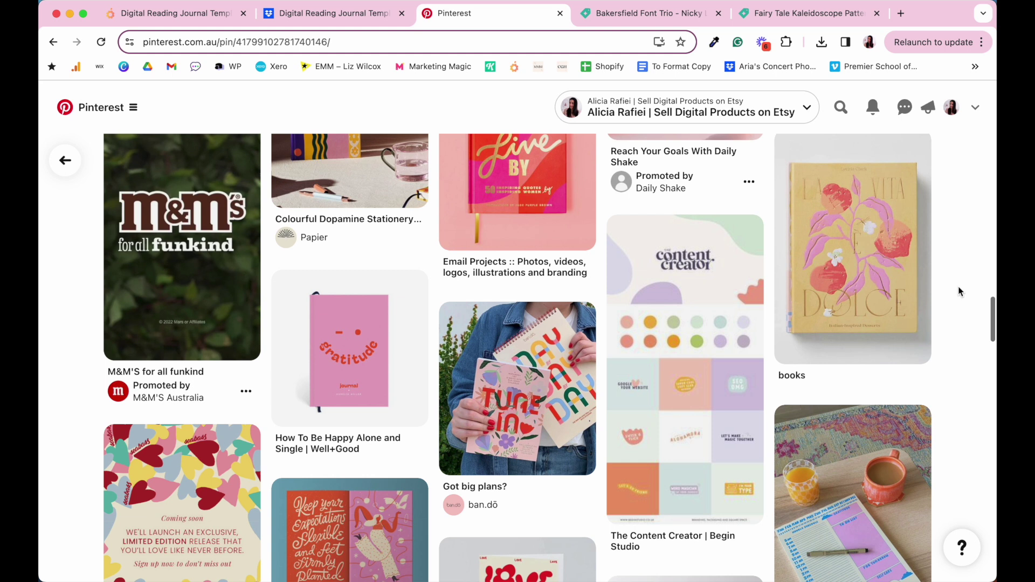
scroll(959, 291, down, 8)
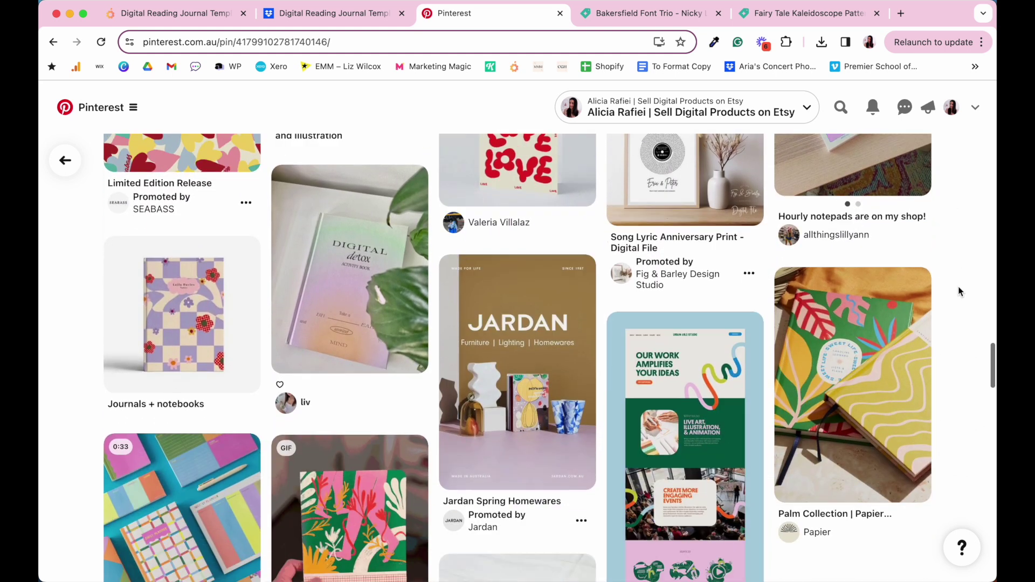
scroll(959, 291, down, 9)
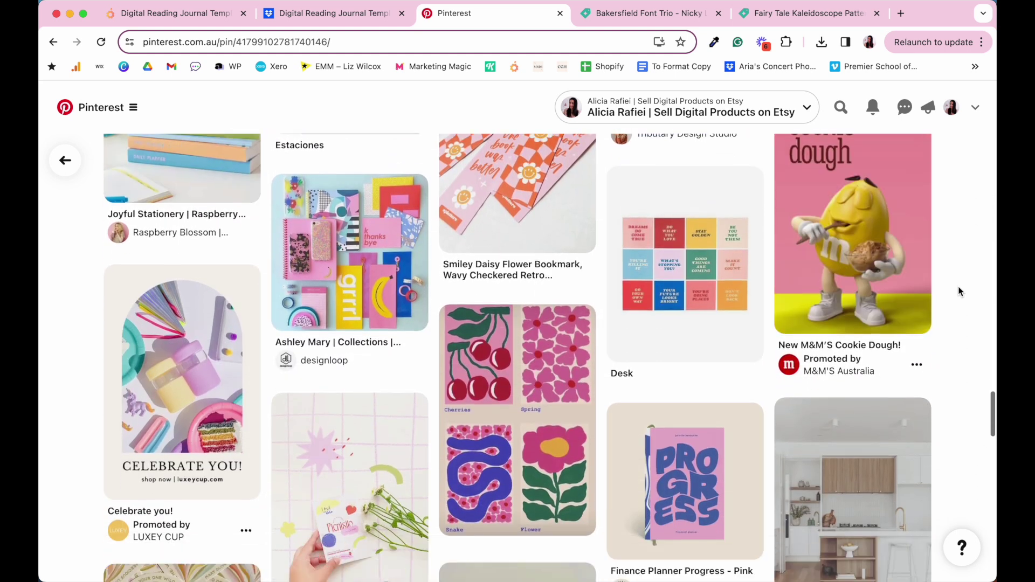
scroll(958, 291, down, 6)
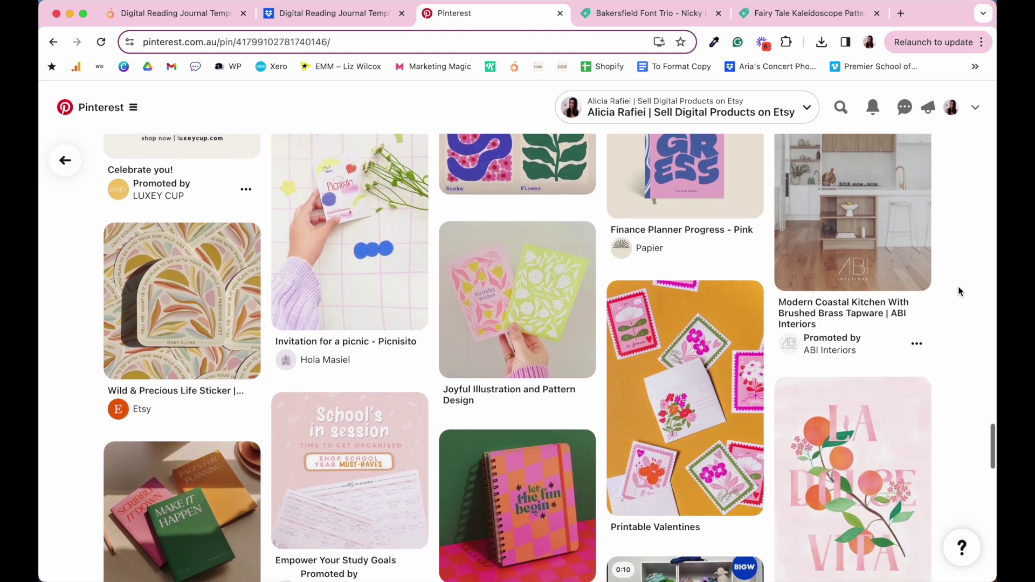
scroll(959, 291, down, 2)
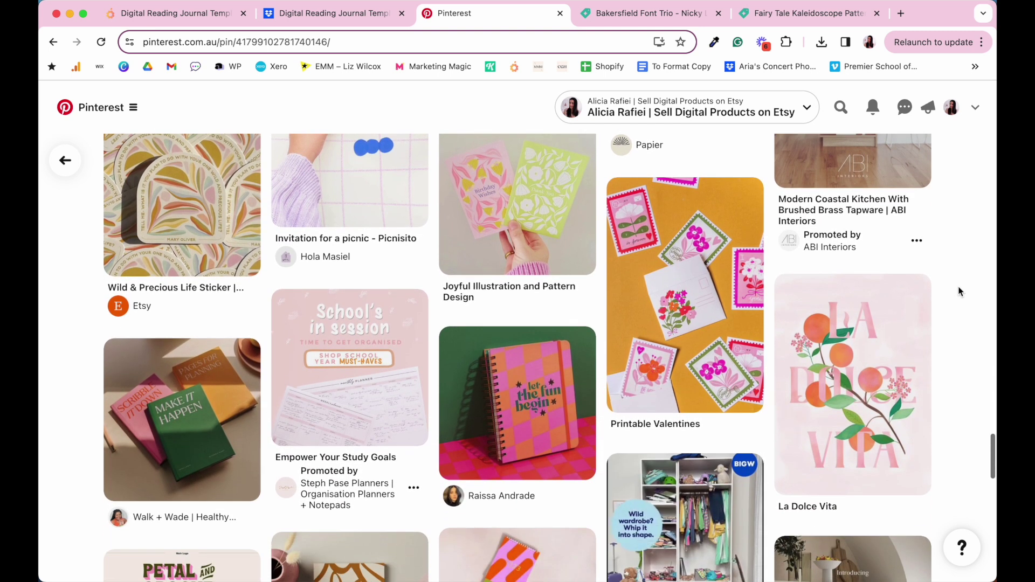
scroll(958, 291, down, 3)
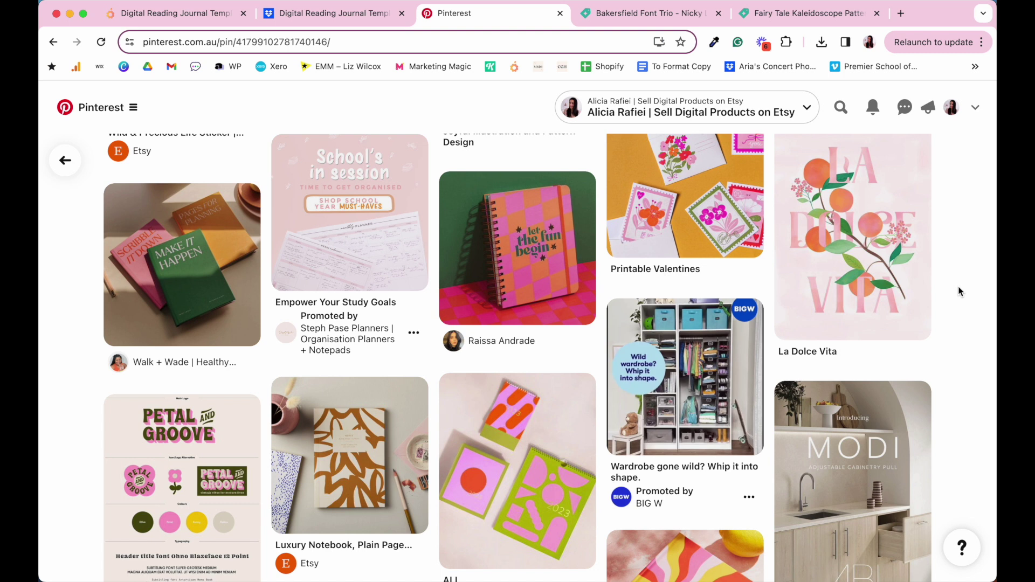
scroll(958, 291, down, 2)
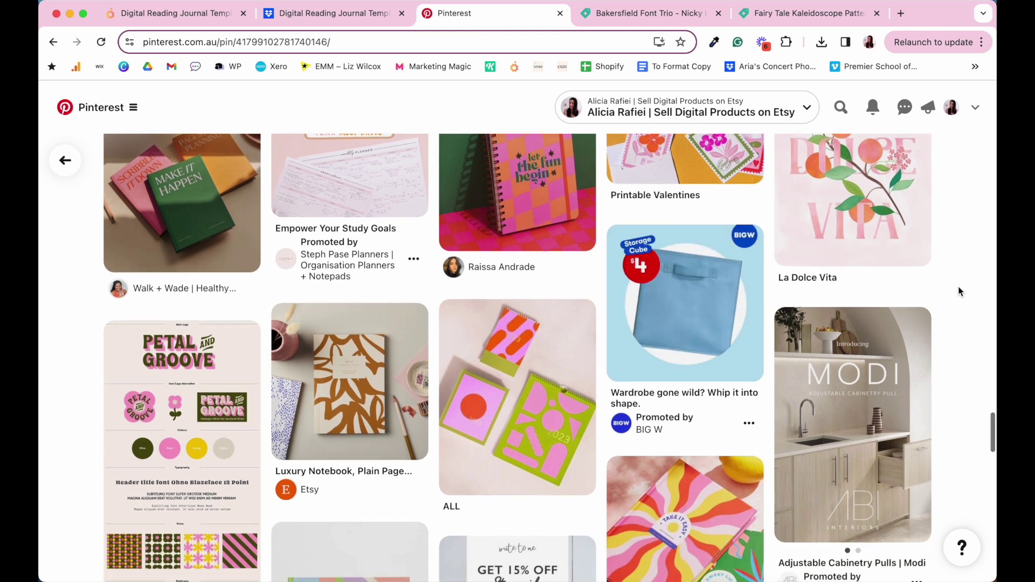
scroll(958, 291, down, 4)
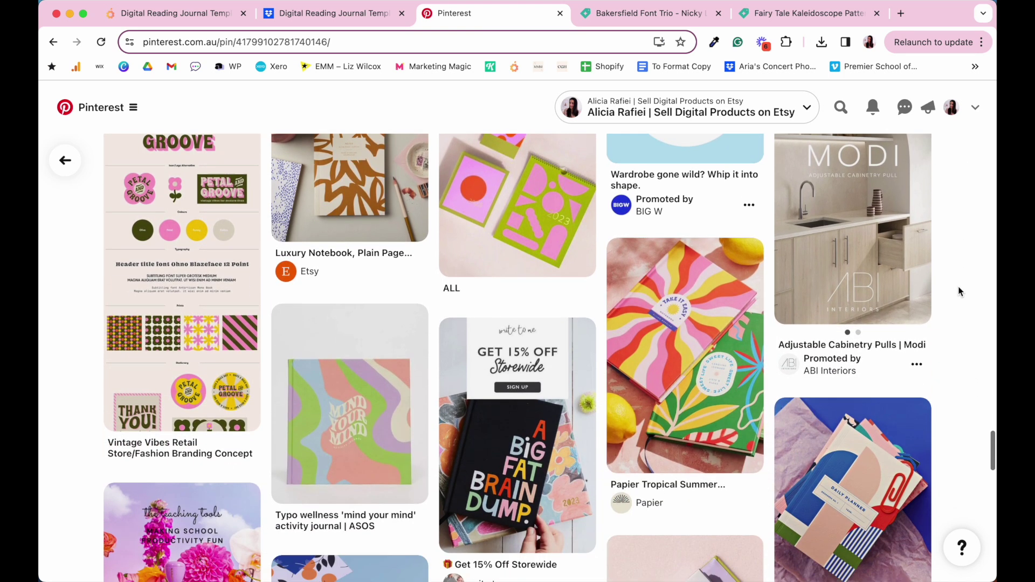
scroll(958, 291, down, 9)
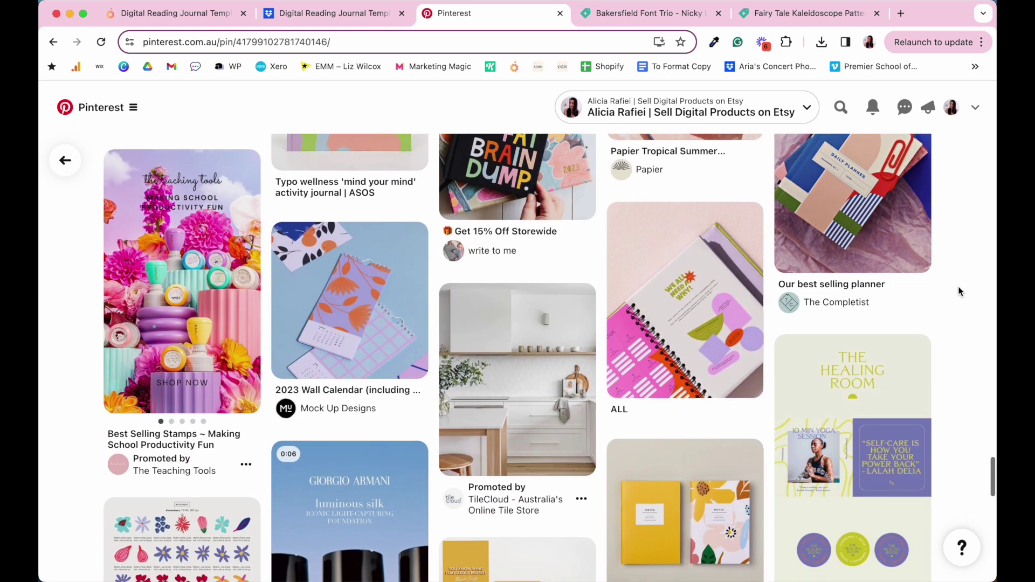
scroll(958, 291, down, 2)
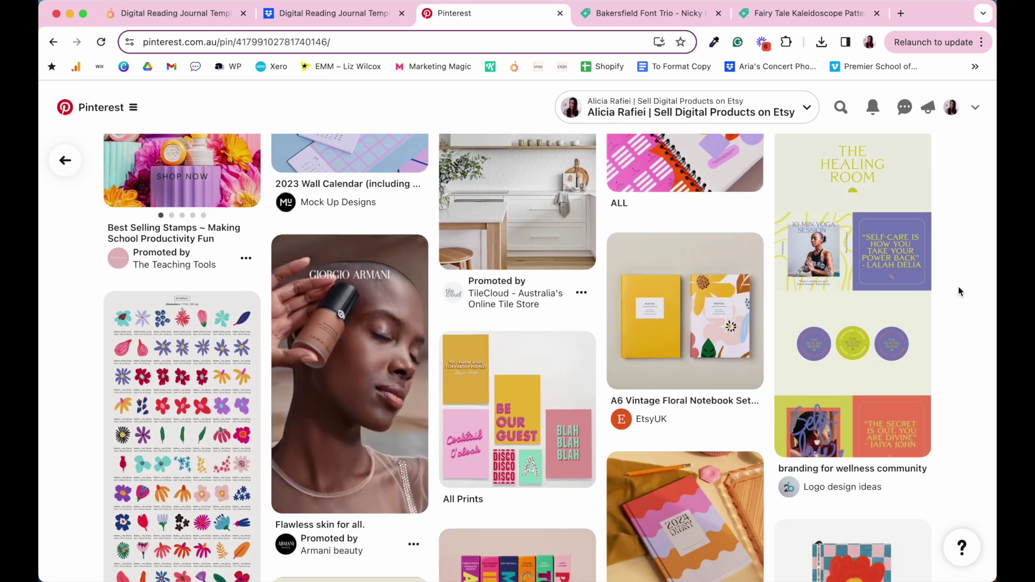
- Return to the Papier Tropical Summer pin and examine its patterned notebook covers
scroll(959, 291, up, 2)
scroll(958, 291, up, 12)
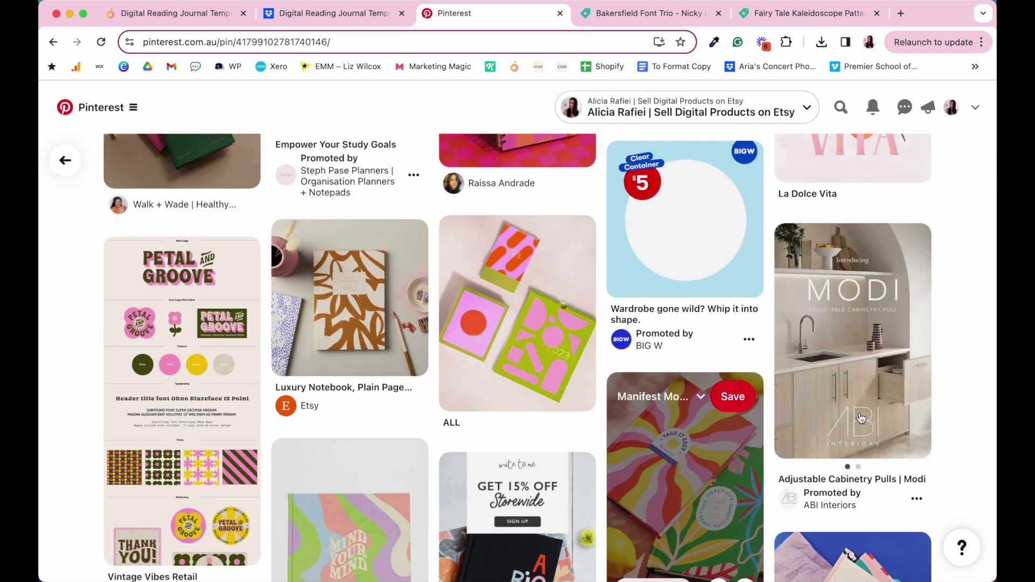
scroll(958, 357, down, 2)
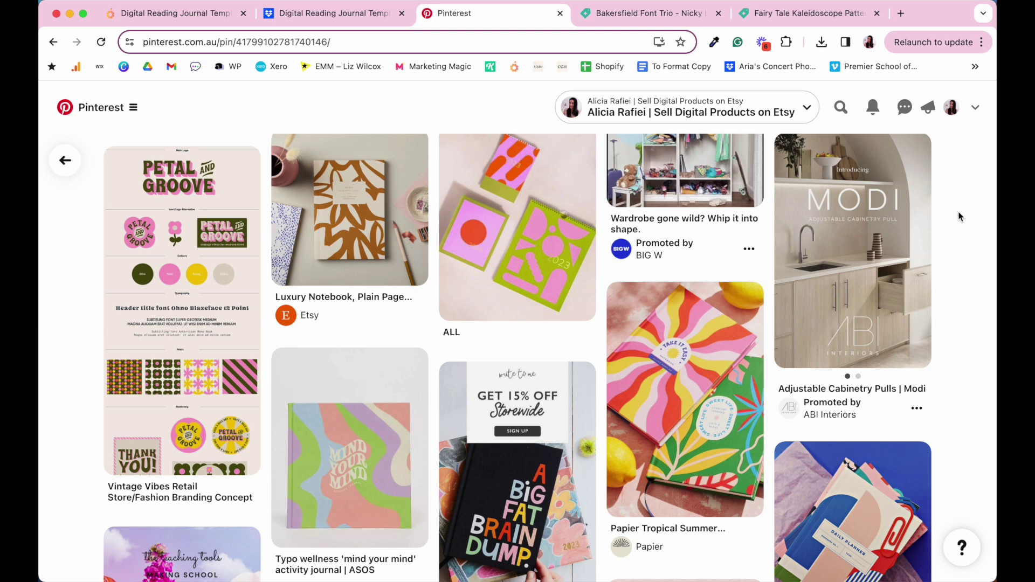
- Switch to the Fairy Tale Kaleidoscope Patterns page on Creative Market and view its second preview image of the pattern elements
click(823, 14)
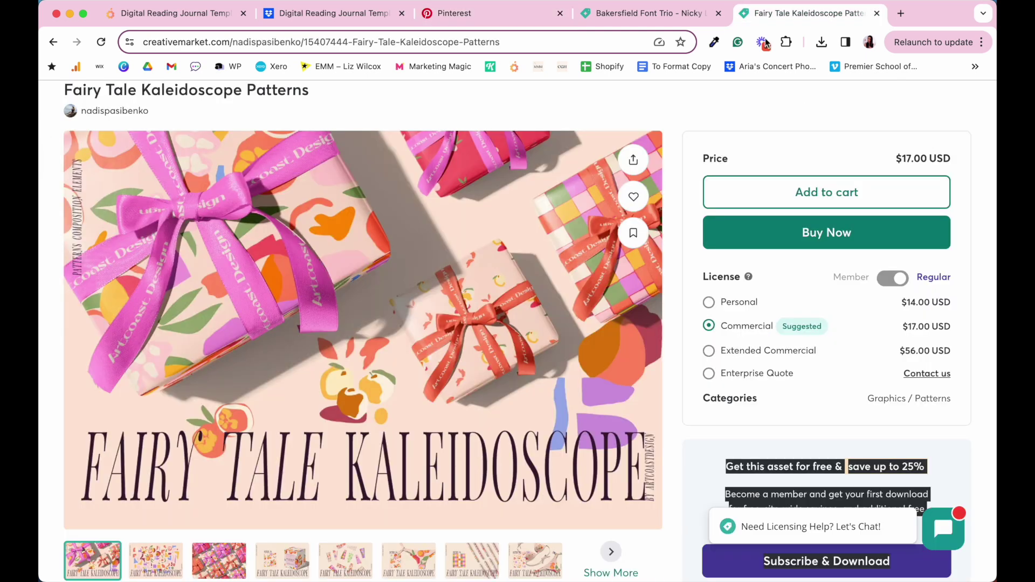
scroll(553, 266, up, 2)
scroll(554, 266, down, 2)
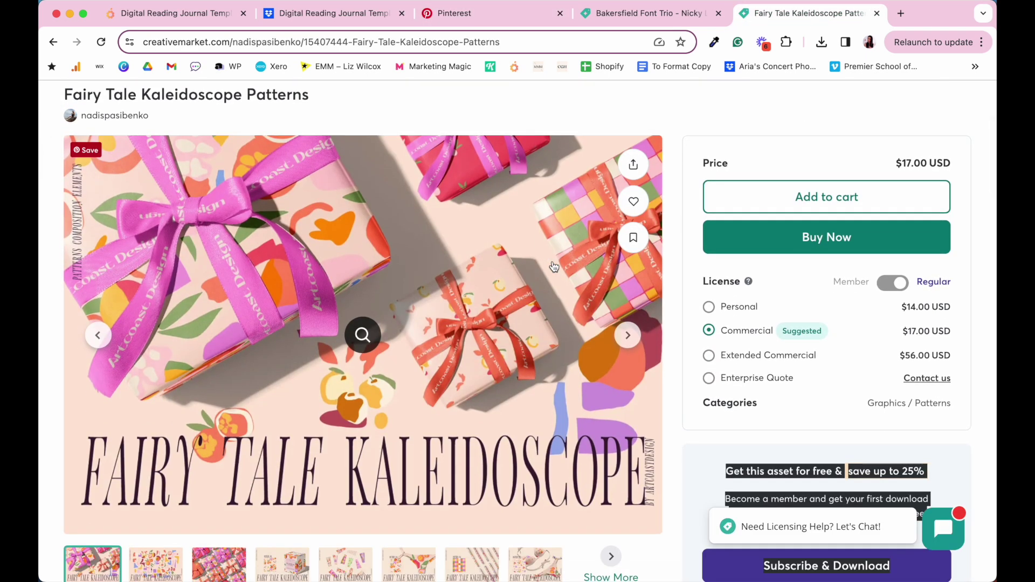
scroll(554, 266, down, 1)
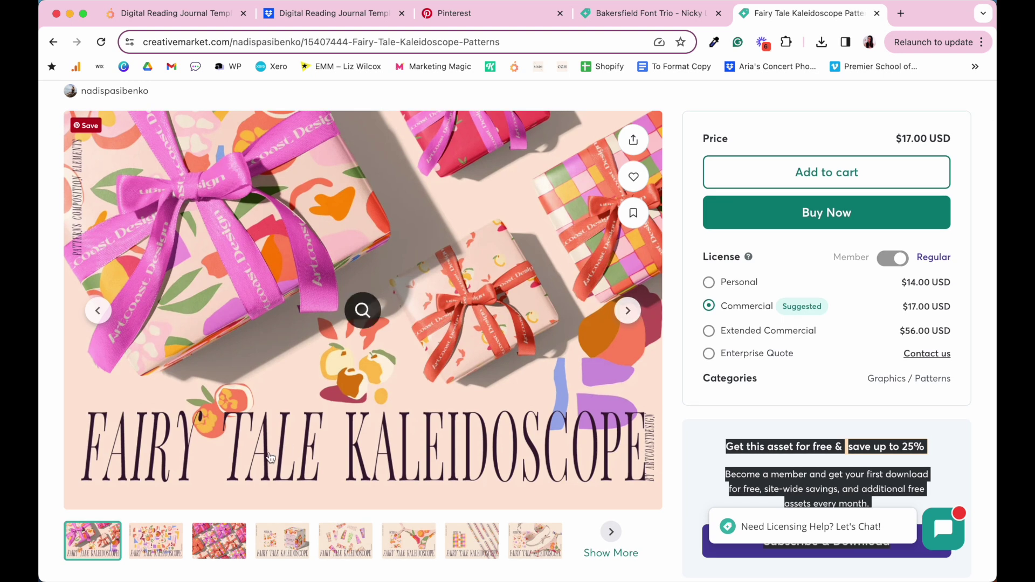
scroll(552, 374, up, 4)
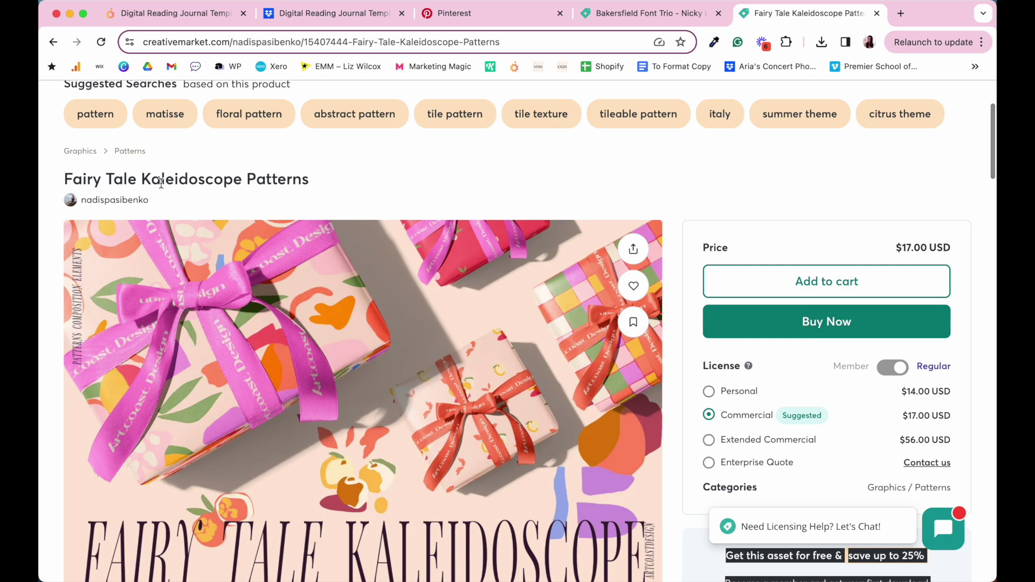
scroll(447, 233, down, 4)
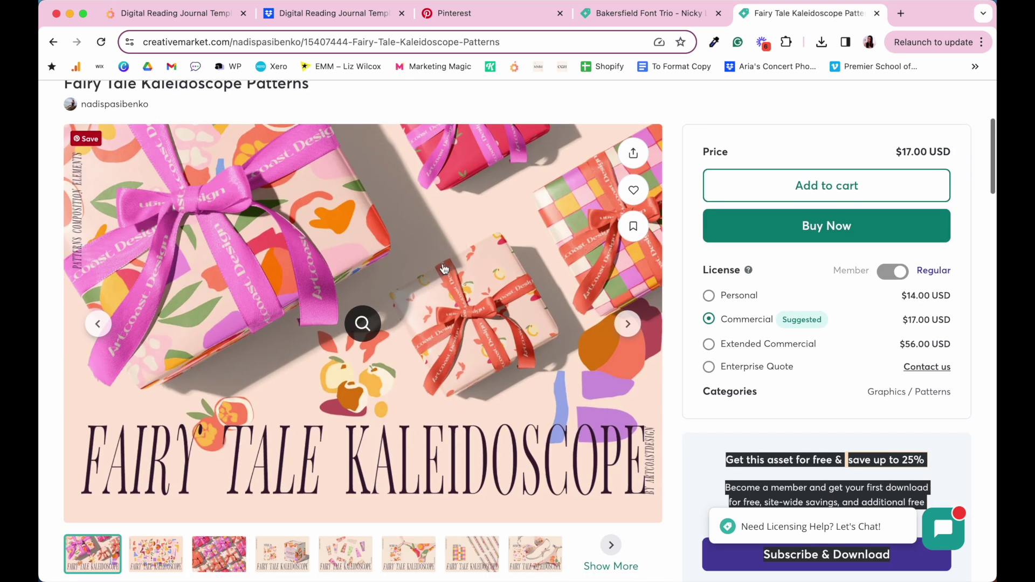
click(628, 324)
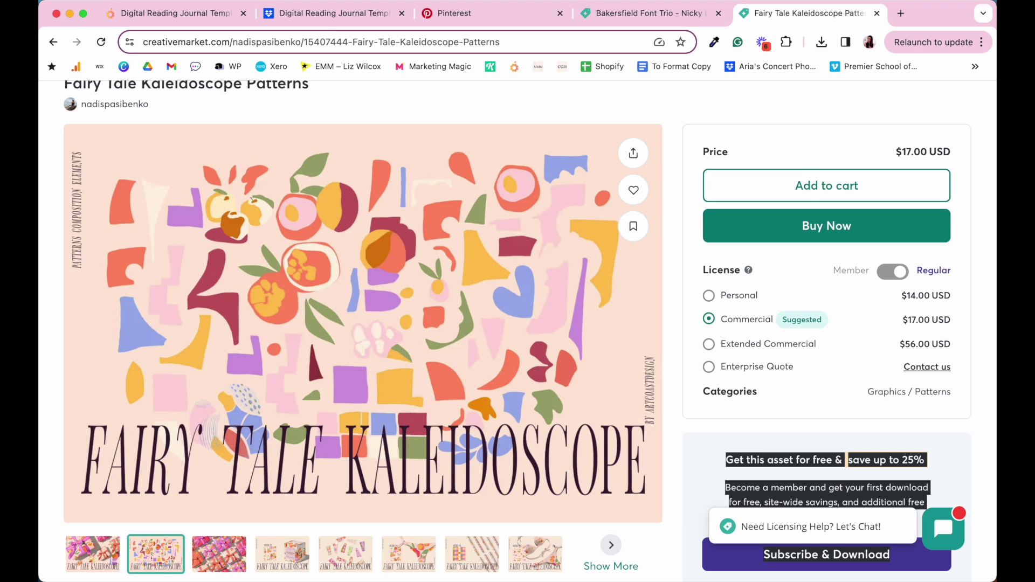
- Compare the style with the colourful notebook pins on Pinterest and return to the Fairy Tale Kaleidoscope Patterns page
click(455, 13)
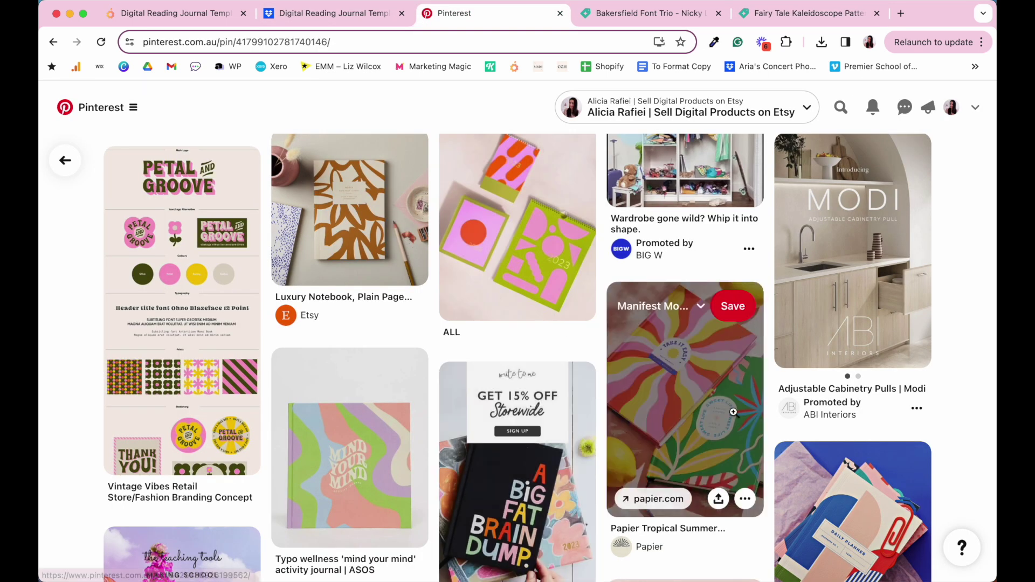
scroll(733, 413, up, 15)
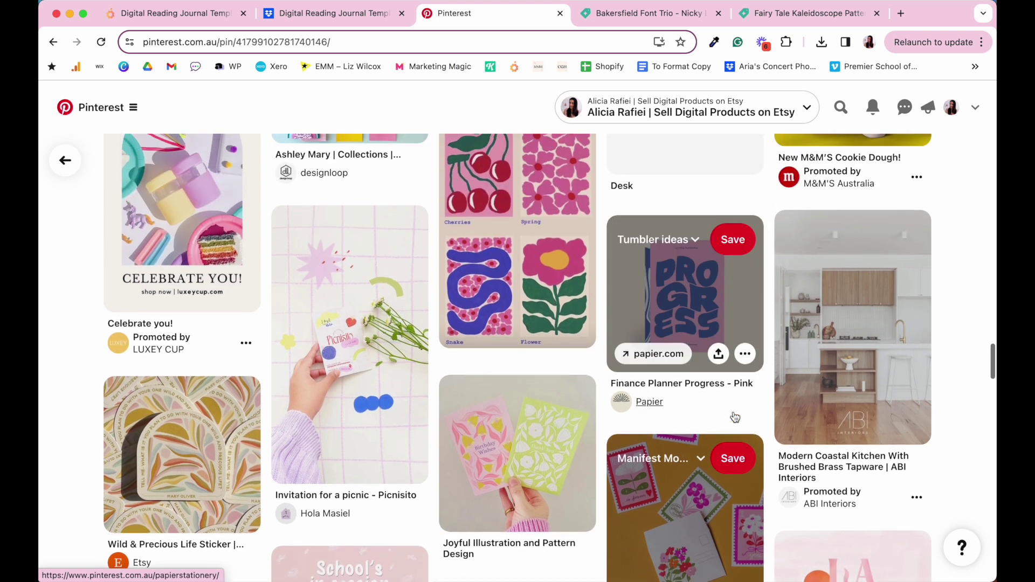
scroll(735, 417, up, 6)
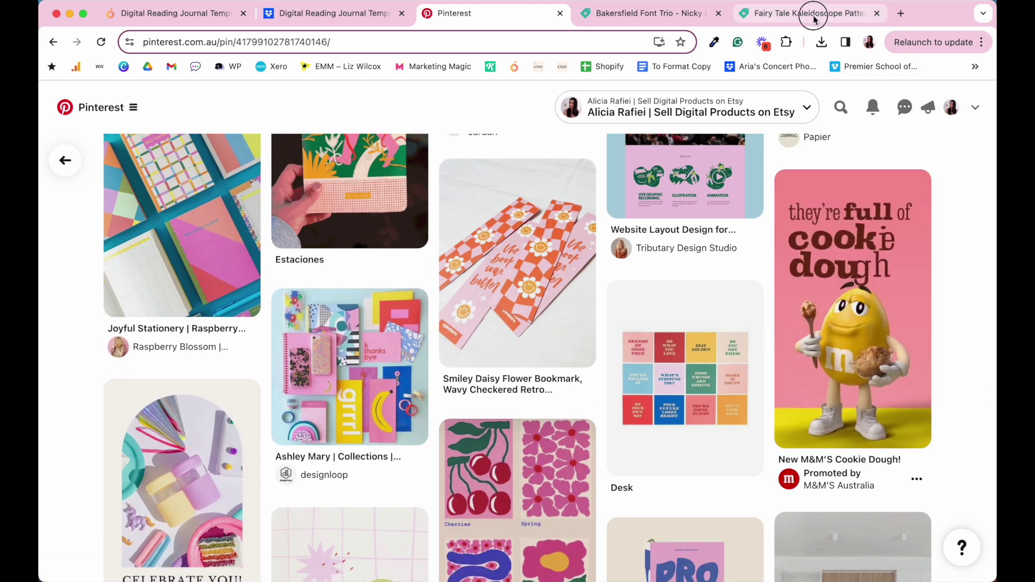
click(814, 17)
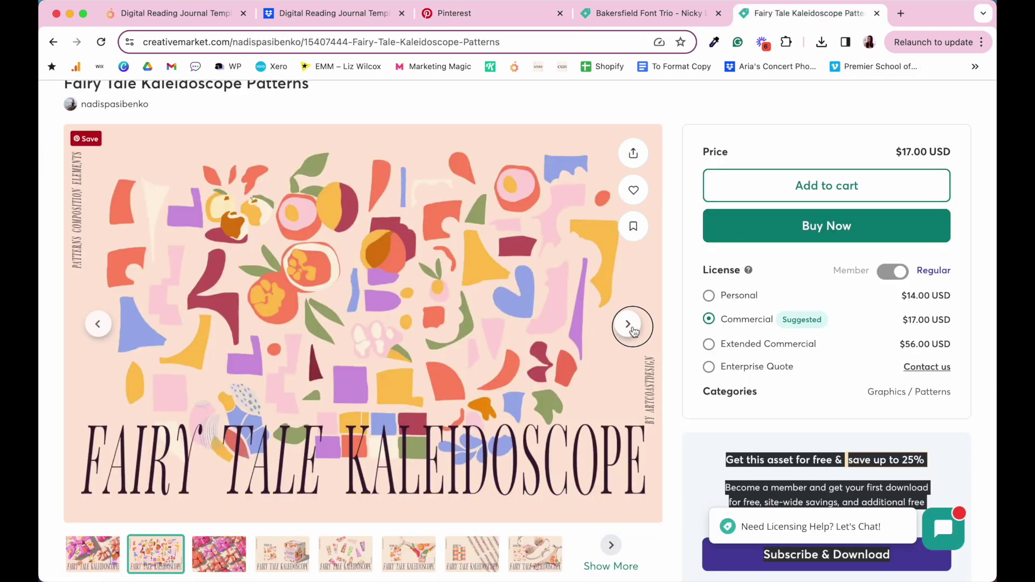
- Browse the remaining Fairy Tale Kaleidoscope preview images, from the gift wrap mockup through the Pattern No. 3 mockup
click(629, 325)
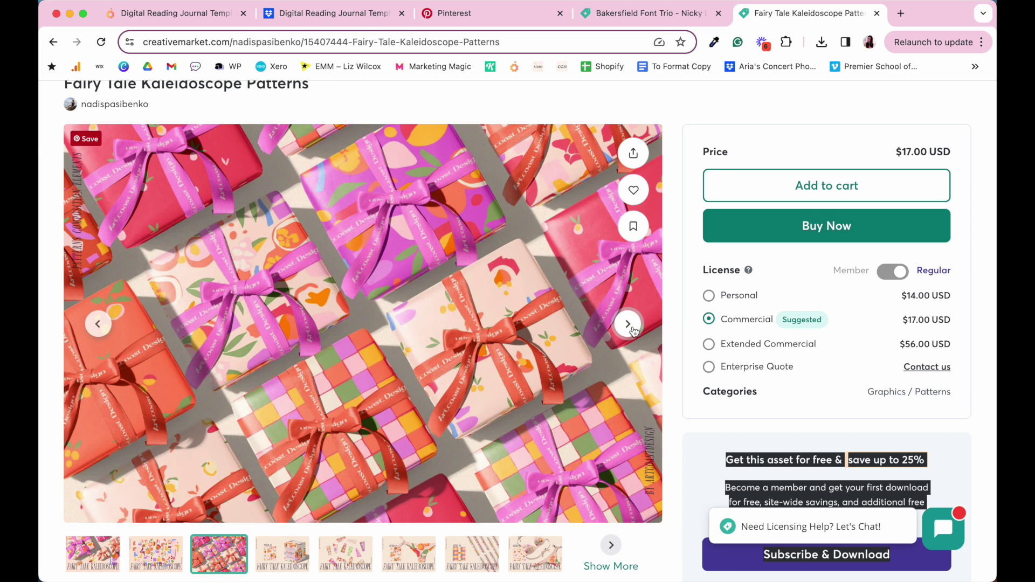
click(628, 325)
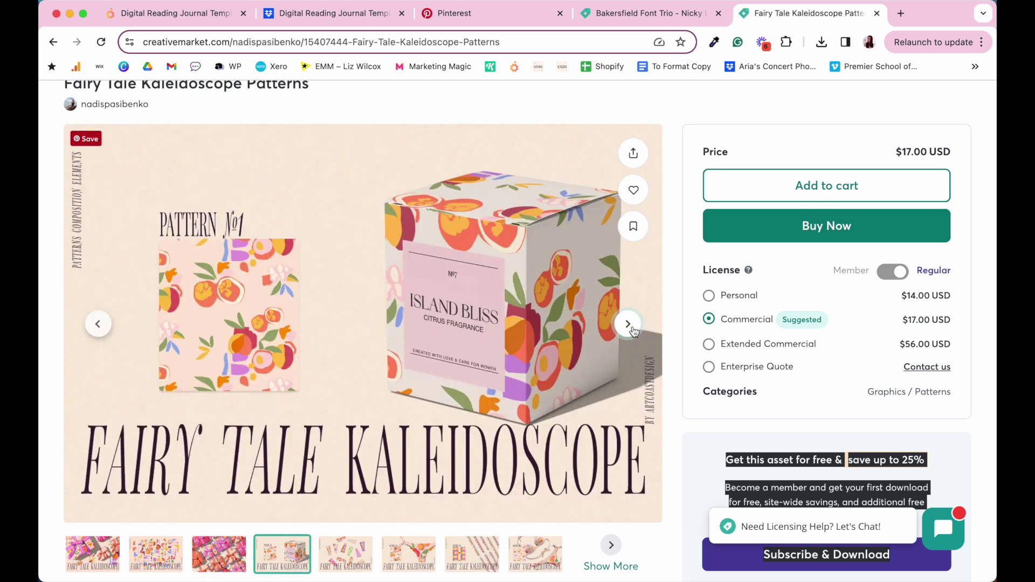
click(628, 325)
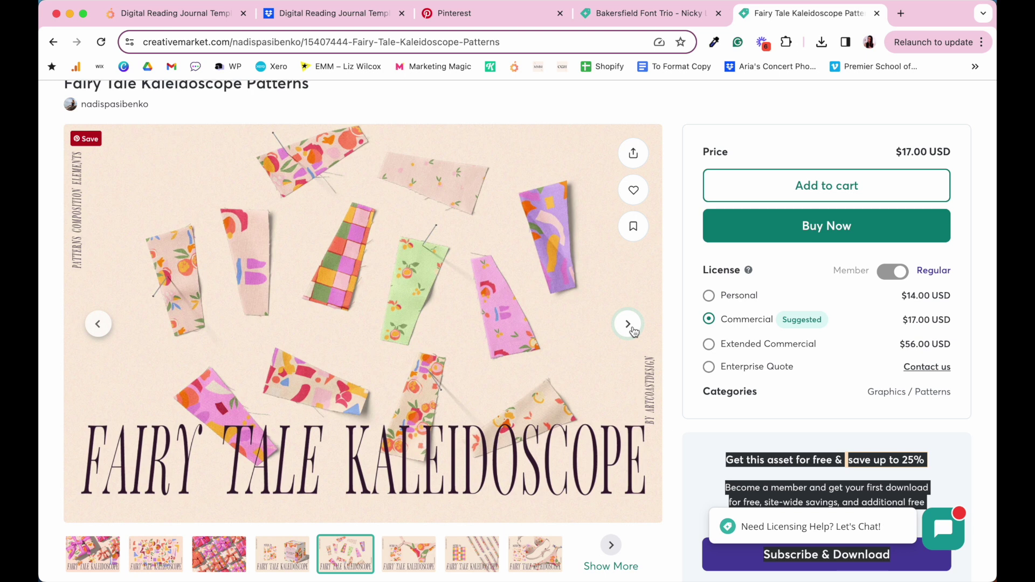
click(629, 325)
click(630, 326)
click(635, 326)
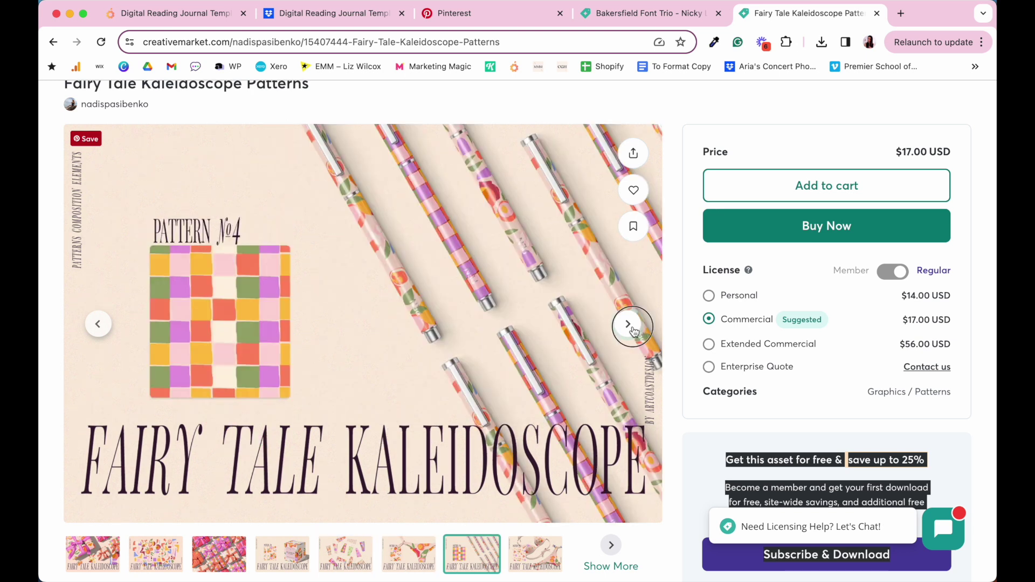
click(633, 326)
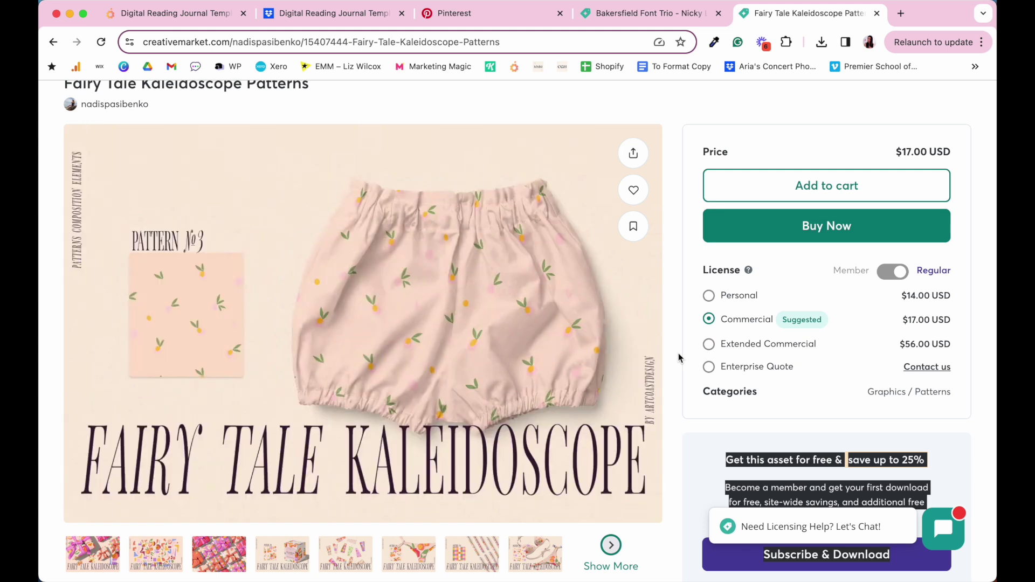
- Read the Fairy Tale Kaleidoscope product description and its list of included files, and return to the preview gallery
scroll(678, 354, down, 10)
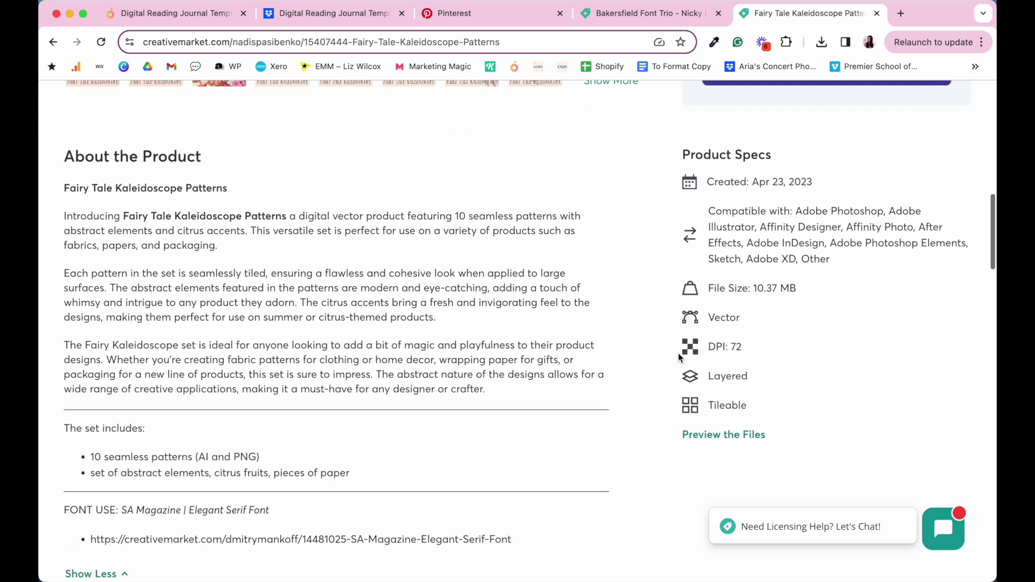
scroll(240, 434, down, 2)
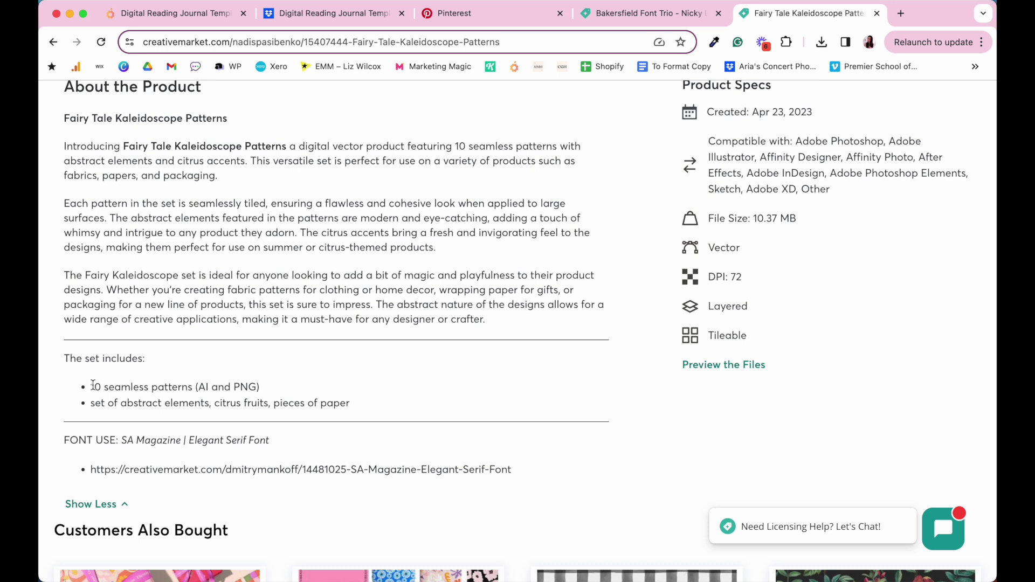
double_click(235, 384)
scroll(601, 323, up, 12)
scroll(602, 328, down, 2)
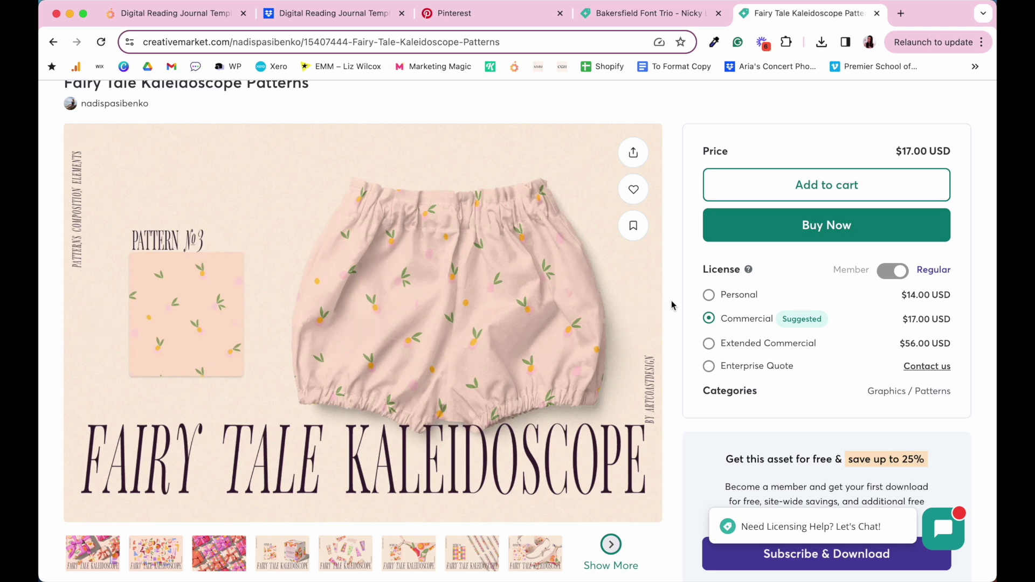
- Review the pattern elements preview and the fabric swatches preview of Fairy Tale Kaleidoscope Patterns again
scroll(671, 305, up, 1)
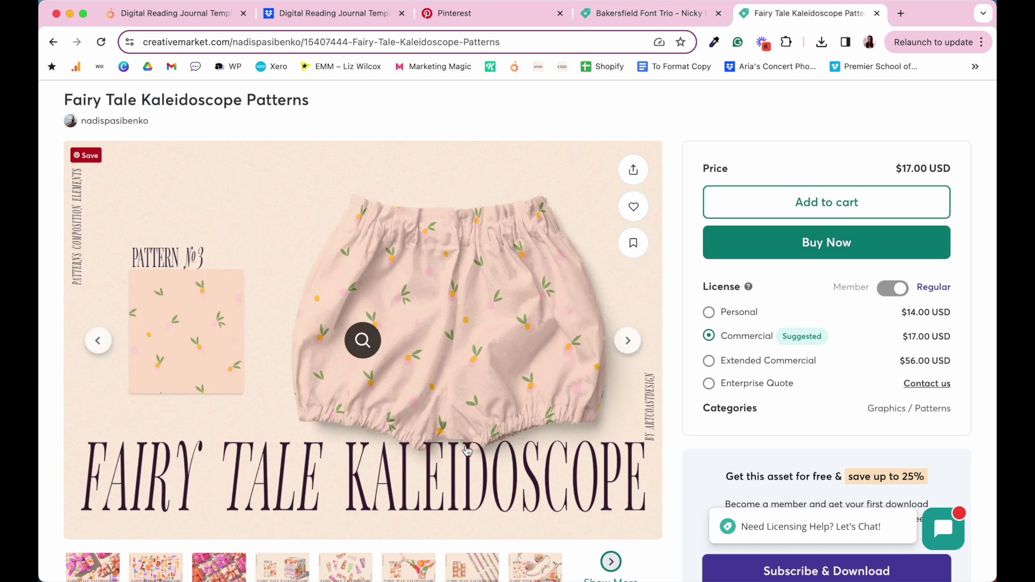
scroll(403, 477, down, 1)
scroll(403, 477, down, 2)
click(155, 494)
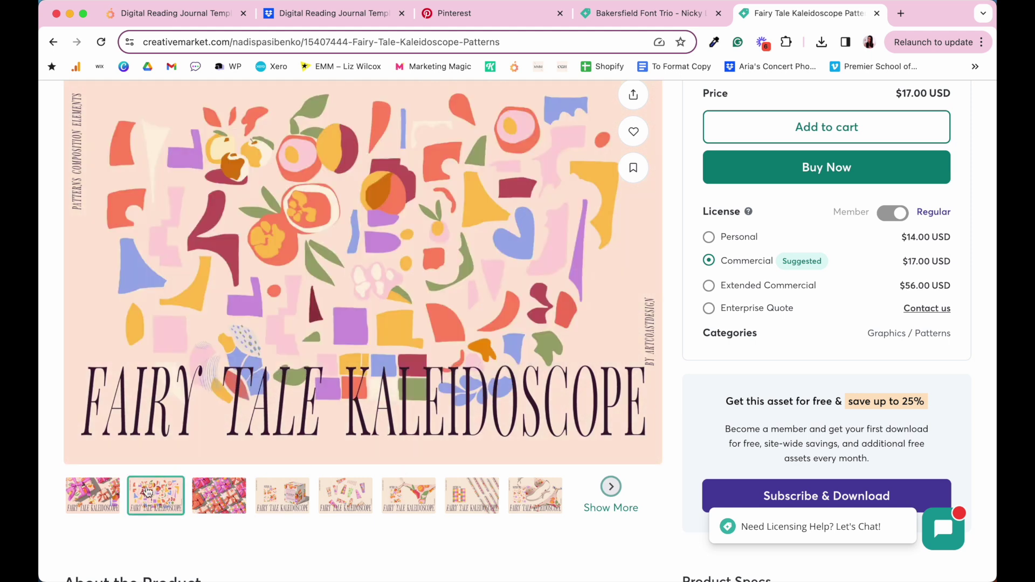
click(105, 501)
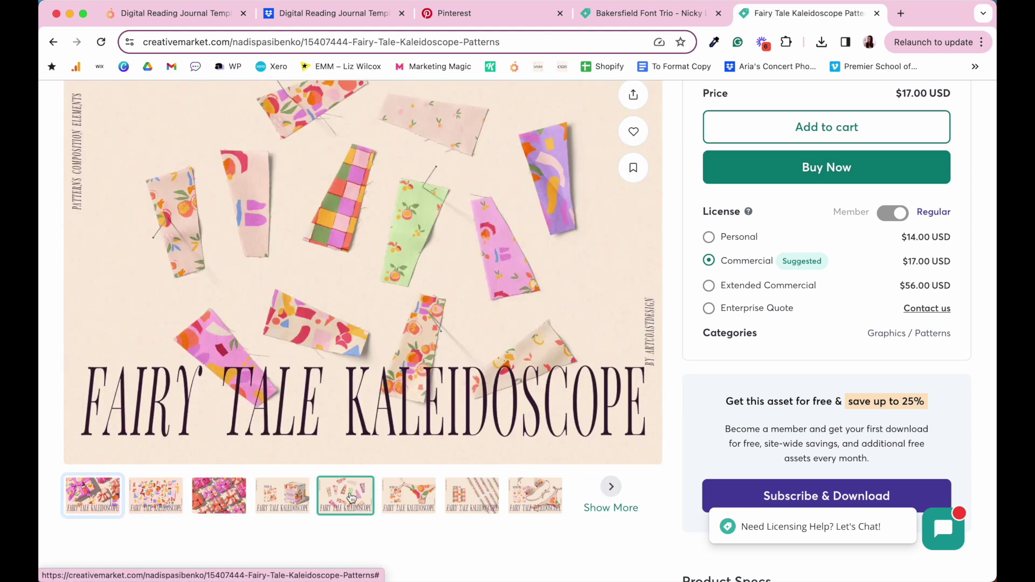
- Switch to The Bakersfield Font Trio page and examine its orange cover, Strawberry Festival and Brunch & Bubbly preview images
click(665, 12)
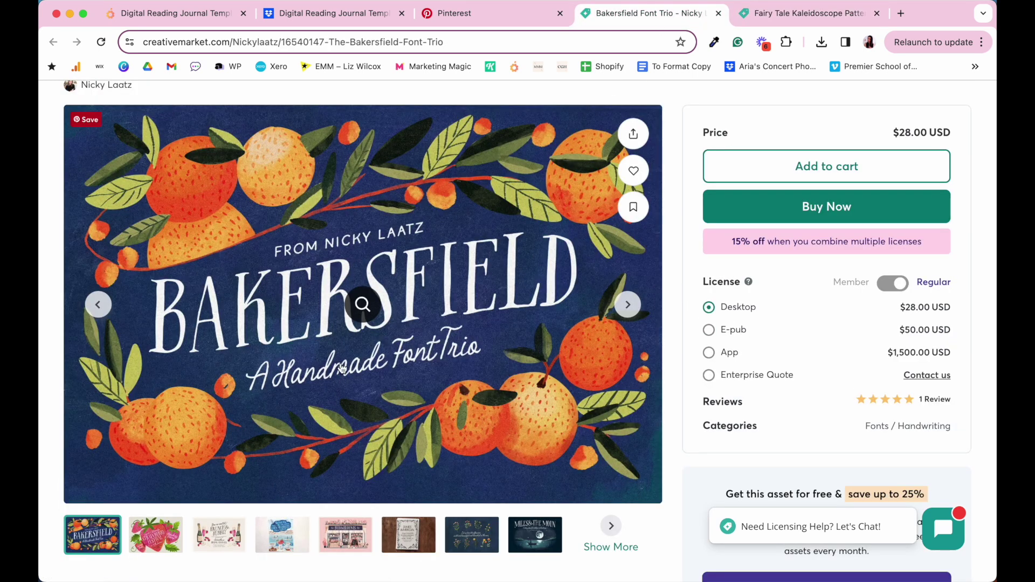
scroll(342, 368, up, 2)
scroll(342, 368, down, 1)
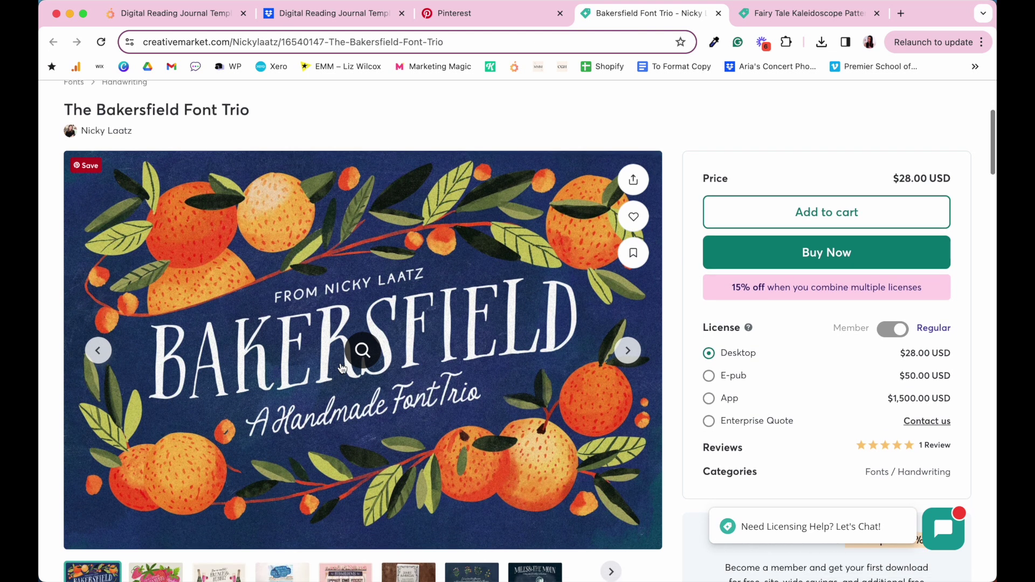
scroll(343, 368, down, 2)
scroll(342, 368, up, 1)
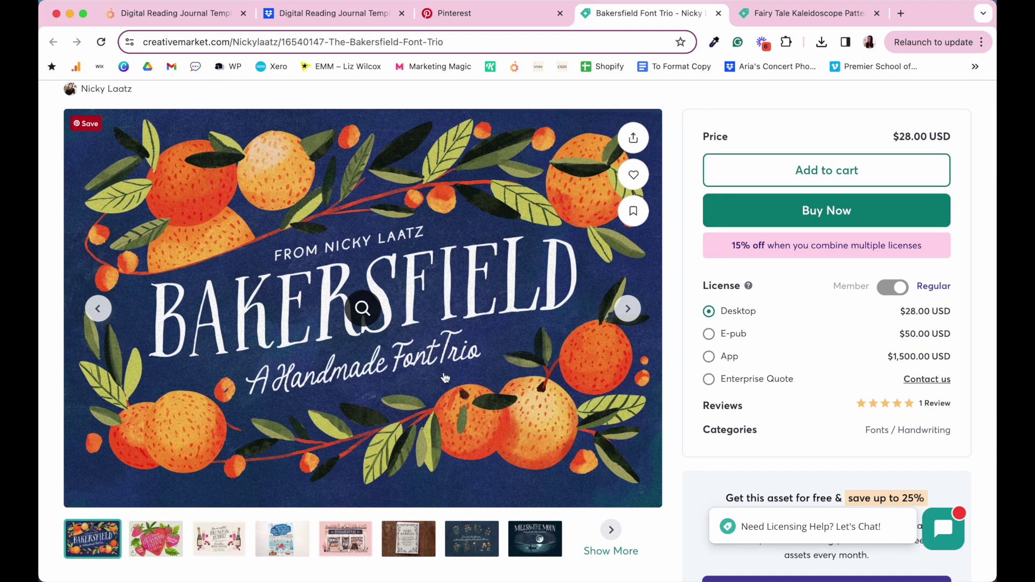
click(160, 554)
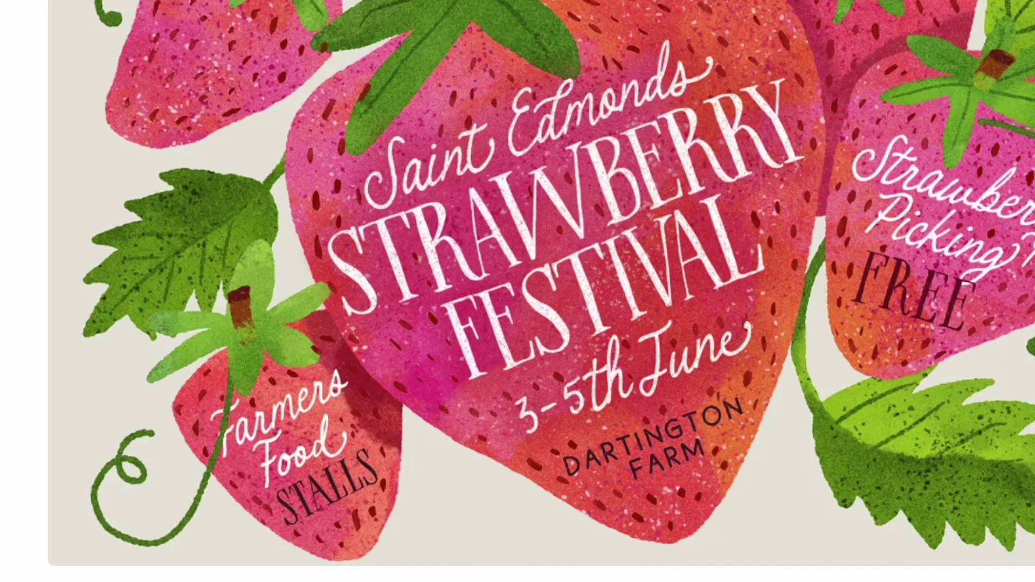
mouse_move(402, 374)
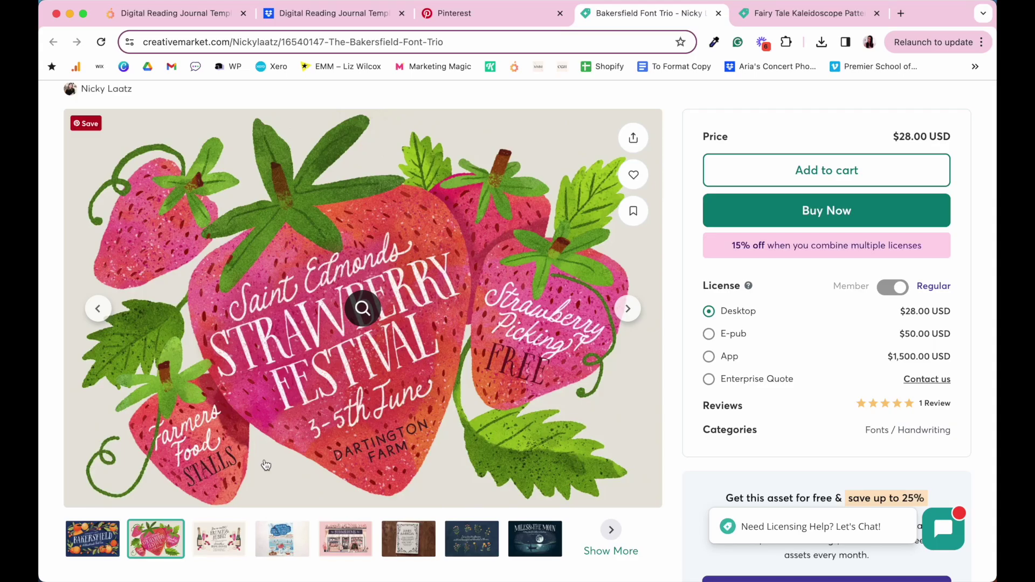
click(211, 546)
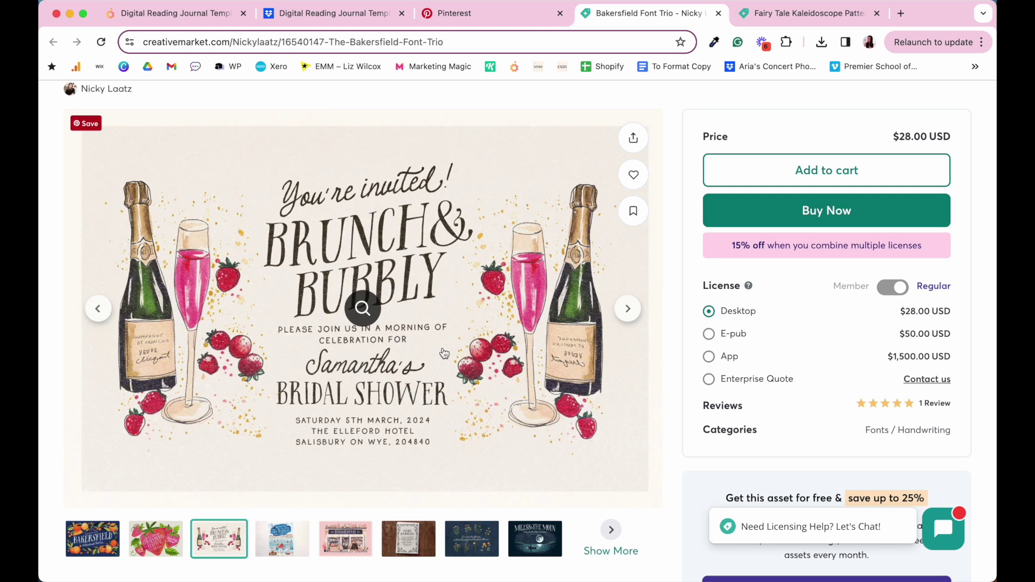
- Compare the font trio's other previews, including the Bud & Blooms flower shop and the wedding invitation
click(282, 541)
click(331, 551)
click(394, 542)
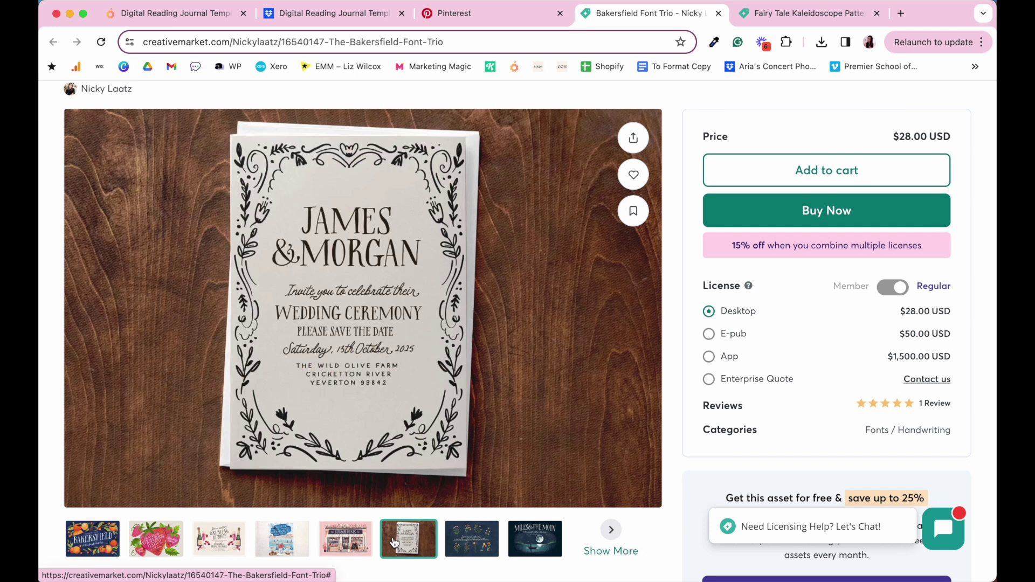
click(471, 543)
click(281, 539)
click(345, 539)
click(423, 542)
click(362, 542)
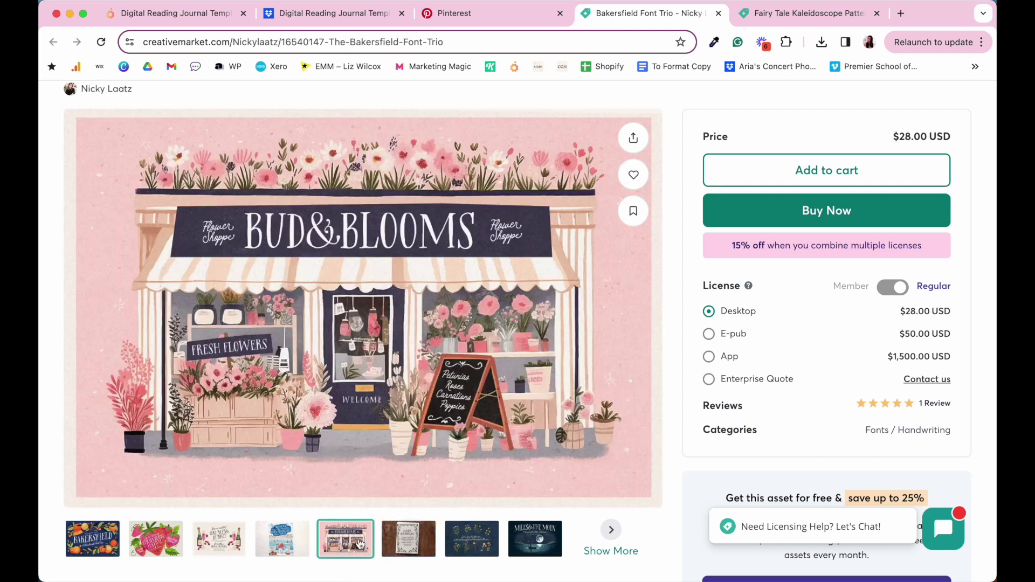
click(400, 541)
- Examine how the preview text "Digital Reading Journal" looks in the Bakersfield Sans, Serif and Script fonts
scroll(677, 488, down, 5)
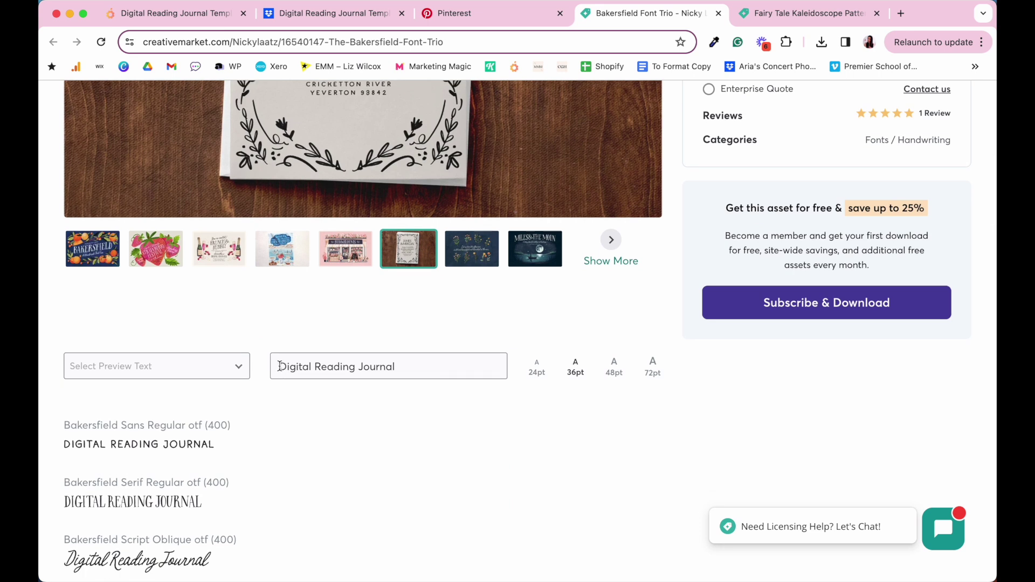
drag(277, 372, 462, 365)
click(423, 366)
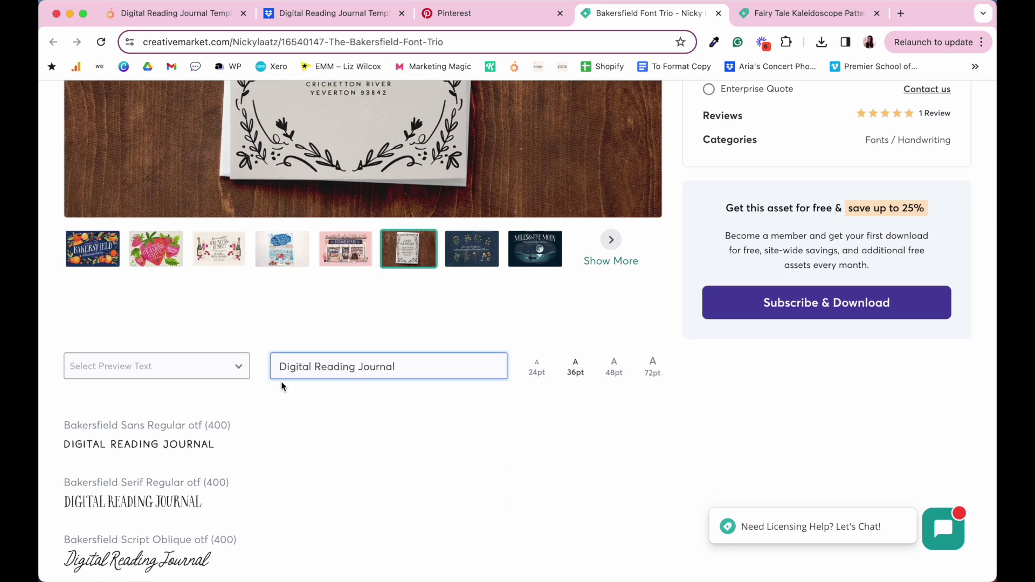
scroll(372, 374, down, 3)
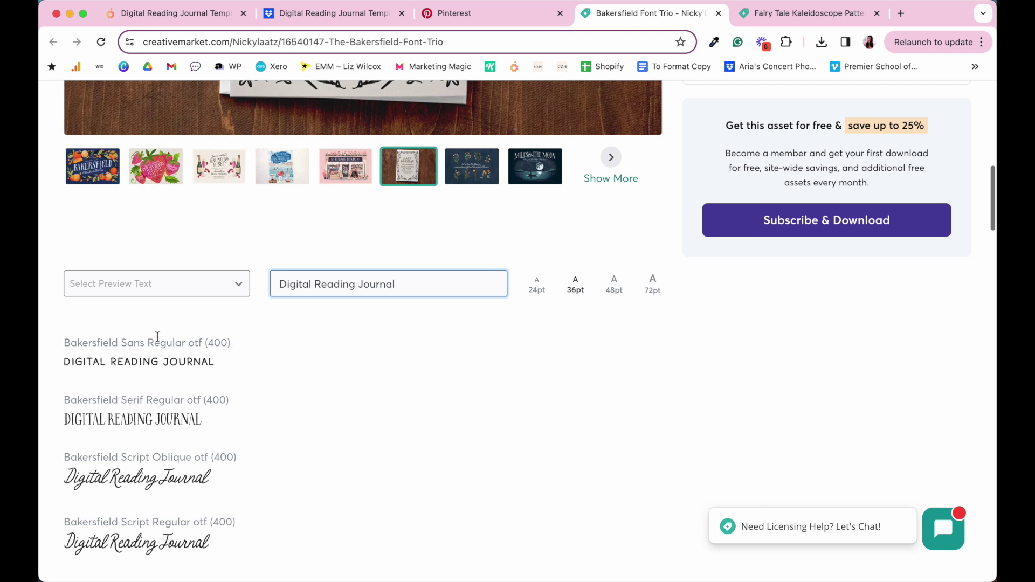
scroll(210, 453, down, 3)
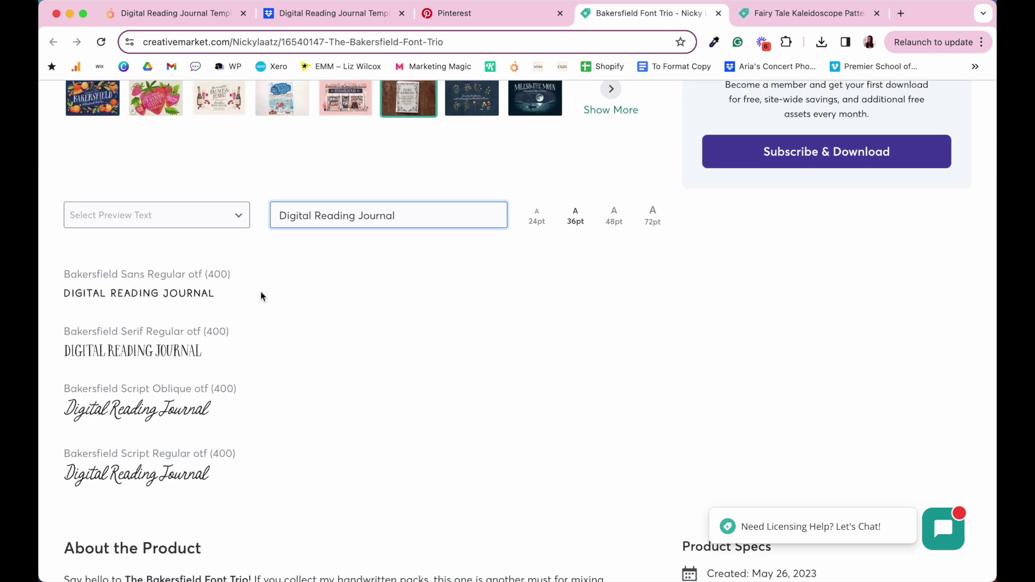
scroll(670, 351, up, 8)
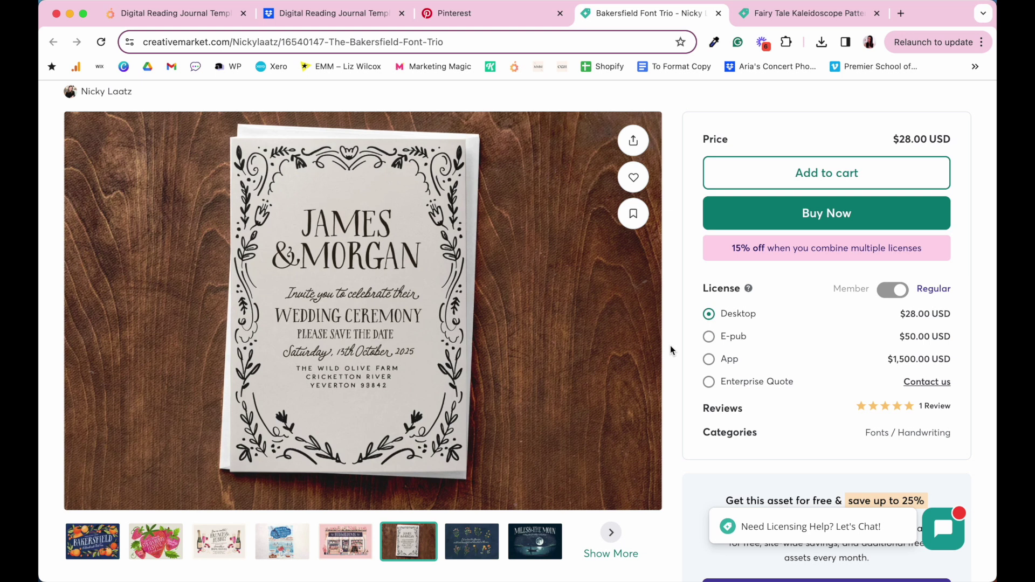
scroll(677, 321, up, 1)
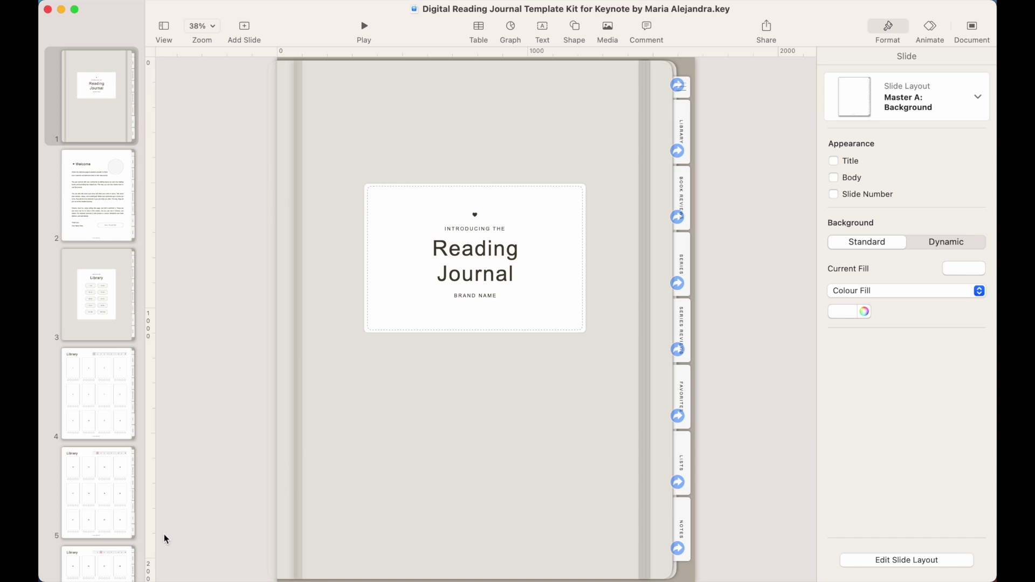
- Look over the pattern images in Finder's Digital Reading Journal Elements folder, and return to the Reading Journal cover in Keynote
click(123, 564)
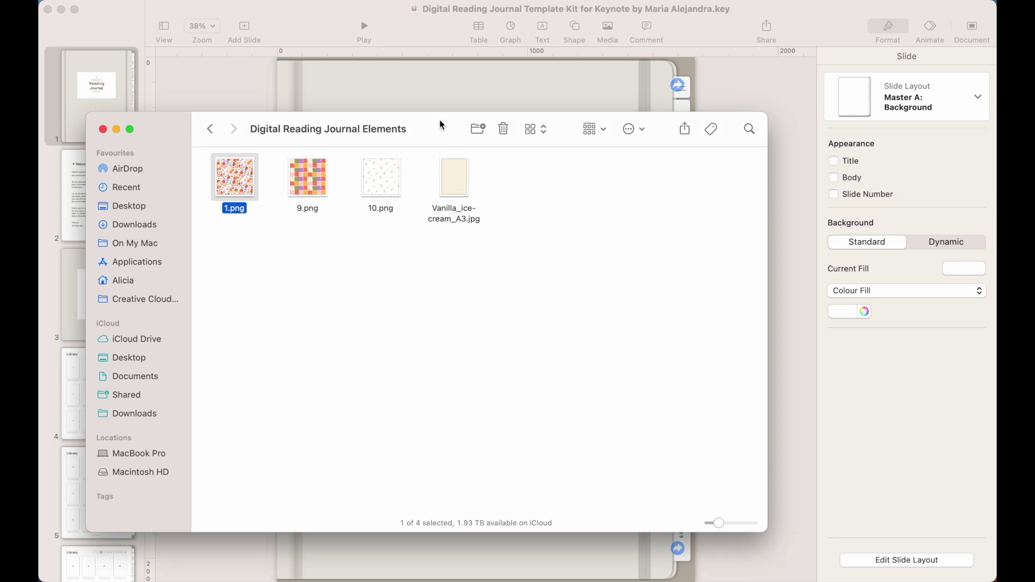
drag(423, 122, 575, 305)
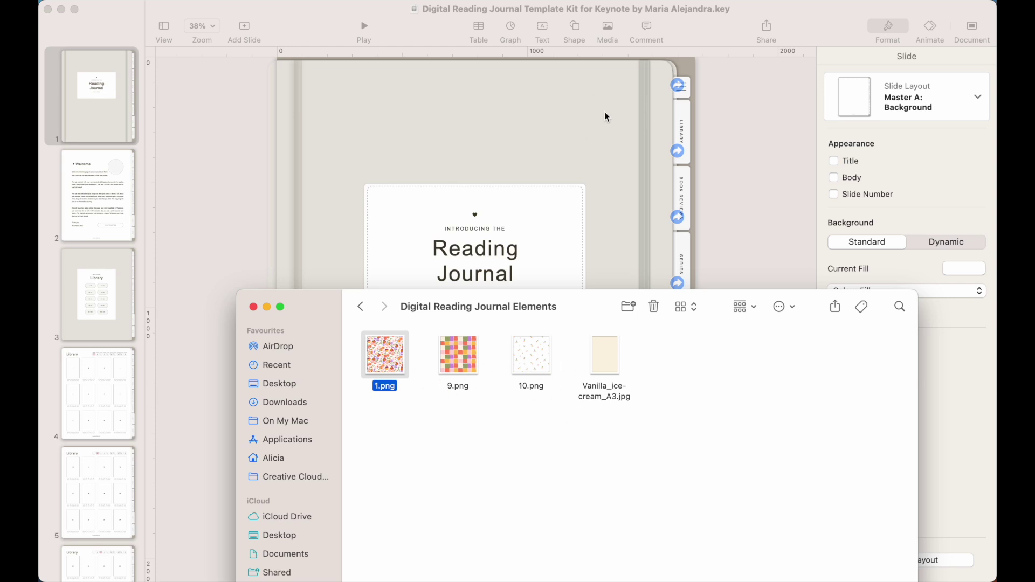
click(791, 114)
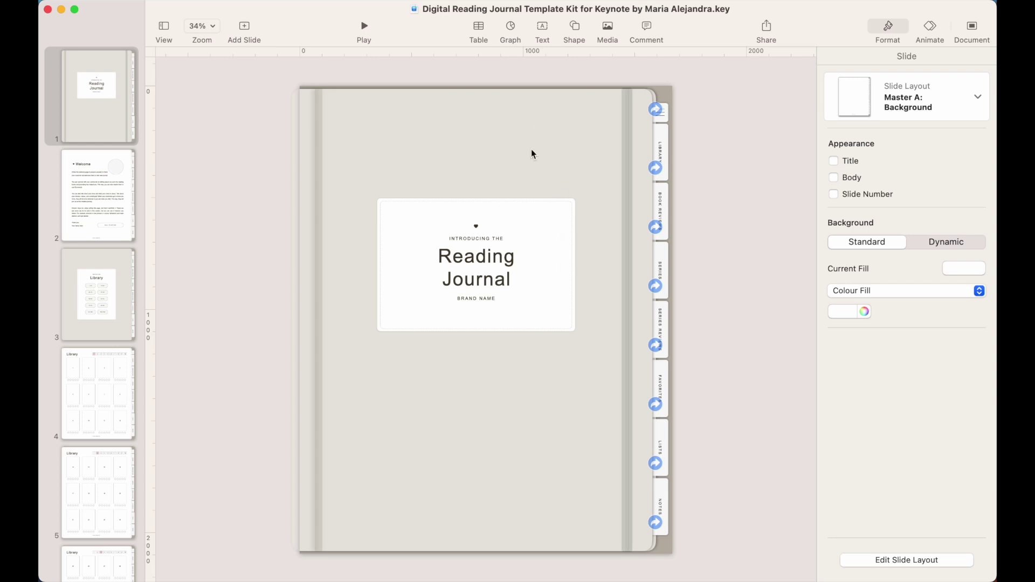
- Give the front cover shape an Image Fill using Untitled design (12).png, set to Scale to Fill
click(587, 116)
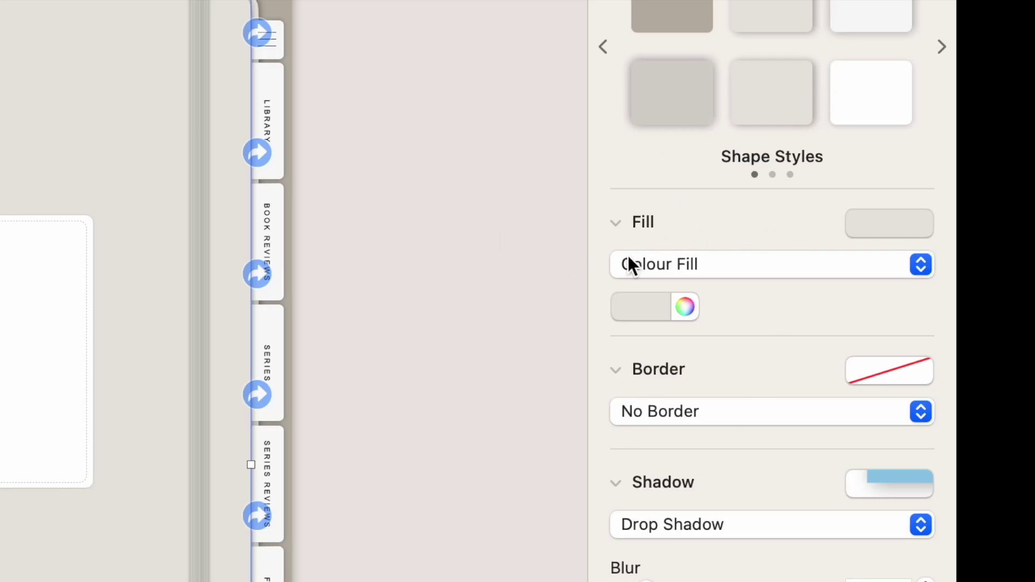
click(923, 264)
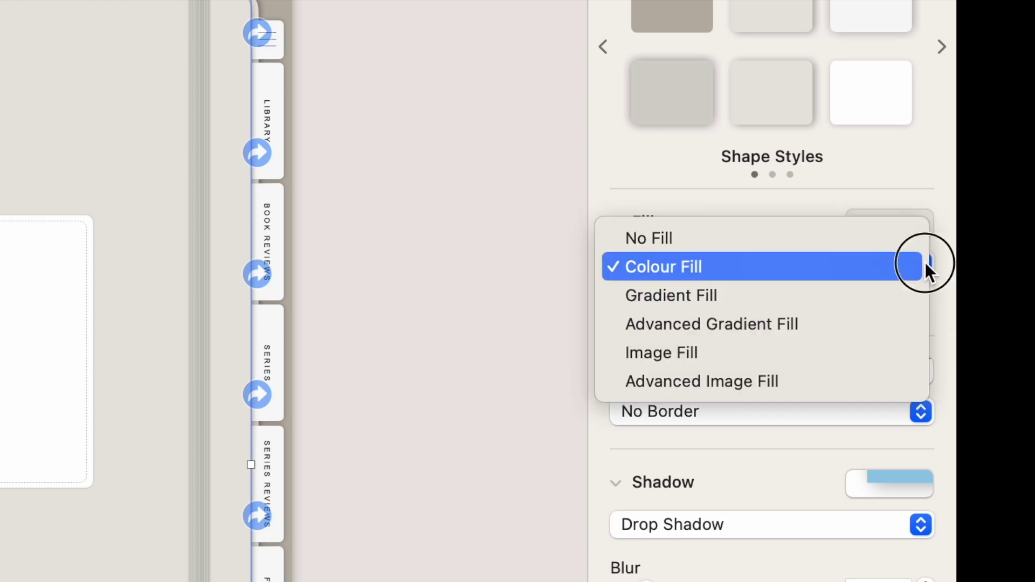
click(632, 352)
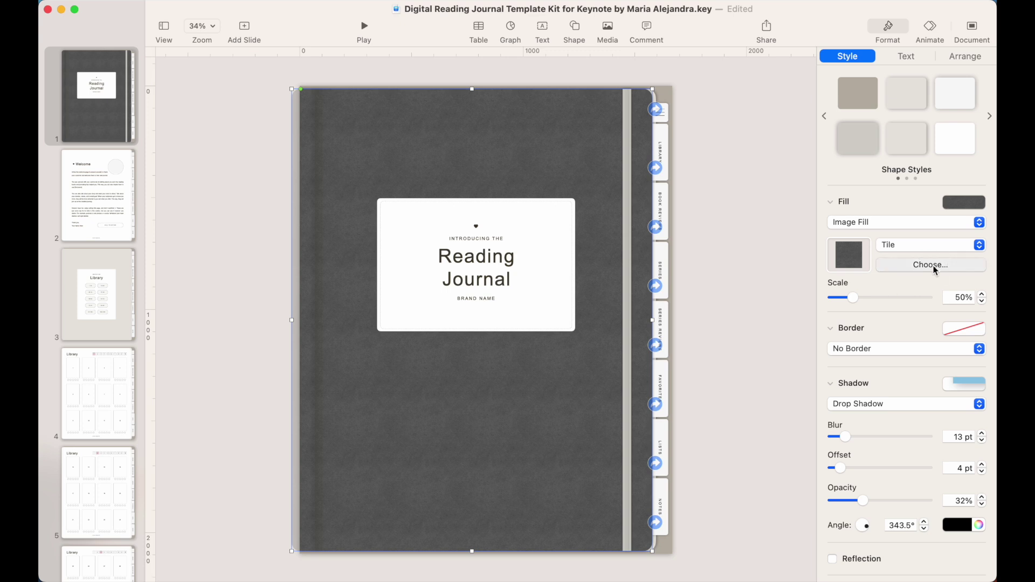
click(934, 266)
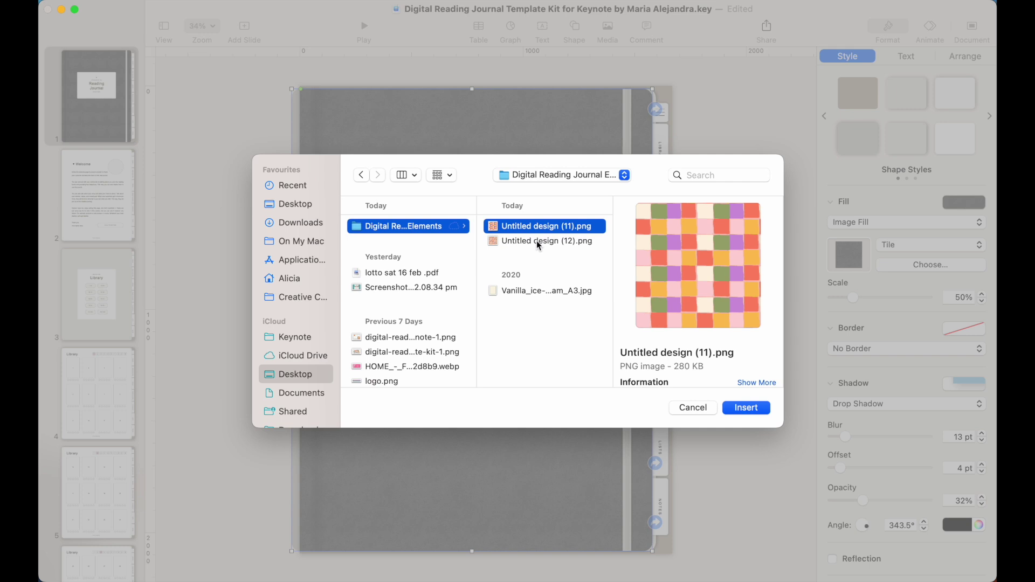
click(536, 240)
click(741, 411)
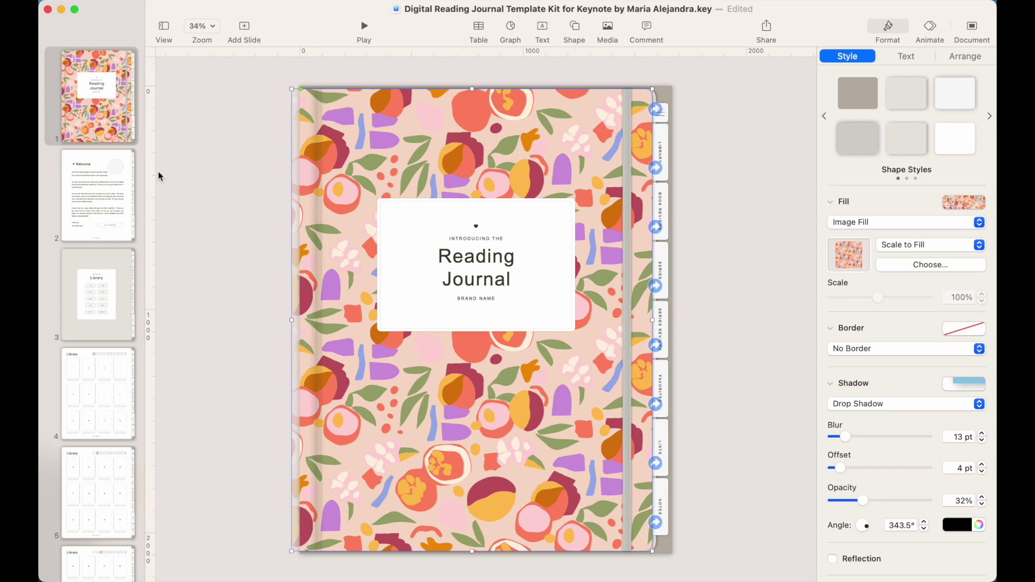
- Give the back cover shape on slide 231 an Image Fill with the same fruit pattern, keeping it on Scale to Fill
scroll(118, 342, down, 20)
scroll(116, 343, down, 20)
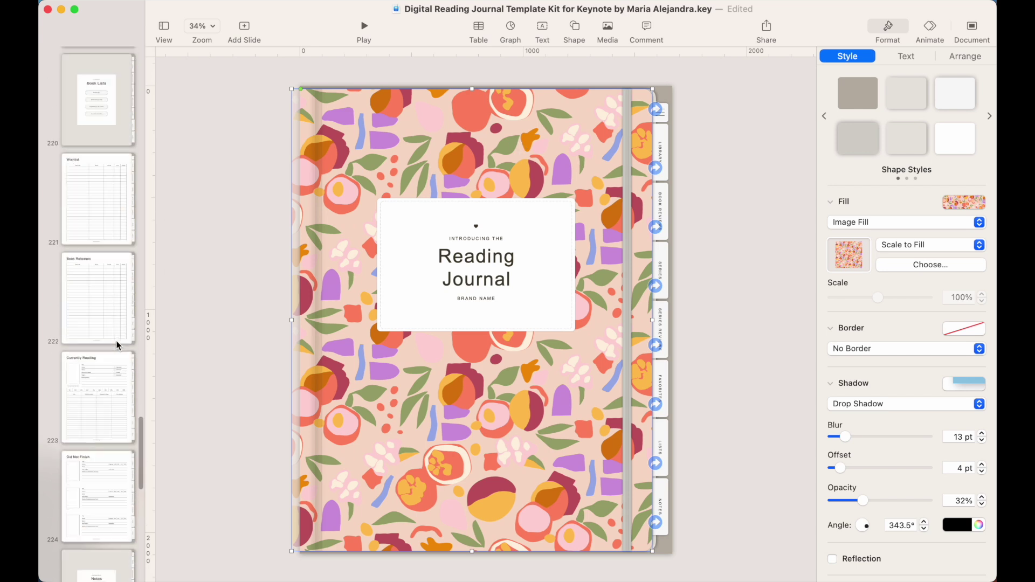
click(78, 534)
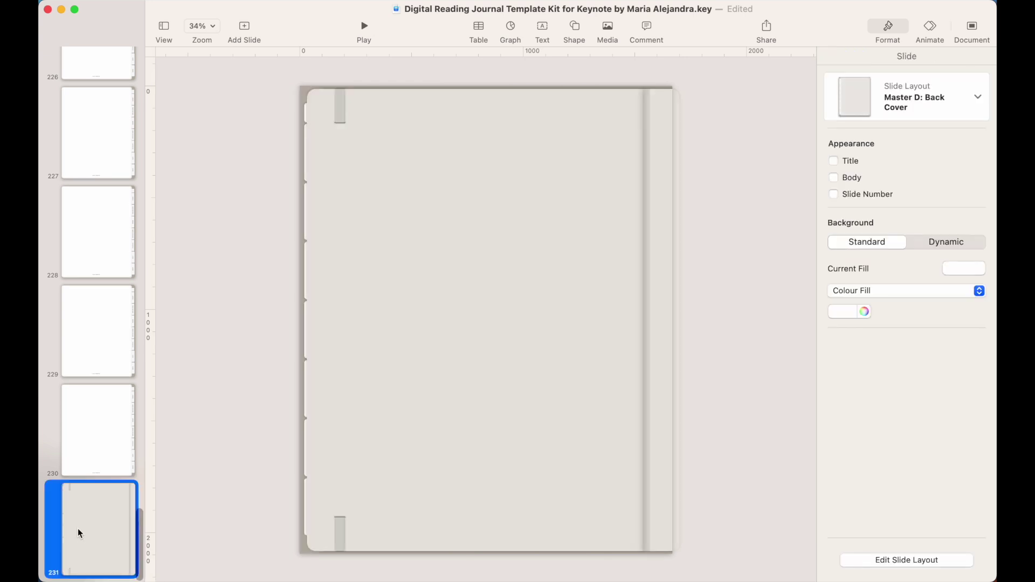
click(495, 289)
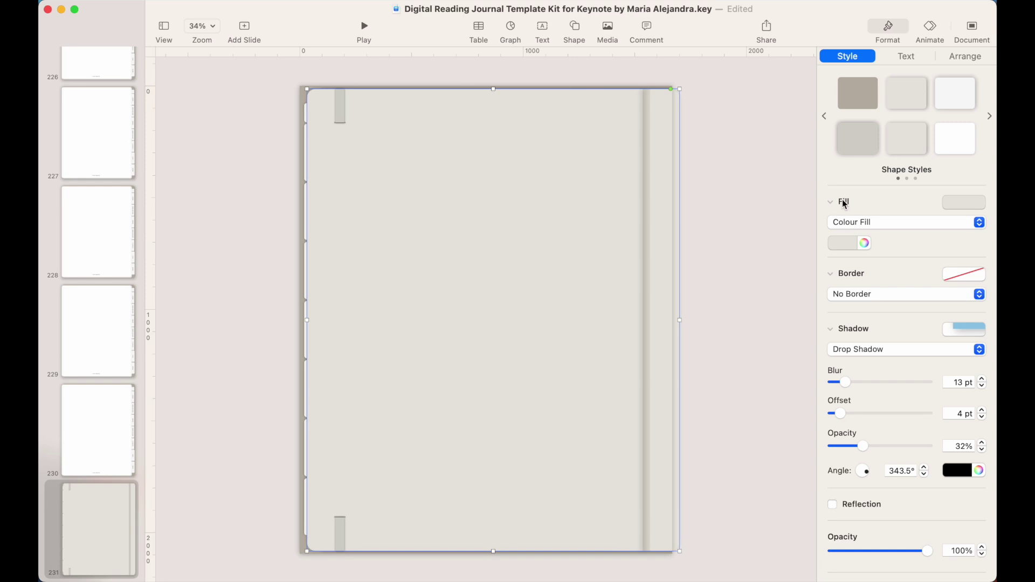
click(863, 222)
click(854, 266)
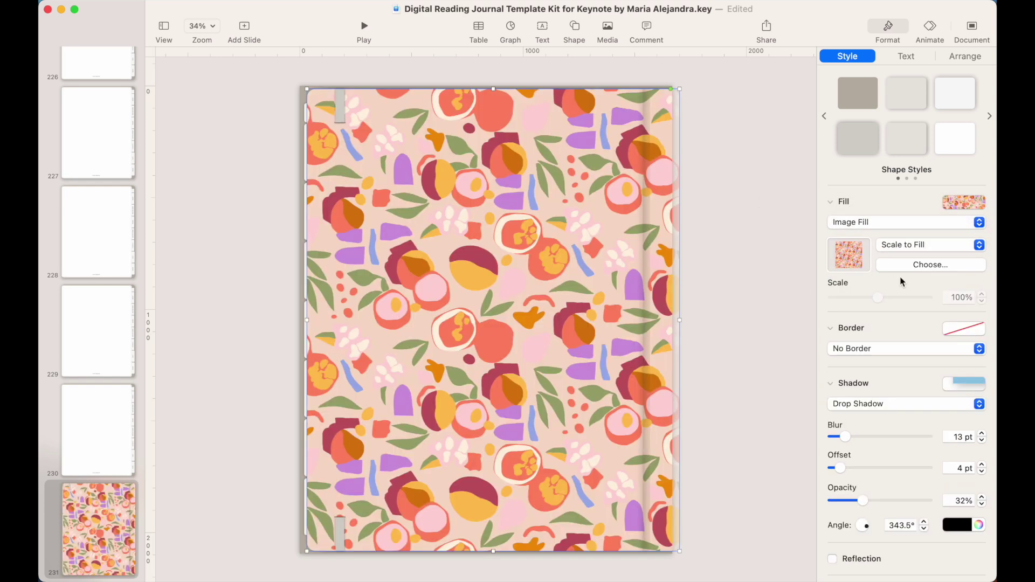
click(978, 245)
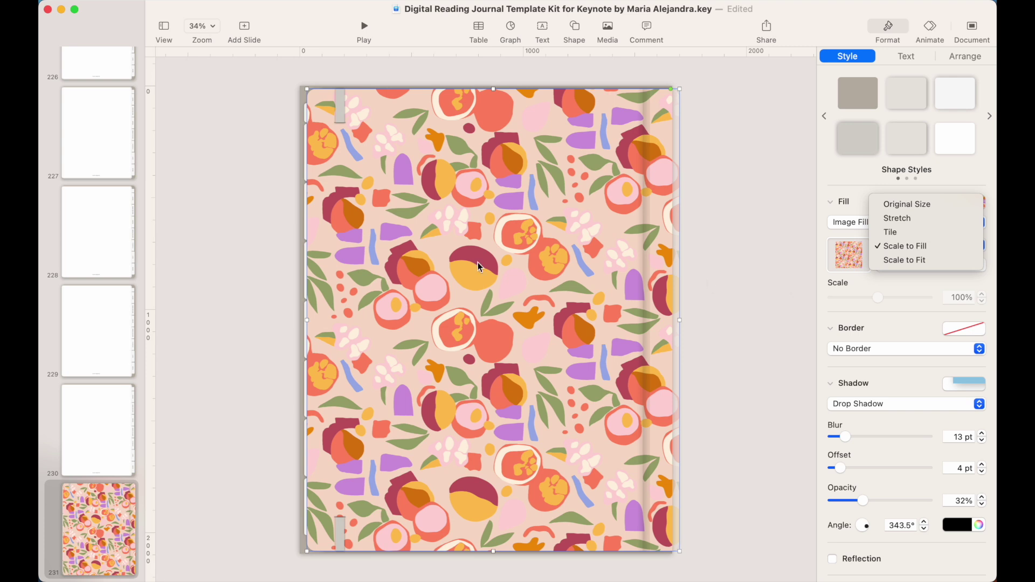
click(260, 265)
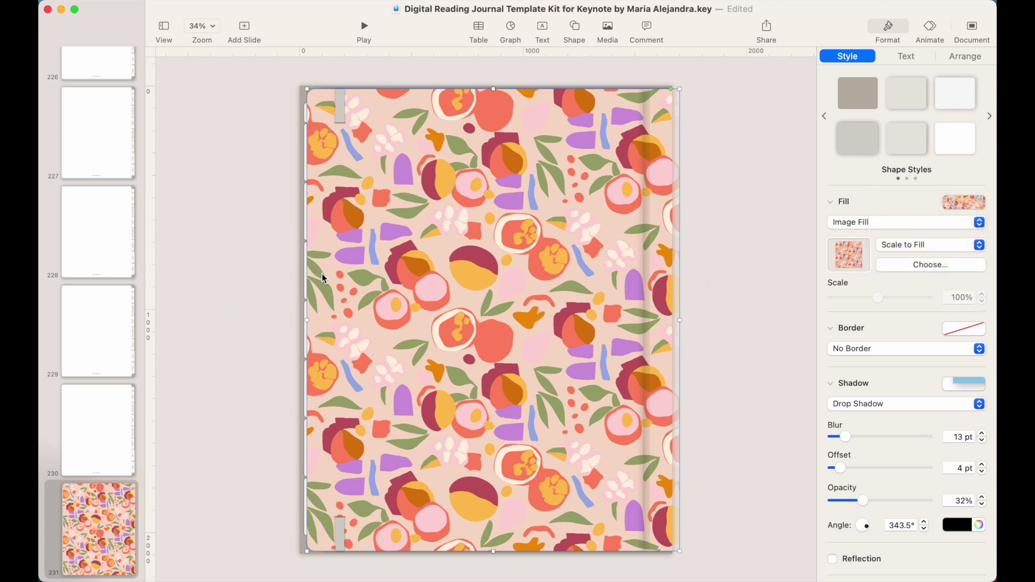
click(263, 281)
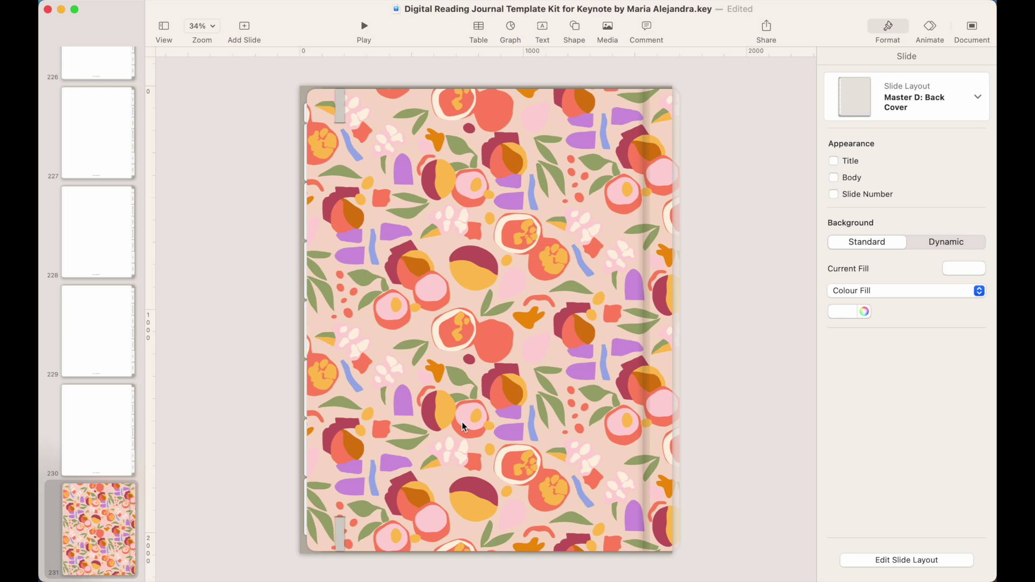
- Return to the front cover slide and select the grey vertical elastic band
scroll(73, 144, up, 20)
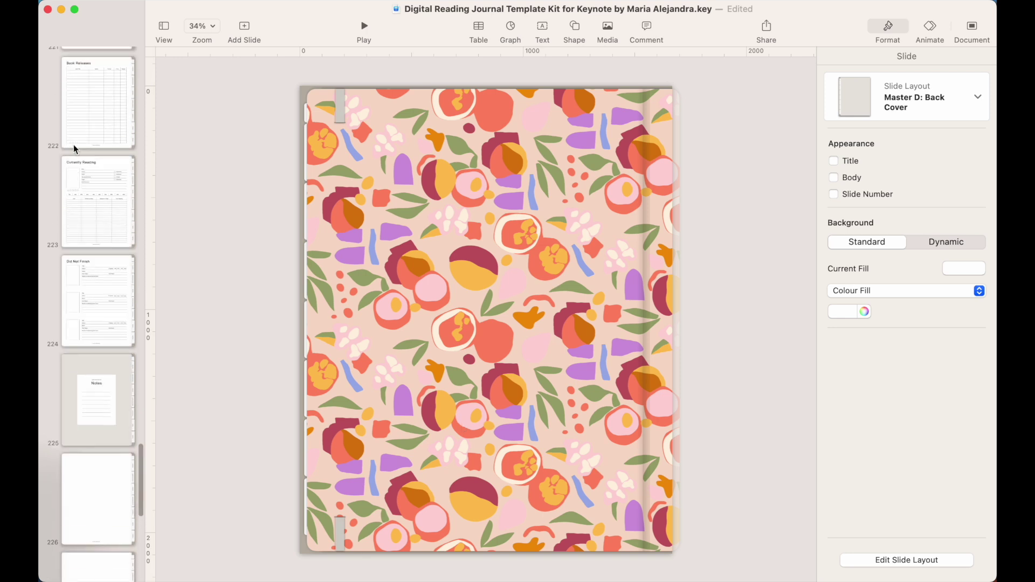
scroll(73, 145, up, 5)
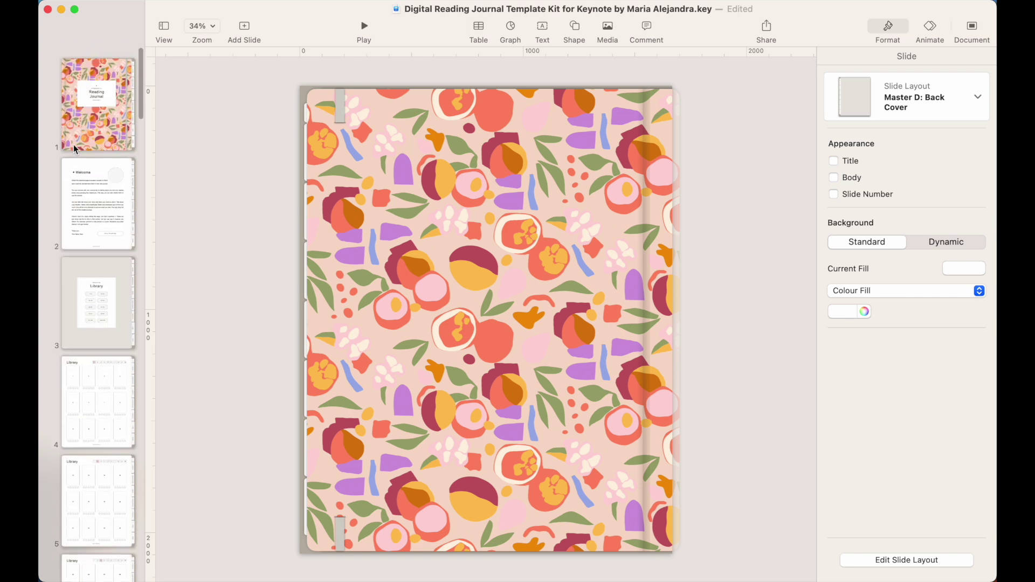
click(119, 98)
click(628, 108)
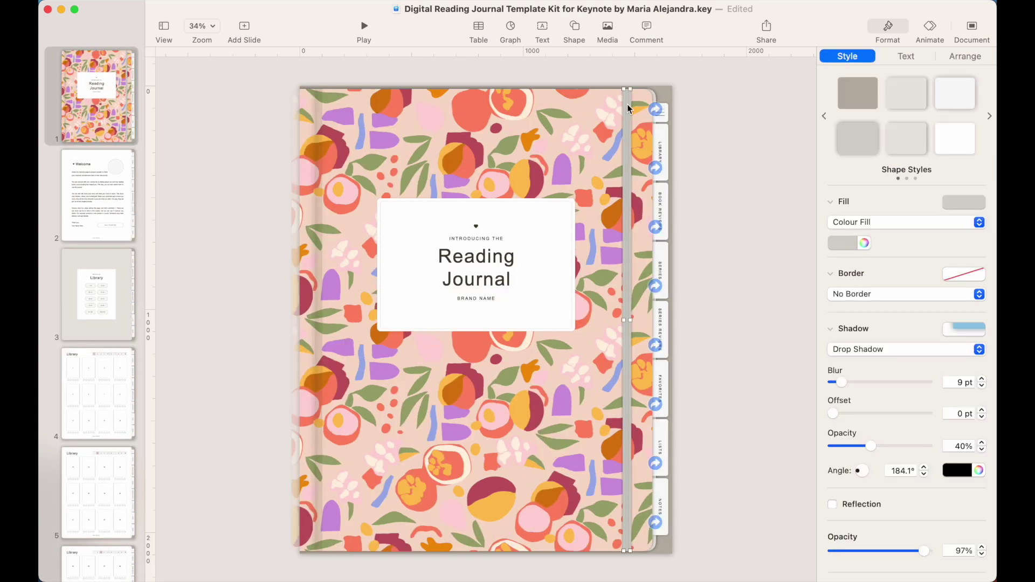
- Try to recolour the front cover's elastic band with a blue sampled from the pattern
click(864, 244)
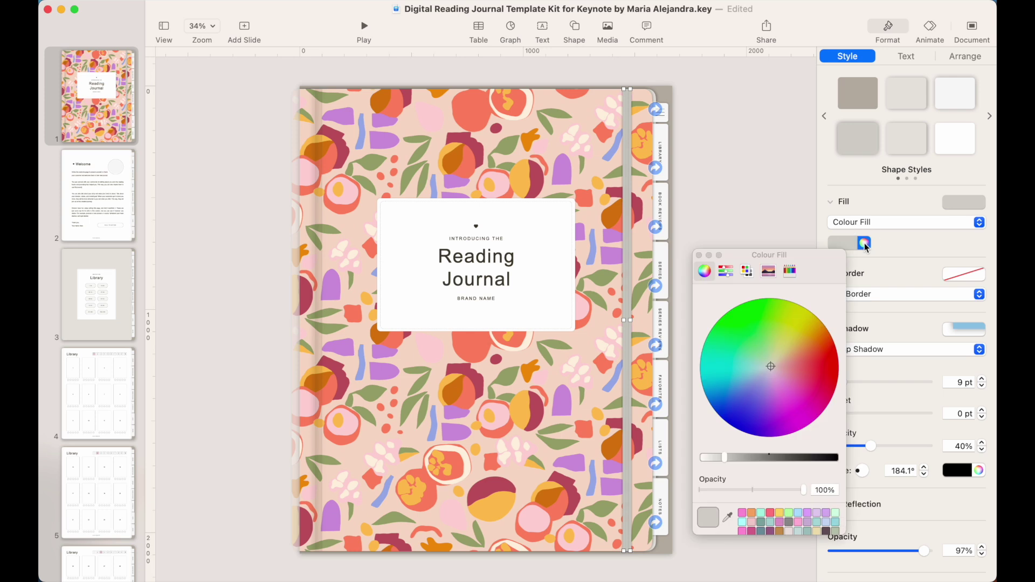
click(728, 517)
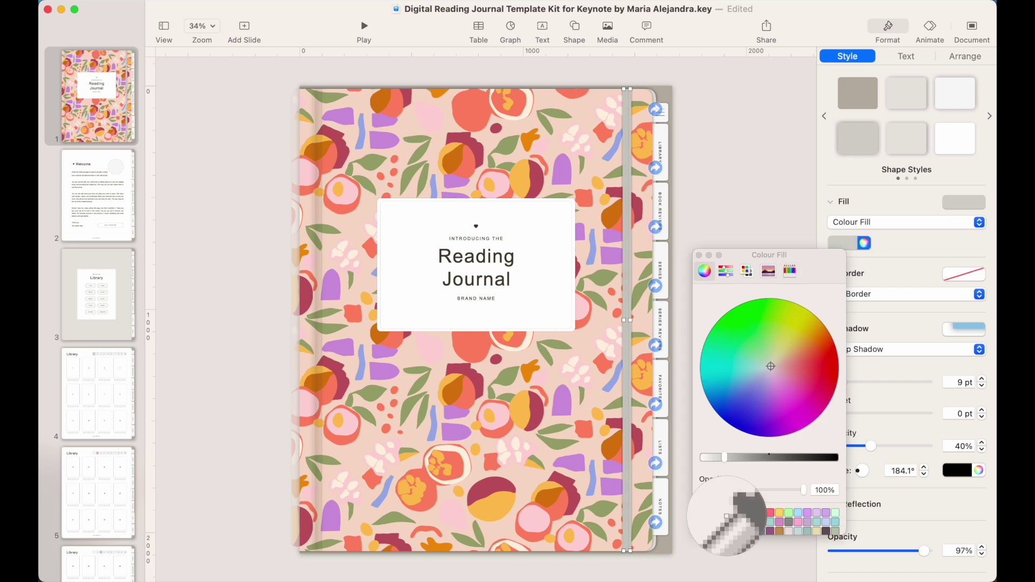
click(591, 255)
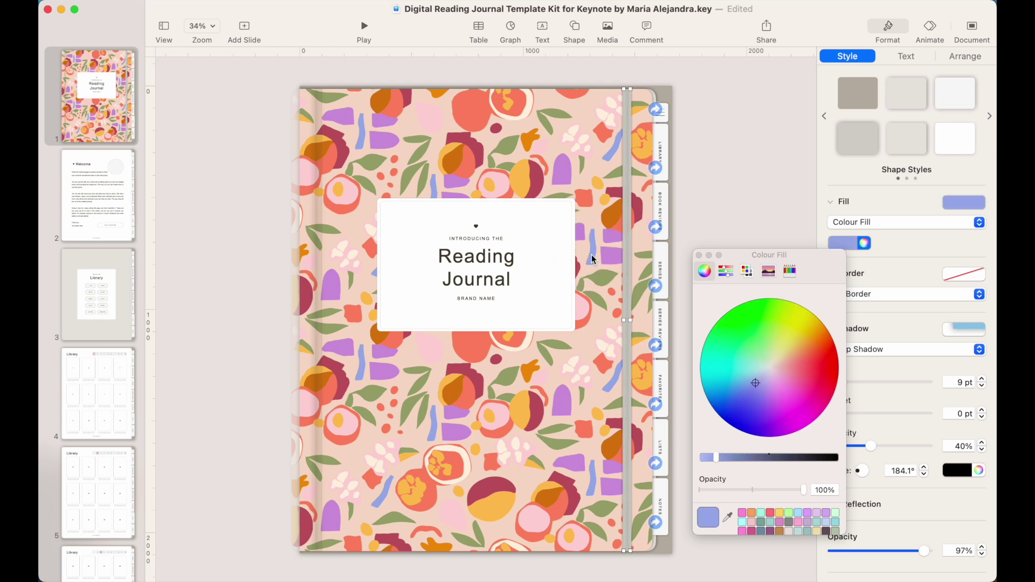
click(727, 518)
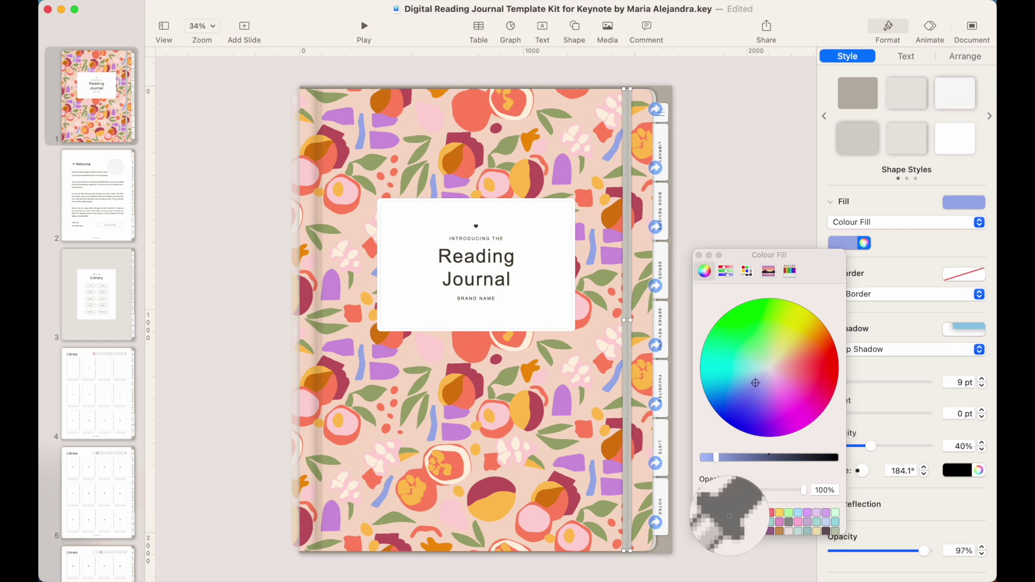
click(592, 257)
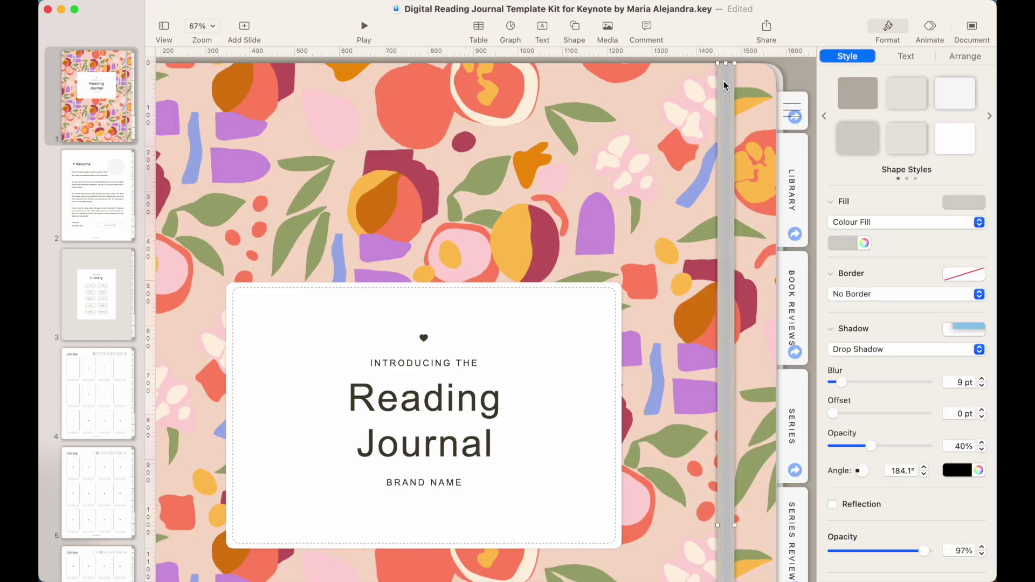
- Fill the front cover's elastic band with the periwinkle blue sampled from a blue shape in the pattern
click(864, 243)
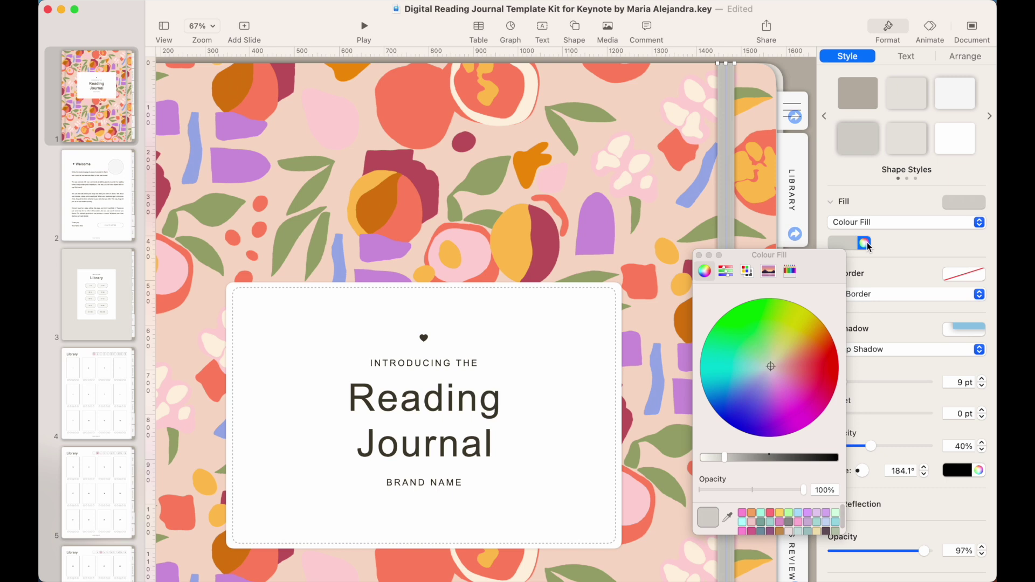
click(728, 517)
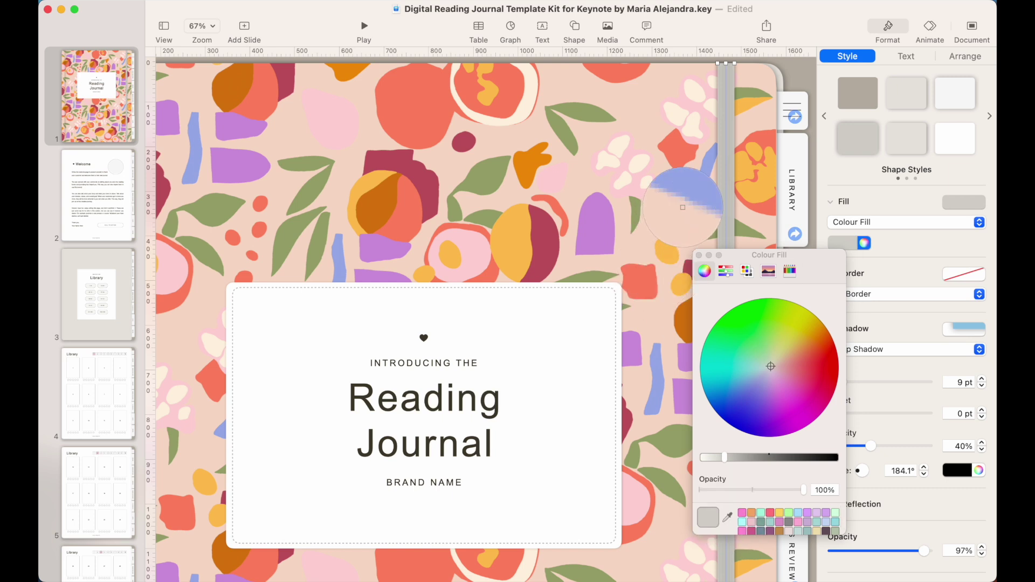
click(683, 203)
click(665, 103)
scroll(672, 220, down, 5)
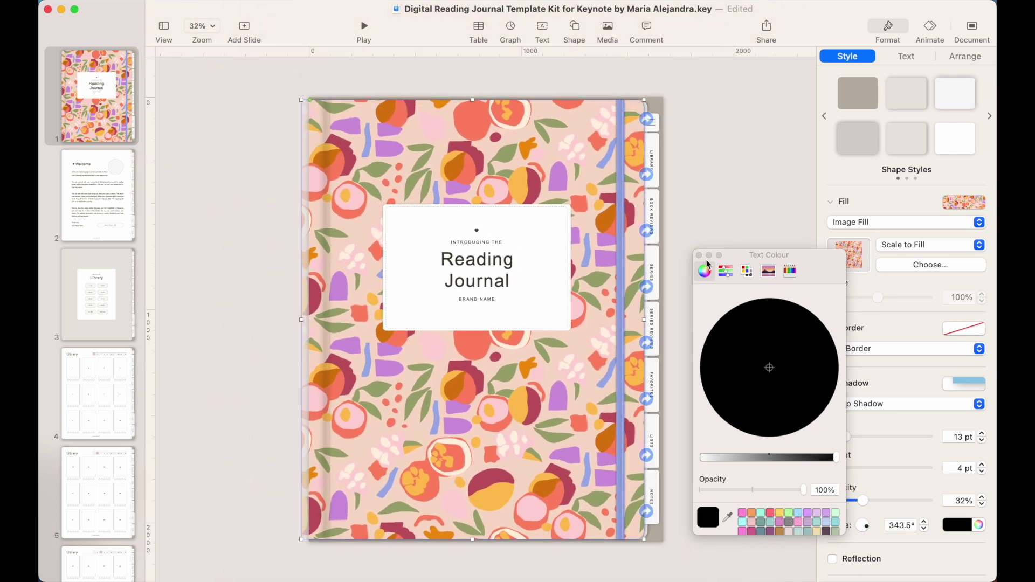
click(707, 192)
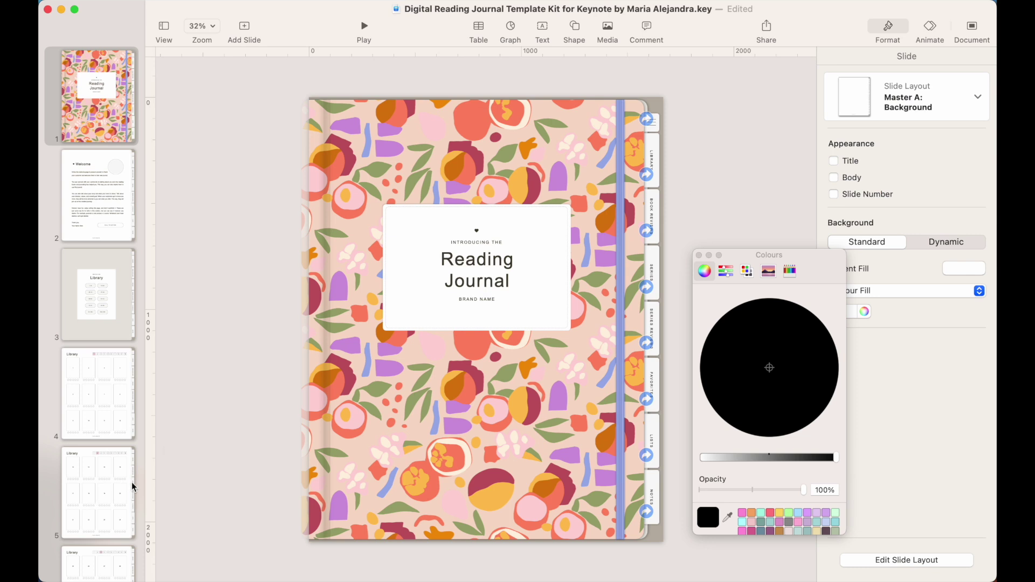
- Fill the upper elastic band piece on the back cover slide with the blue sampled from the pattern
scroll(132, 486, down, 15)
scroll(132, 486, down, 20)
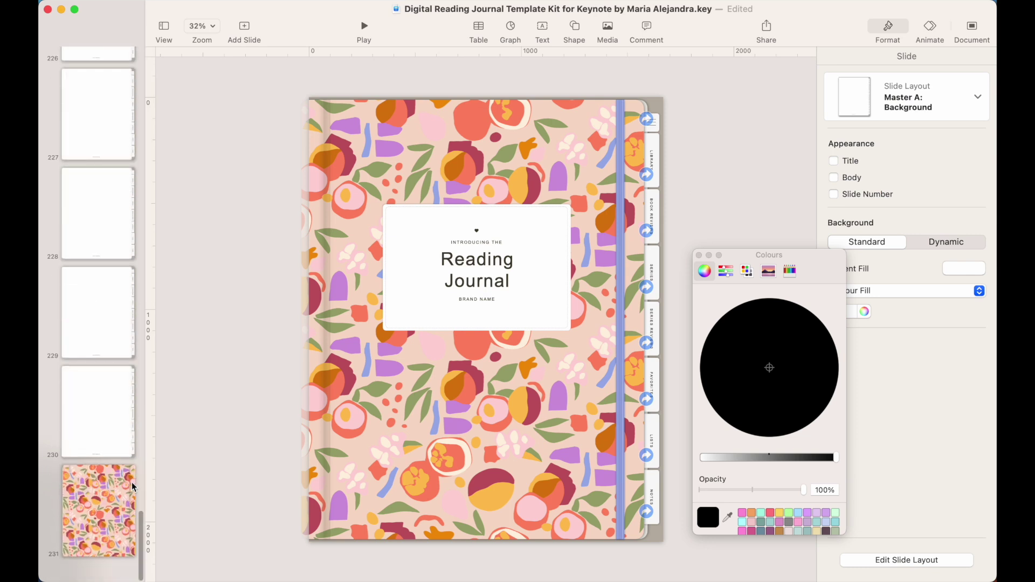
click(94, 509)
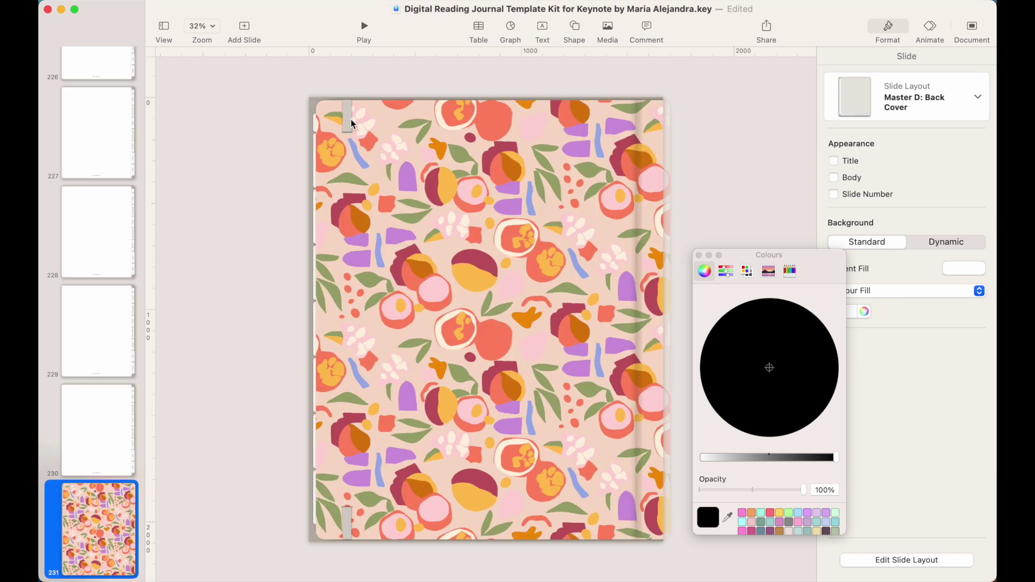
click(350, 122)
click(728, 518)
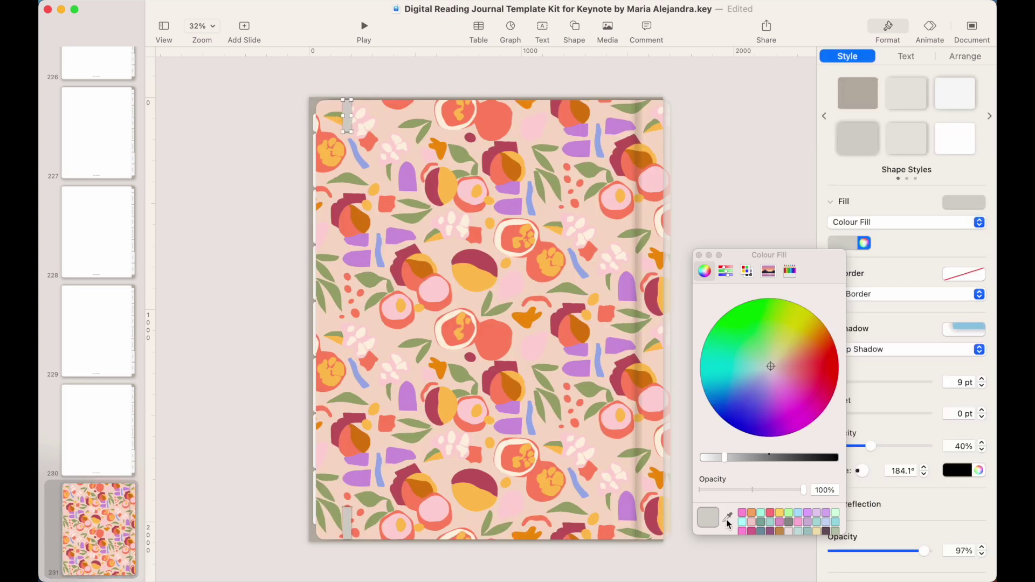
click(529, 190)
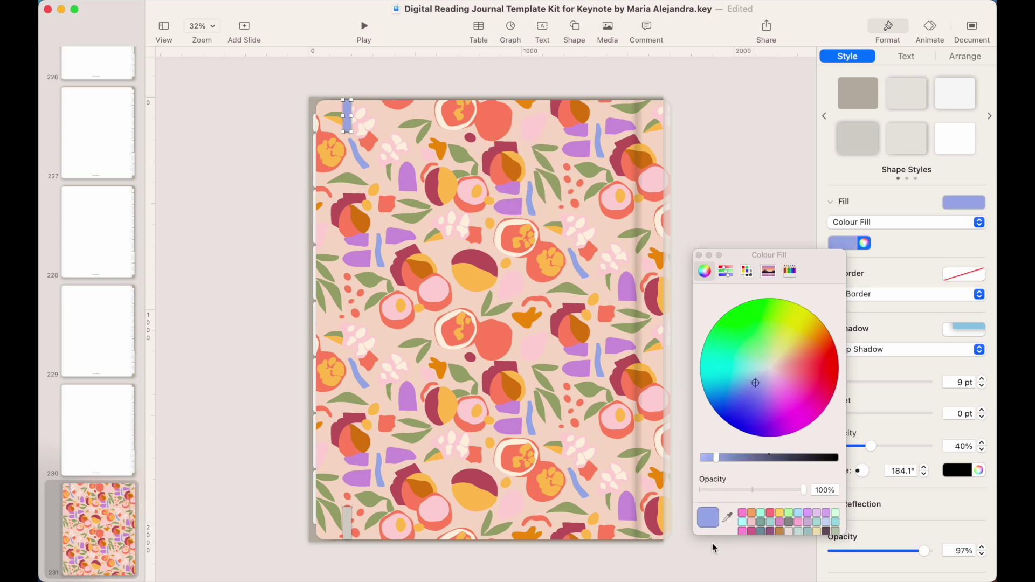
- Fill the lower elastic band piece on the back cover with the same blue sampled from the pattern
click(347, 521)
click(727, 517)
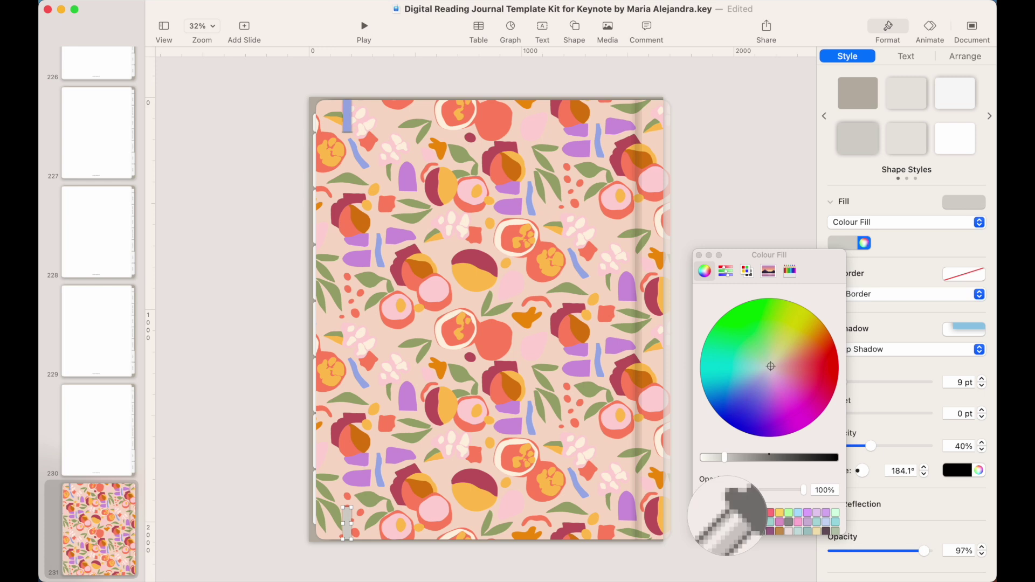
click(366, 164)
click(263, 354)
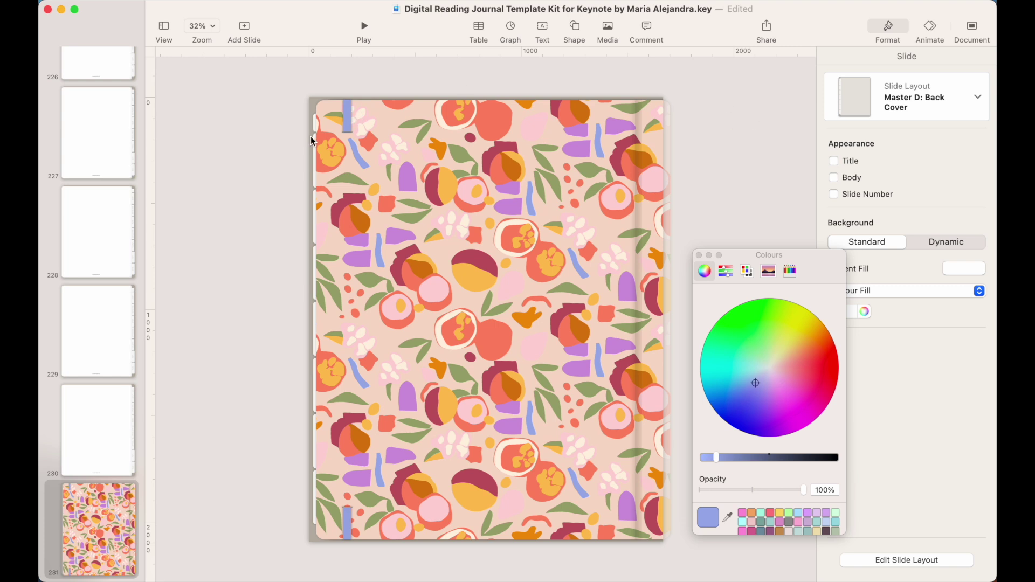
click(346, 111)
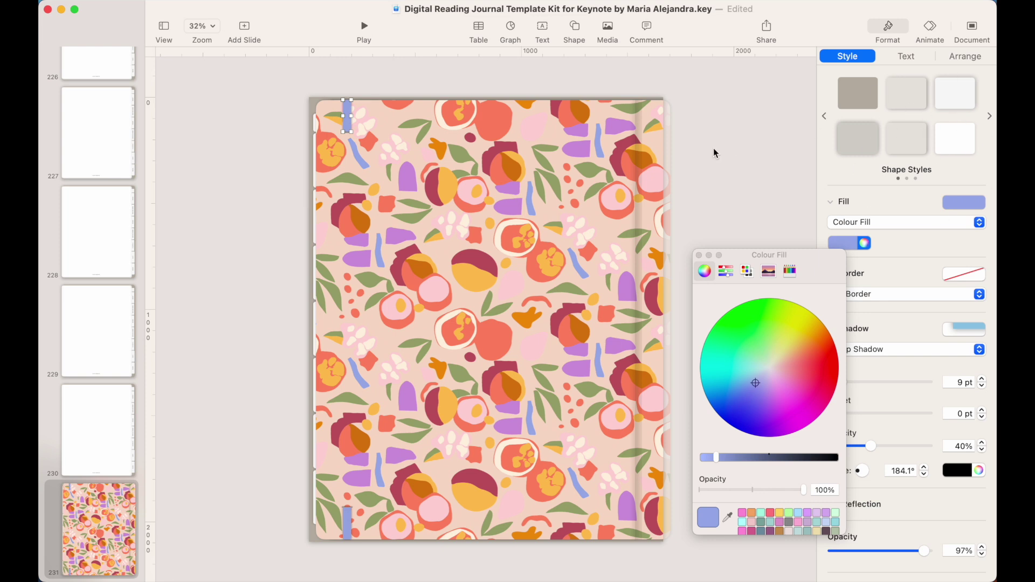
click(775, 175)
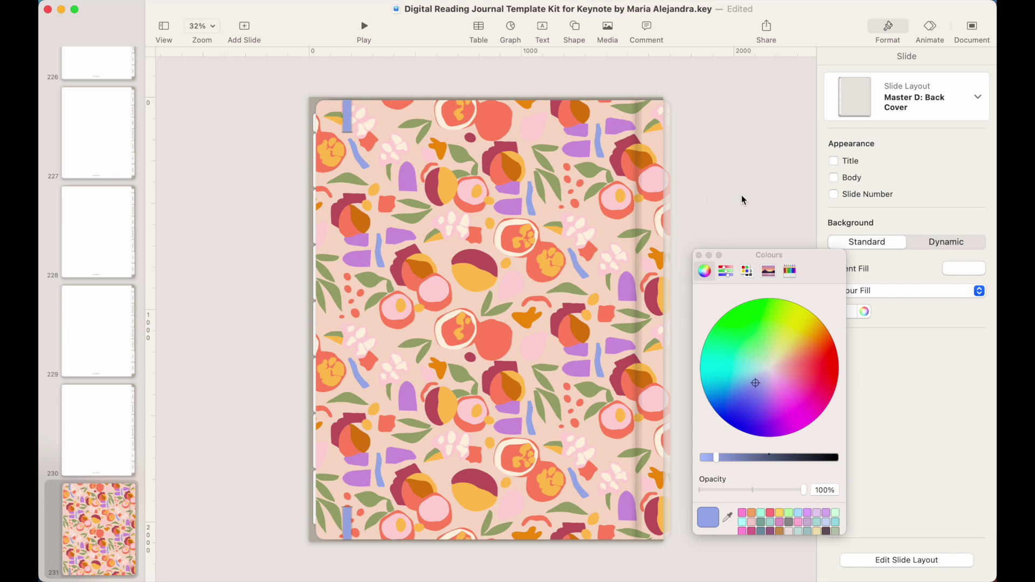
- Change the font of the word "Reading" in the front cover title to Bakersfield Serif
scroll(118, 246, up, 20)
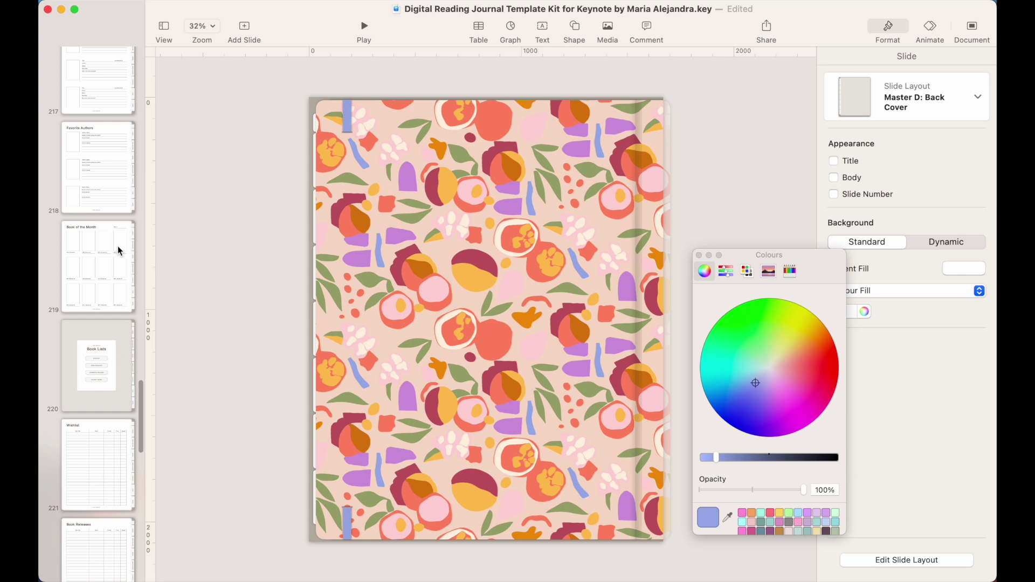
scroll(117, 245, up, 20)
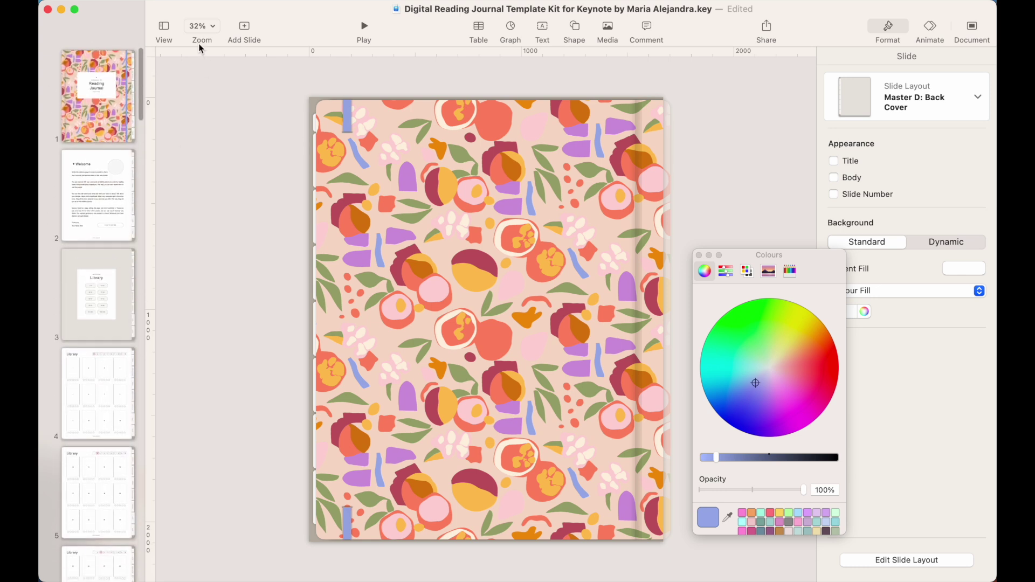
click(105, 63)
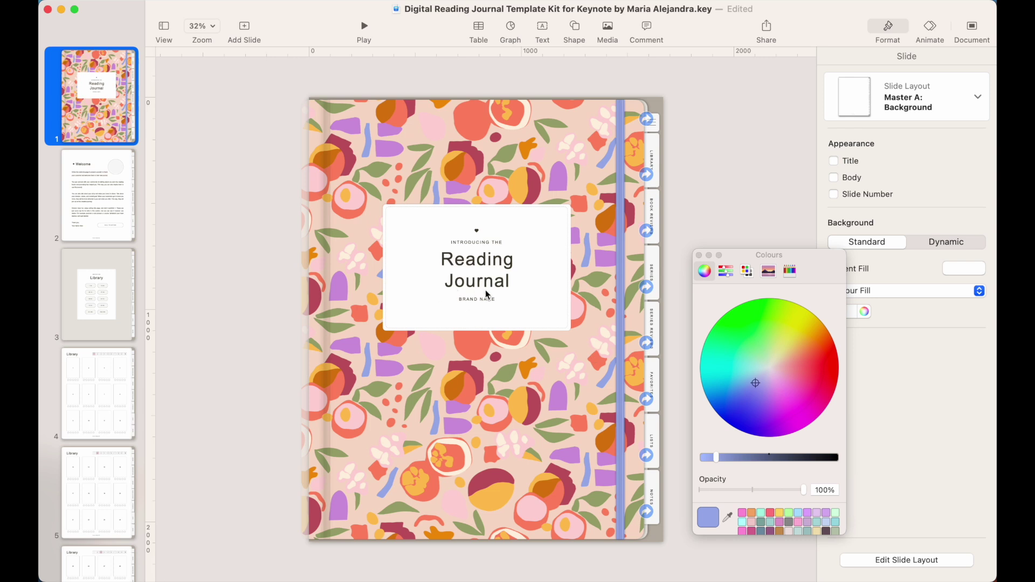
click(484, 264)
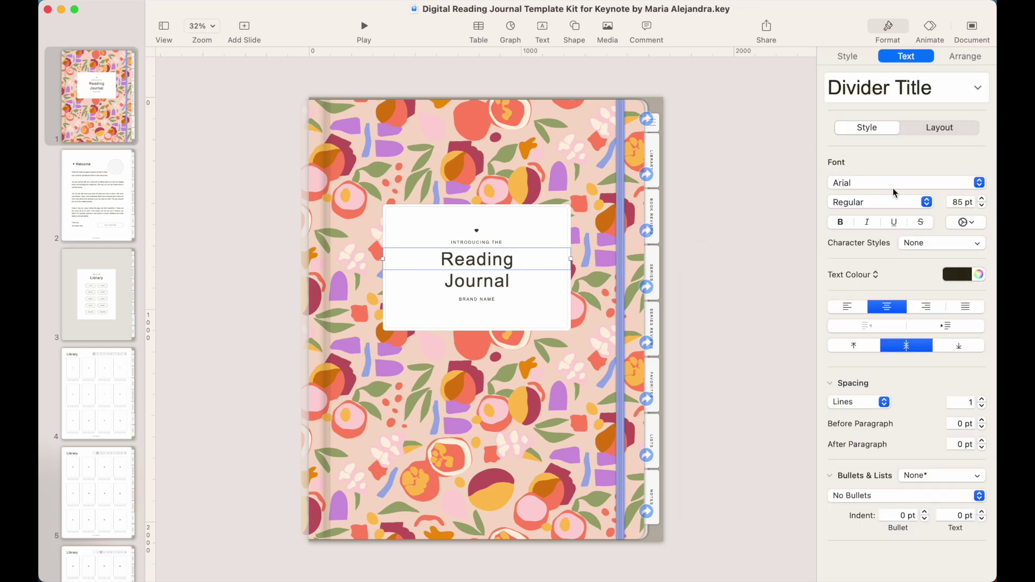
click(979, 182)
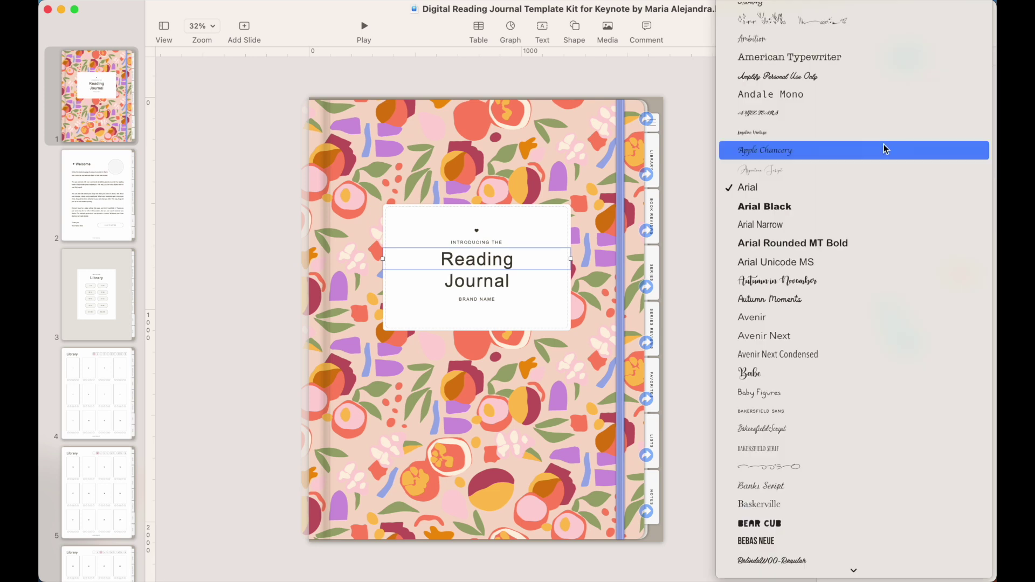
scroll(884, 144, up, 10)
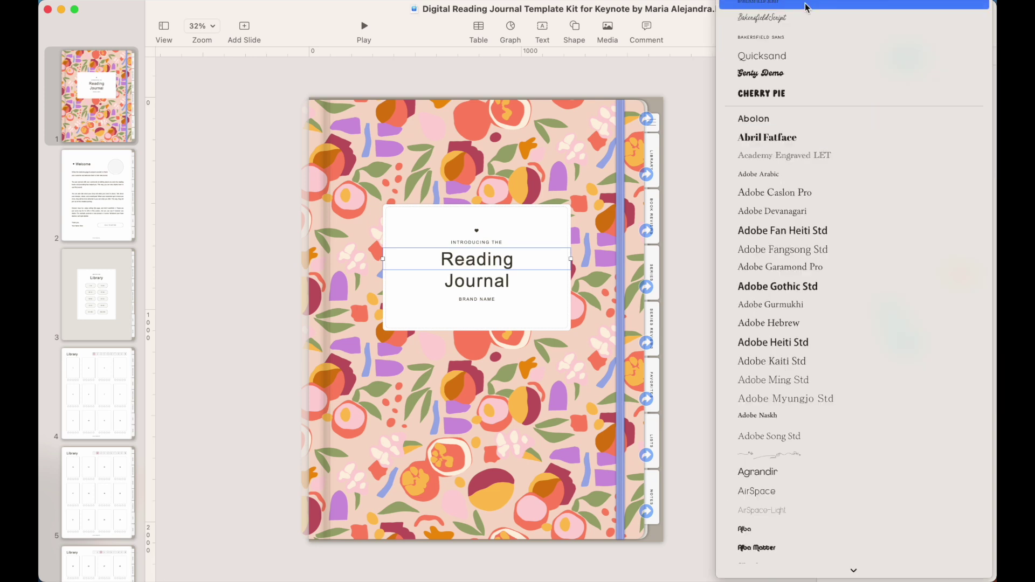
click(830, 4)
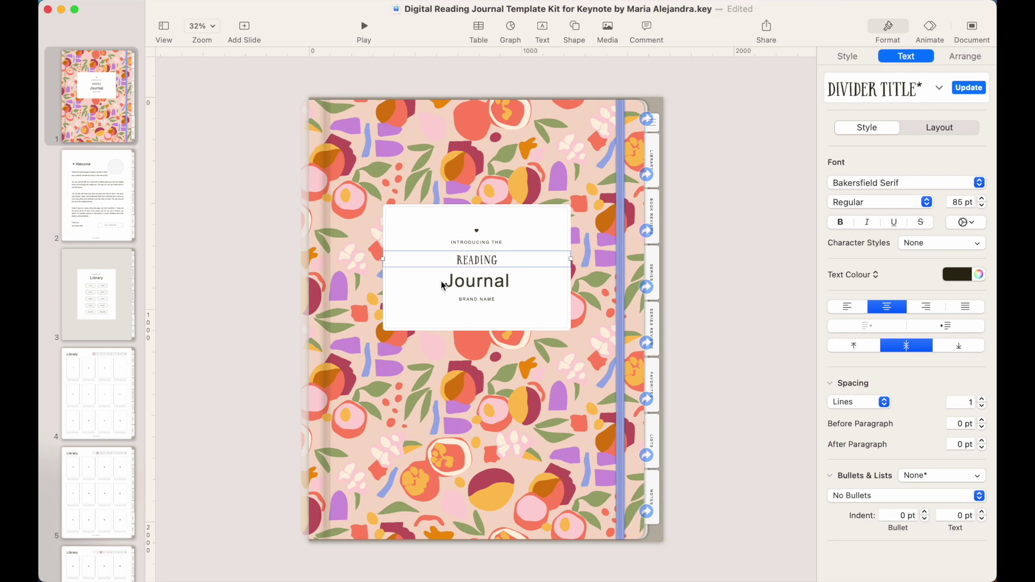
- Set the font size of the word "Reading" in the front cover title to 150 pt
click(982, 200)
click(981, 199)
click(982, 199)
click(981, 200)
click(982, 199)
click(982, 199)
click(981, 199)
click(982, 202)
click(982, 199)
double_click(956, 202)
text(150)
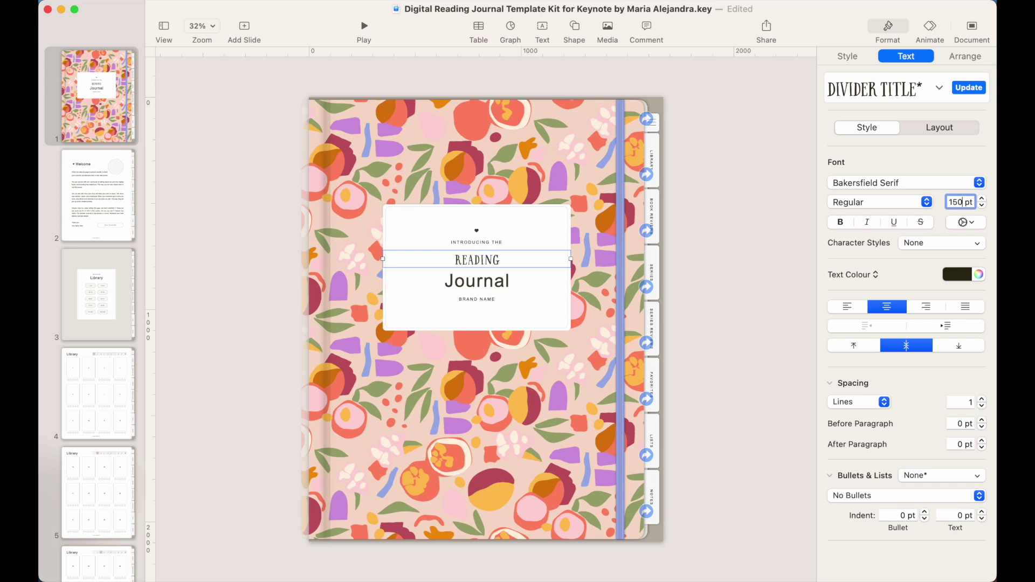
key(Return)
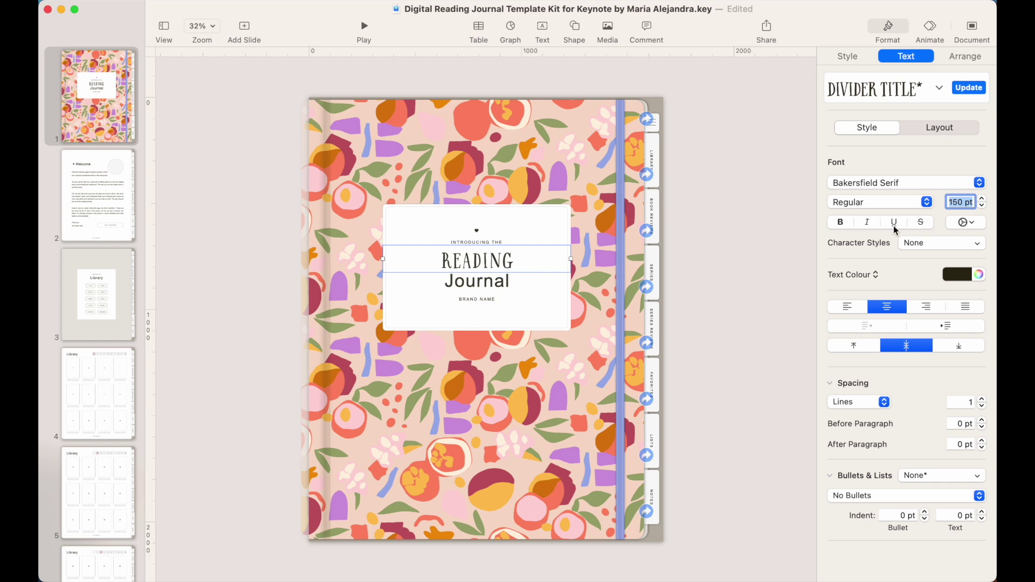
- Set the word "Reading" in the cover title to 1% character spacing and a 170 pt font size
click(967, 223)
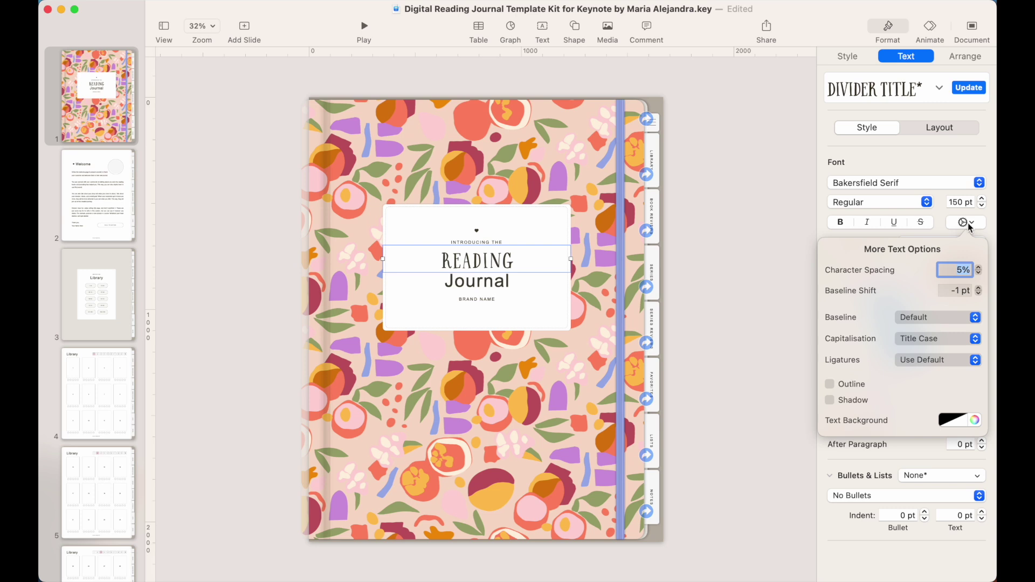
text(1)
key(Return)
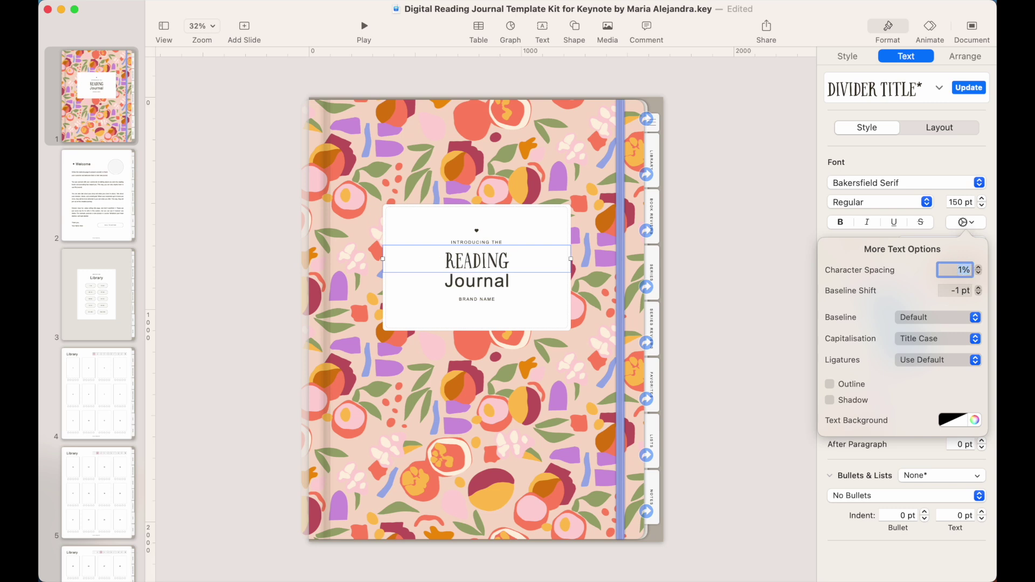
click(961, 202)
key(BackSpace)
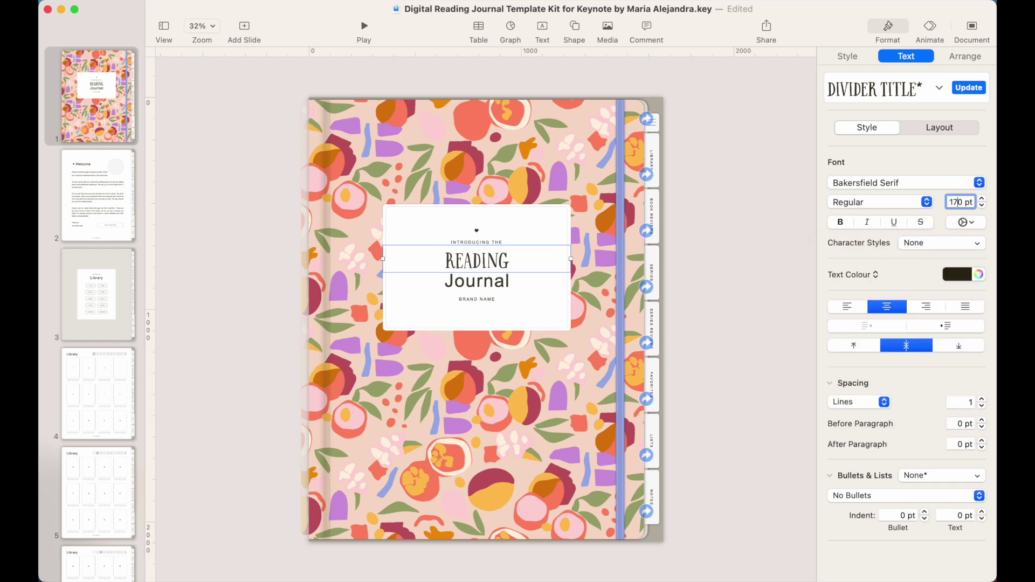
key(Return)
click(717, 310)
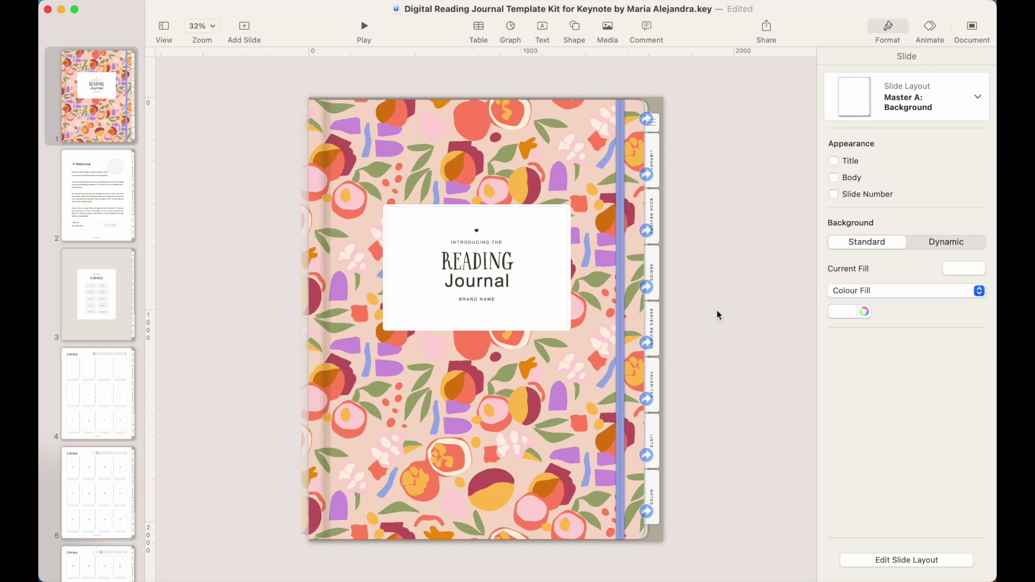
- Update the Divider Title paragraph style from the word "Reading" and check the headings on the Library slides
click(491, 270)
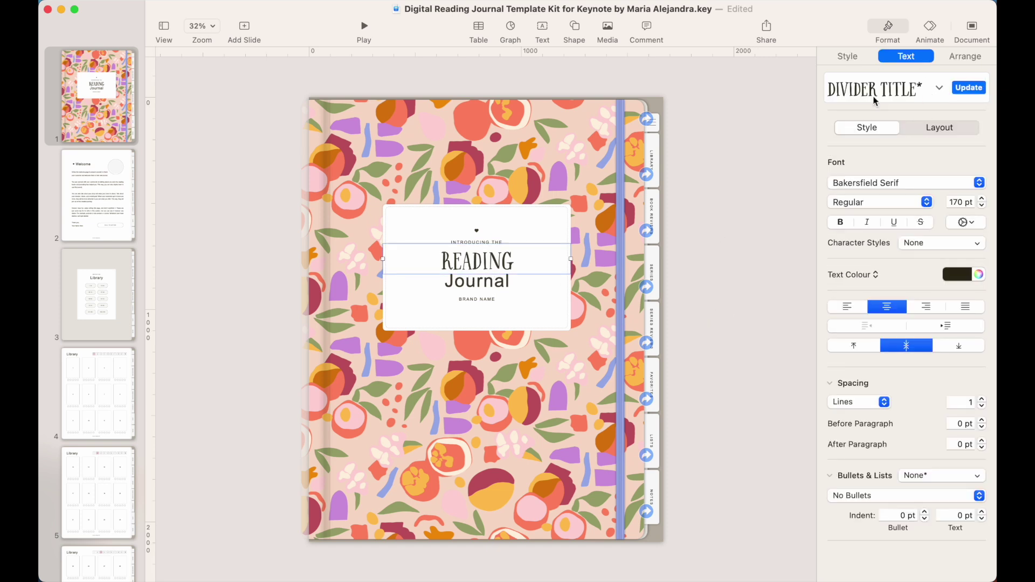
click(981, 89)
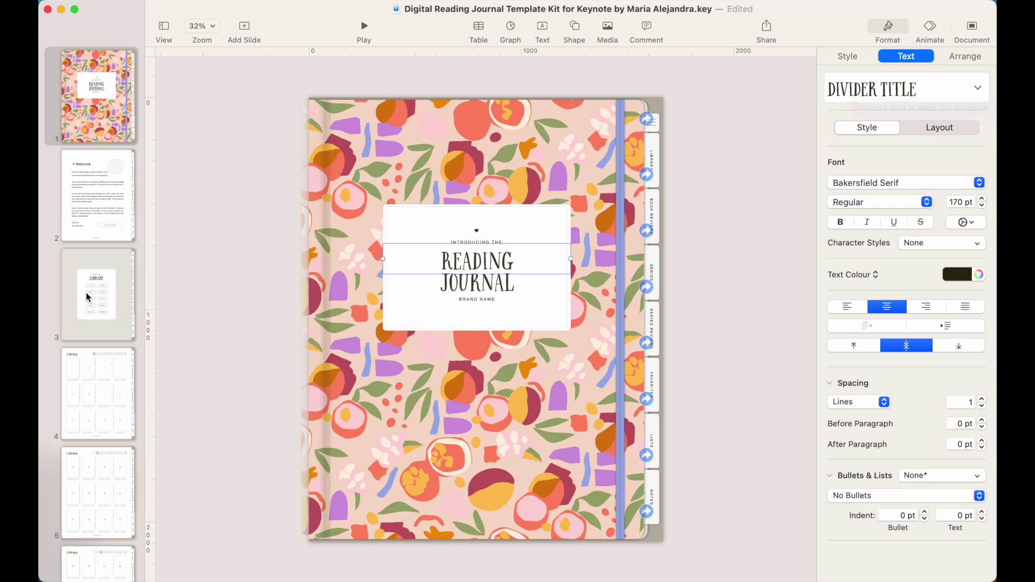
click(93, 270)
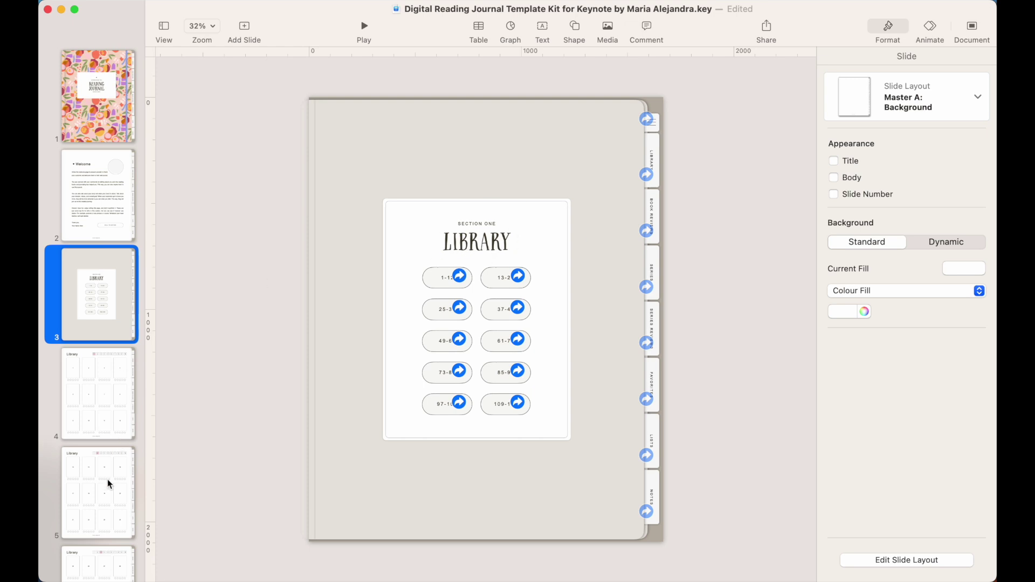
scroll(108, 480, down, 2)
click(97, 373)
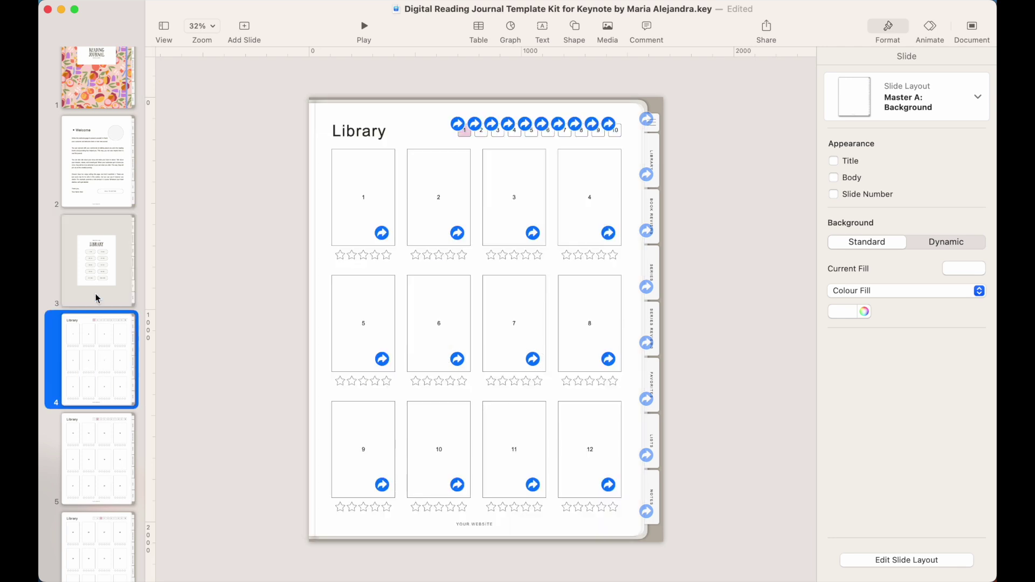
scroll(97, 295, up, 2)
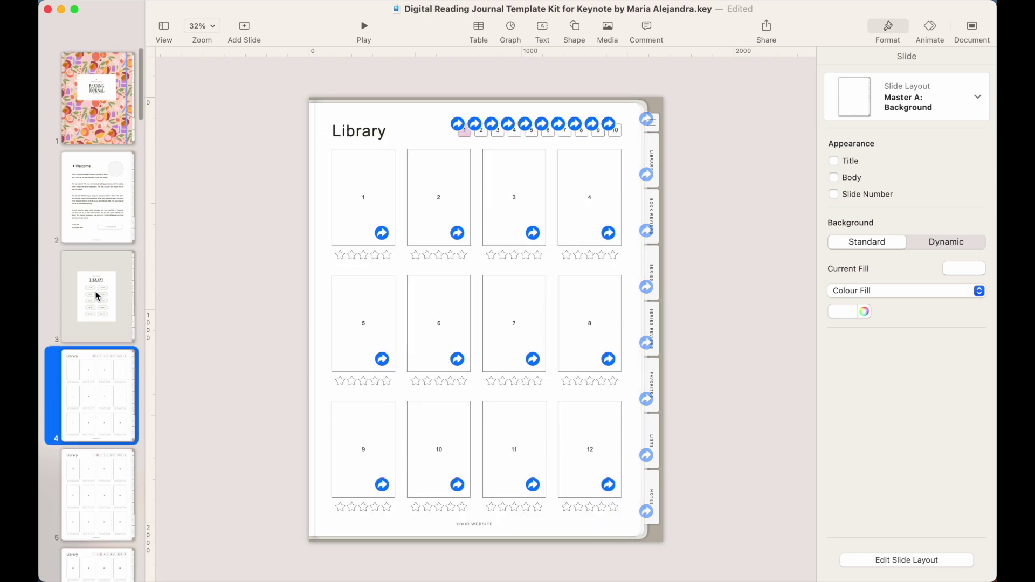
- Change the "Introducing the" line on the front cover to Bakersfield Sans at 50 pt
click(111, 98)
scroll(488, 249, up, 5)
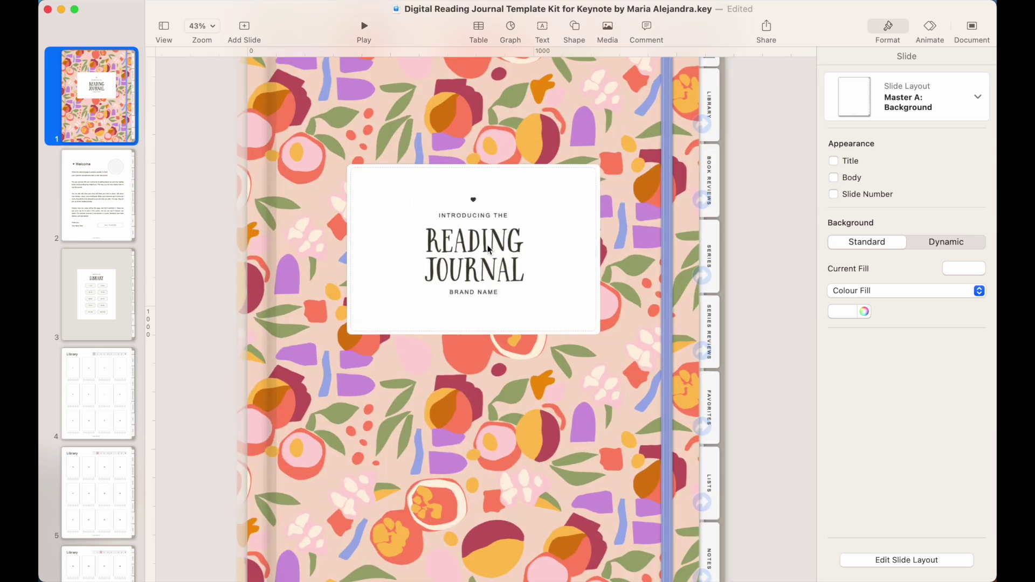
click(473, 173)
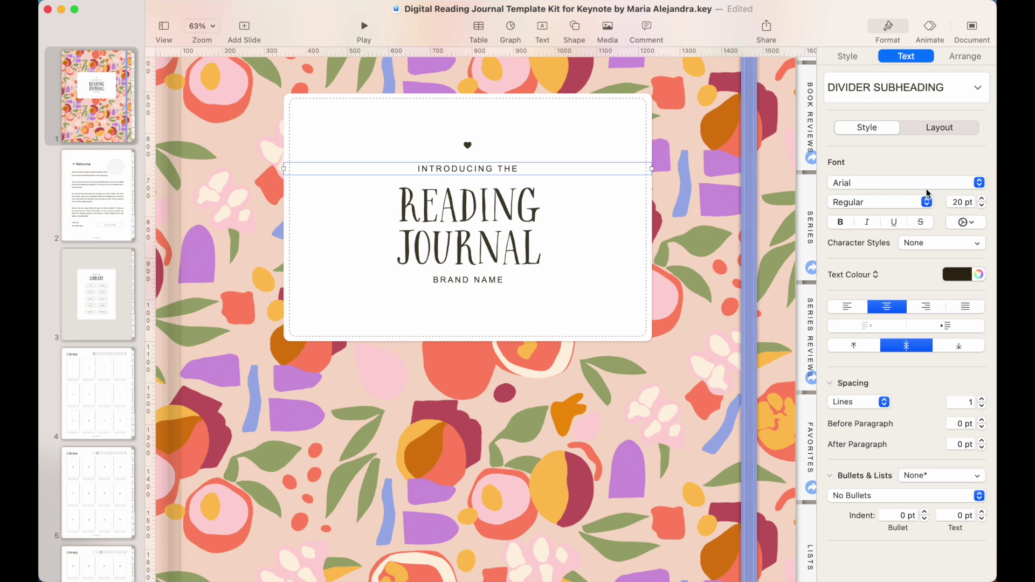
click(986, 184)
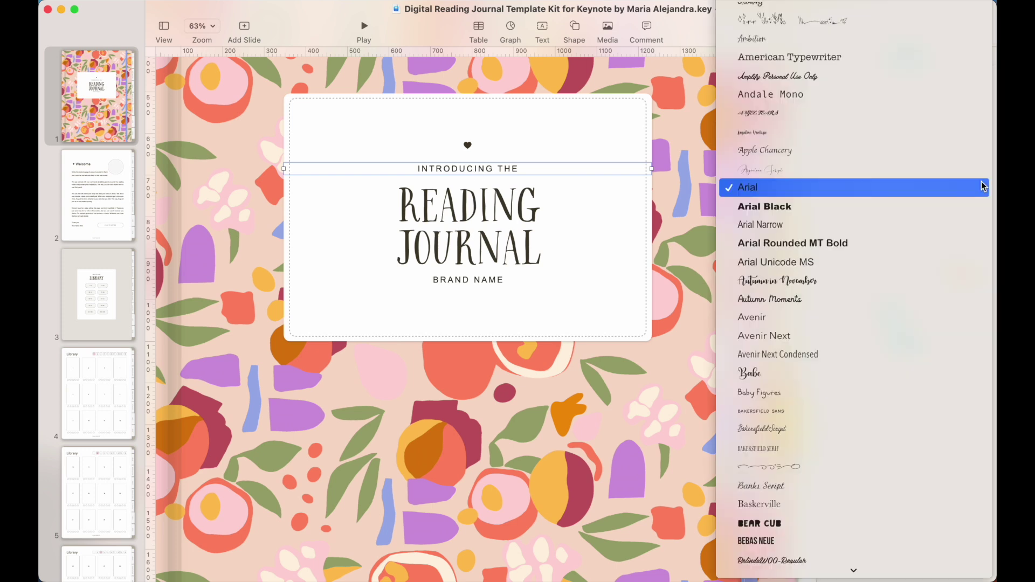
scroll(889, 134, up, 10)
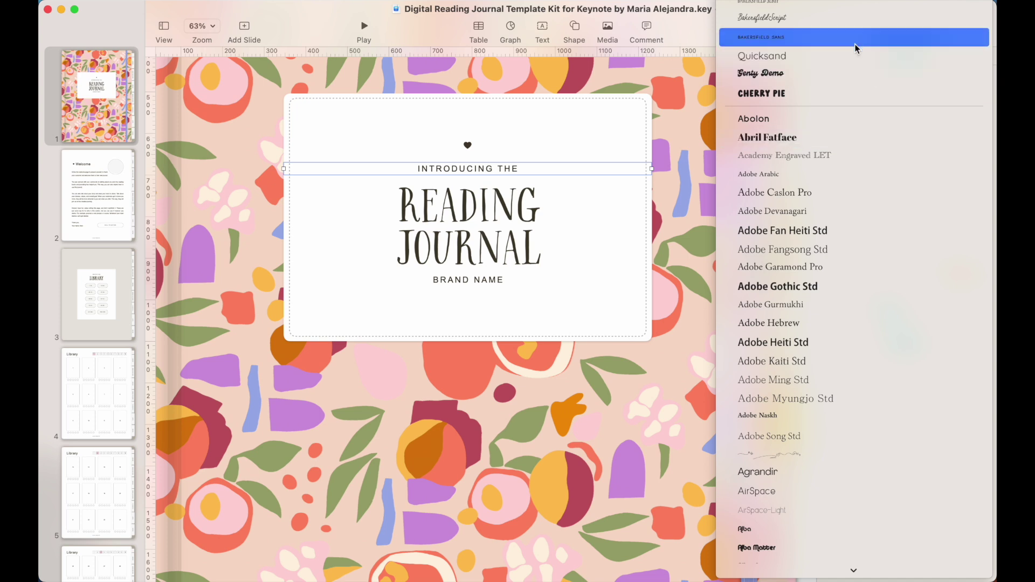
click(856, 39)
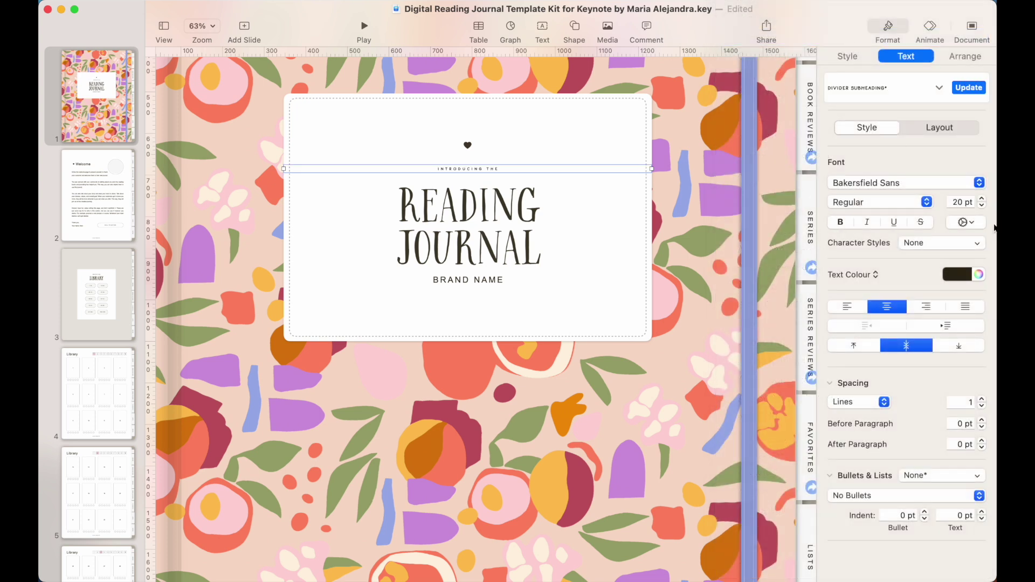
click(958, 203)
key(BackSpace)
key(Return)
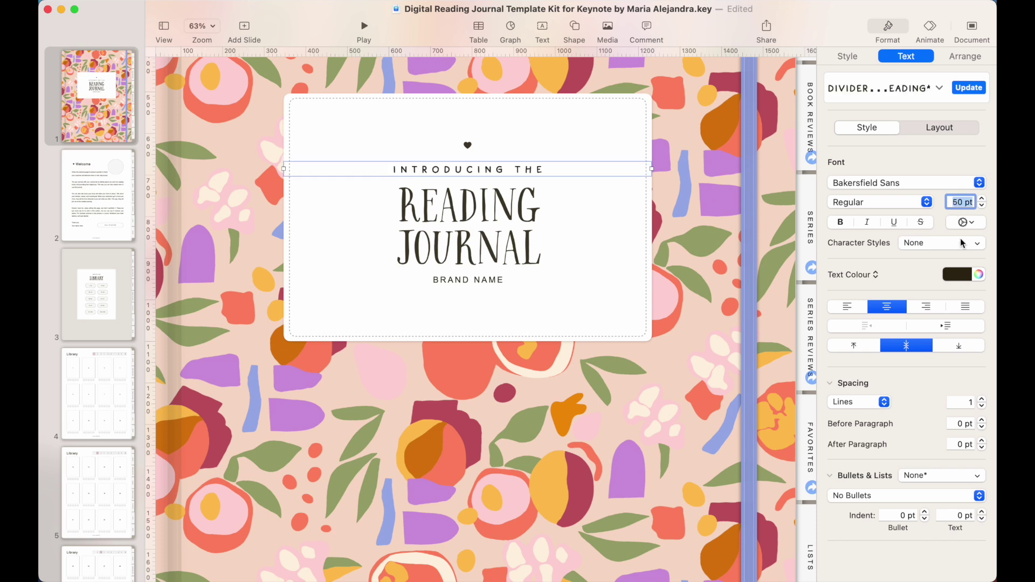
- Set the "Introducing the" line's character spacing to 1% and update the Divider Subheading style to match
click(965, 222)
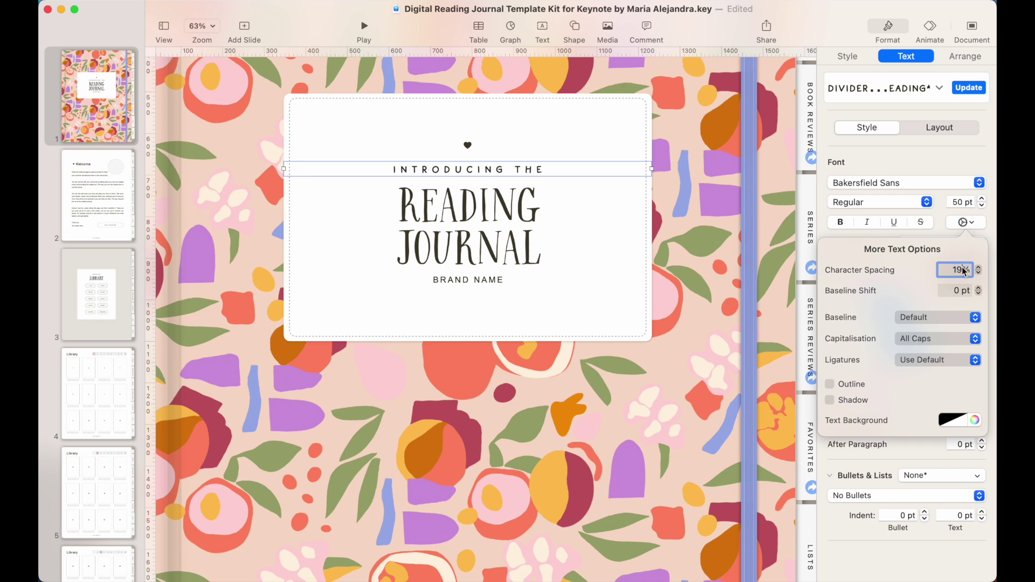
click(963, 271)
key(BackSpace)
key(Return)
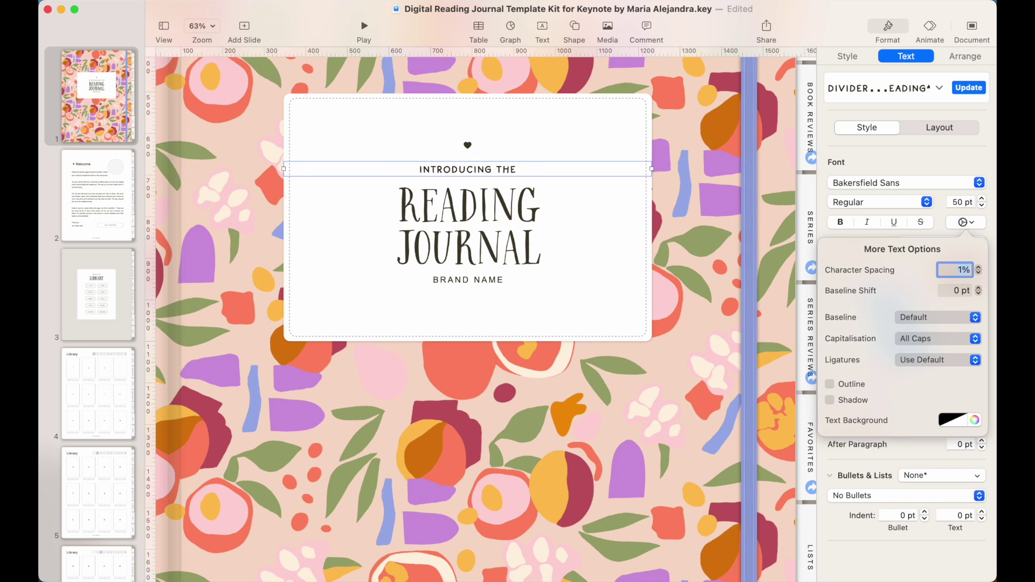
click(968, 88)
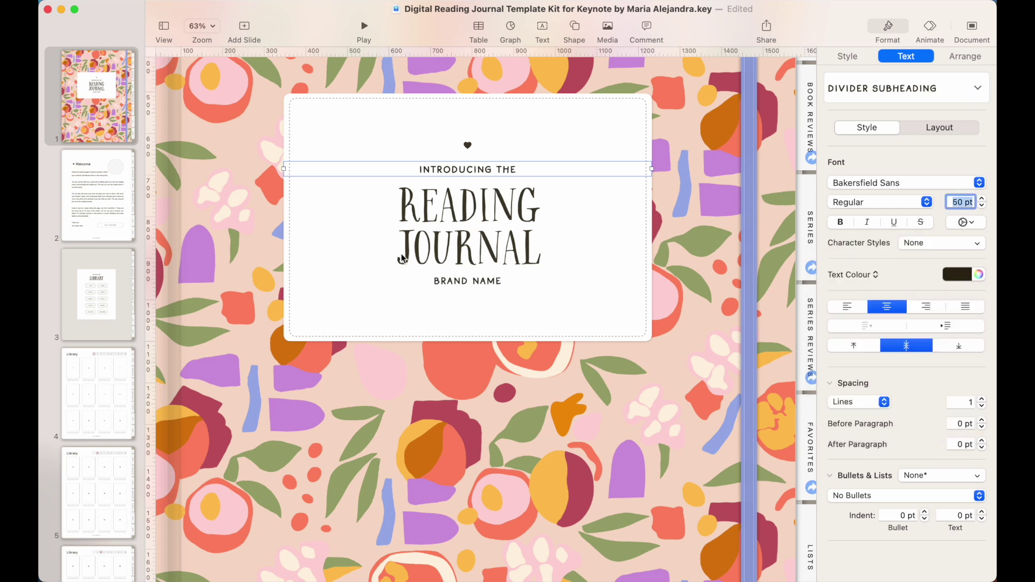
- Replace the "Brand Name" placeholder below the cover title with the journal creator's full name
click(440, 280)
triple_click(440, 281)
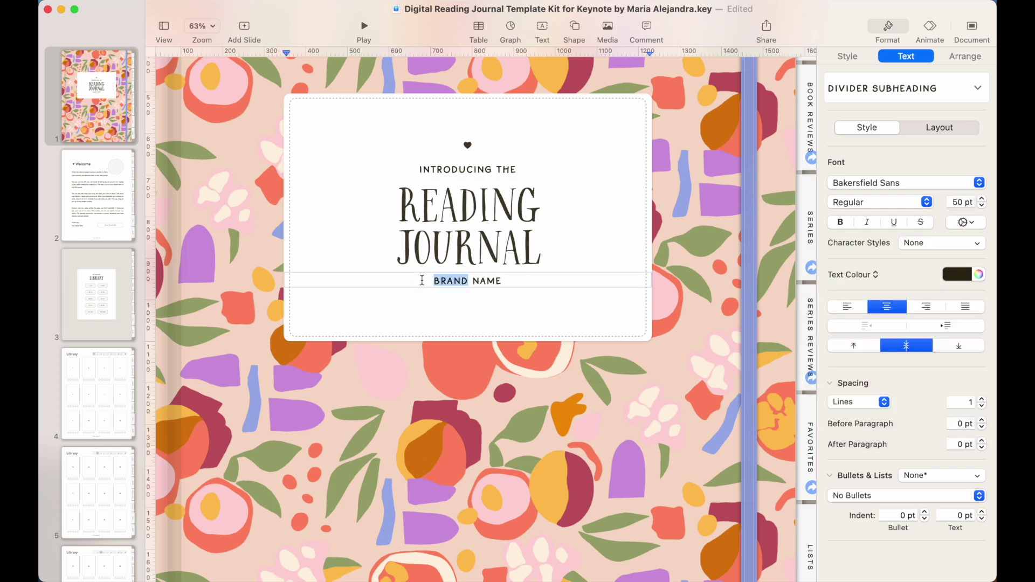
text(ALICIA RAFIEI)
click(441, 339)
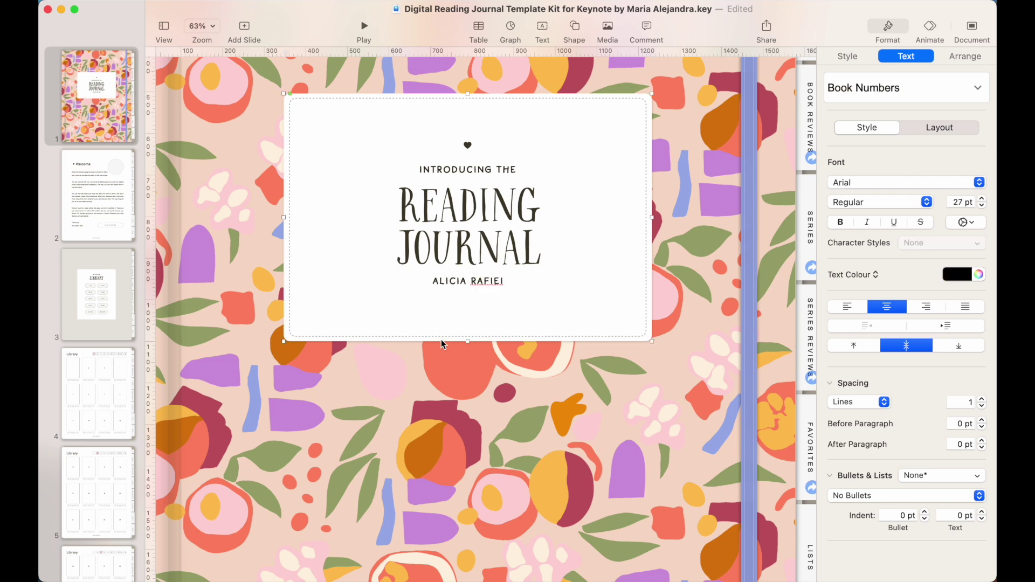
- Open the Master A: Background slide layout for editing and change the Library tab label's font to Bakersfield Sans
scroll(465, 355, down, 2)
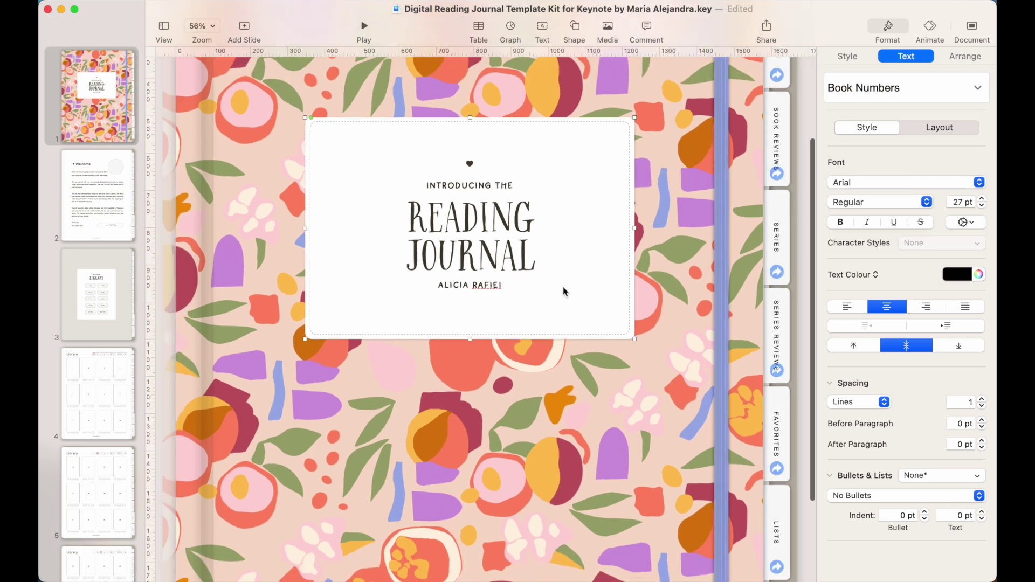
scroll(467, 273, up, 3)
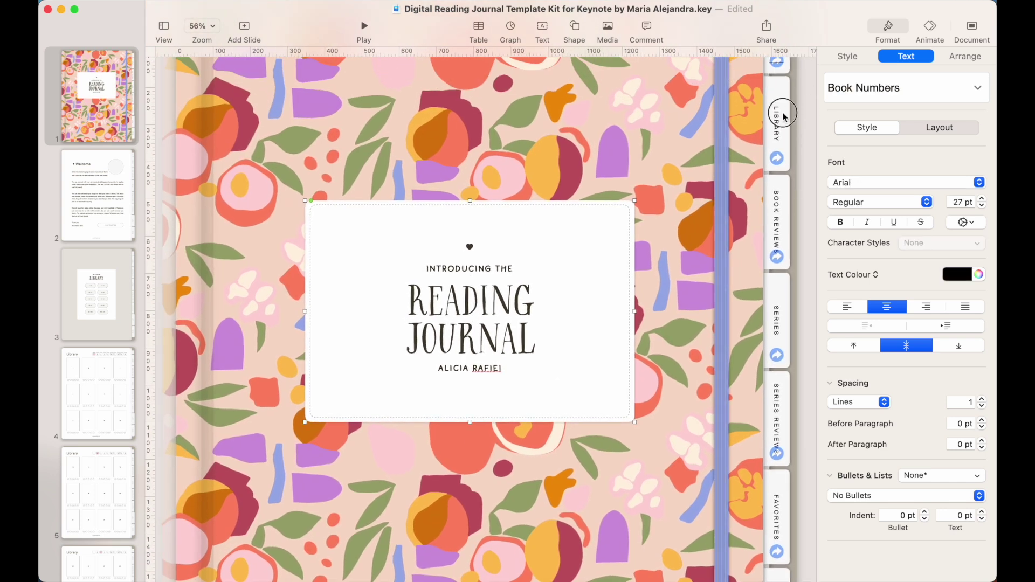
click(778, 113)
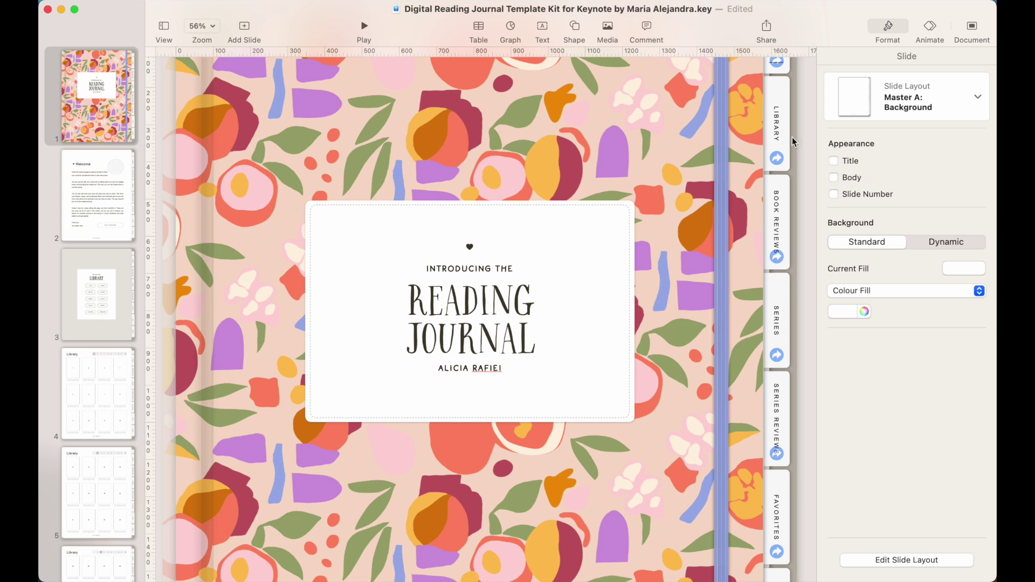
click(894, 560)
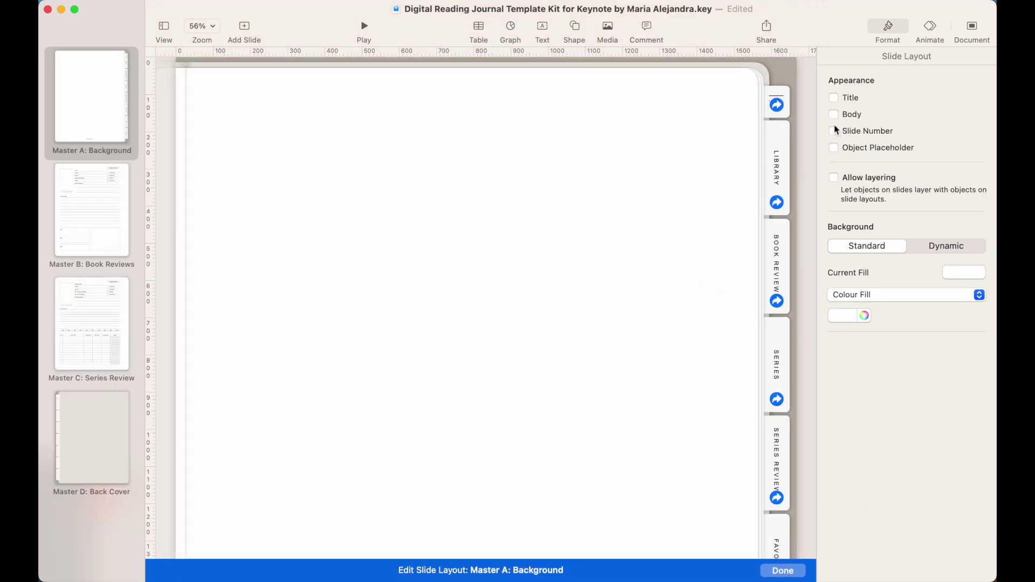
click(778, 169)
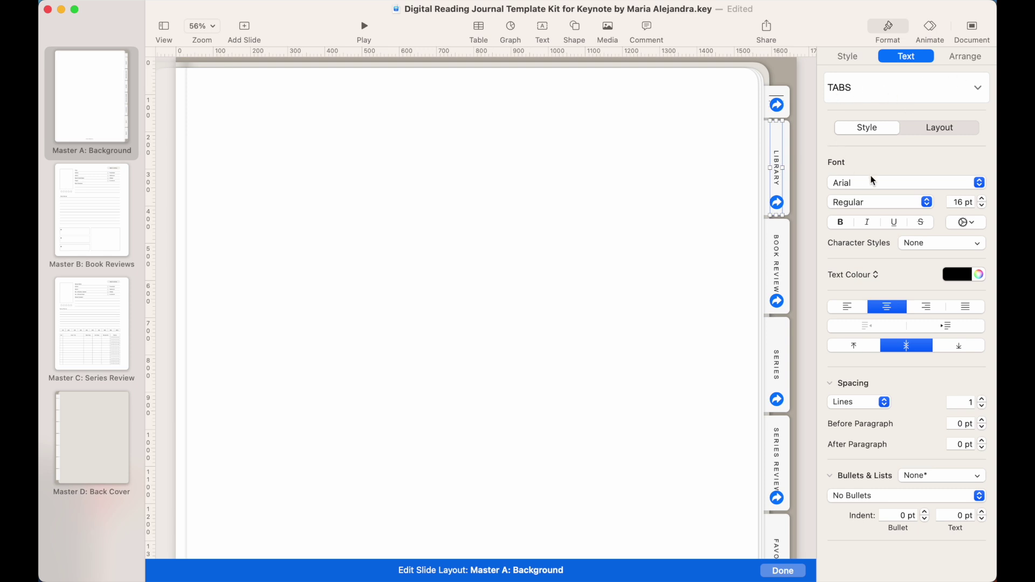
click(976, 180)
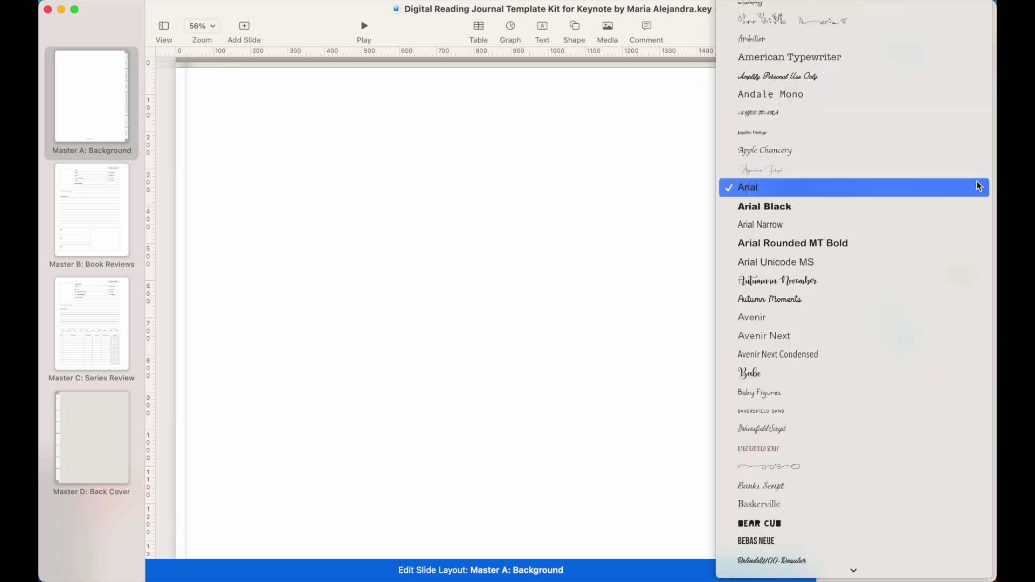
scroll(911, 150, up, 10)
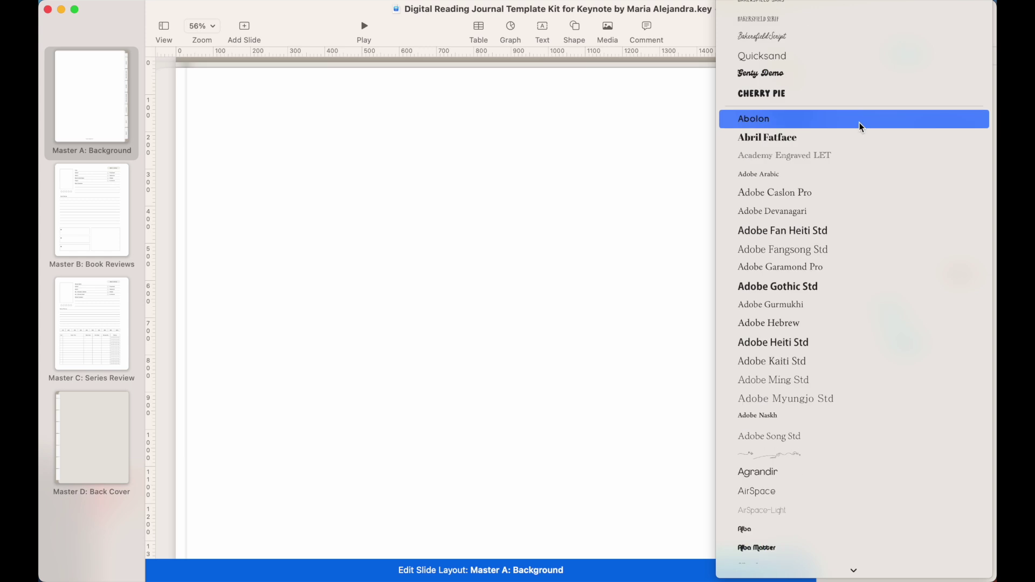
click(830, 7)
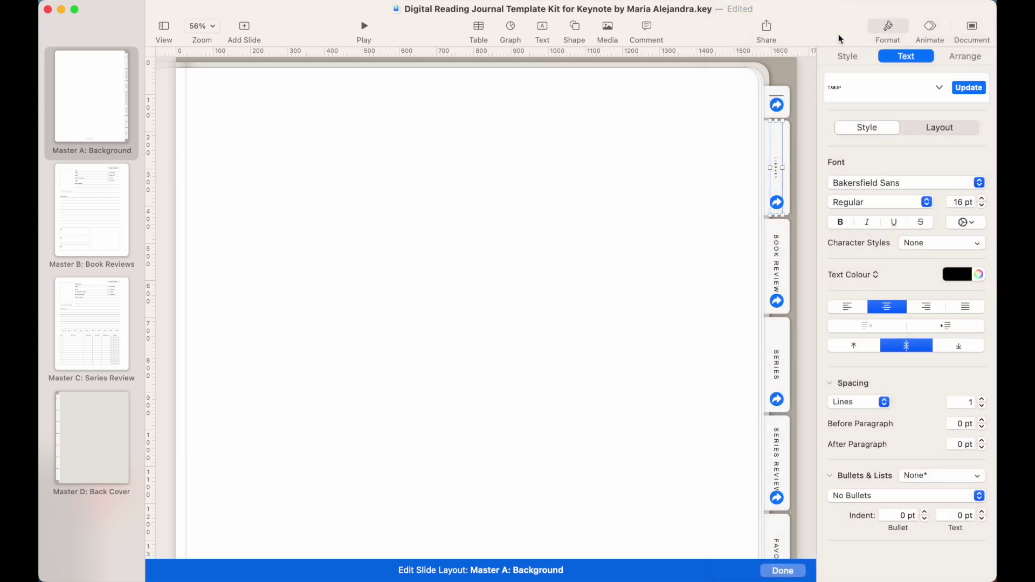
- Set the Library tab label's font size to 40 pt
click(962, 201)
key(BackSpace)
key(BackSpace)
text(40)
key(Return)
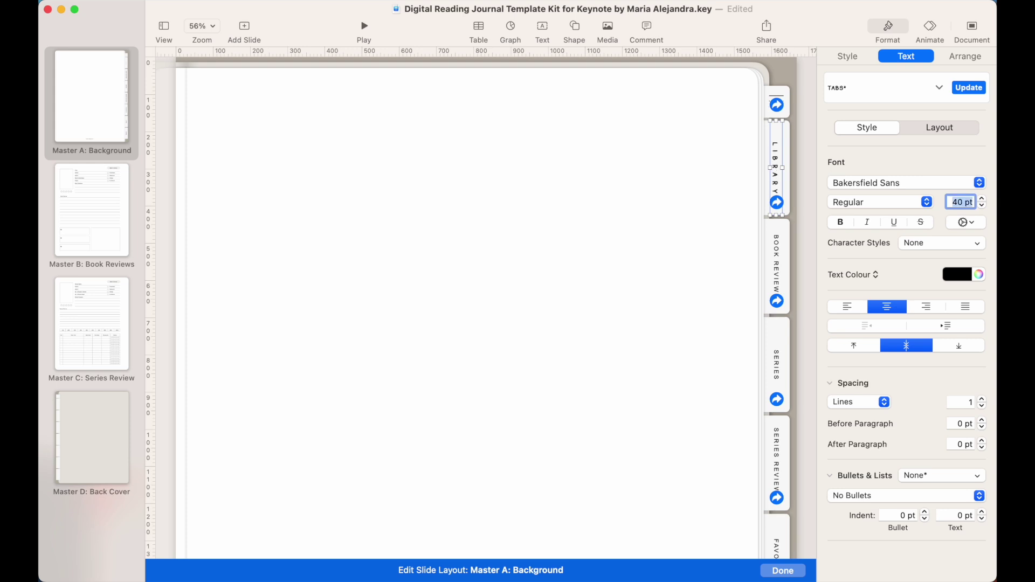
- Set the Library tab label's character spacing to 1% and its font size to 60 pt
click(966, 222)
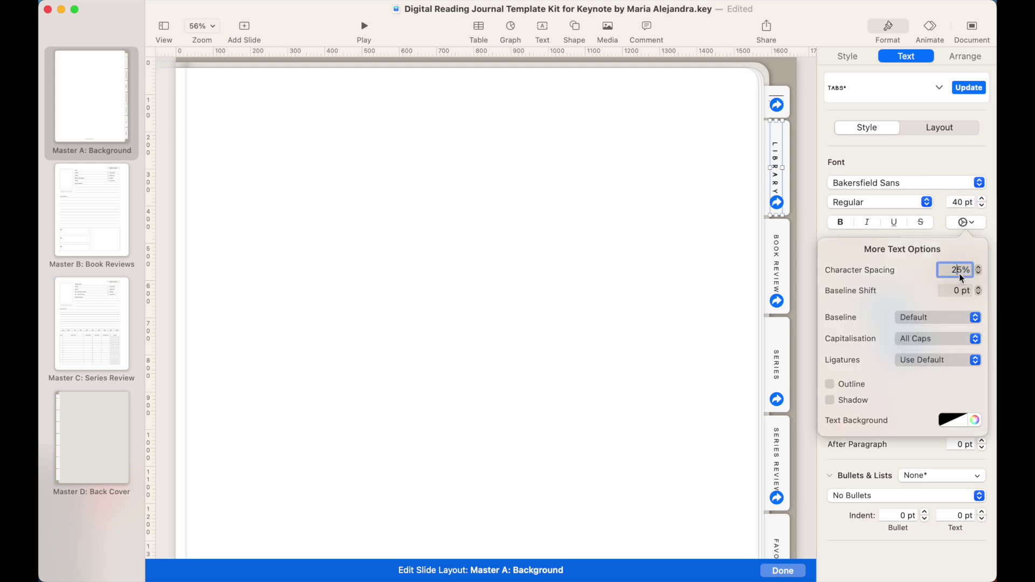
text(1)
key(Return)
click(957, 202)
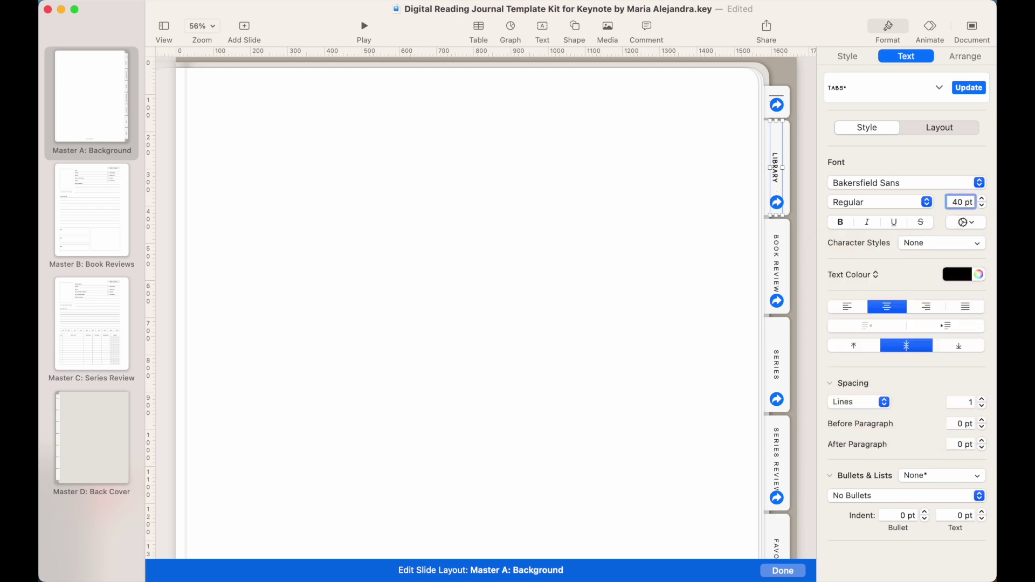
text(6)
key(Return)
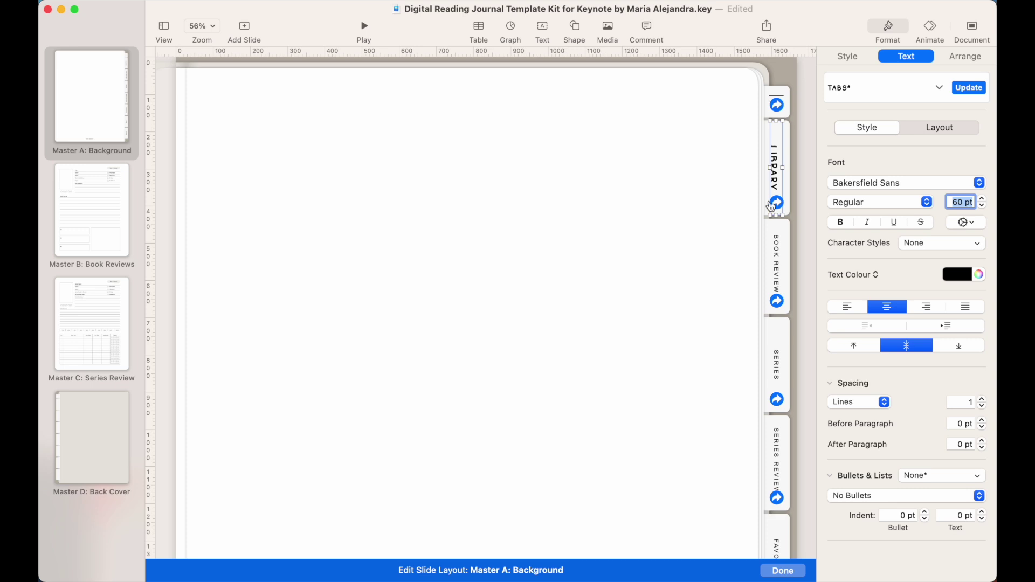
click(730, 204)
click(777, 178)
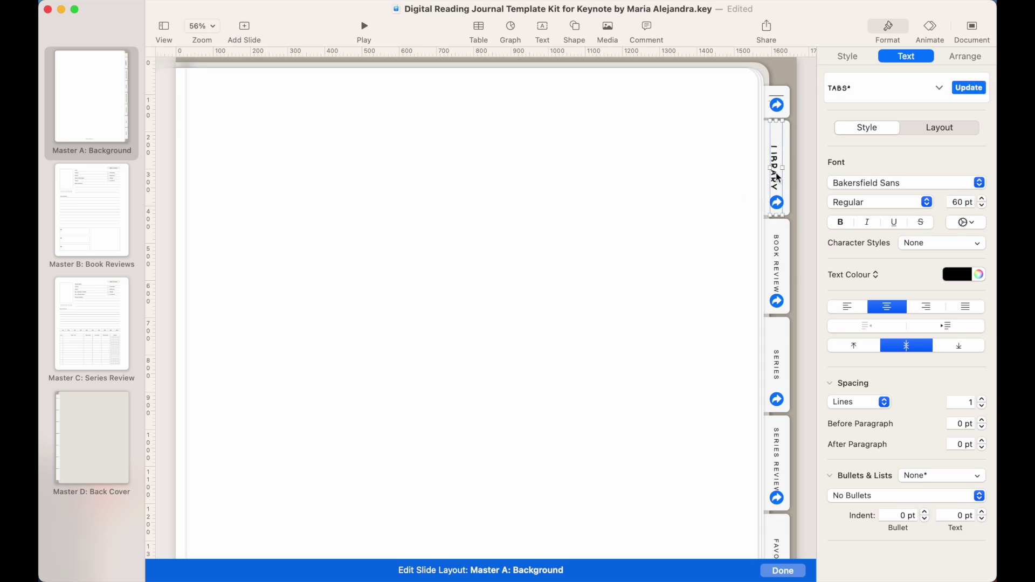
- Set the Library tab label's font size to 50 pt, update the Tabs paragraph style to match, and finish editing the slide layout
click(958, 202)
key(BackSpace)
text(5)
key(Return)
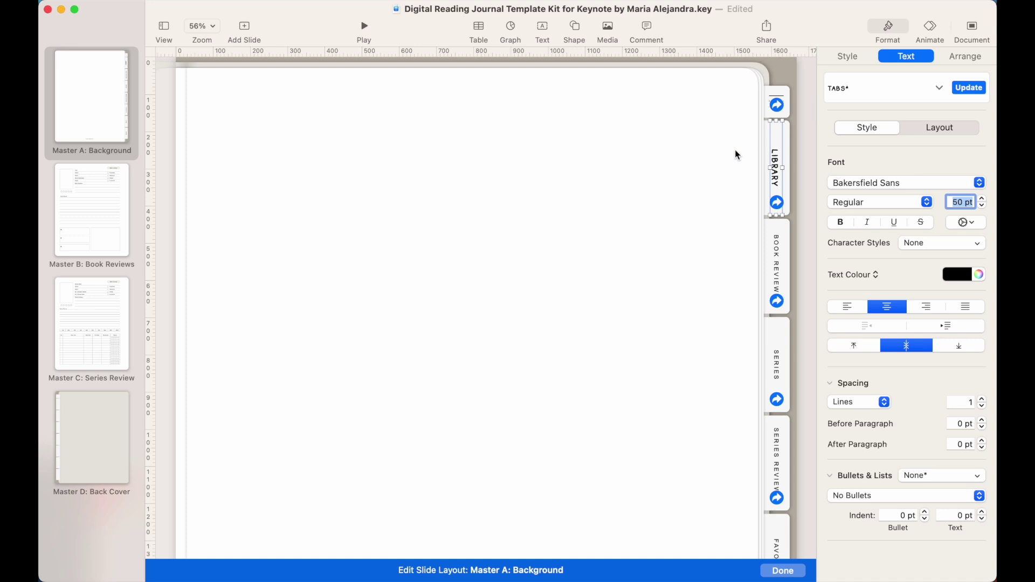
click(967, 93)
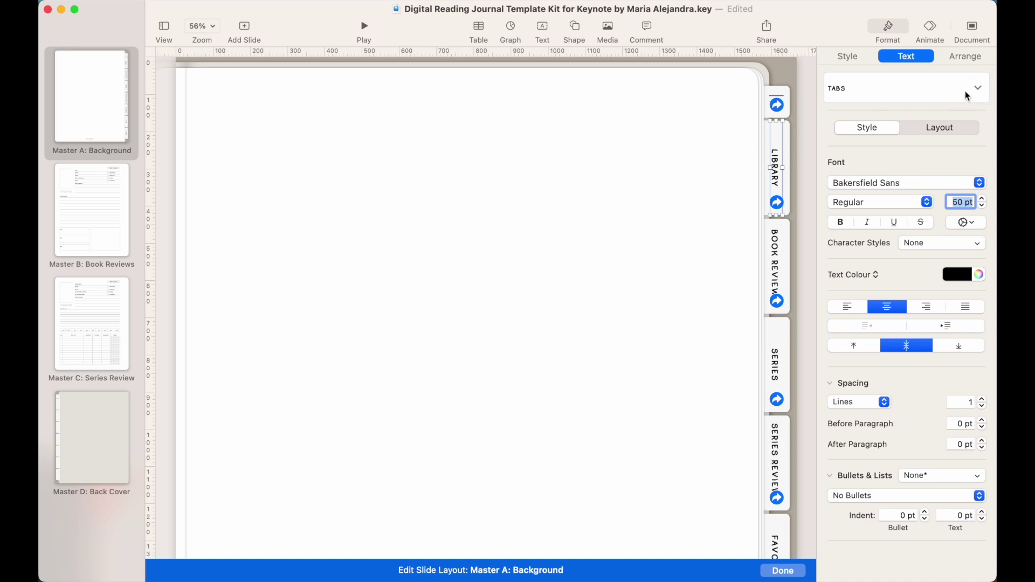
scroll(730, 438, down, 10)
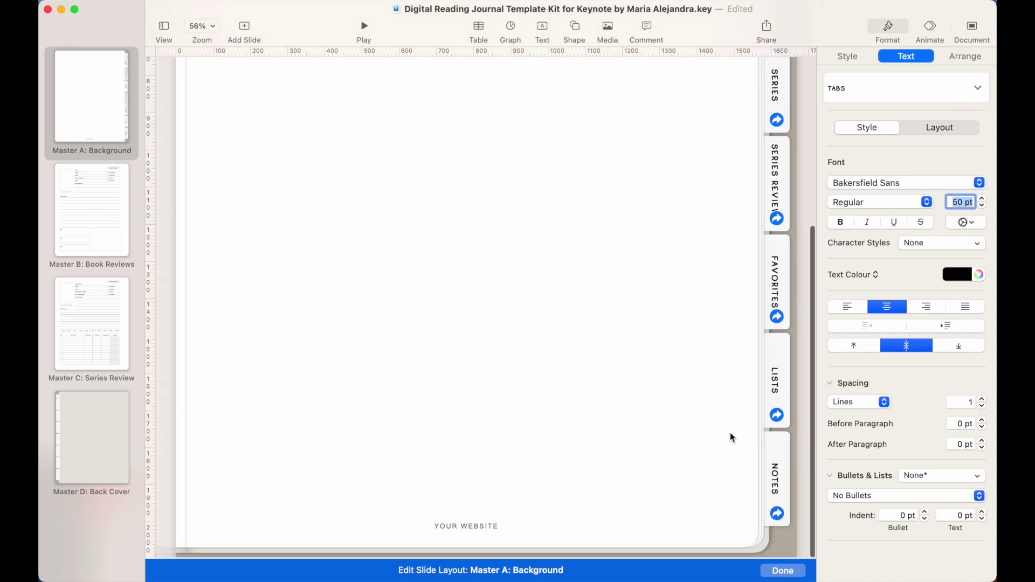
click(783, 572)
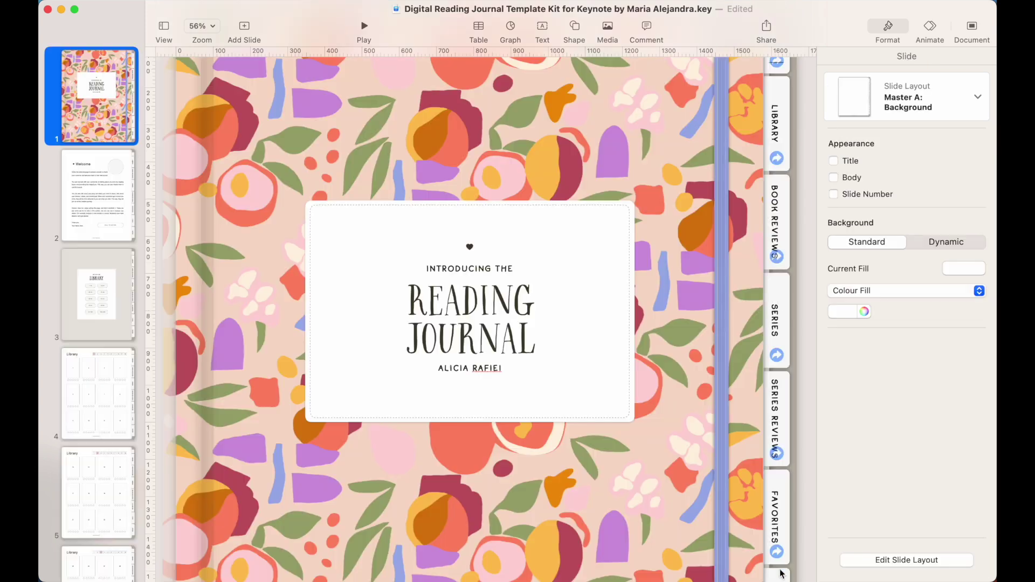
scroll(721, 324, up, 3)
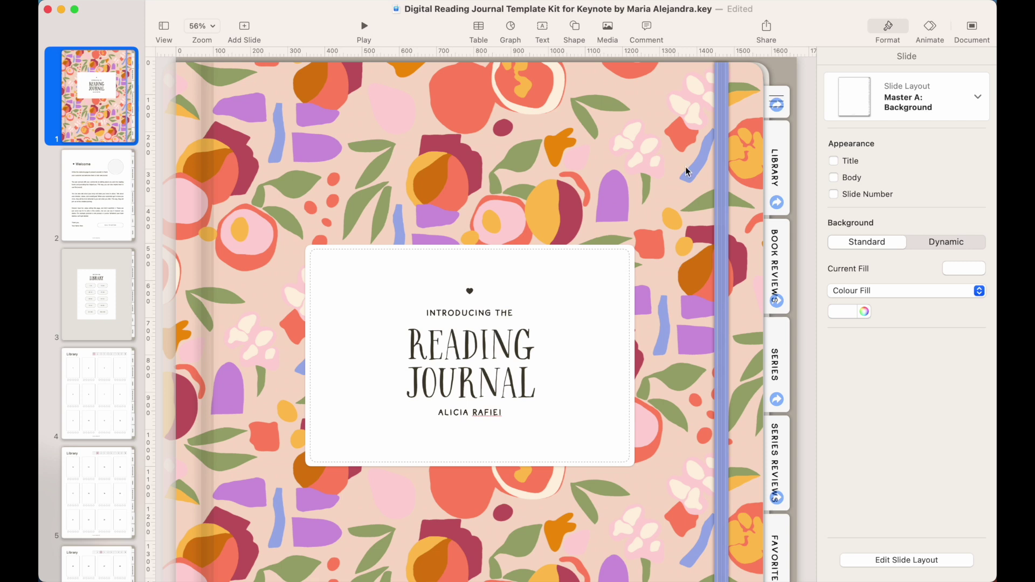
- Reopen the Master A: Background layout and open the custom fill colour picker for the Library tab shape
double_click(781, 127)
click(788, 140)
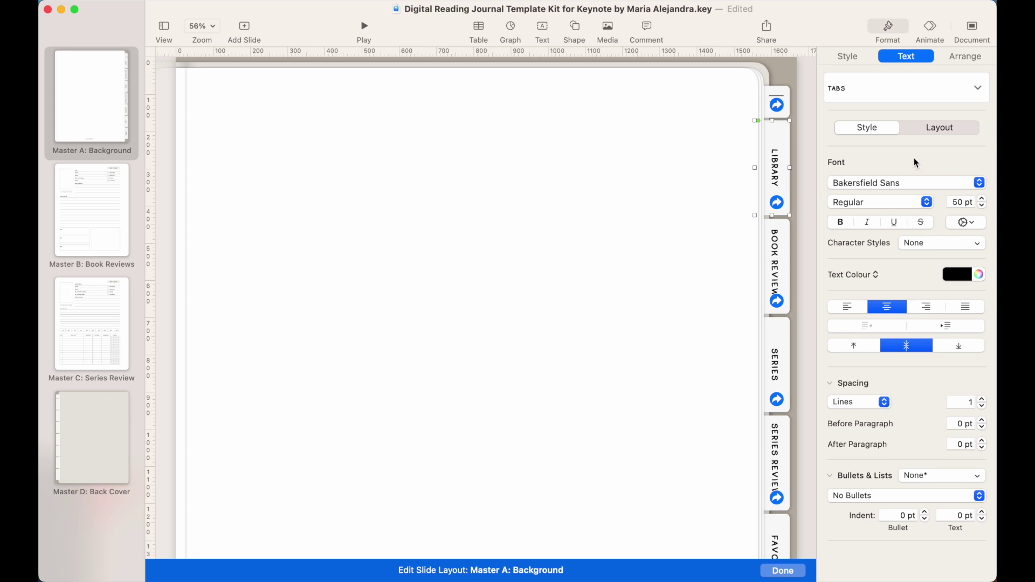
click(852, 60)
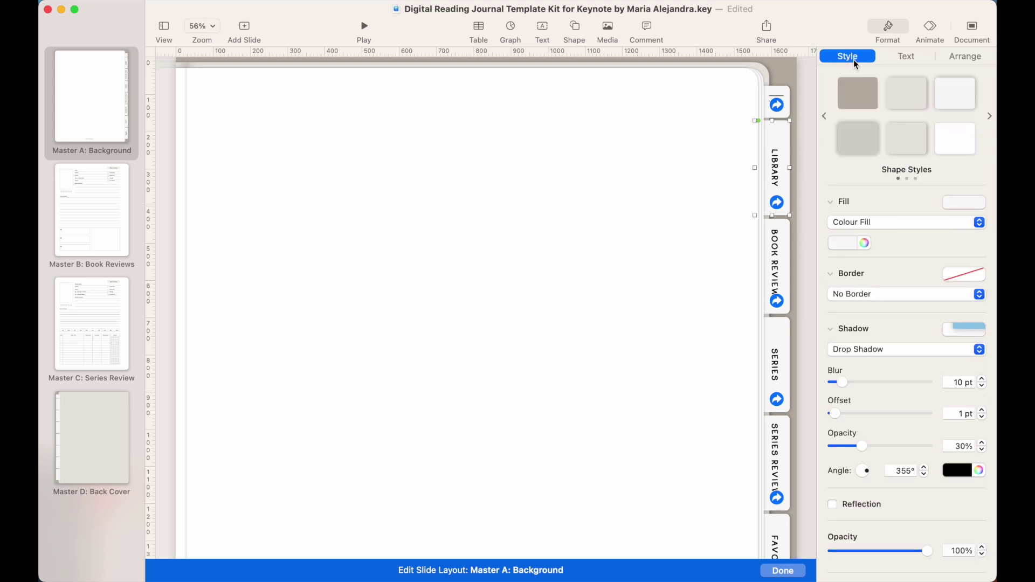
click(853, 243)
click(865, 244)
click(866, 245)
click(783, 141)
click(783, 141)
click(785, 146)
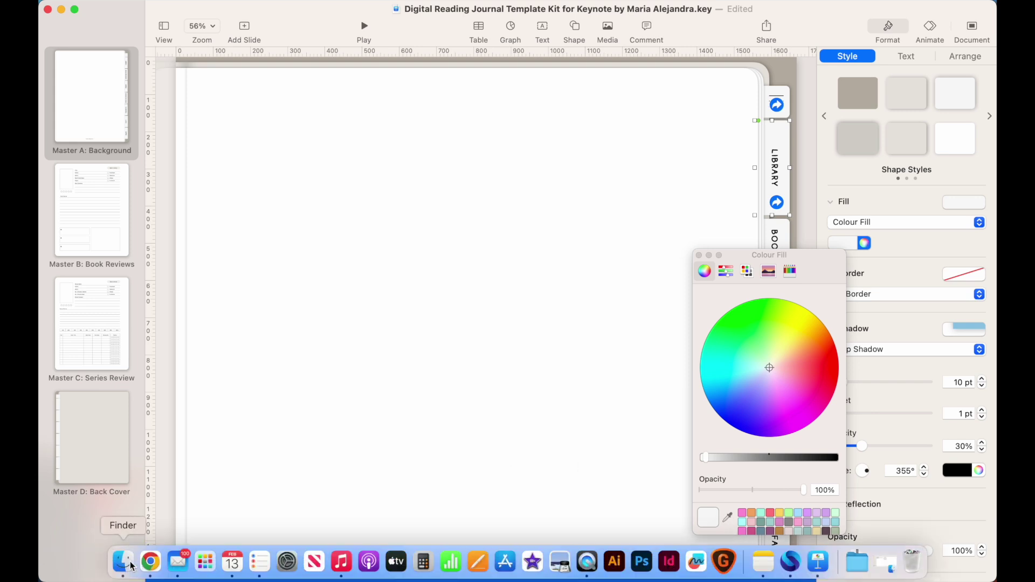
- Place the floral pattern "Untitled design (12).png" from the Digital Reading Journal Elements folder onto the layout
click(136, 567)
click(340, 188)
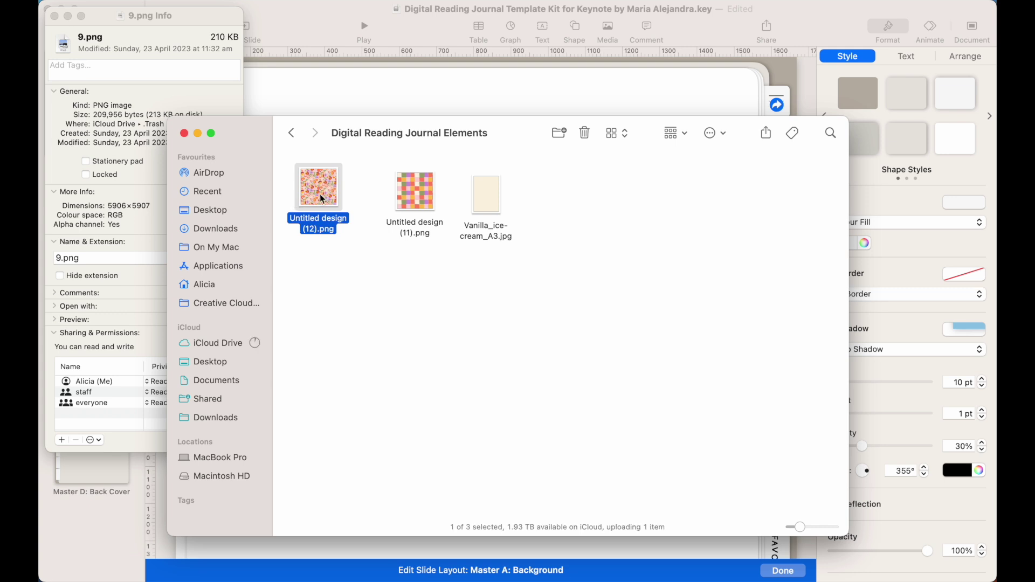
drag(340, 188, 459, 83)
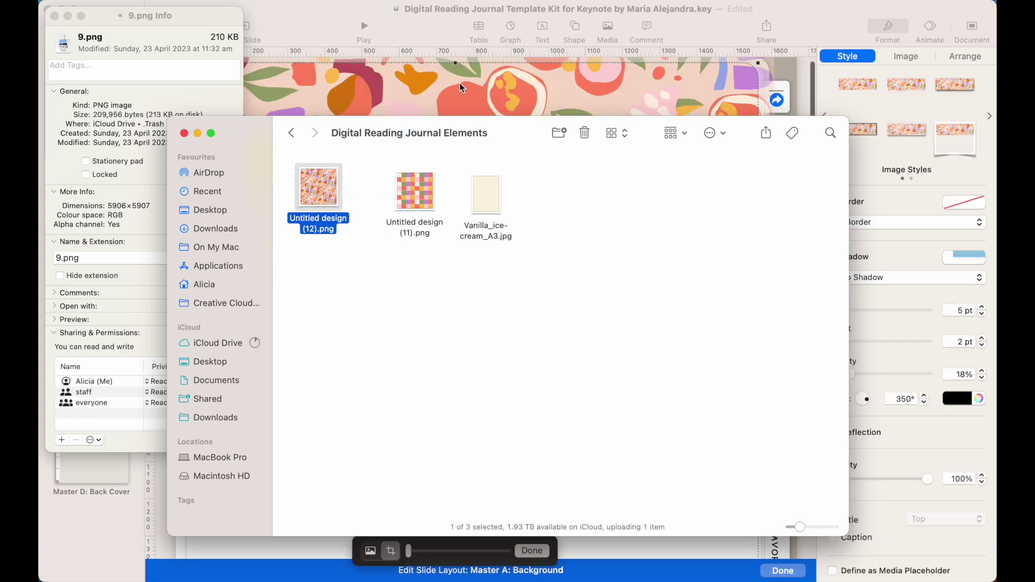
- Fill the Library tab shape with the light pink sampled from the floral pattern and close the colour picker
click(799, 73)
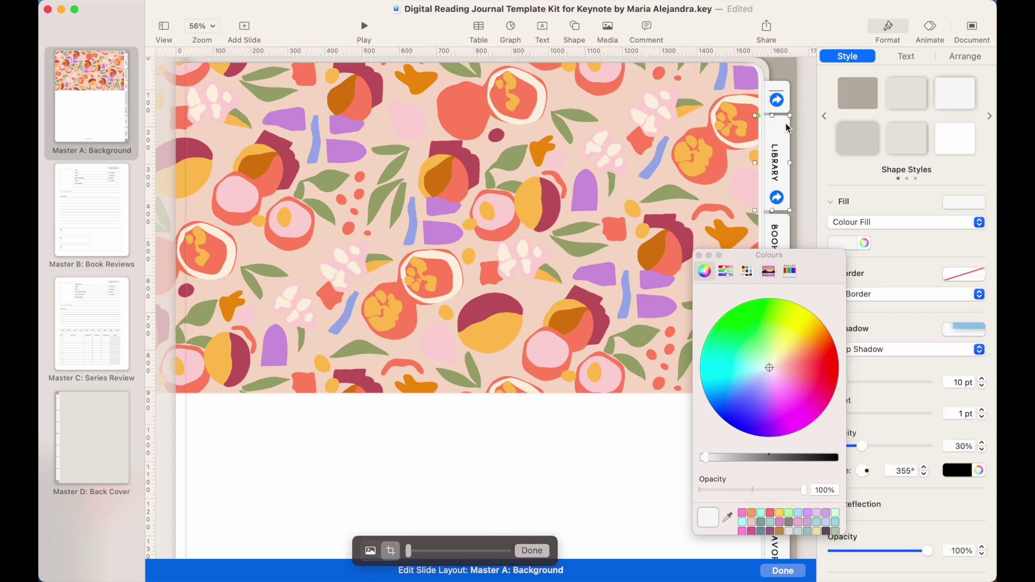
click(787, 128)
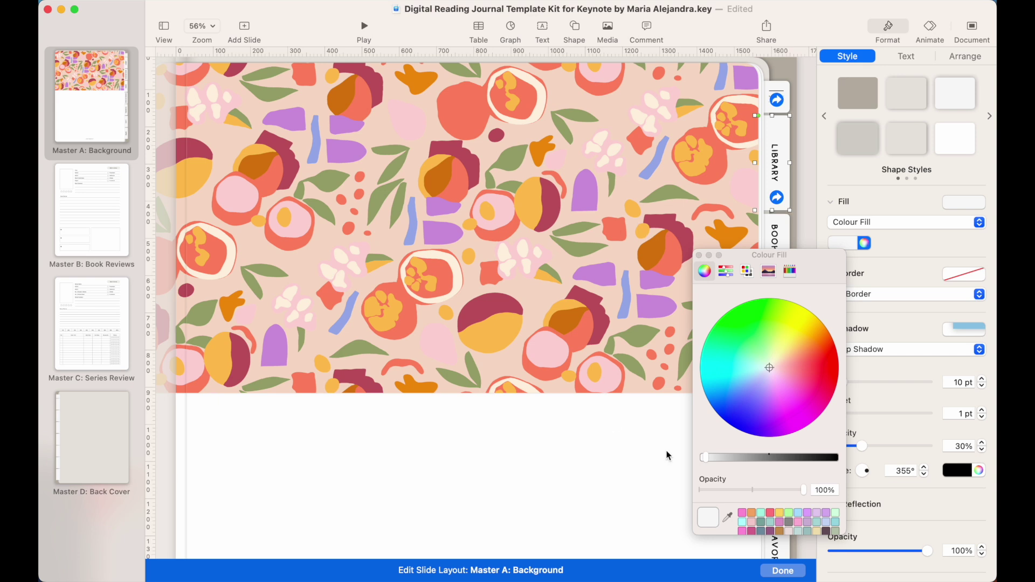
click(728, 518)
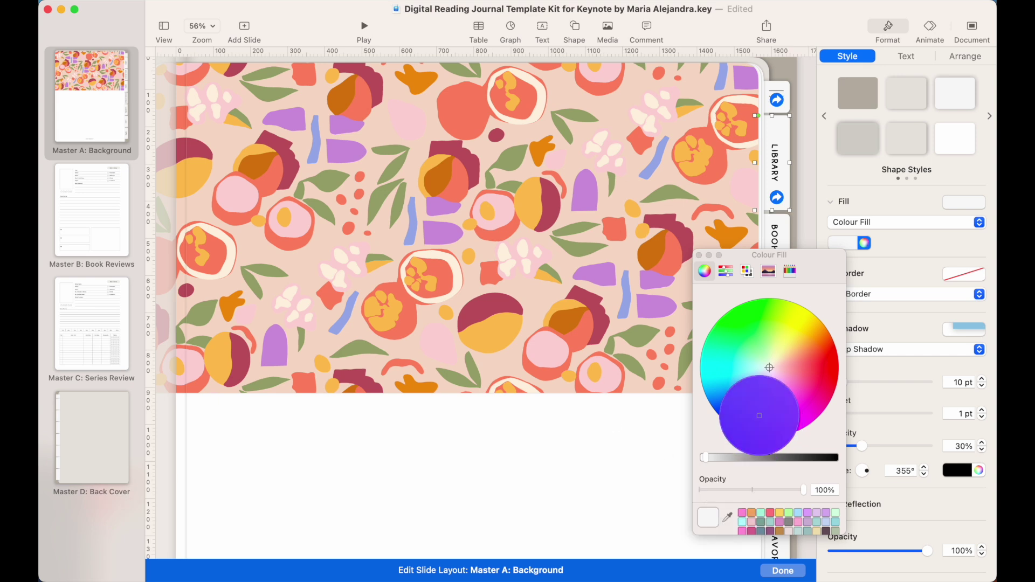
click(657, 126)
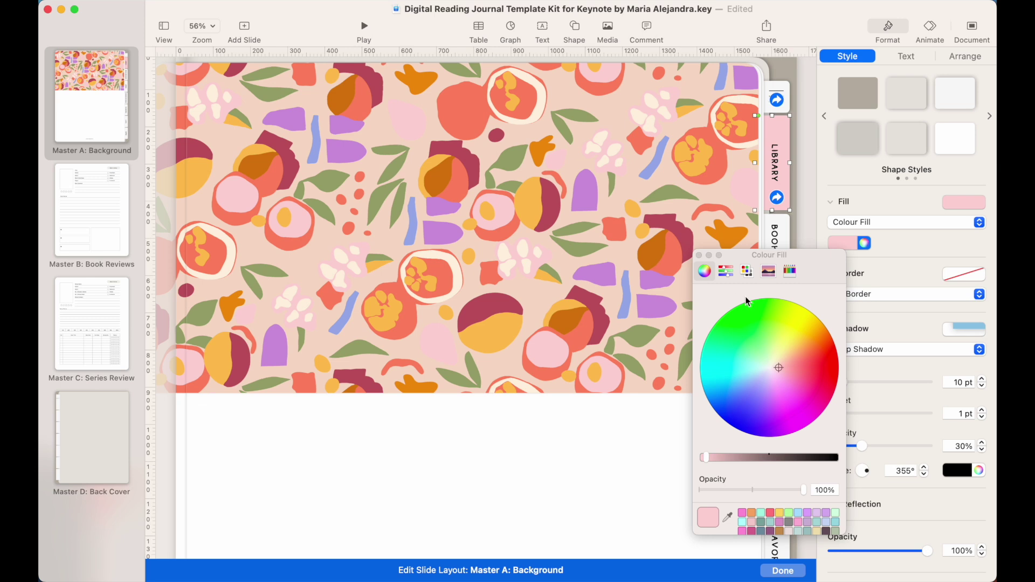
click(700, 256)
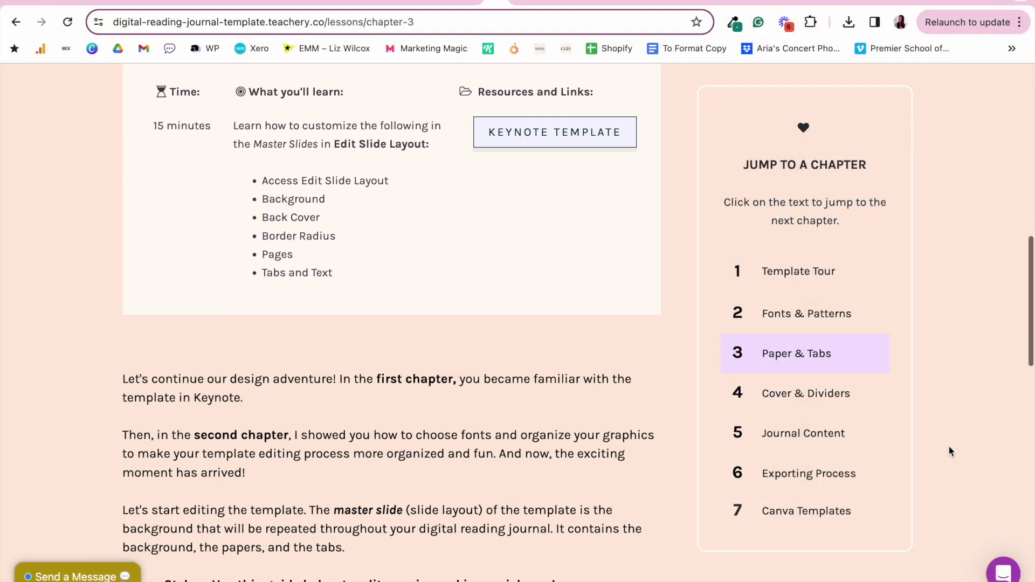
- Review the Shape Styles guide for background, back cover and tabs in the browser's Paper & Tabs chapter
scroll(949, 446, down, 3)
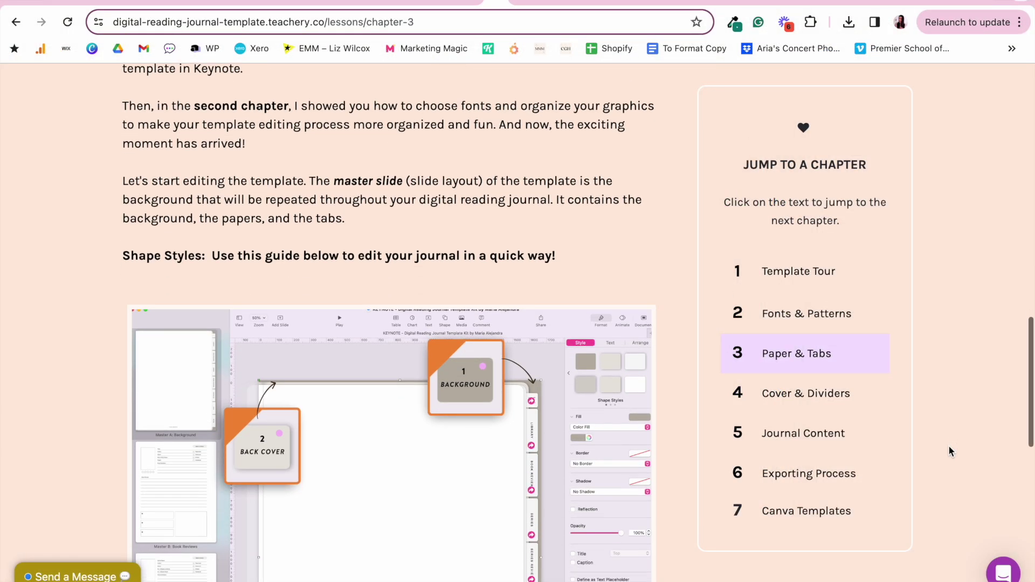
scroll(949, 451, down, 4)
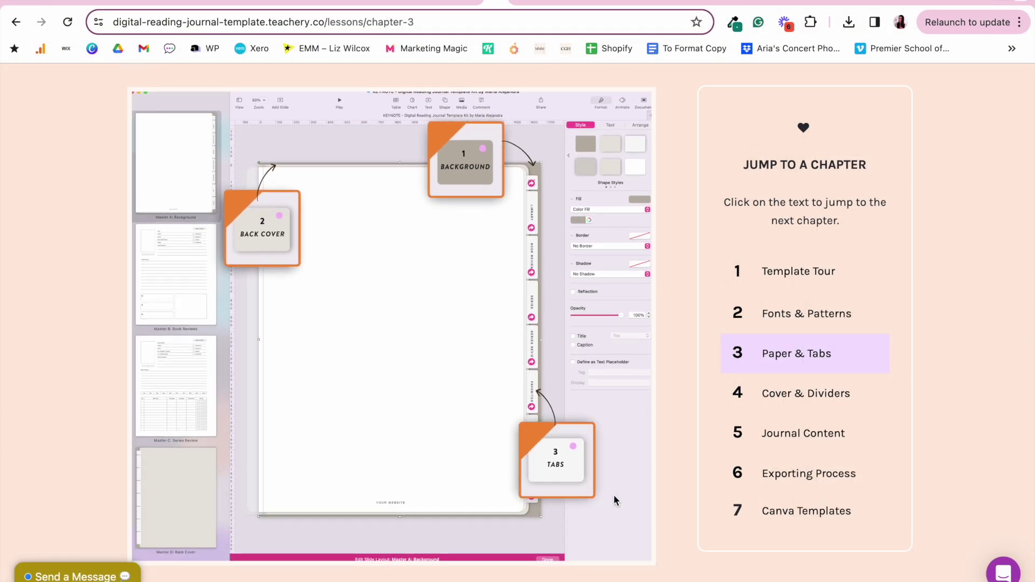
scroll(599, 466, down, 6)
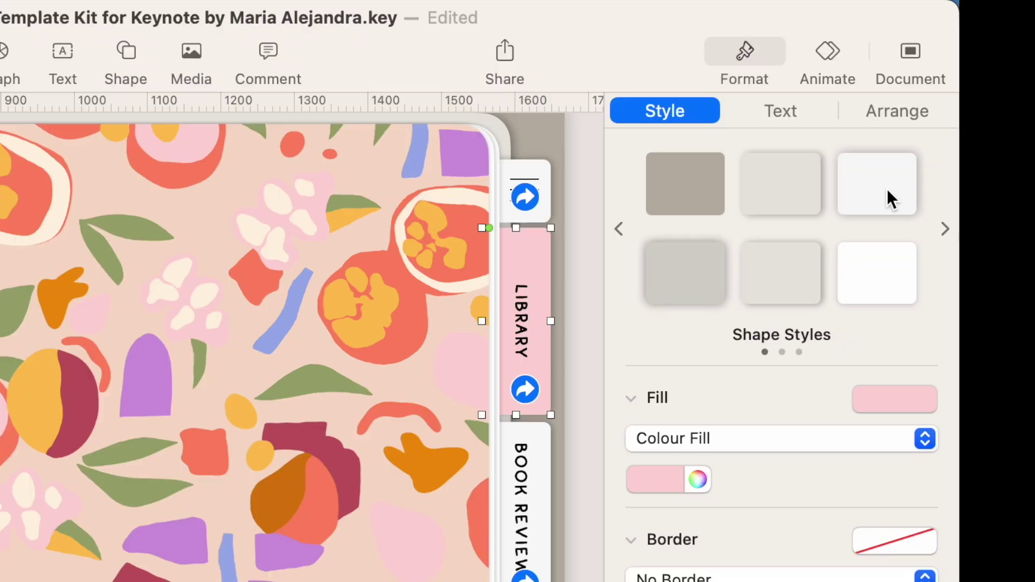
- Apply the light tab shape style to the Library tab, then fill it with the light pink sampled from the floral pattern
click(887, 189)
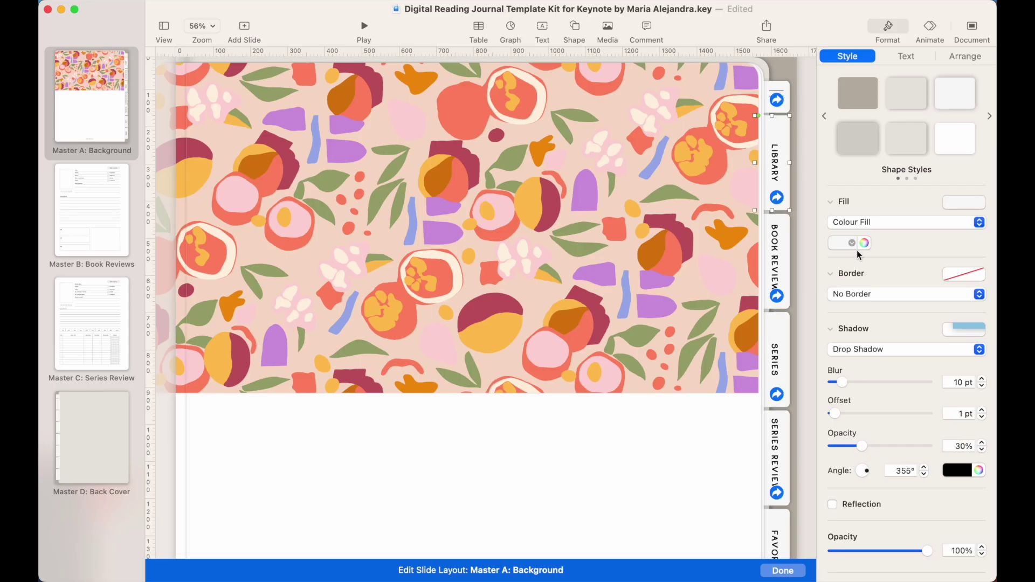
click(676, 481)
click(864, 243)
click(727, 517)
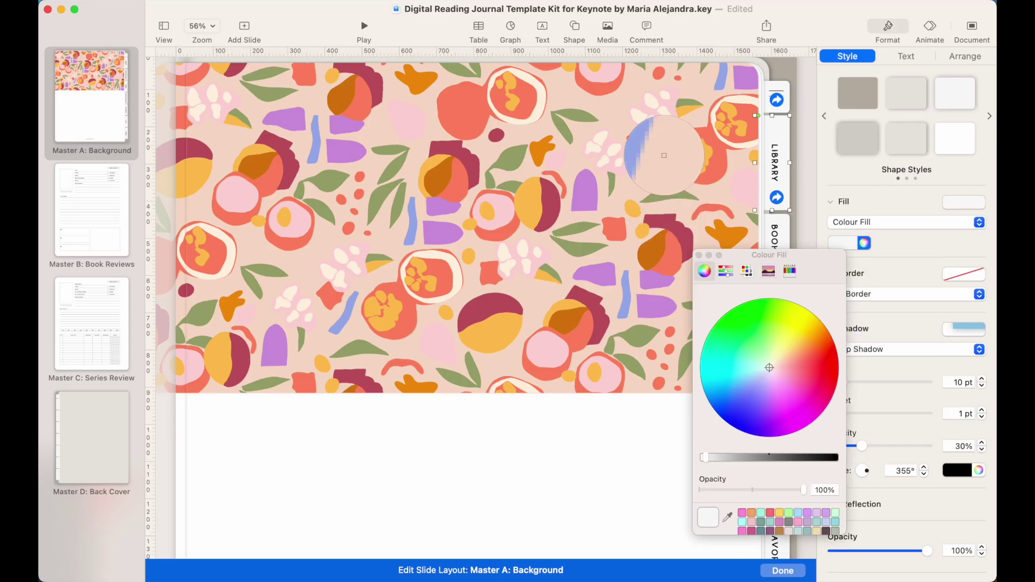
click(656, 127)
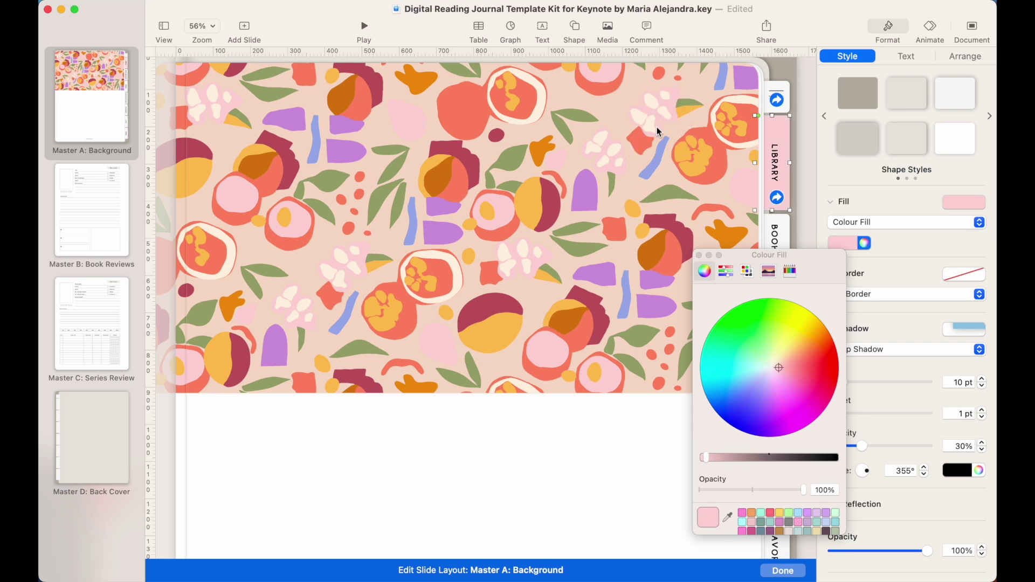
click(698, 255)
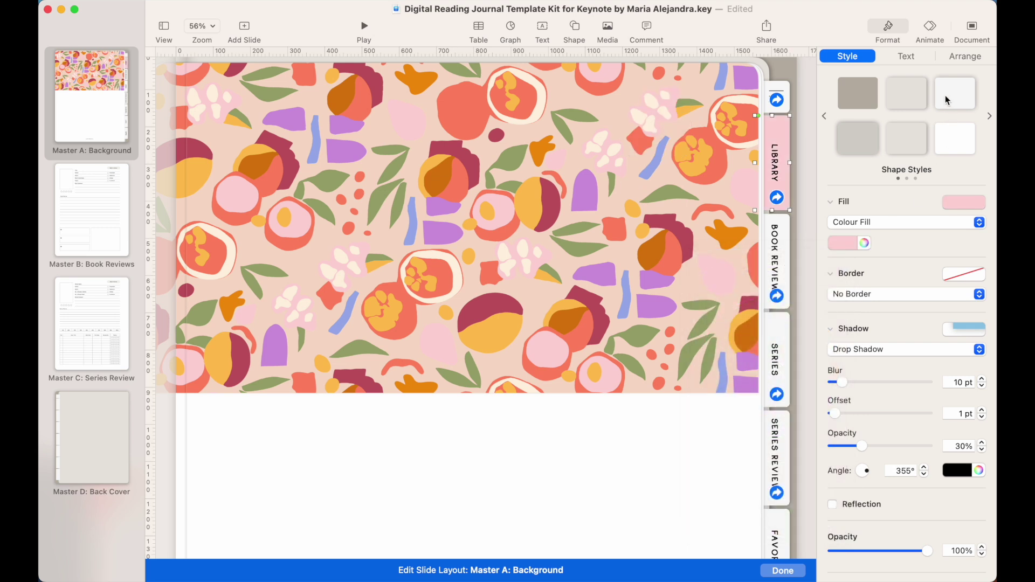
- Redefine the tab shape style from the pink Library tab, updating all objects that use the current style
right_click(947, 100)
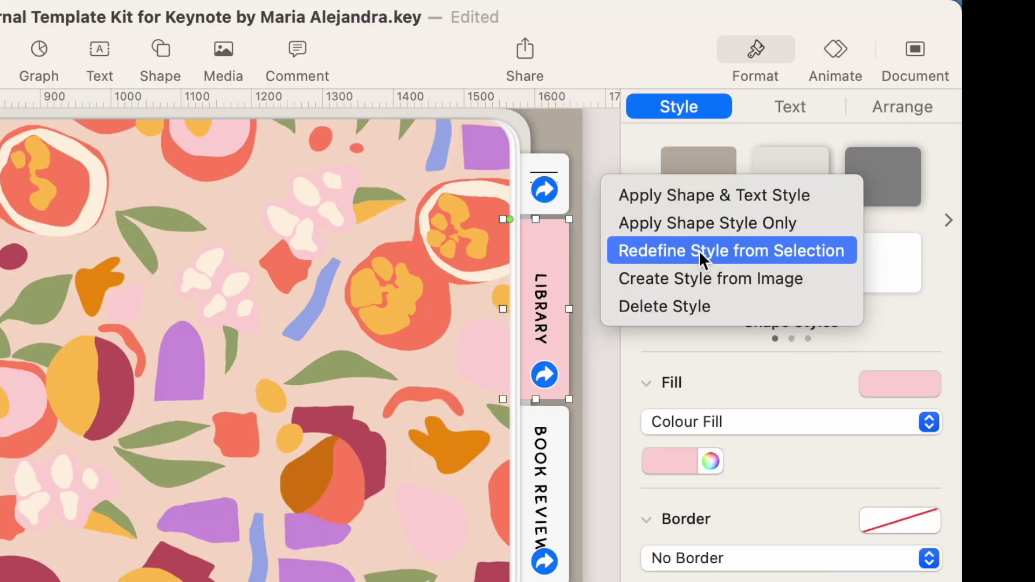
click(699, 252)
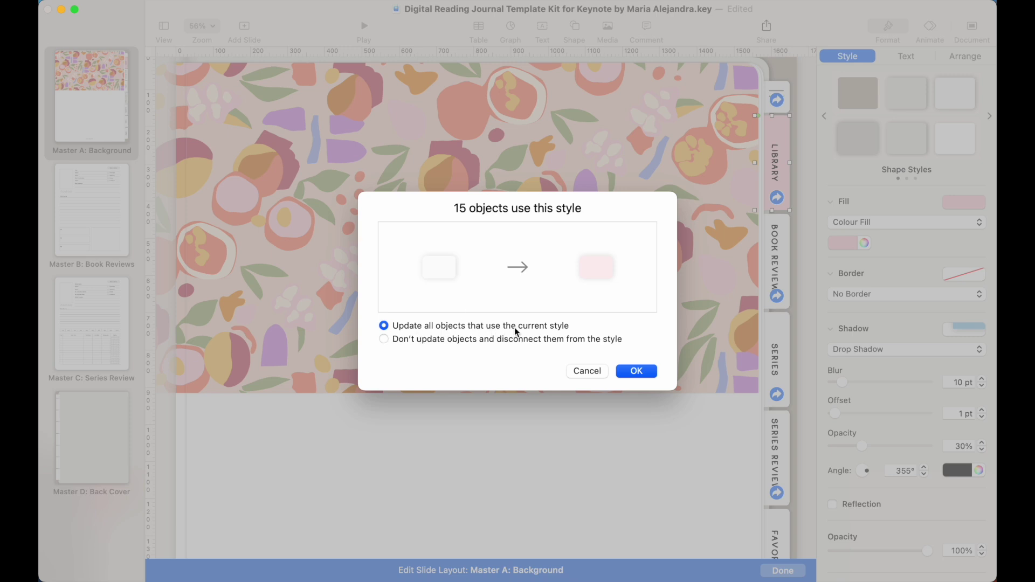
click(638, 372)
scroll(682, 390, down, 2)
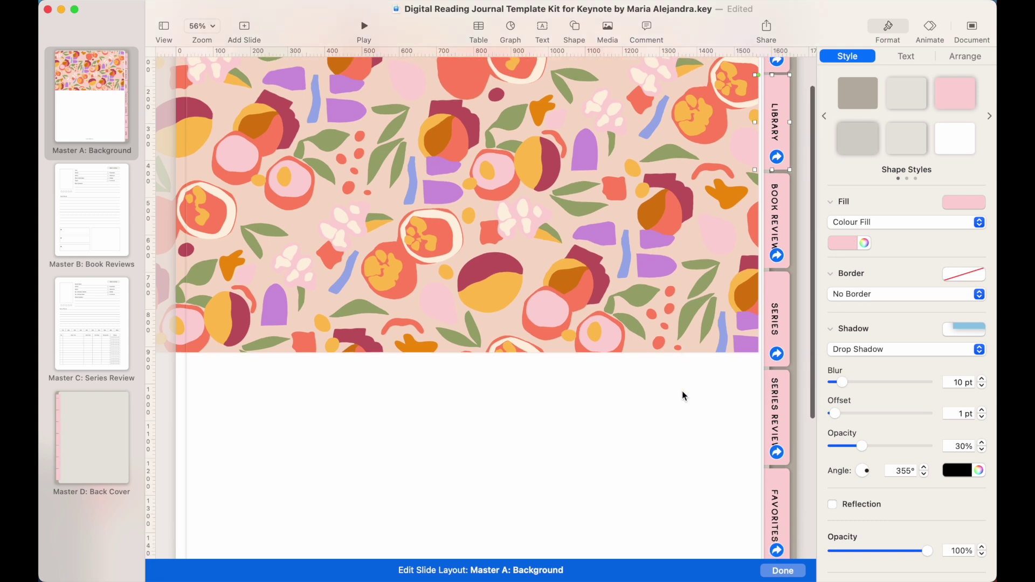
- Delete the floral pattern image from the Master A: Background layout
click(698, 273)
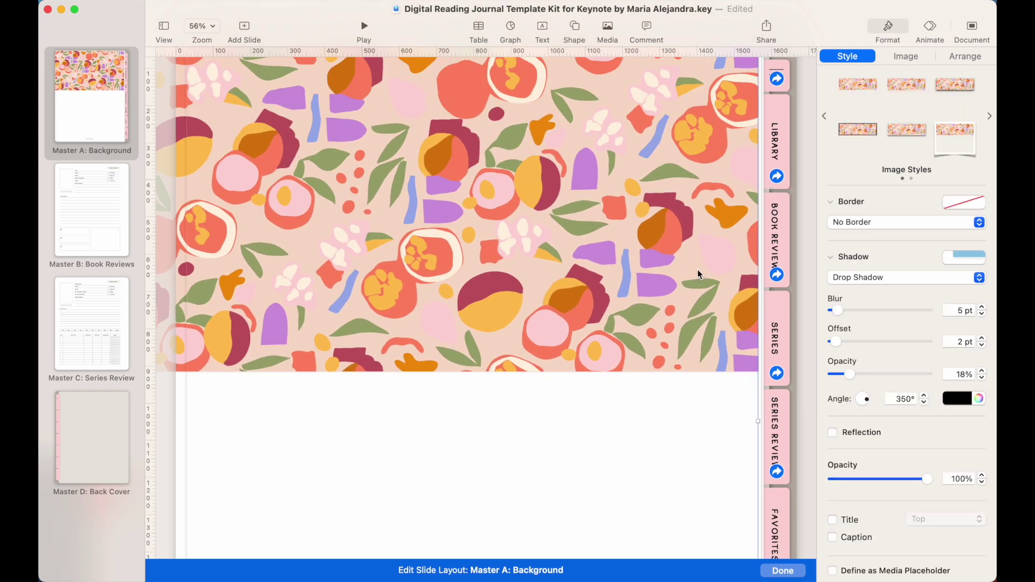
key(Delete)
scroll(575, 327, down, 3)
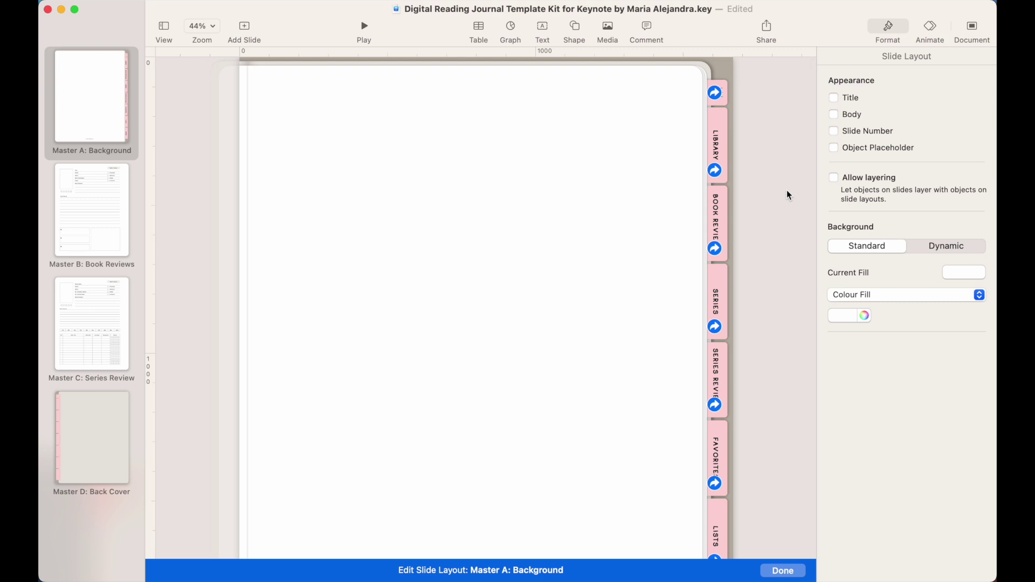
- Insert "Untitled design (12).png" over the layout's tabbed edge and move it down so the page's upper corner stays uncovered
scroll(749, 157, up, 1)
click(731, 71)
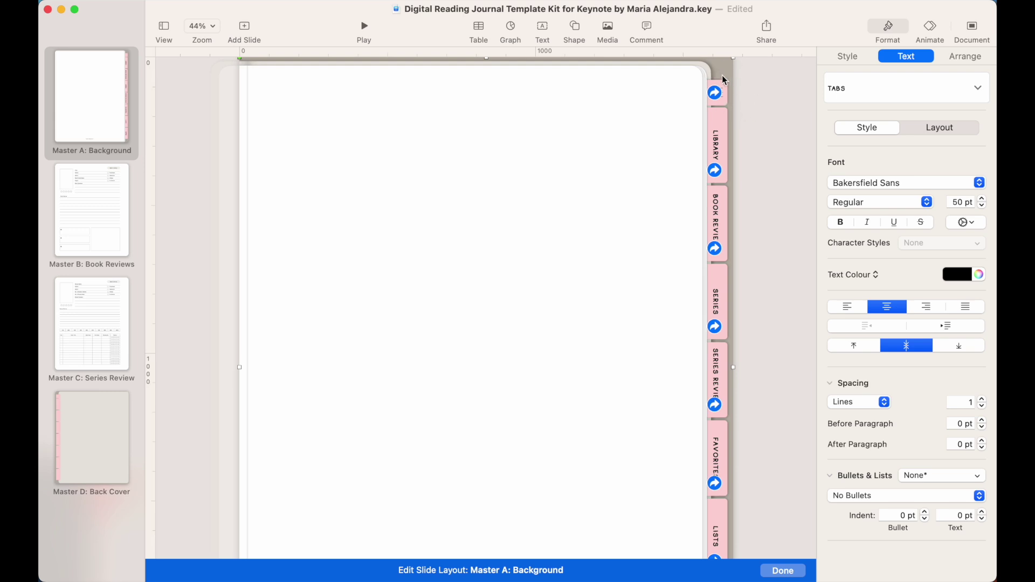
scroll(501, 226, down, 3)
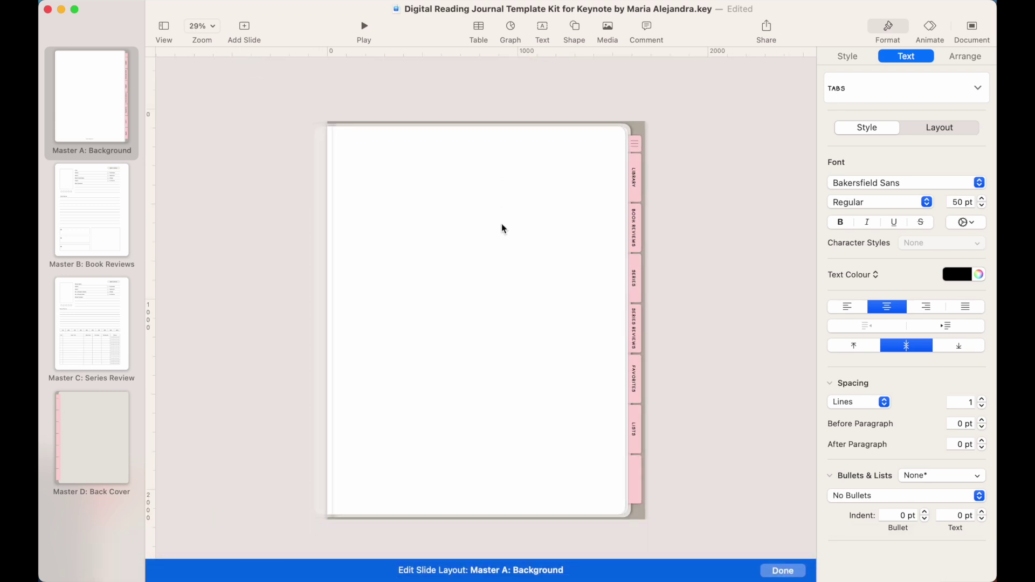
click(112, 561)
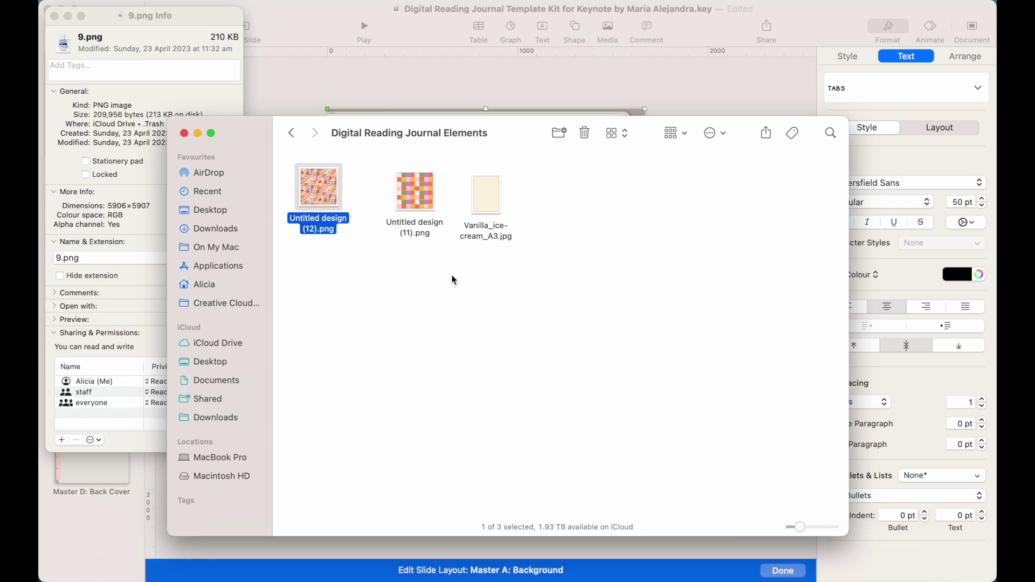
drag(315, 181, 720, 79)
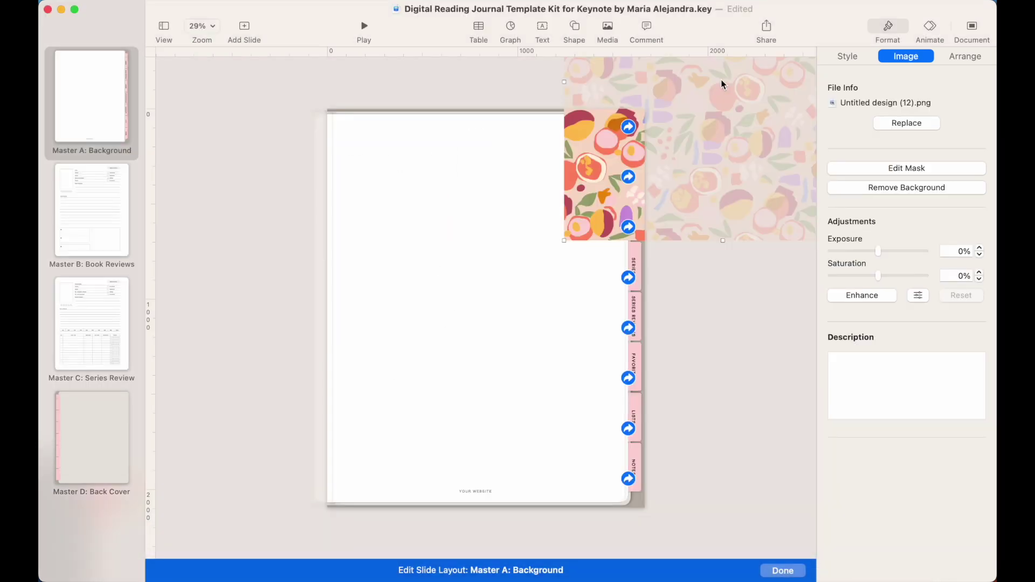
click(710, 365)
drag(607, 156, 611, 383)
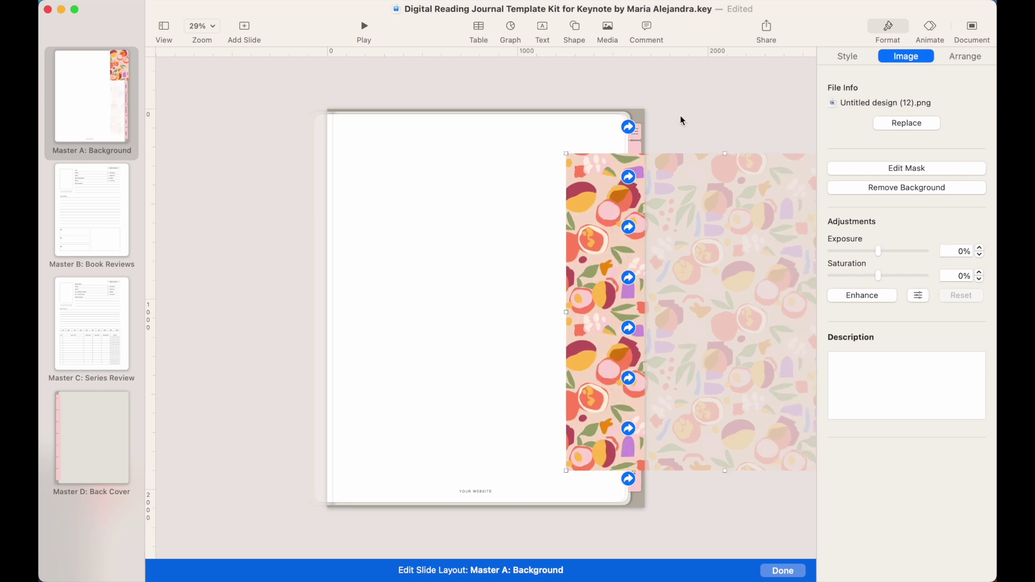
- Try the floral pattern's yellow as the fill of the brown cover shape behind the page, and replace it with the pattern's pale cream
click(681, 120)
scroll(648, 115, up, 3)
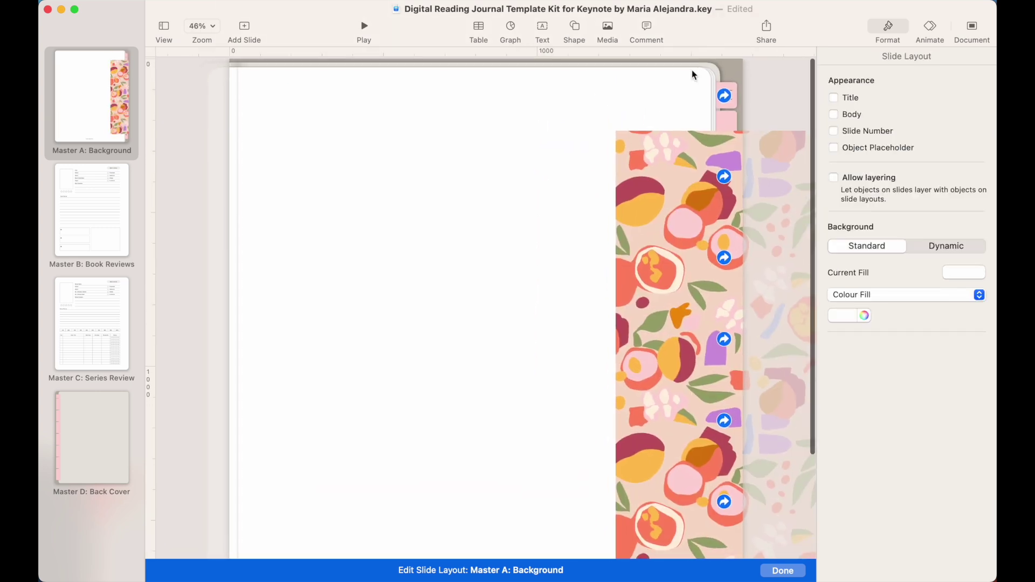
click(729, 63)
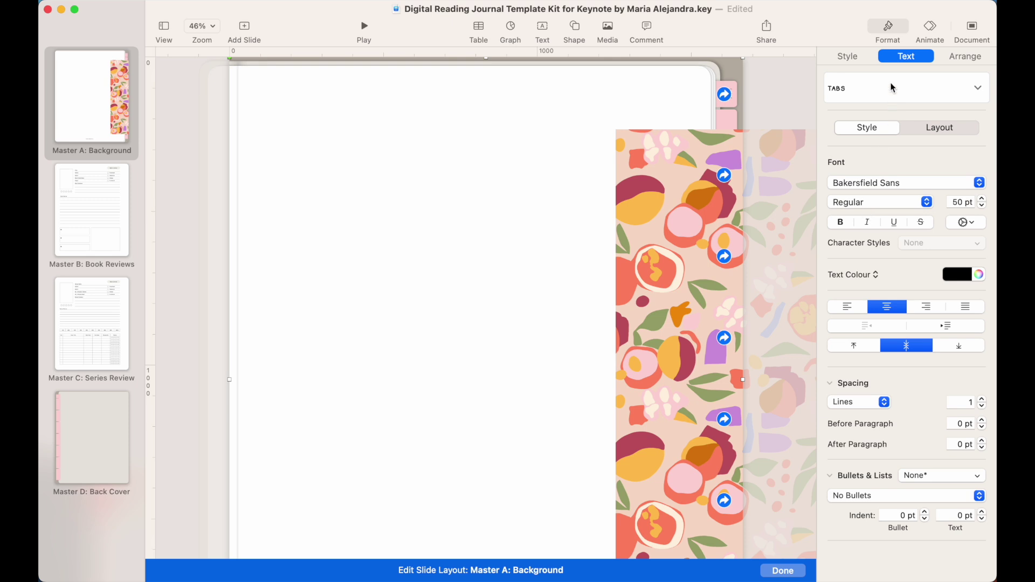
click(848, 57)
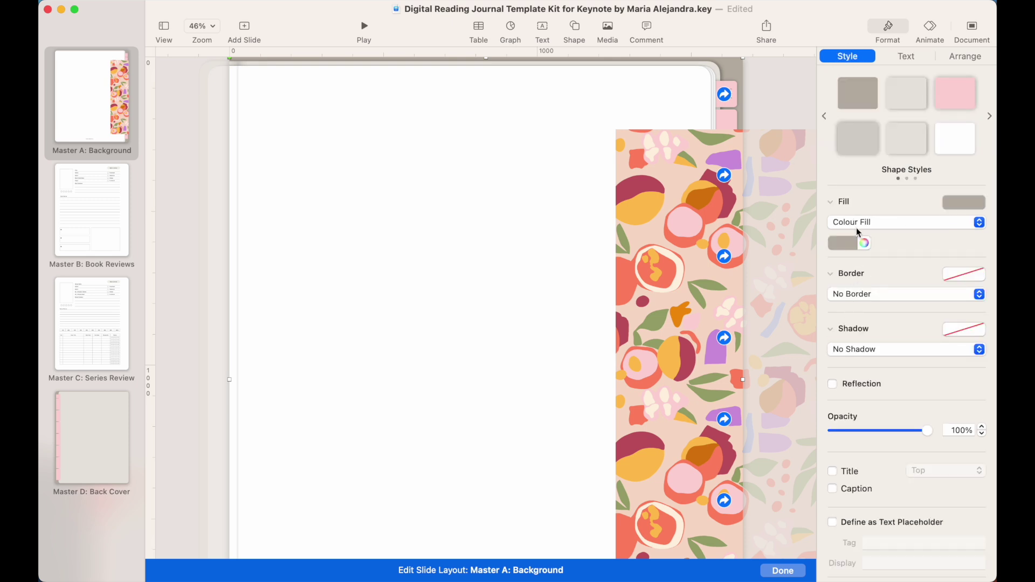
click(865, 244)
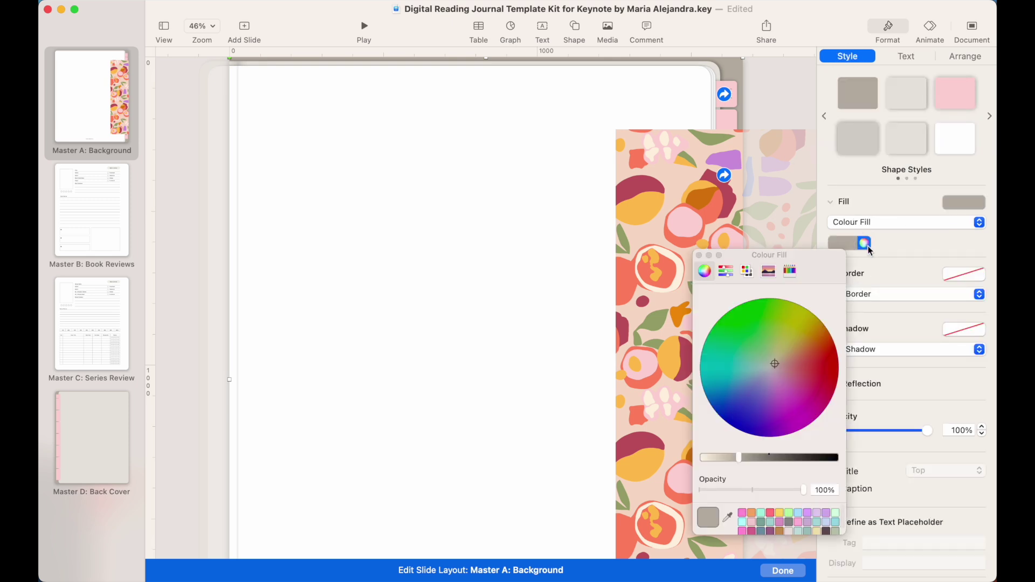
click(727, 518)
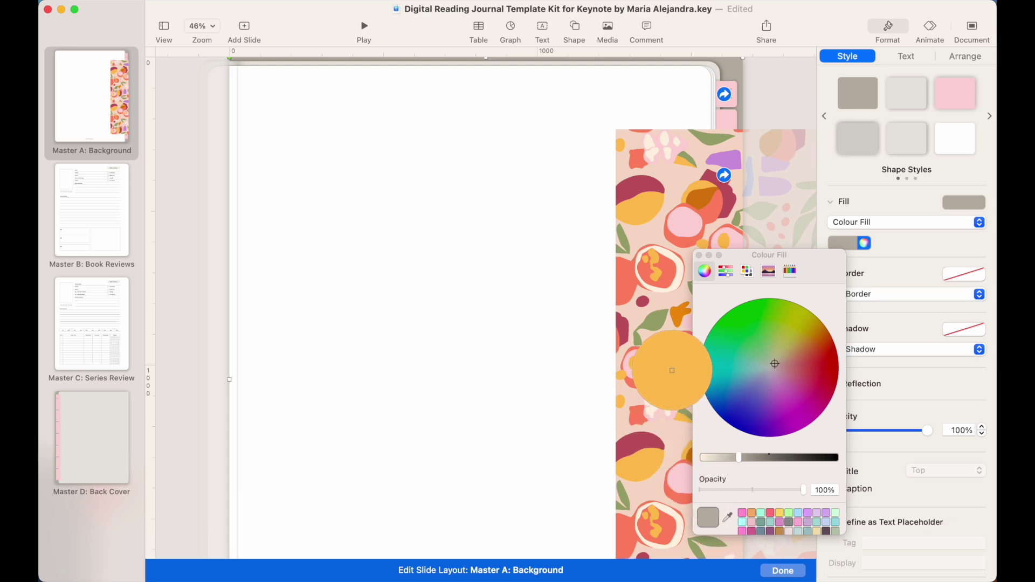
click(672, 354)
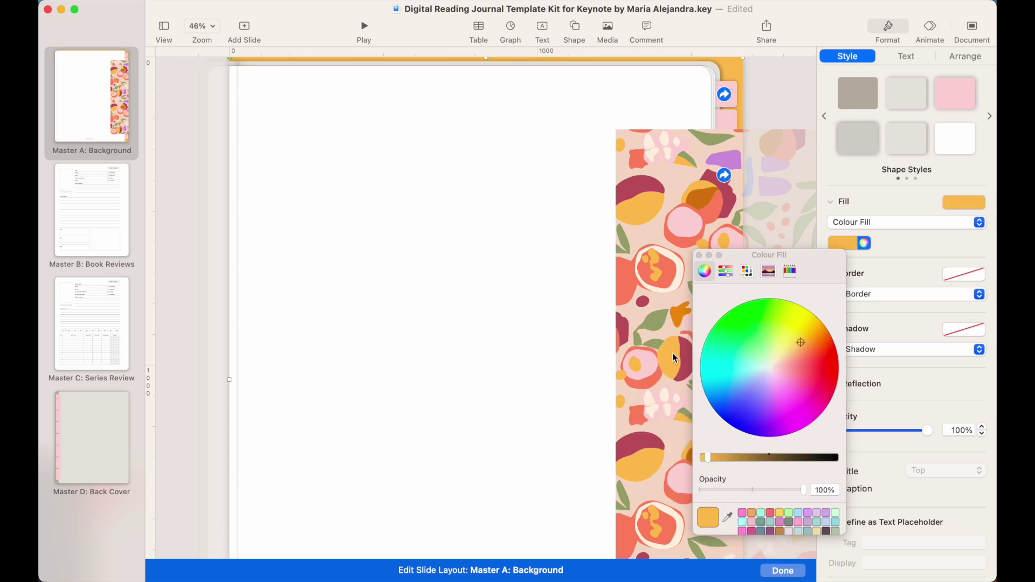
click(727, 518)
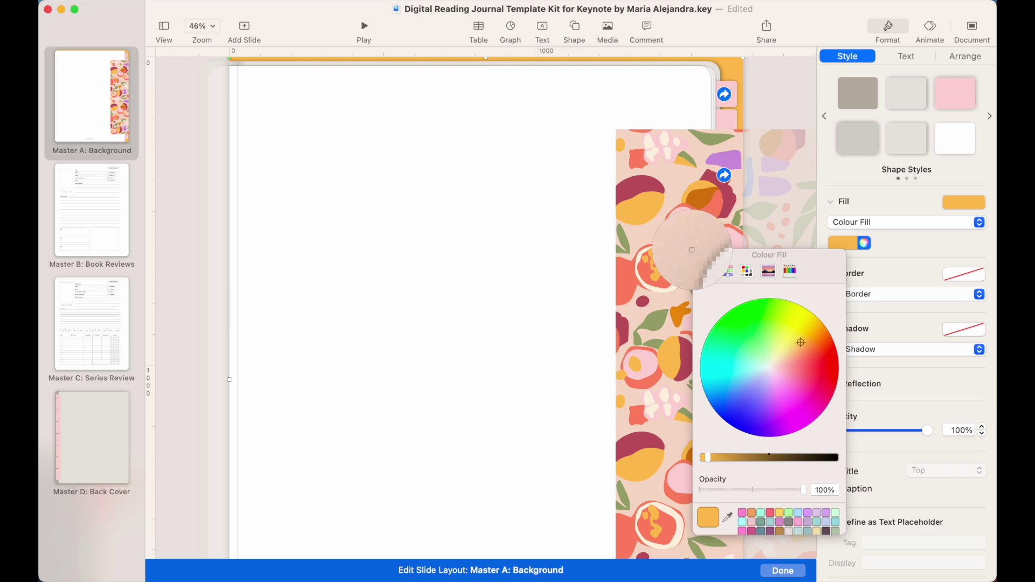
click(677, 282)
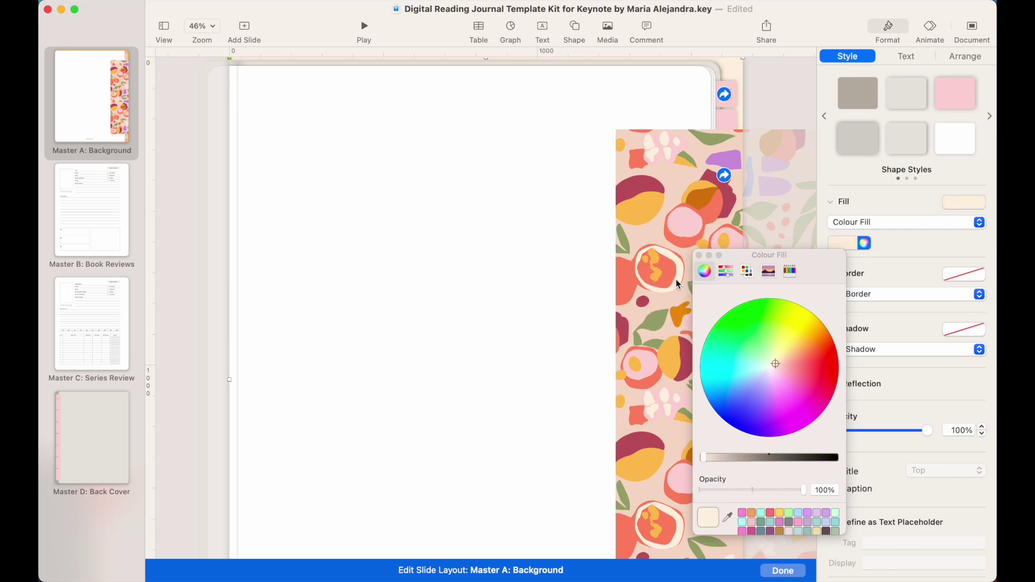
click(698, 254)
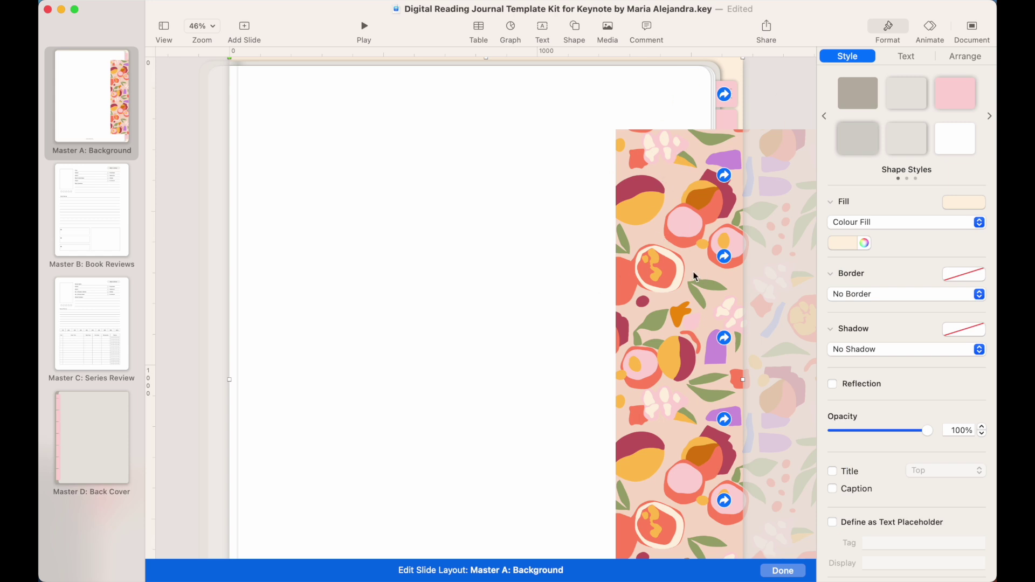
- Delete the floral pattern image from the Master A: Background layout and fit the layout in the window
click(659, 173)
key(Delete)
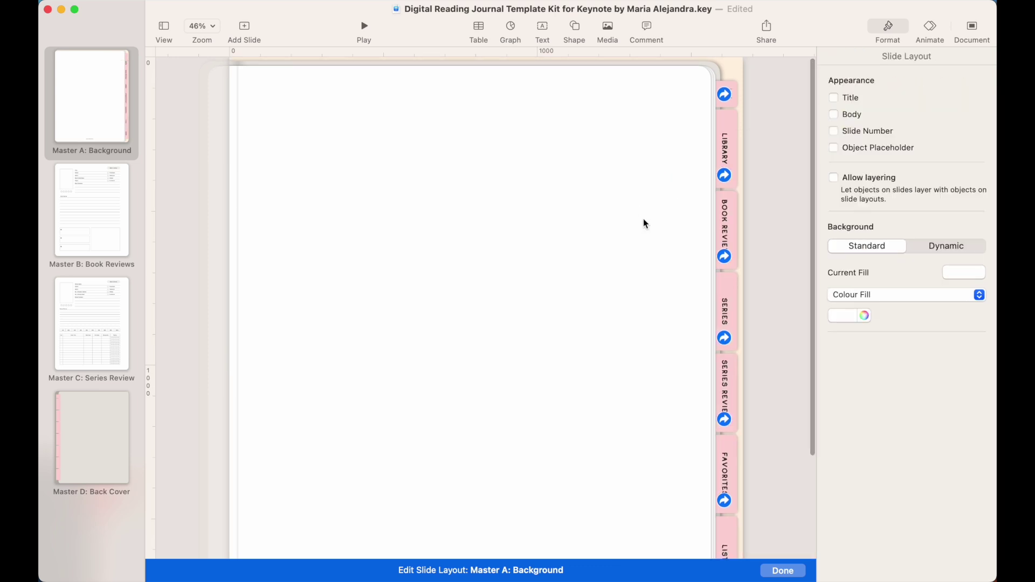
key(super+shift+0)
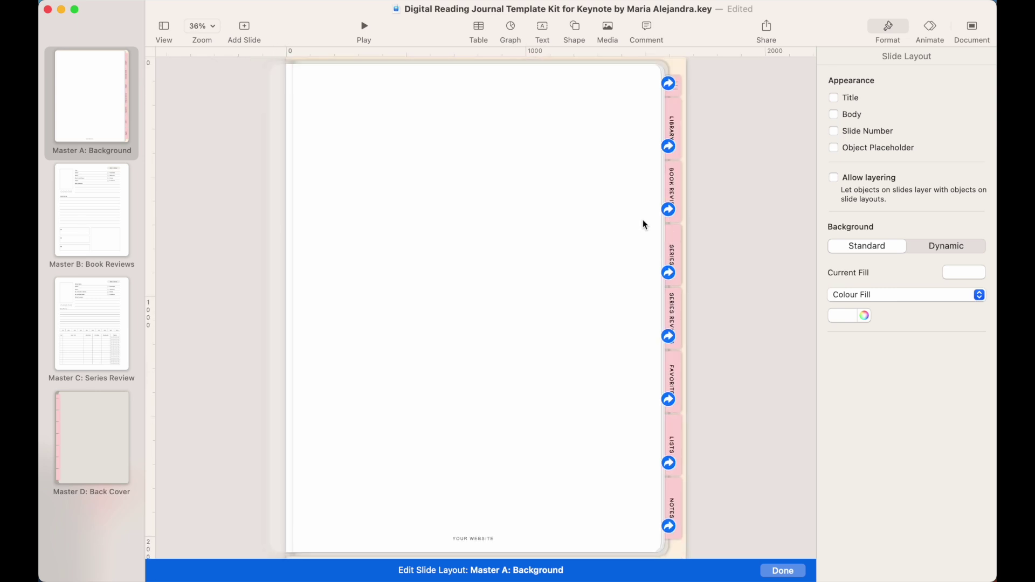
- Give the front white page shape an image fill using Vanilla_ice-cream_A3.jpg
click(581, 116)
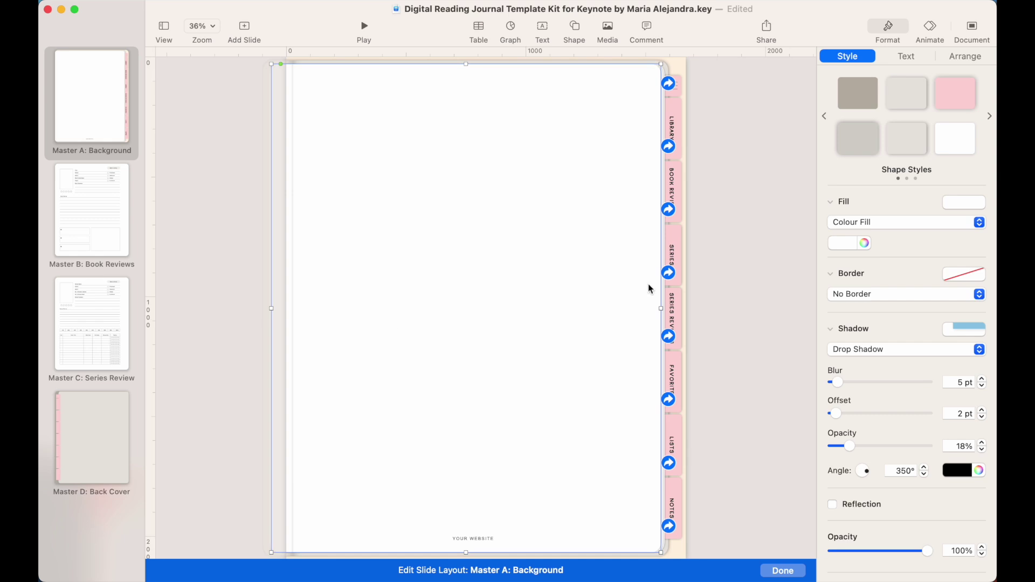
click(878, 222)
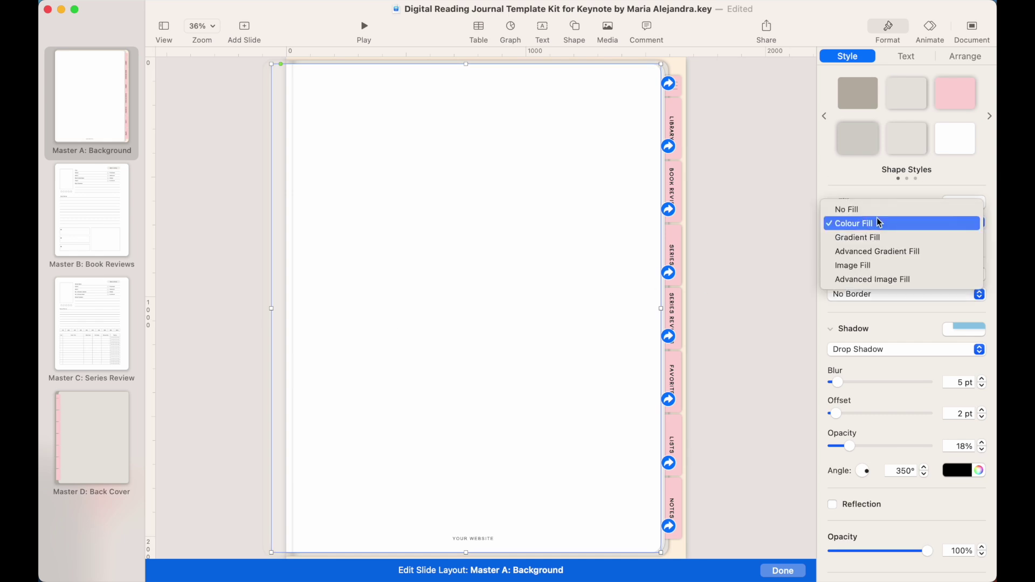
click(851, 266)
click(910, 266)
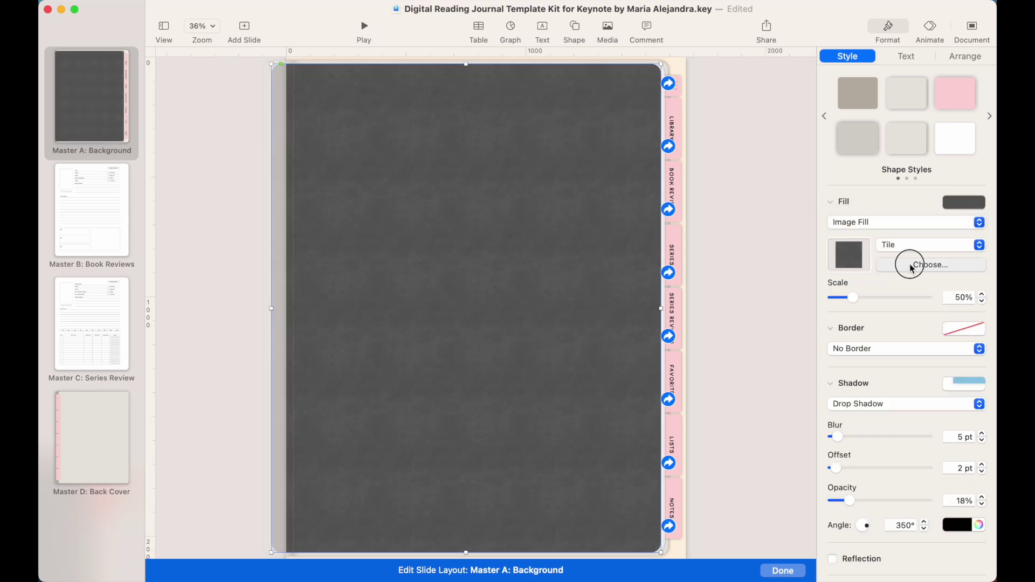
click(420, 292)
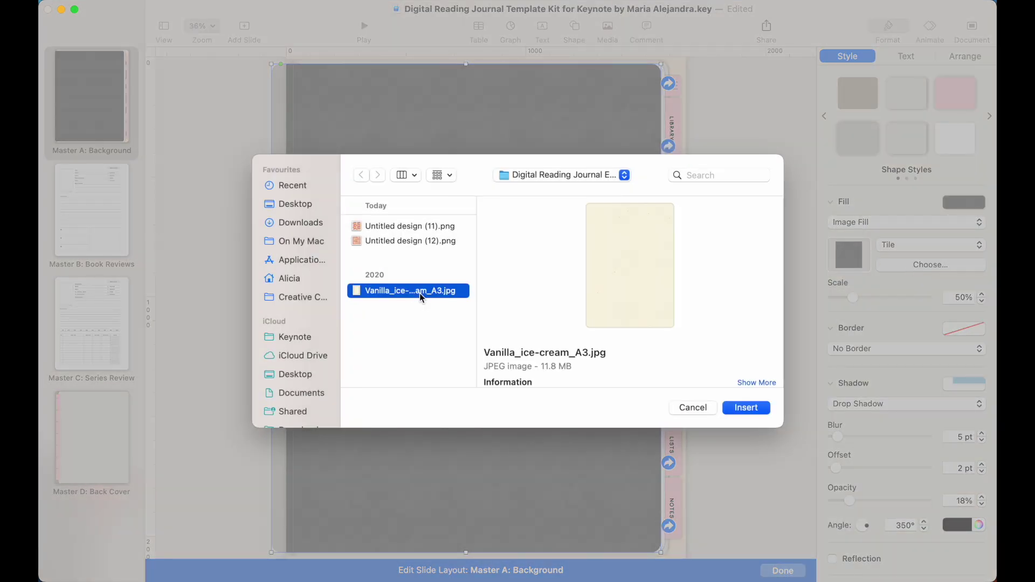
click(751, 411)
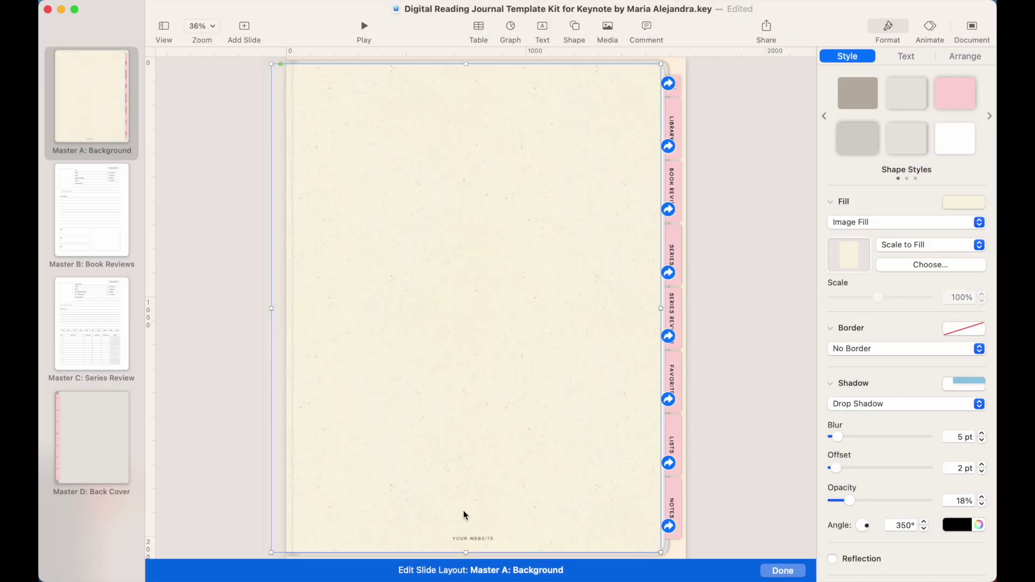
- Replace the "YOUR WEBSITE" footer text on the layout with the journal owner's full name in capitals
click(474, 538)
double_click(474, 538)
drag(495, 538, 455, 539)
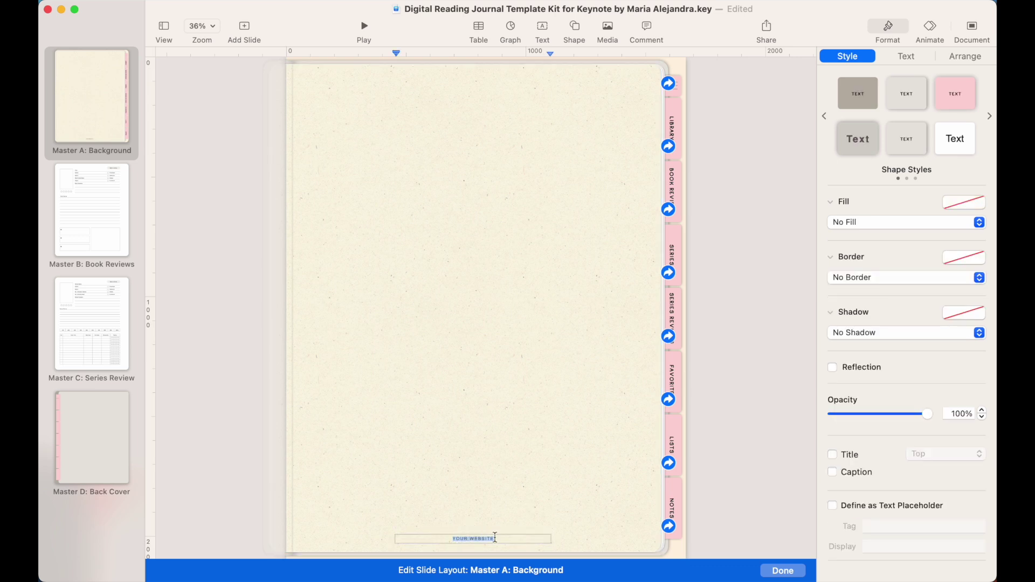
text(ALCIIA)
text(ICI)
text(A RAFIE)
click(735, 397)
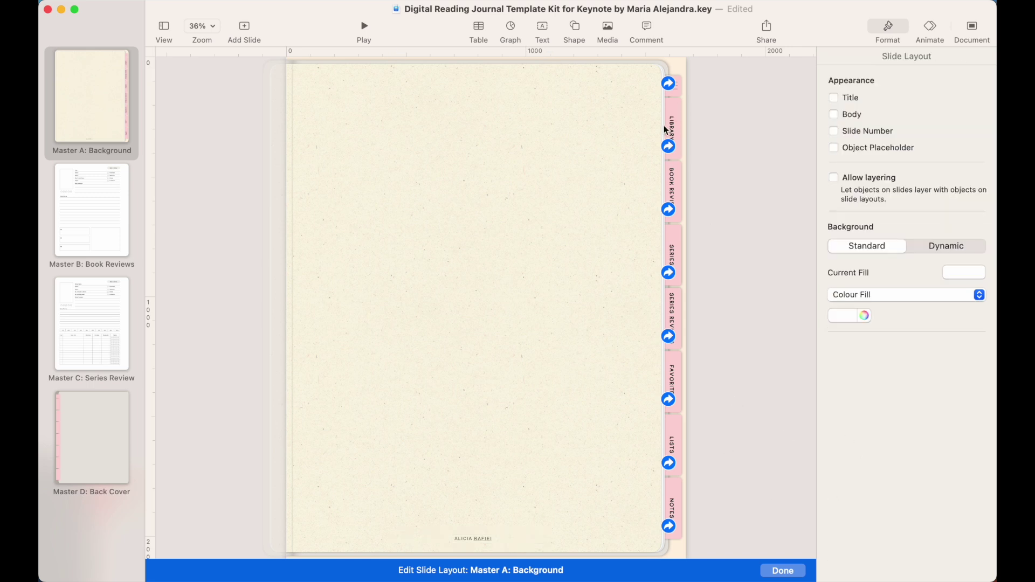
- Fill the white page layer directly behind the textured page with the beige sampled from the paper texture
key(super+shift+period)
scroll(665, 130, up, 10)
scroll(665, 130, right, 2)
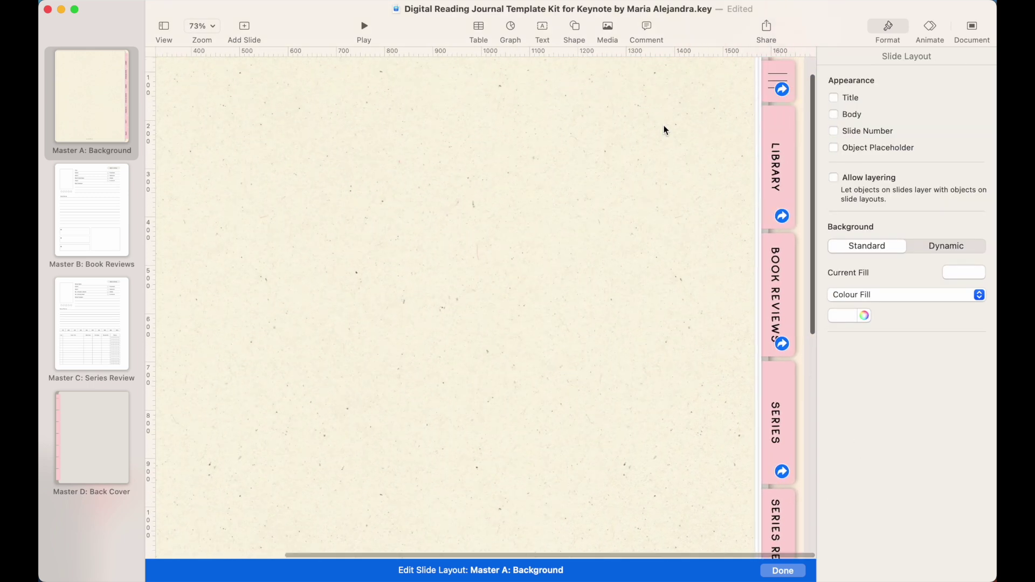
click(770, 96)
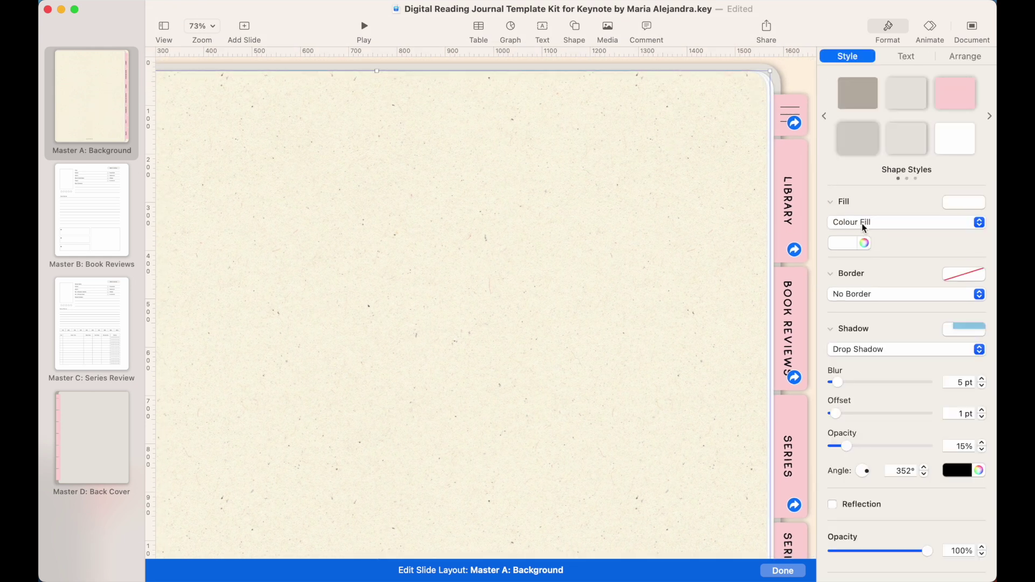
click(863, 243)
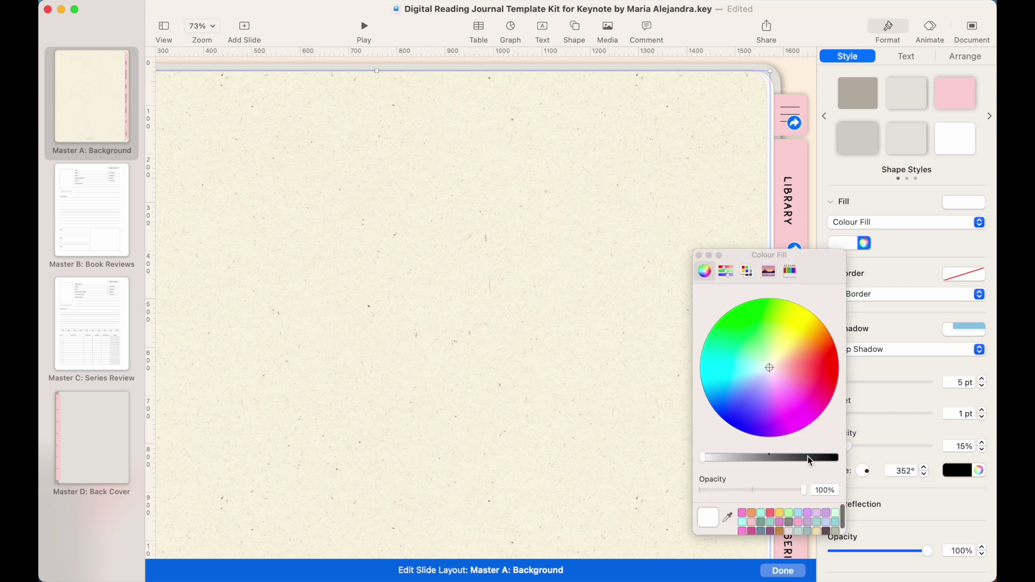
click(706, 519)
click(642, 242)
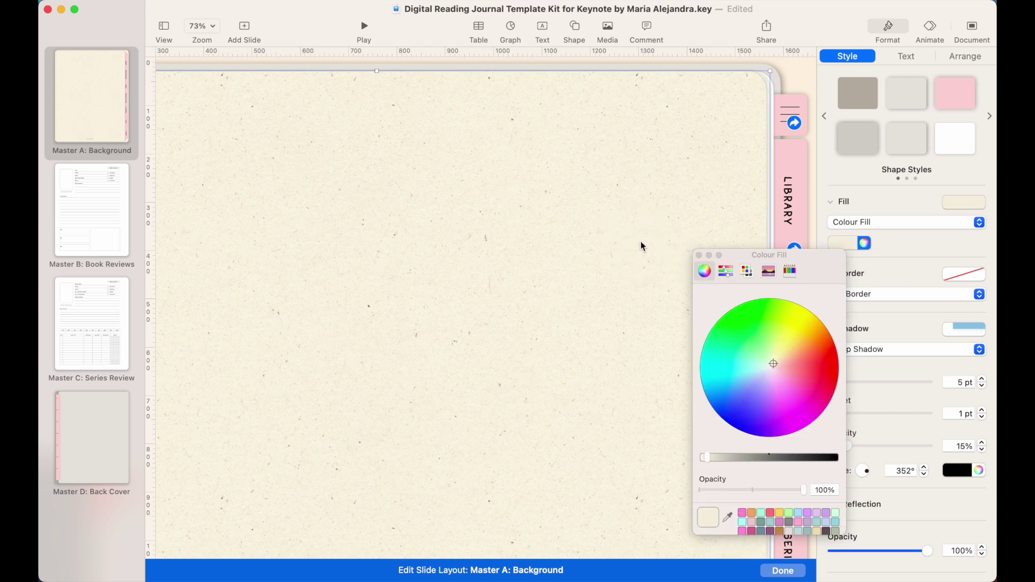
- Fill the remaining white page layer near the tabs with a cream sampled from the paper texture
click(774, 123)
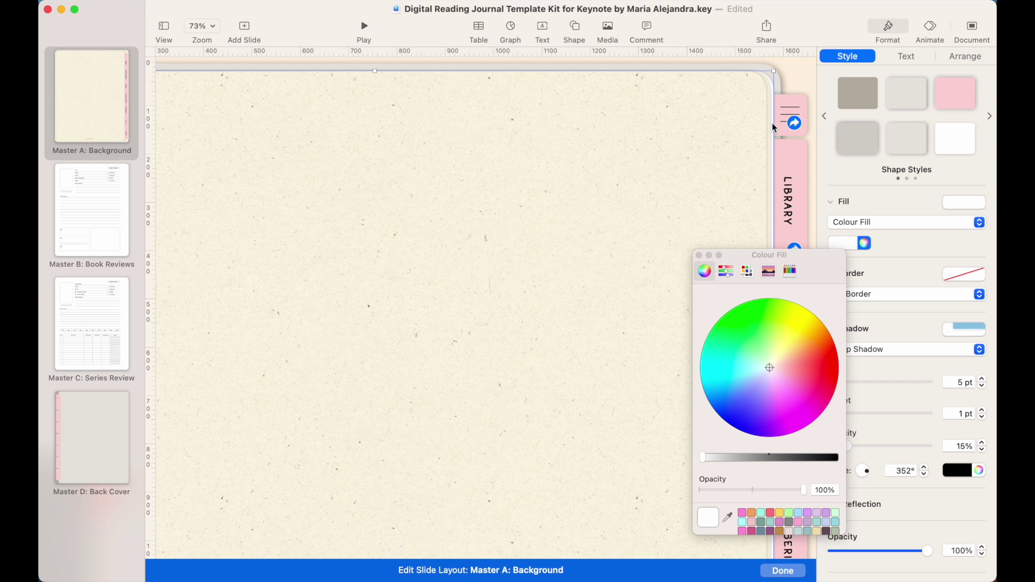
click(727, 517)
click(594, 281)
click(809, 79)
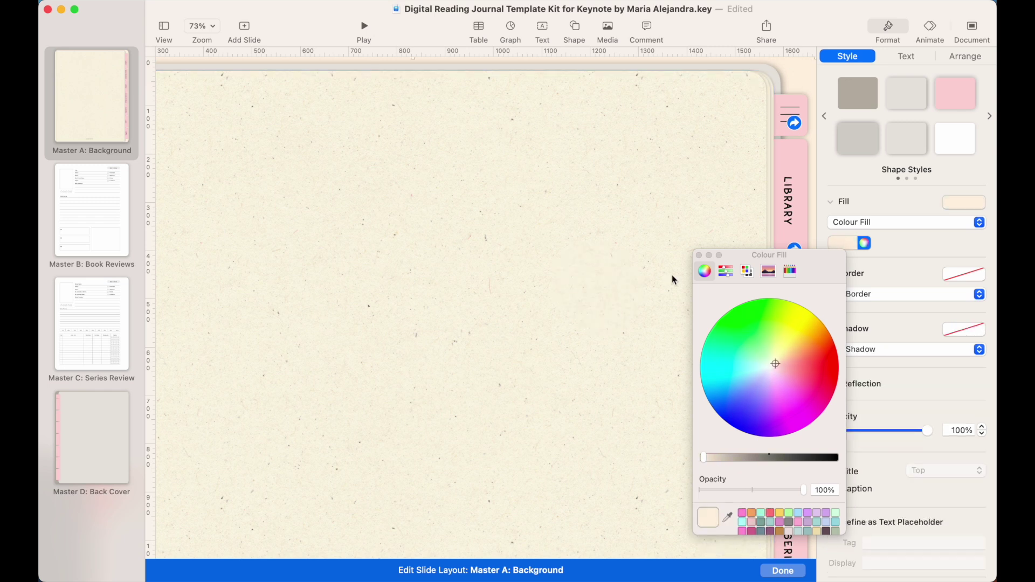
click(698, 255)
- Finish editing the Master A: Background slide layout and return to the journal slides
scroll(580, 350, down, 5)
click(386, 392)
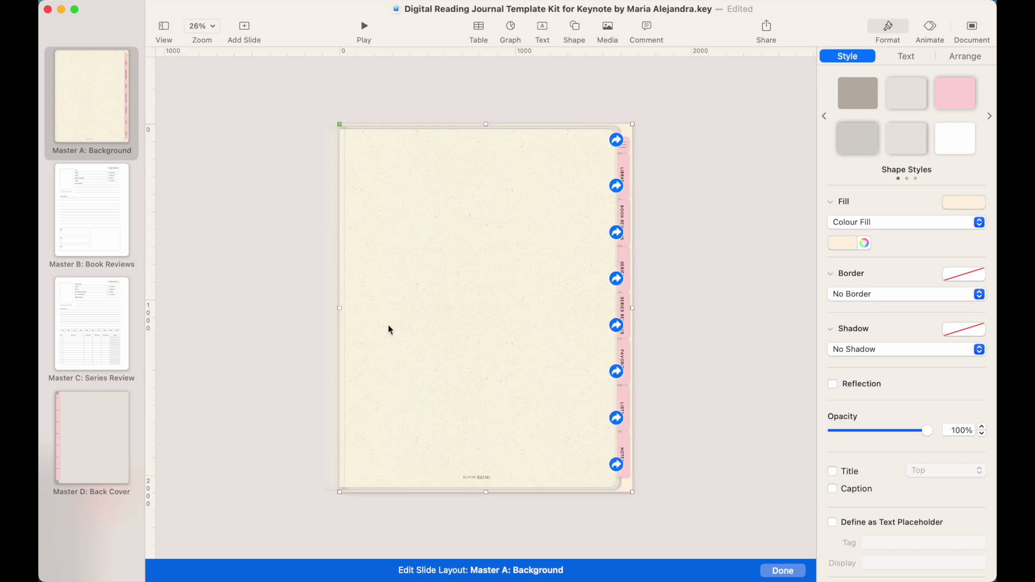
click(783, 573)
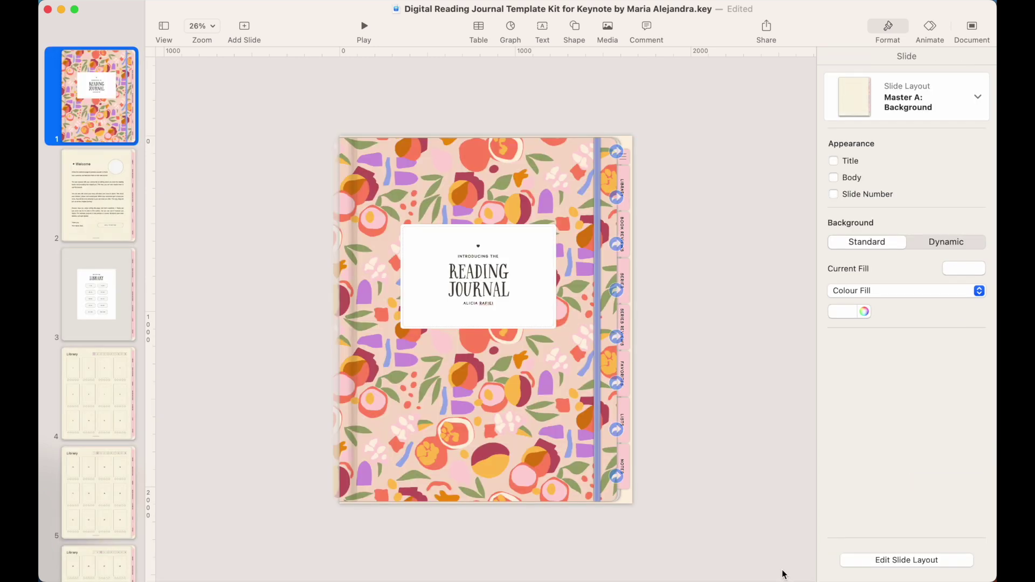
- Fill the white title label on the cover with the Vanilla_ice-cream_A3.jpg paper texture, set to Tile
key(super+shift+period)
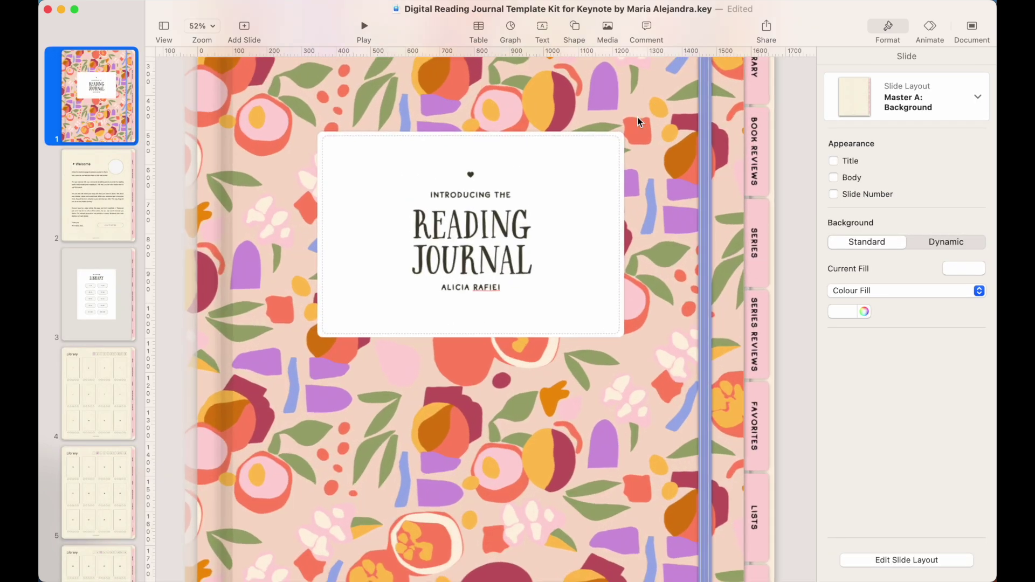
scroll(638, 118, up, 5)
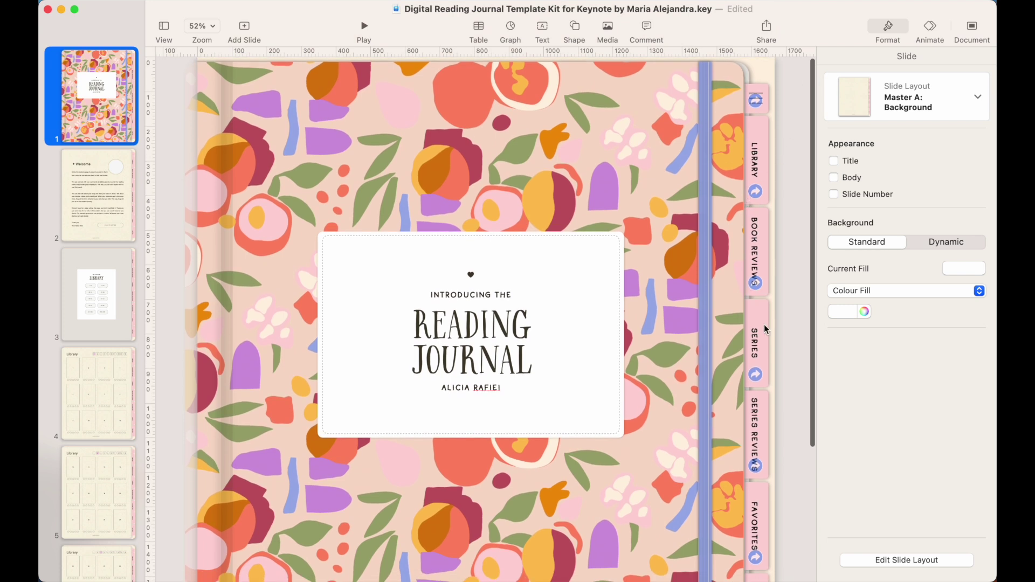
scroll(754, 339, down, 5)
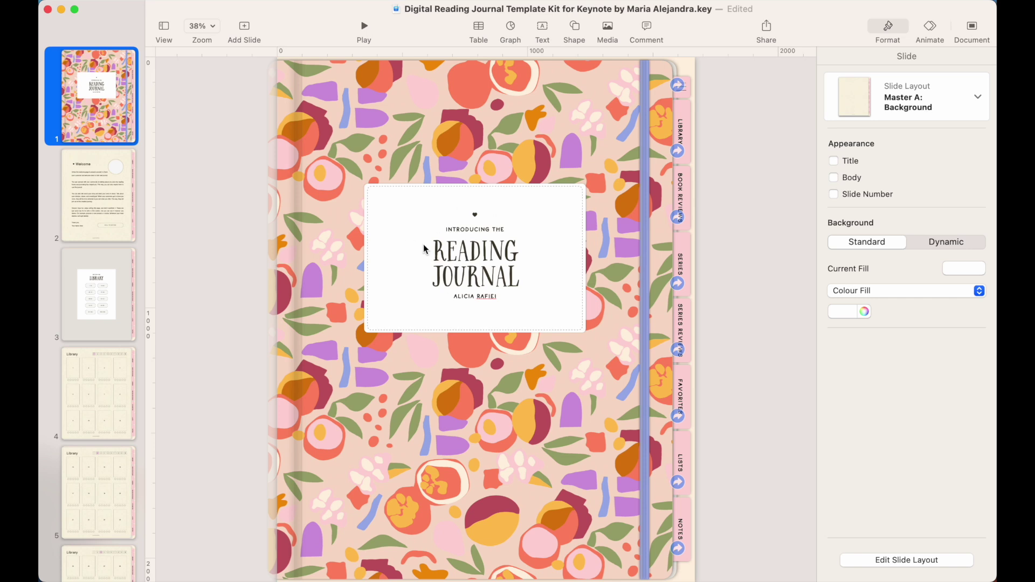
click(393, 188)
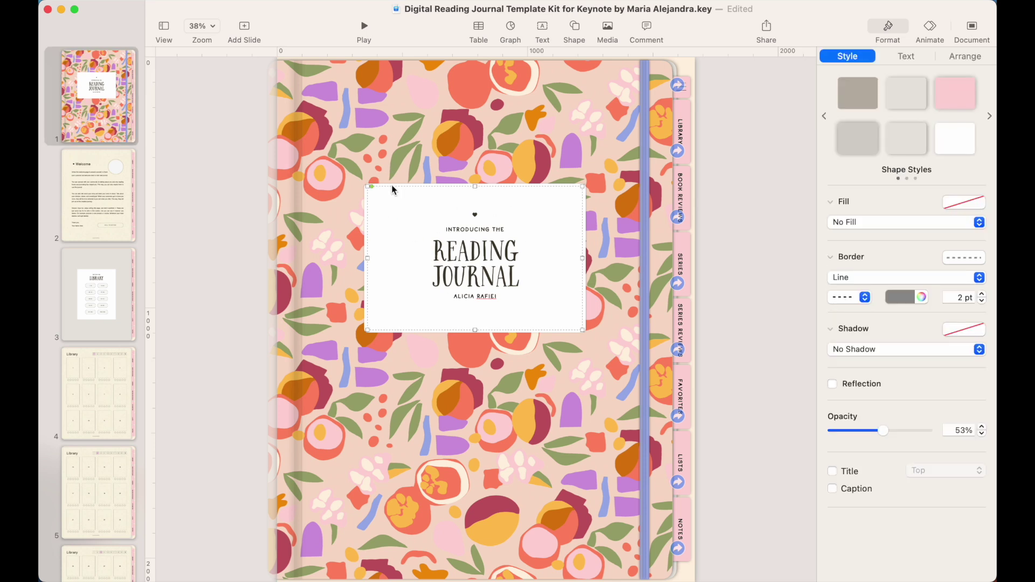
click(369, 279)
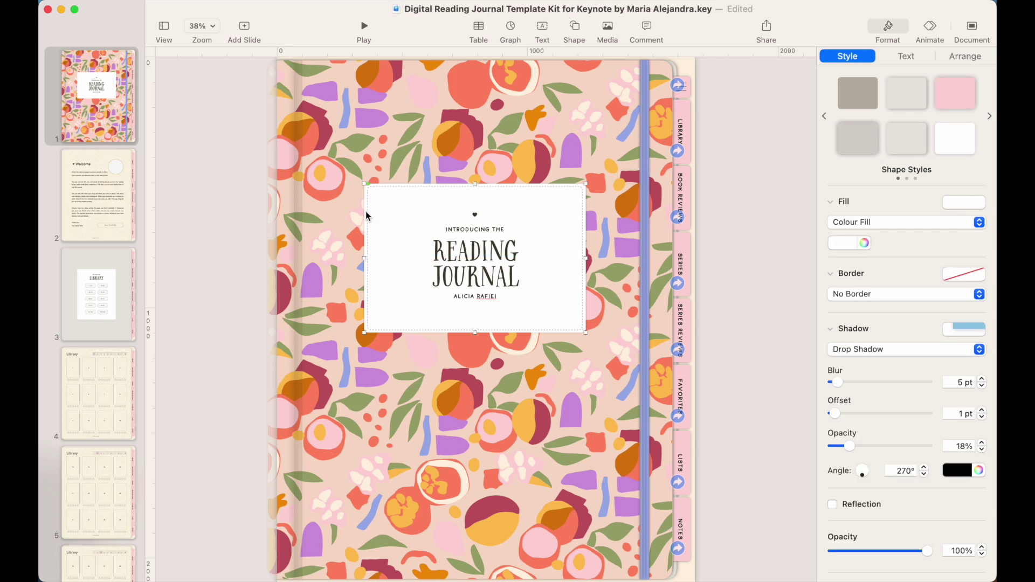
click(883, 223)
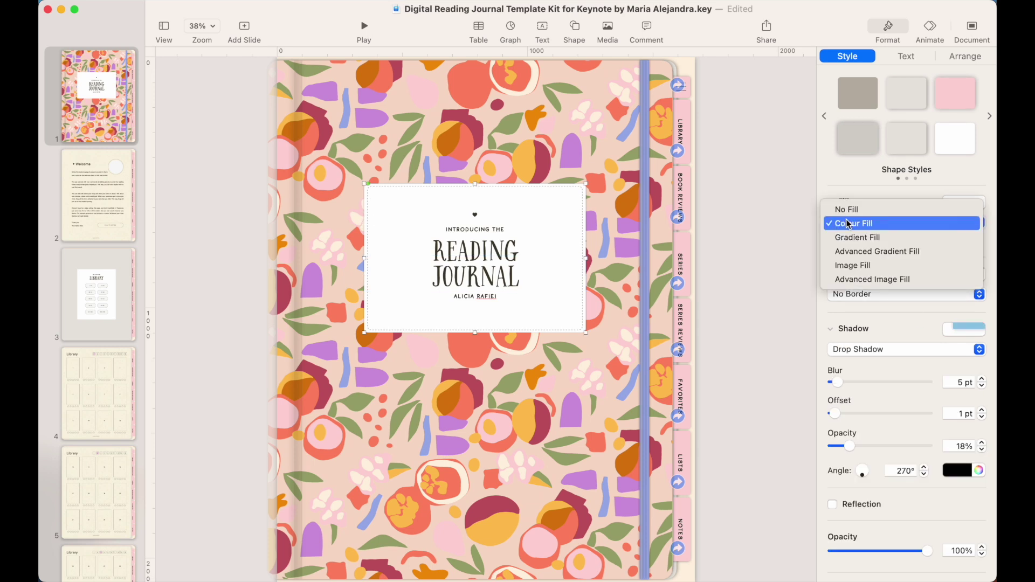
click(861, 265)
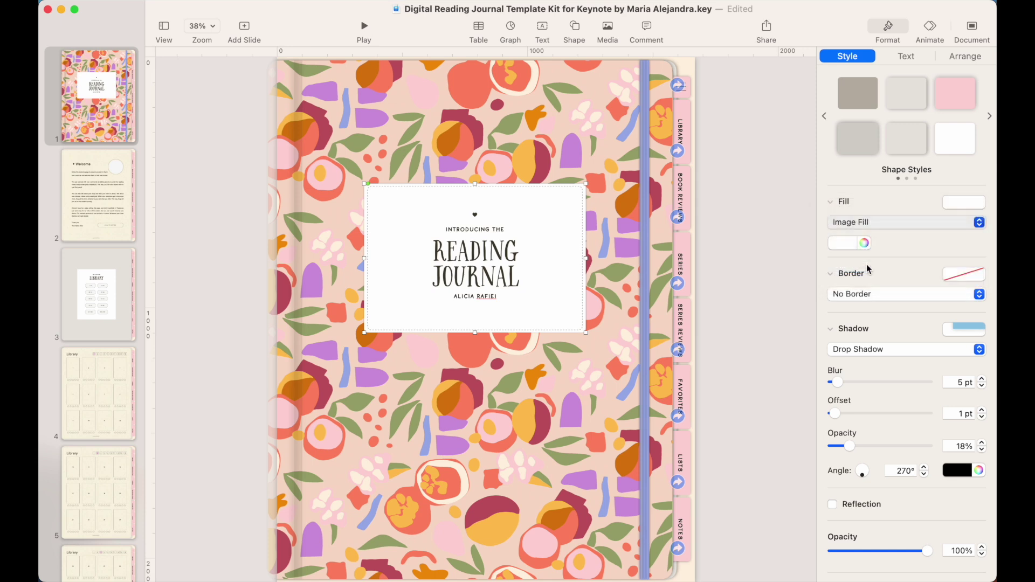
click(930, 264)
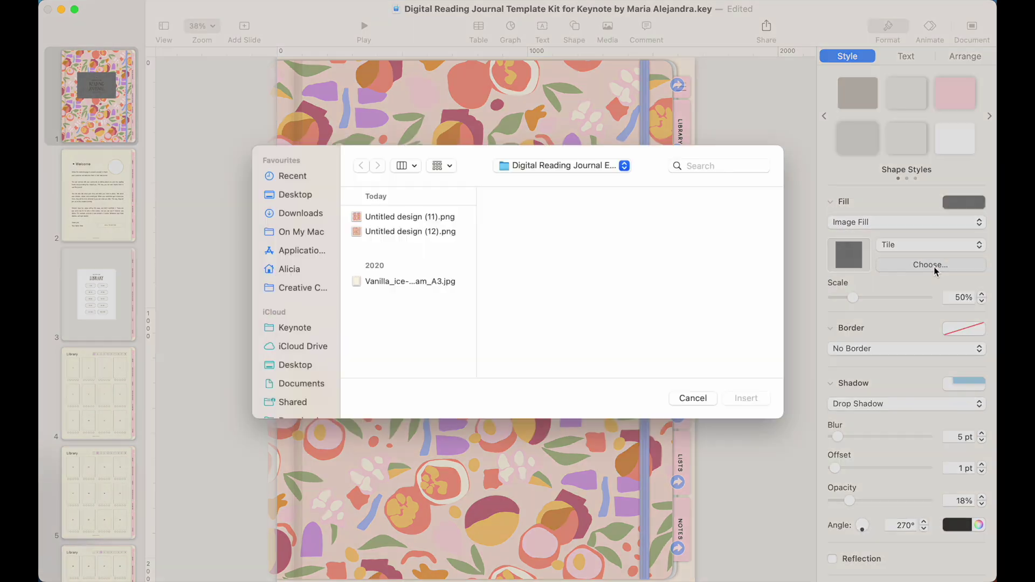
click(387, 296)
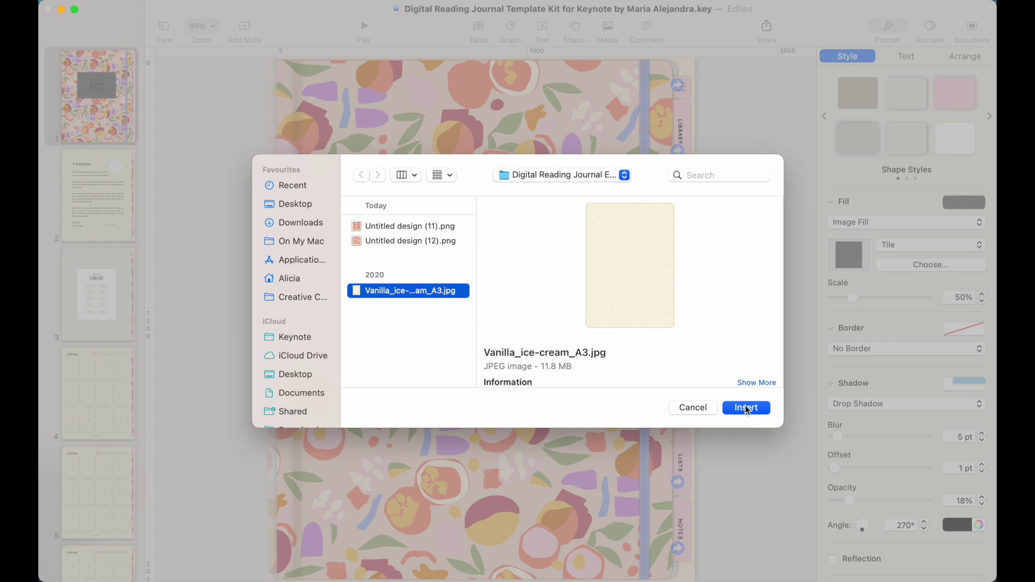
click(747, 407)
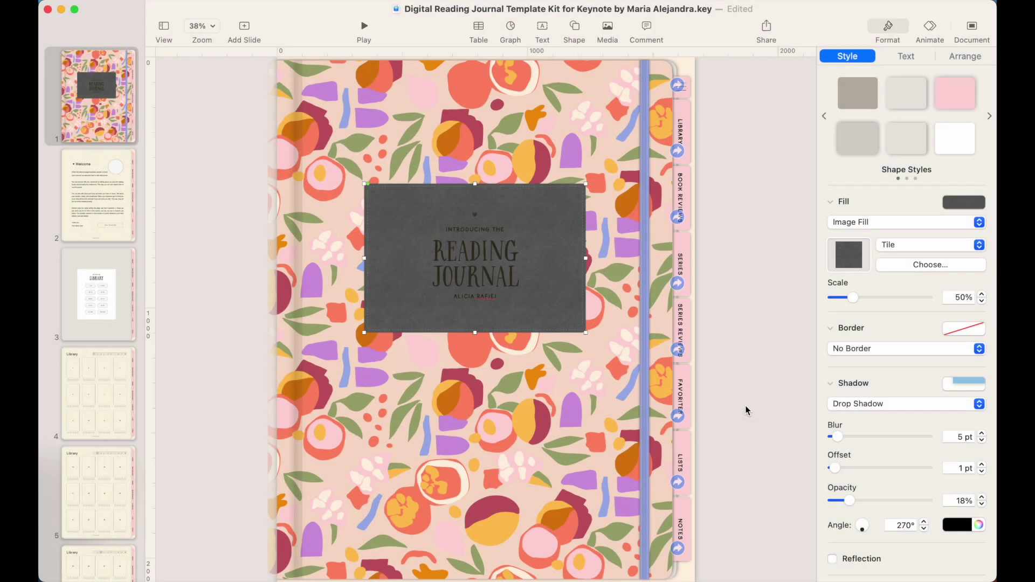
click(917, 245)
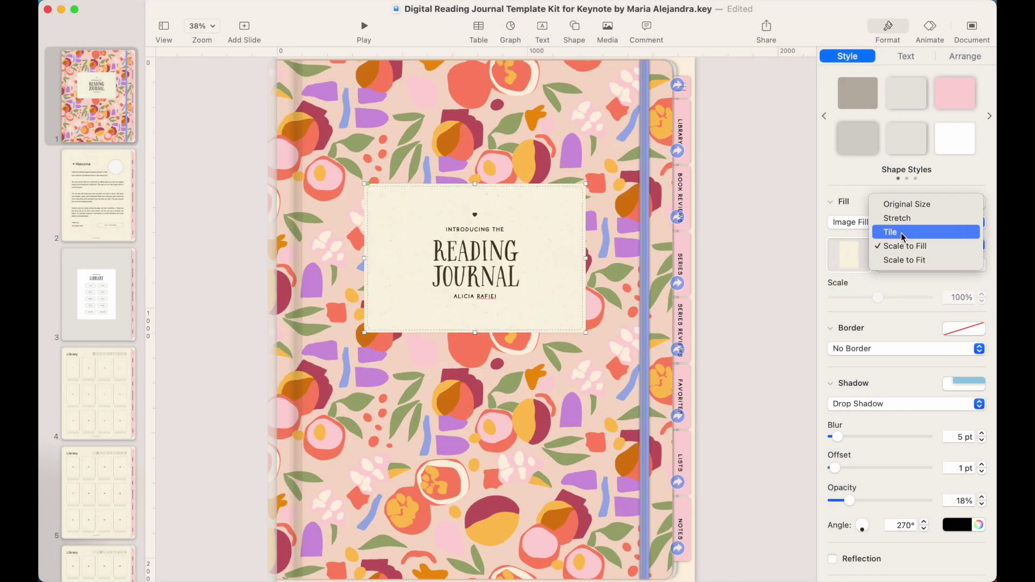
click(901, 232)
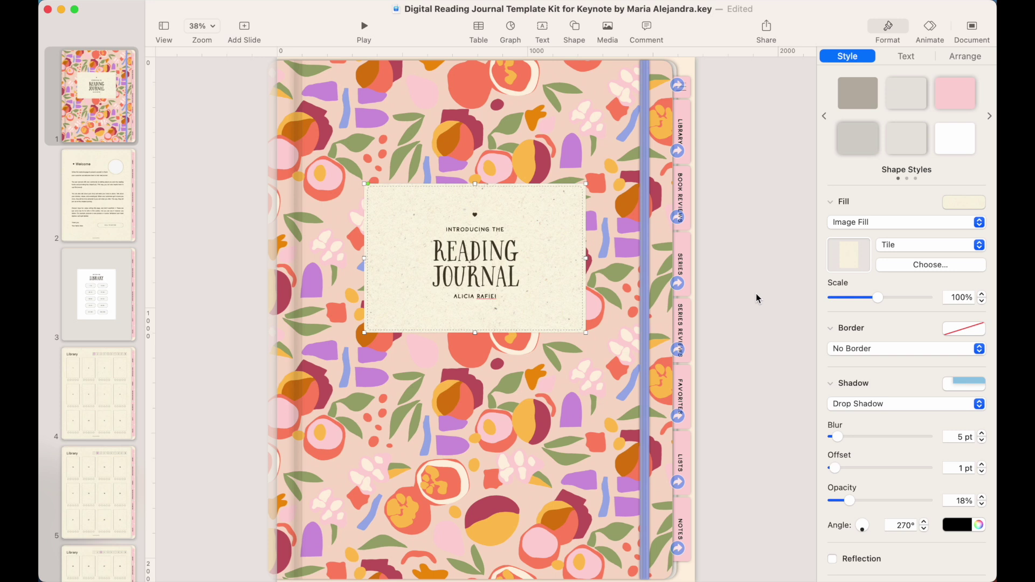
- Redefine the white shape style from the textured label and update all objects that use the style
right_click(961, 143)
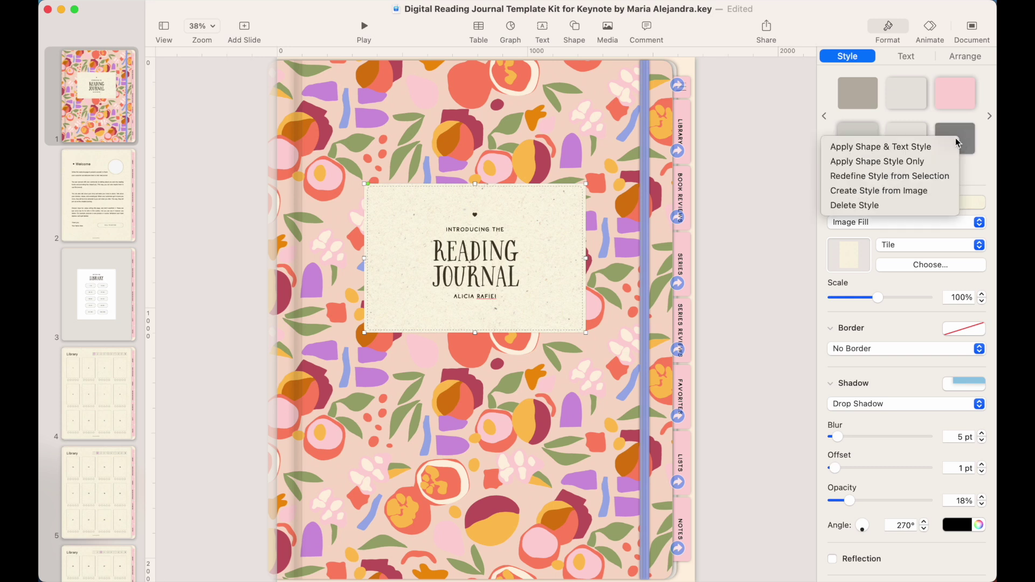
click(880, 176)
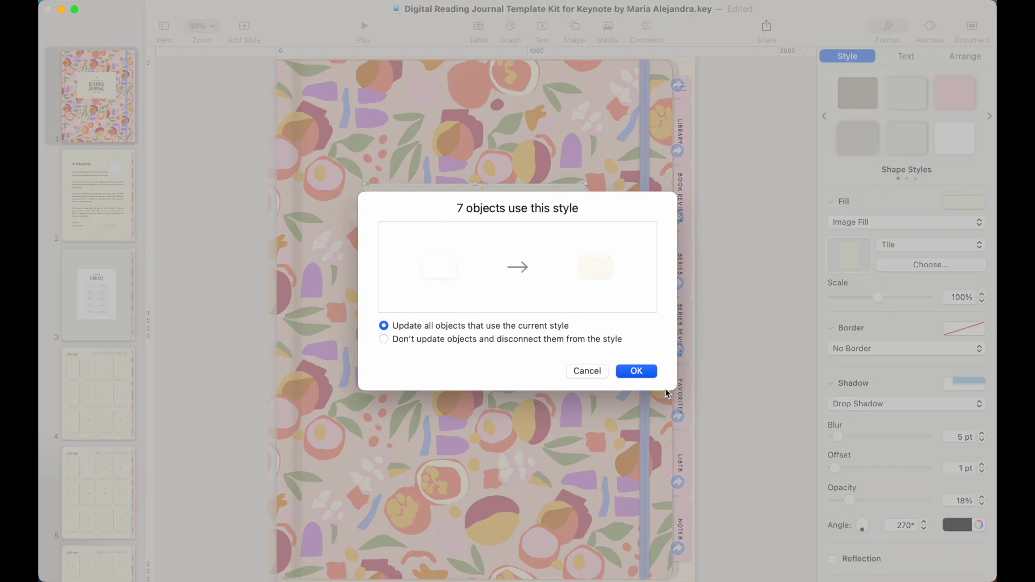
click(635, 370)
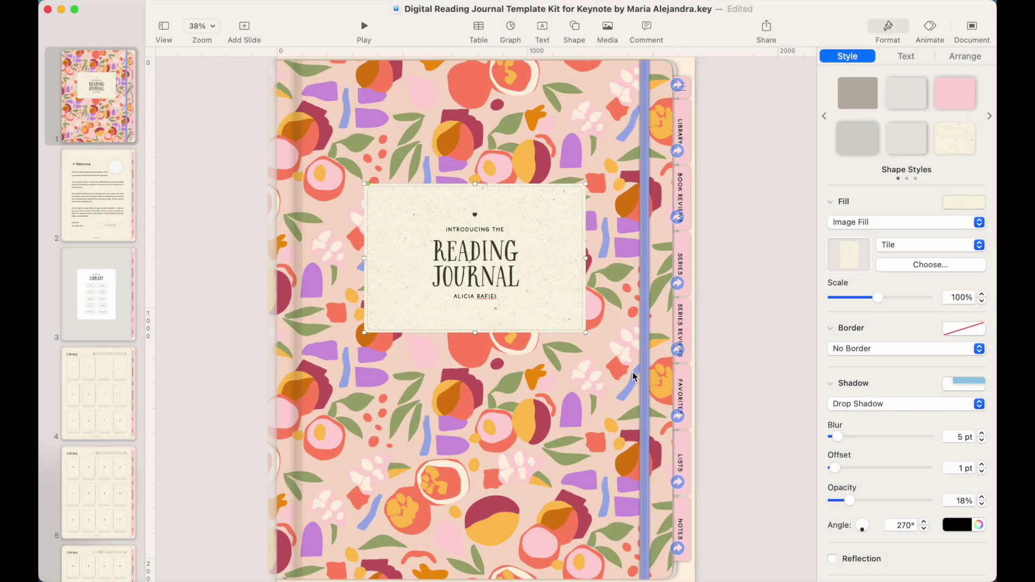
- Check the labels on the Library divider and the other section divider slides for the paper texture
click(124, 295)
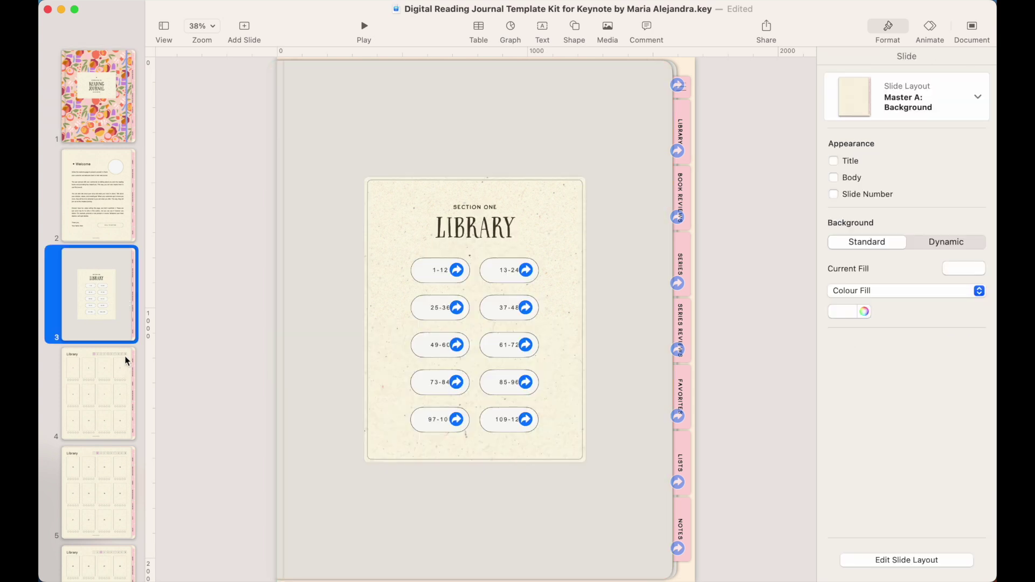
scroll(105, 396, down, 20)
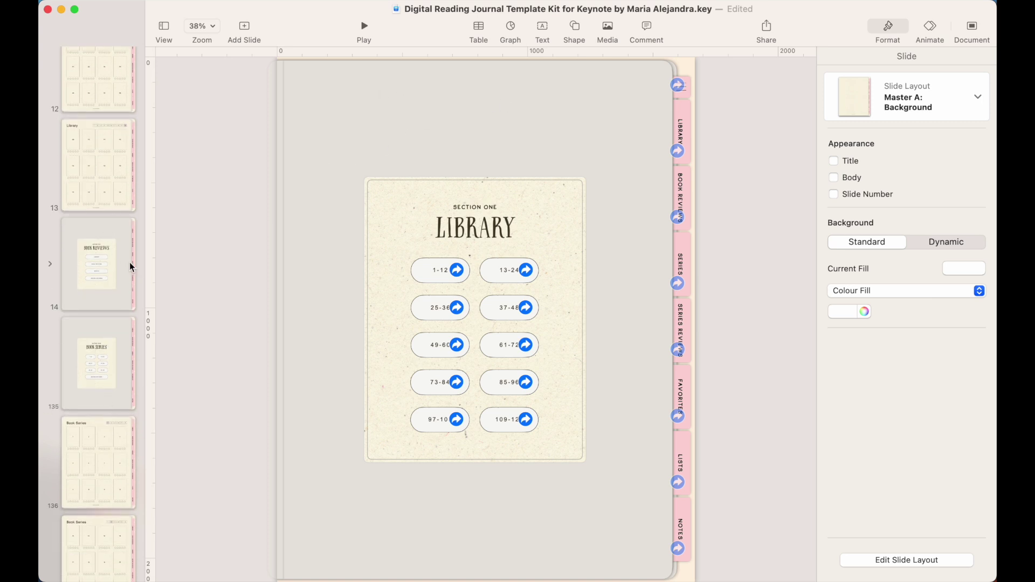
scroll(130, 264, down, 15)
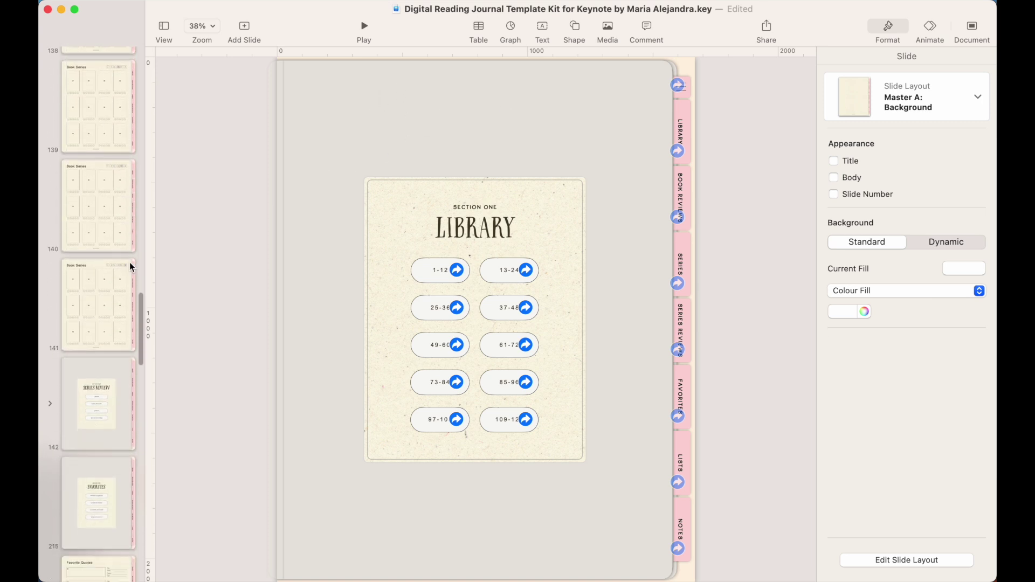
scroll(129, 262, down, 10)
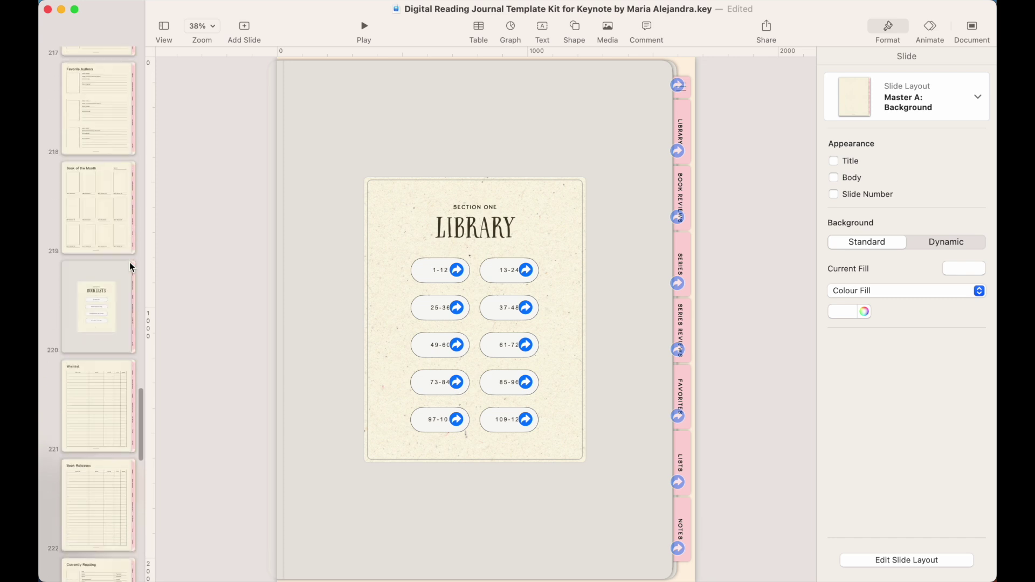
scroll(129, 262, down, 5)
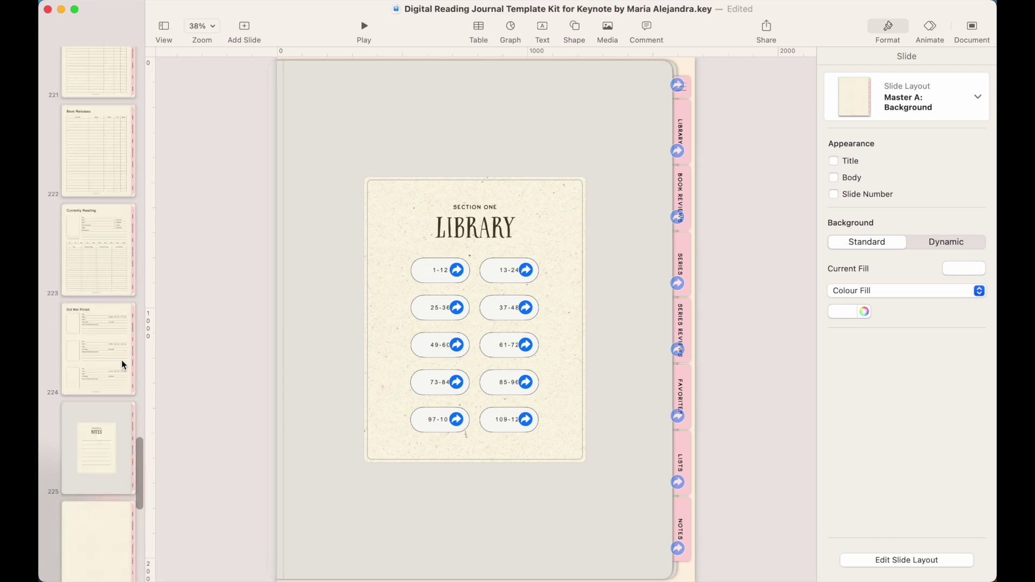
scroll(122, 360, up, 10)
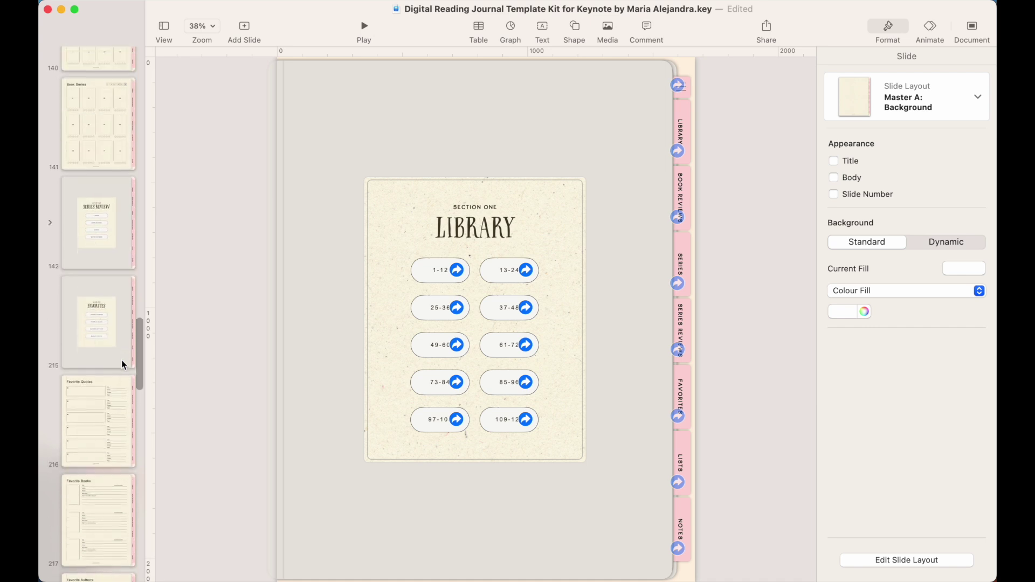
scroll(122, 360, up, 8)
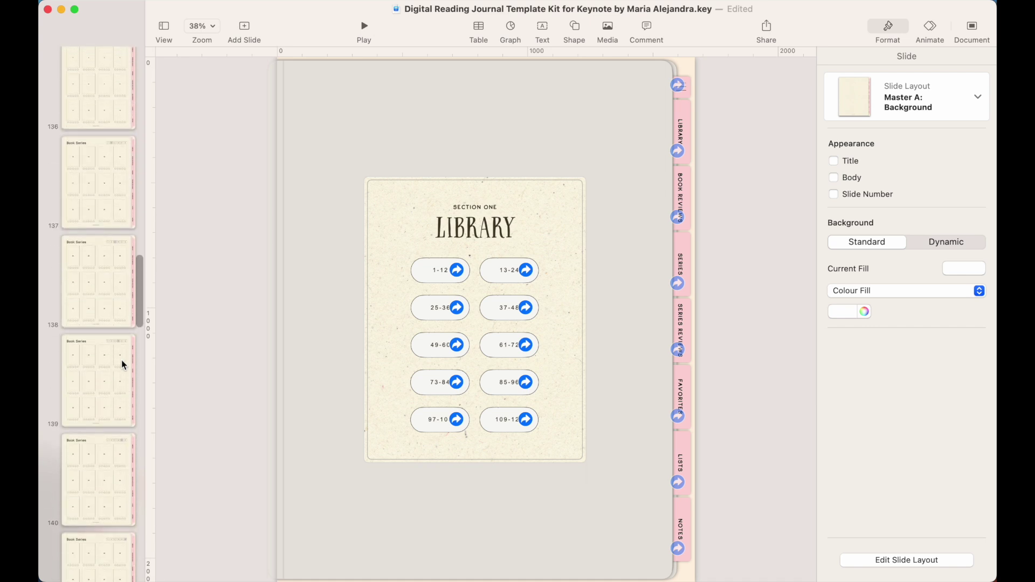
scroll(122, 360, up, 4)
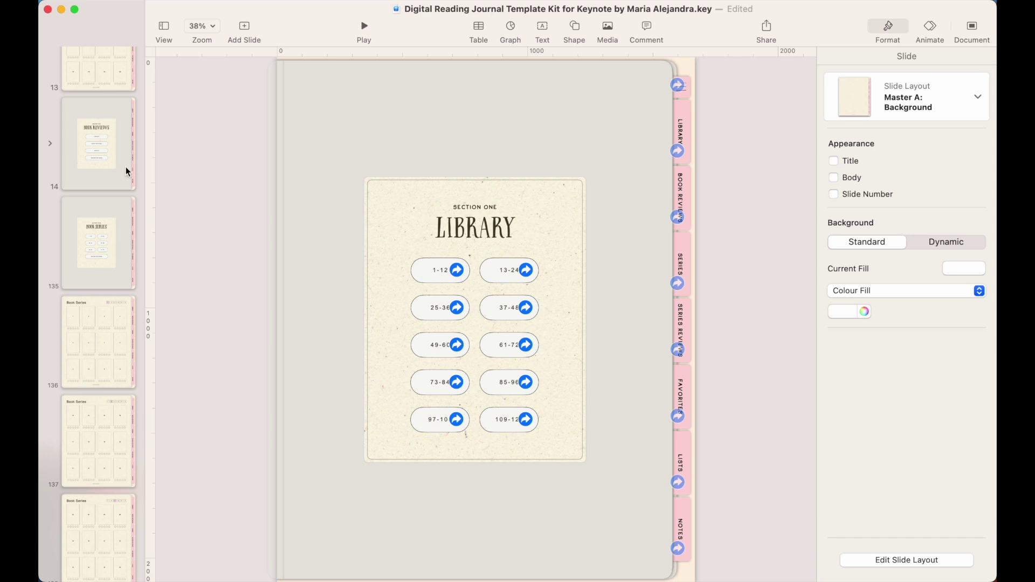
scroll(124, 242, up, 20)
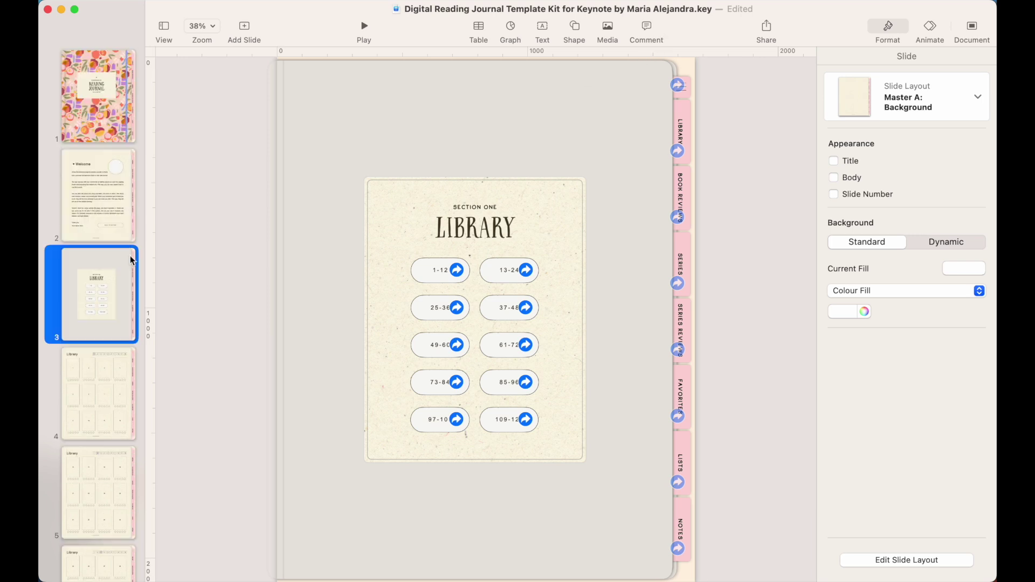
- Replace the grey colour fill of the Library divider's page shape with the checkered image Untitled design (11).png
click(625, 79)
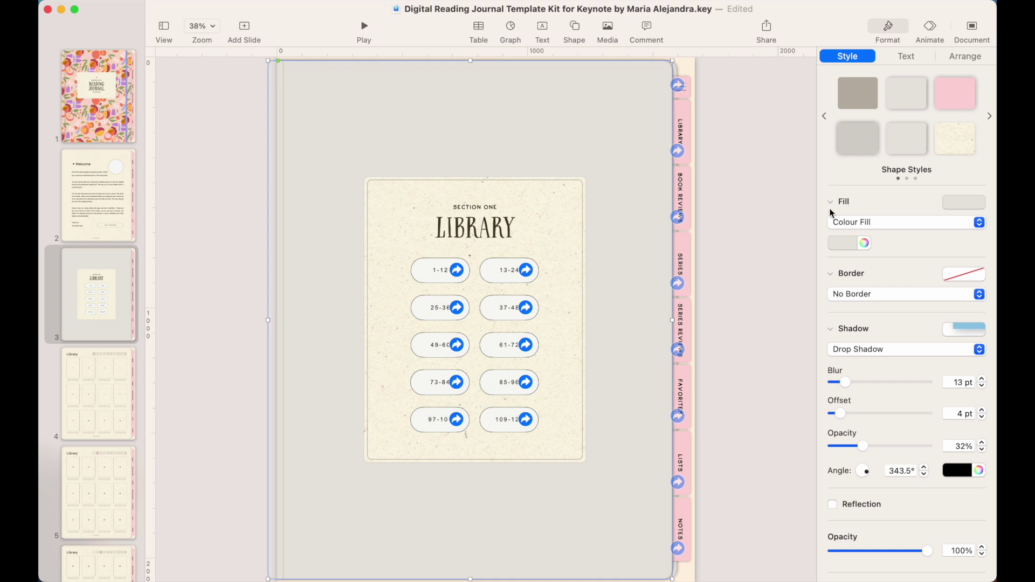
click(877, 227)
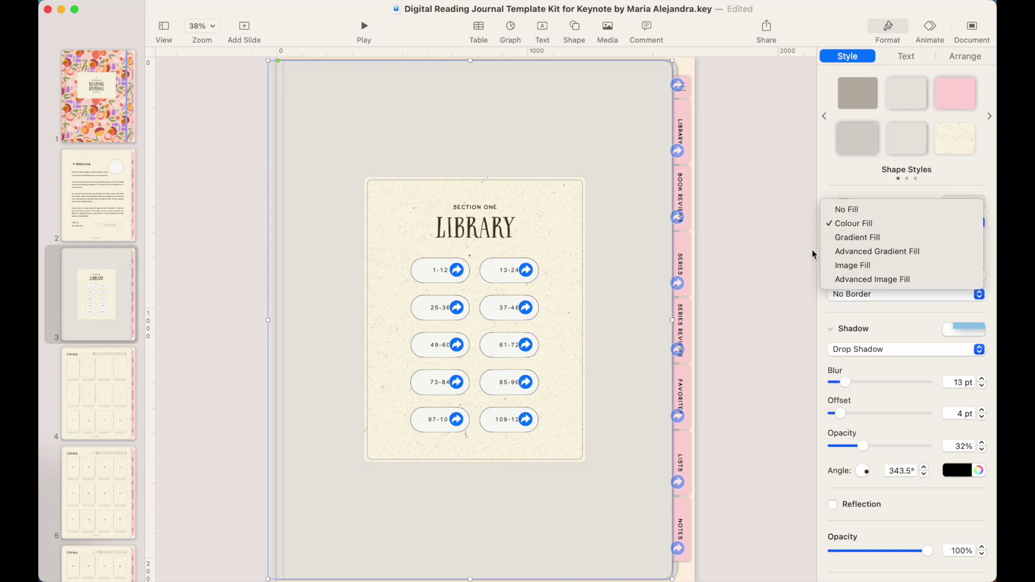
click(858, 266)
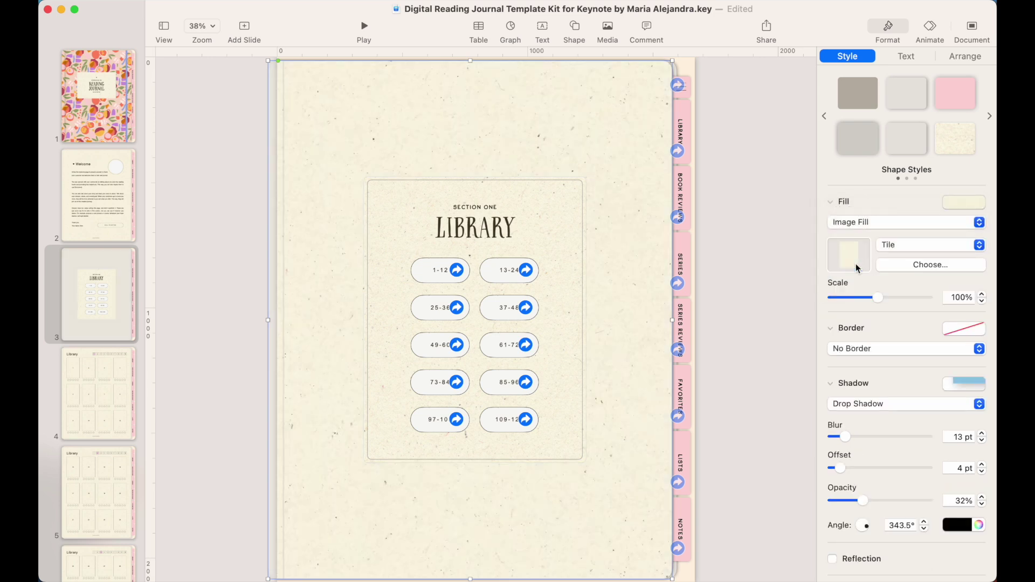
click(936, 263)
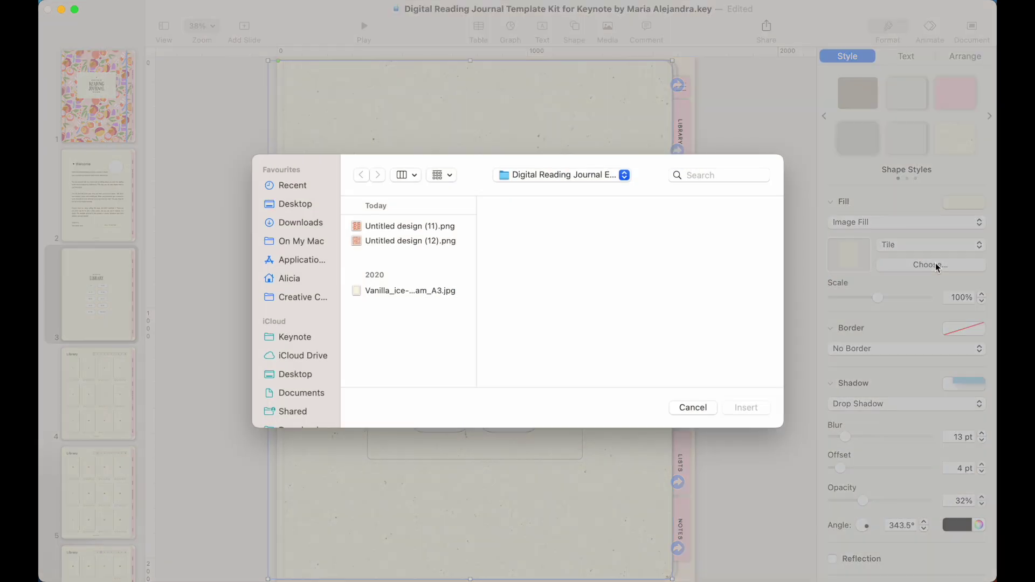
click(394, 226)
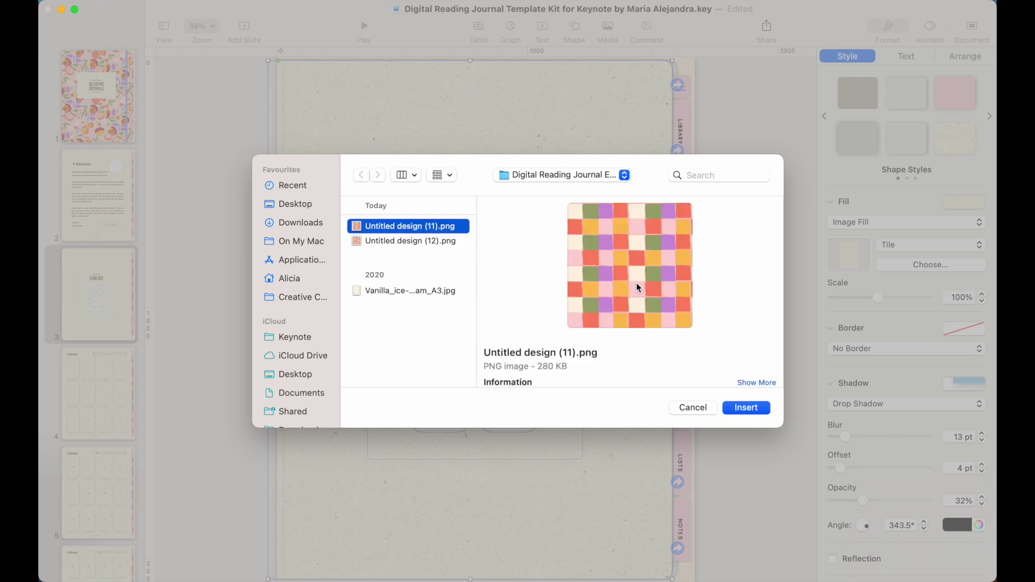
click(757, 410)
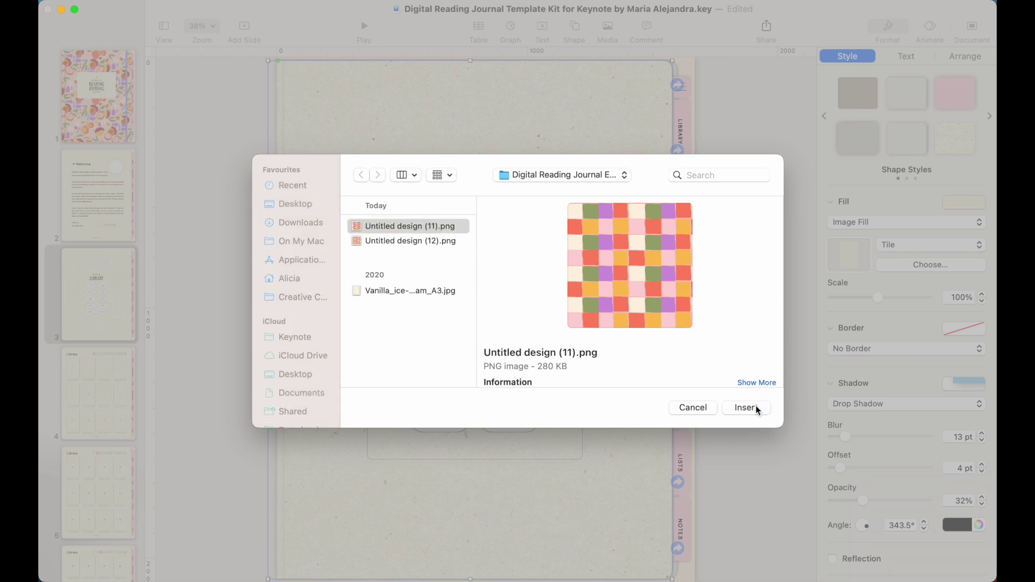
- Tile the checkered pattern on the Library divider and set its scale to 34%
click(978, 246)
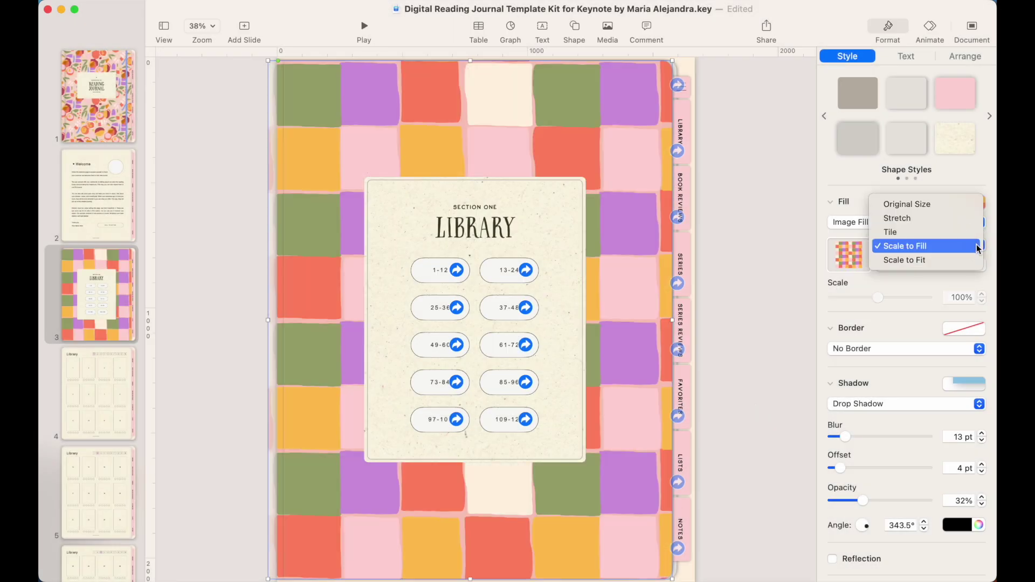
click(964, 231)
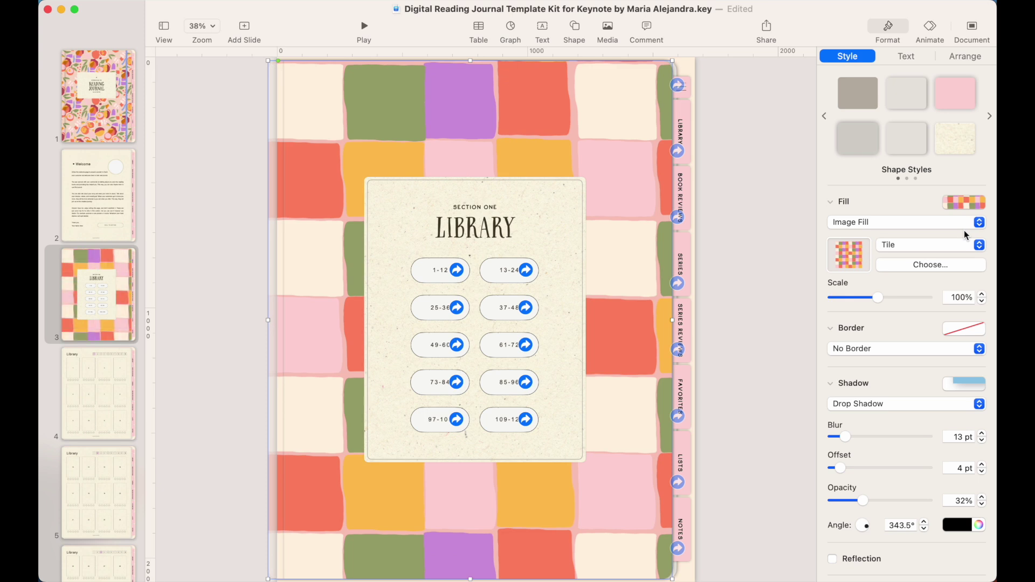
drag(877, 297, 846, 303)
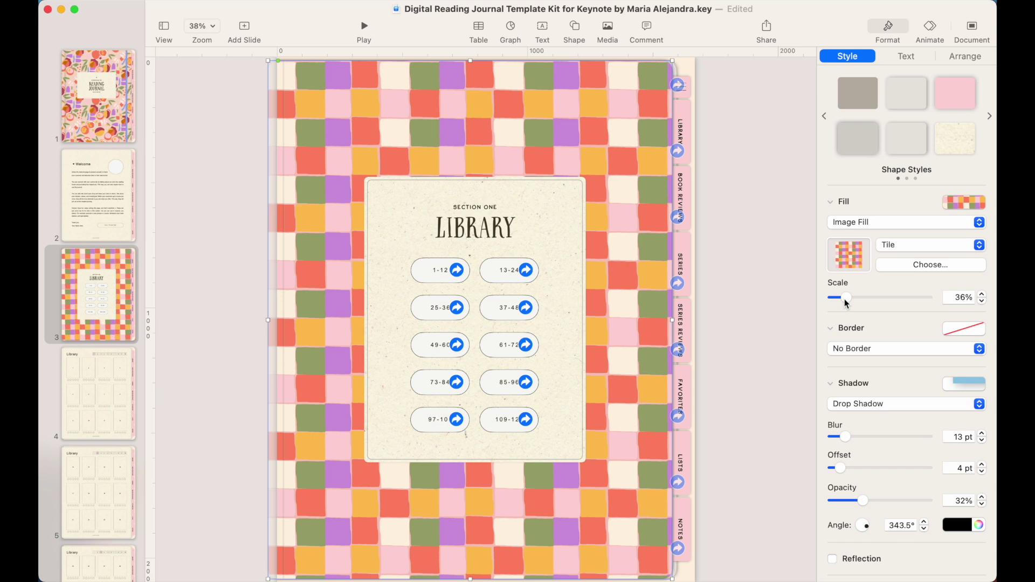
drag(847, 302, 846, 301)
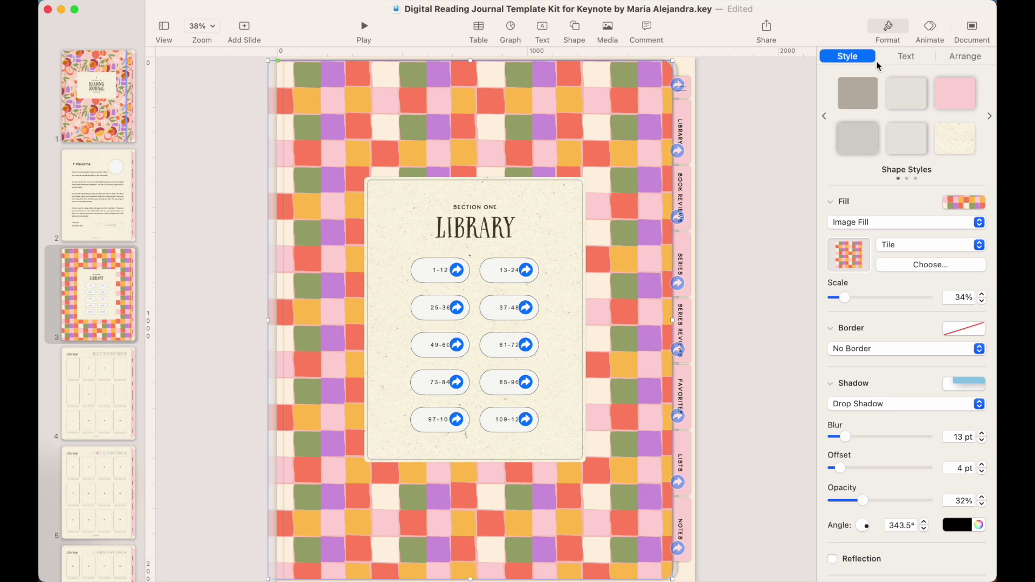
- Redefine the shape style from the checkered Library divider and update all objects that use the style
right_click(907, 136)
click(835, 171)
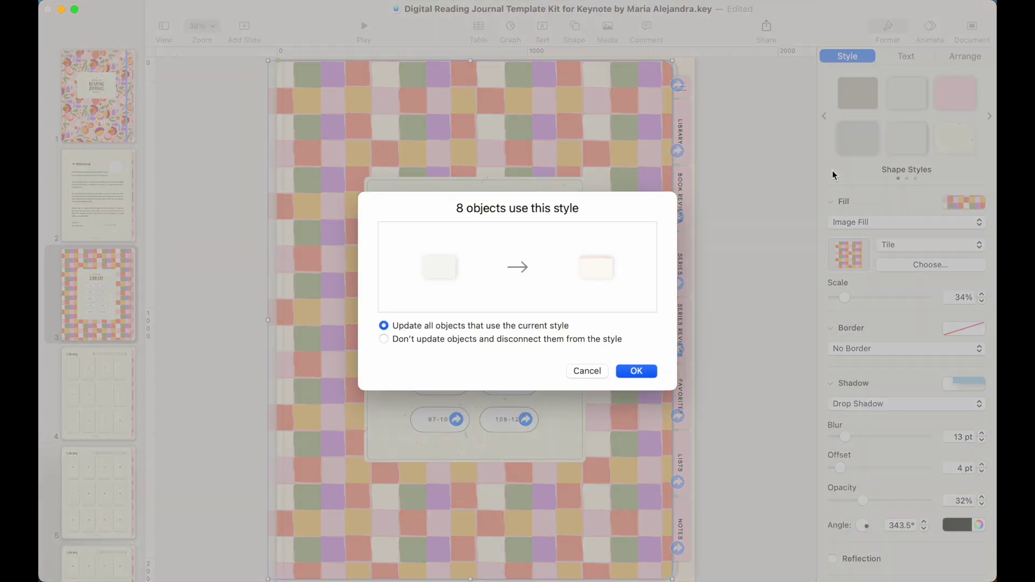
click(637, 371)
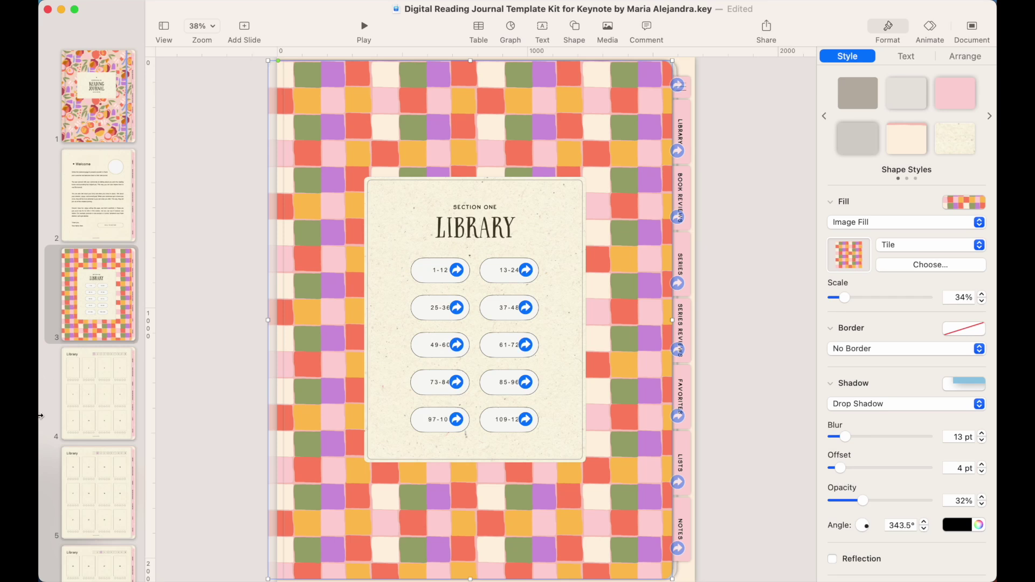
- Check the Book Reviews and Book Series divider slides for the checkered pattern
scroll(114, 428, down, 15)
scroll(114, 428, down, 5)
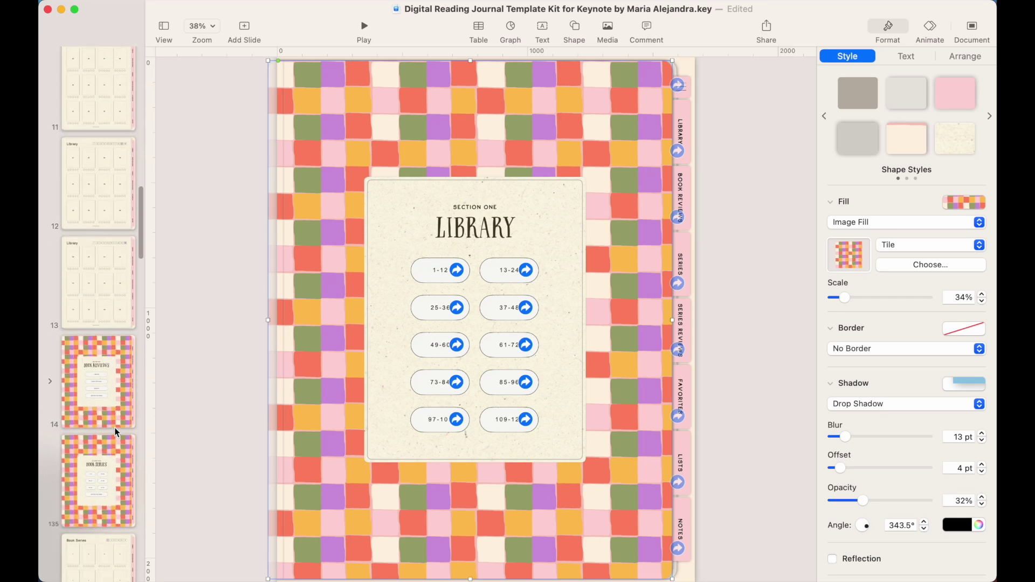
click(125, 346)
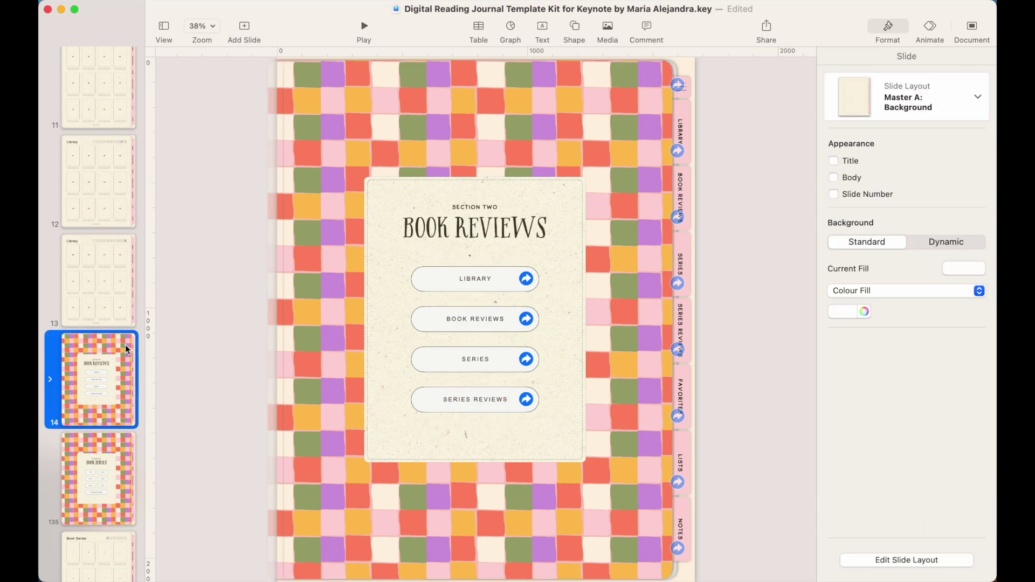
click(114, 443)
scroll(113, 443, down, 3)
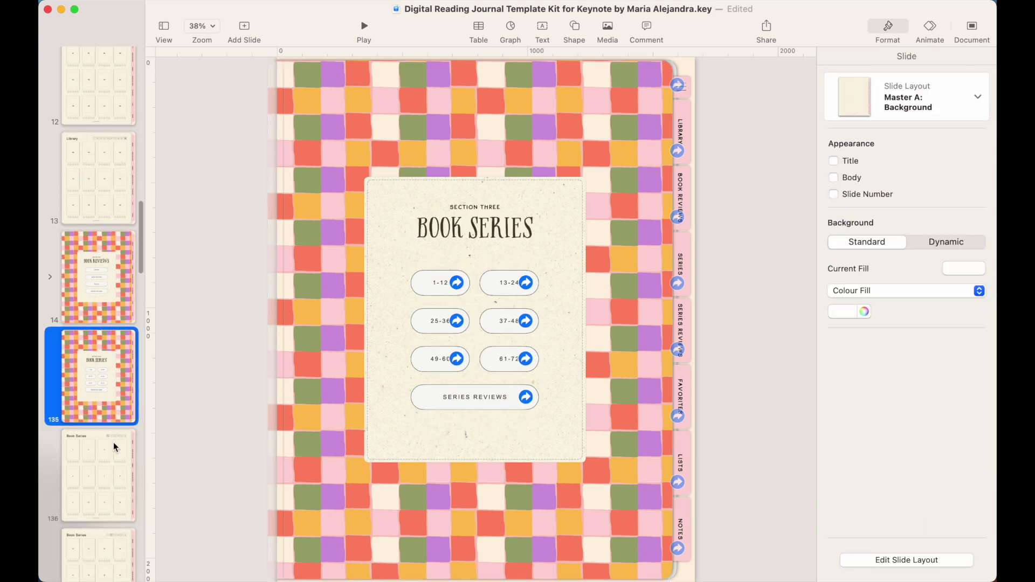
scroll(113, 442, up, 15)
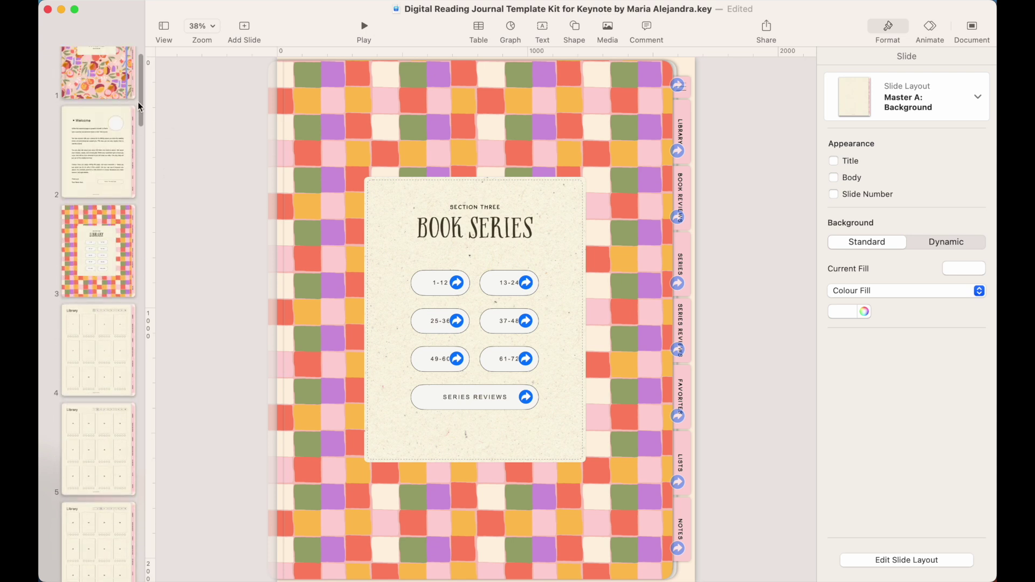
- Change the font of the Library title on slide 4 to Bakersfield Script
click(111, 364)
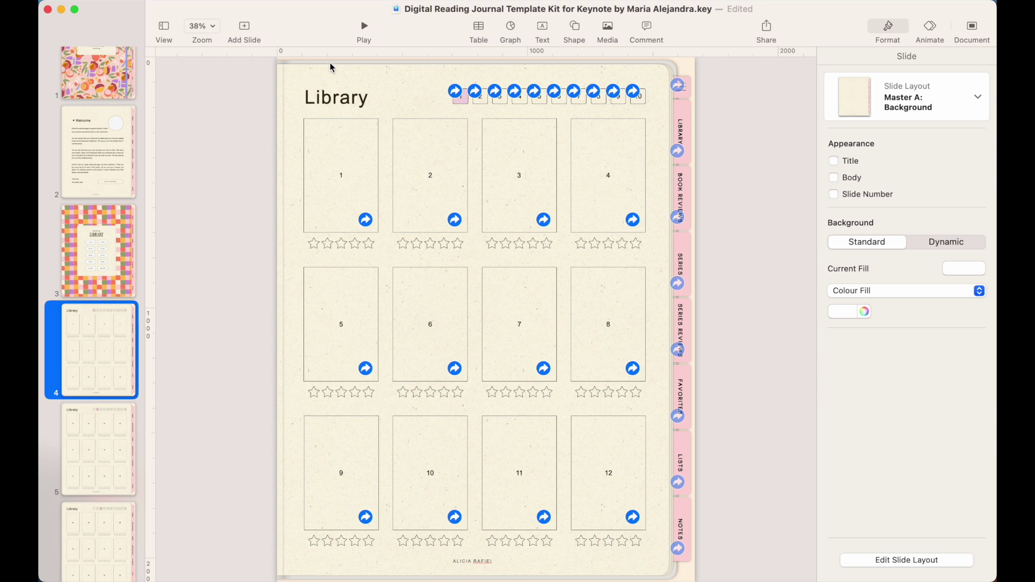
click(343, 104)
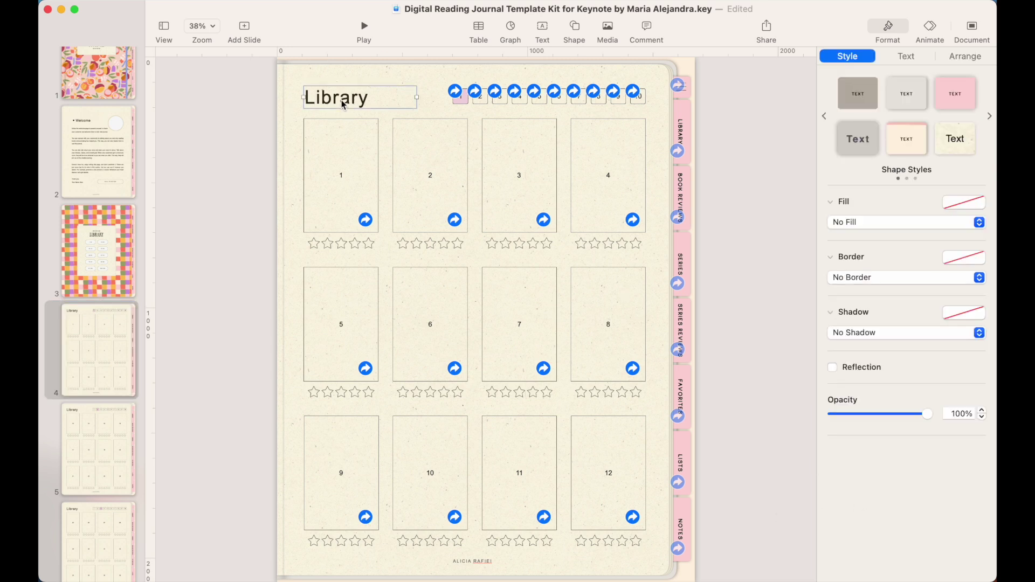
click(911, 58)
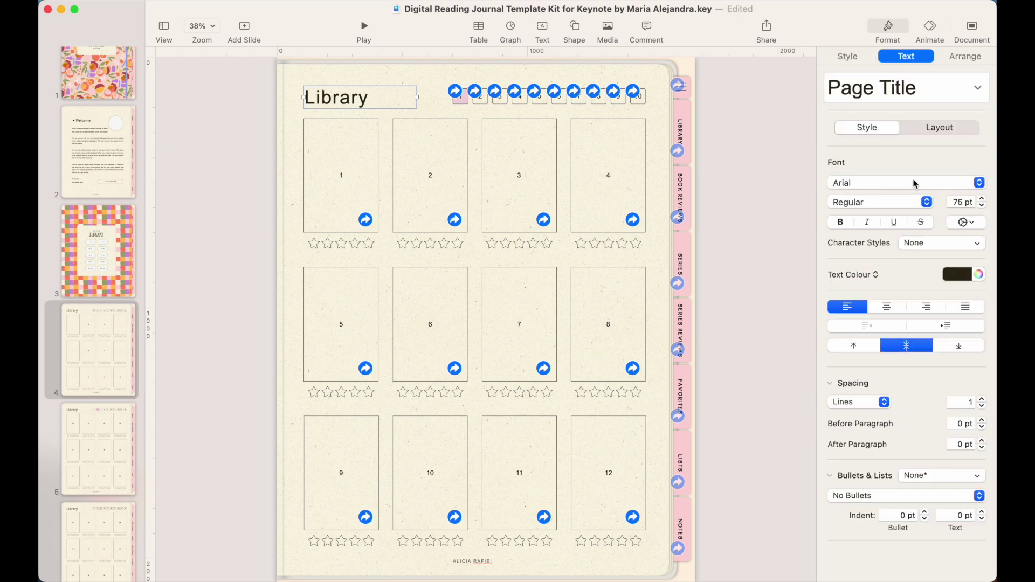
click(982, 185)
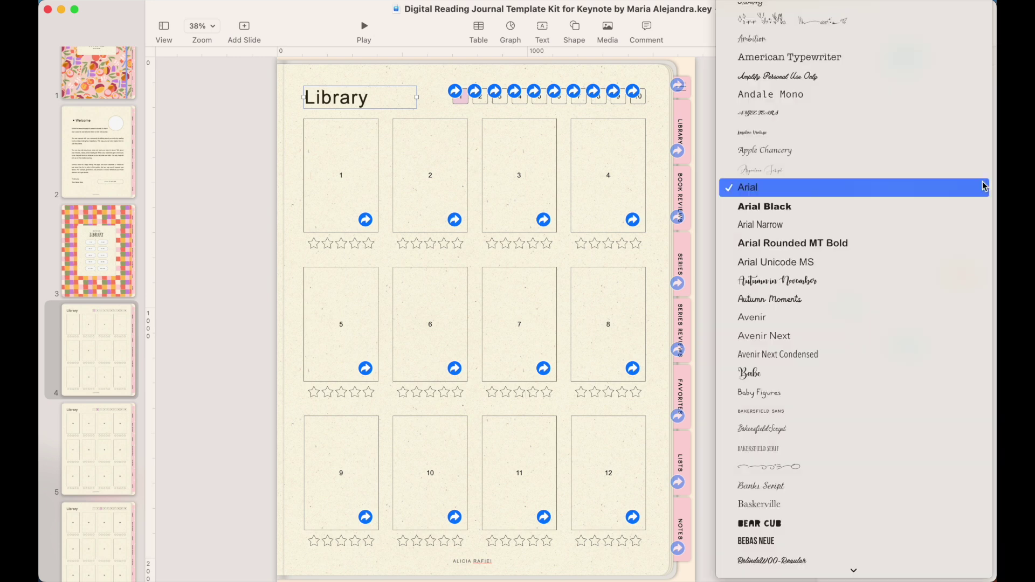
scroll(893, 95, up, 10)
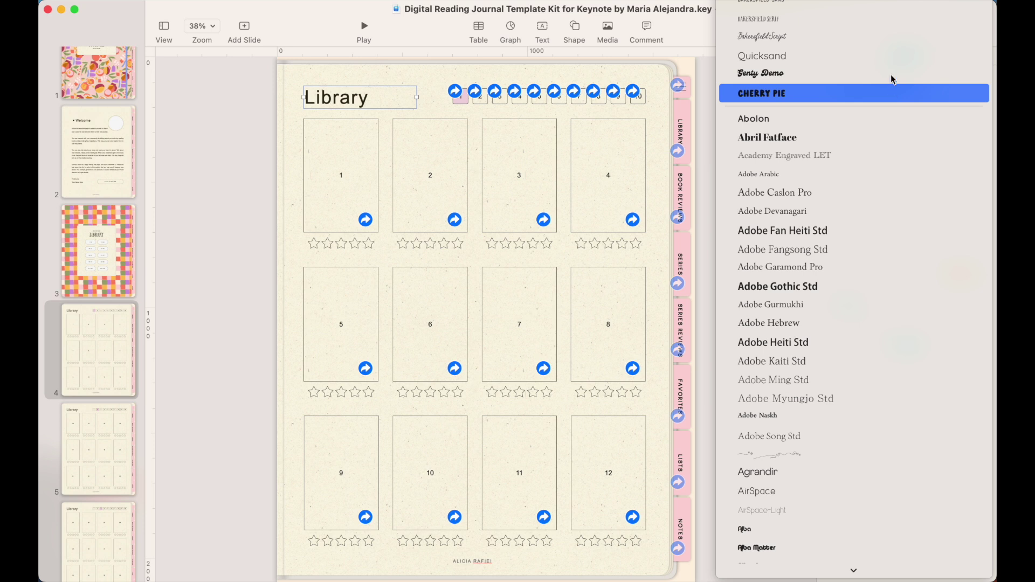
click(787, 37)
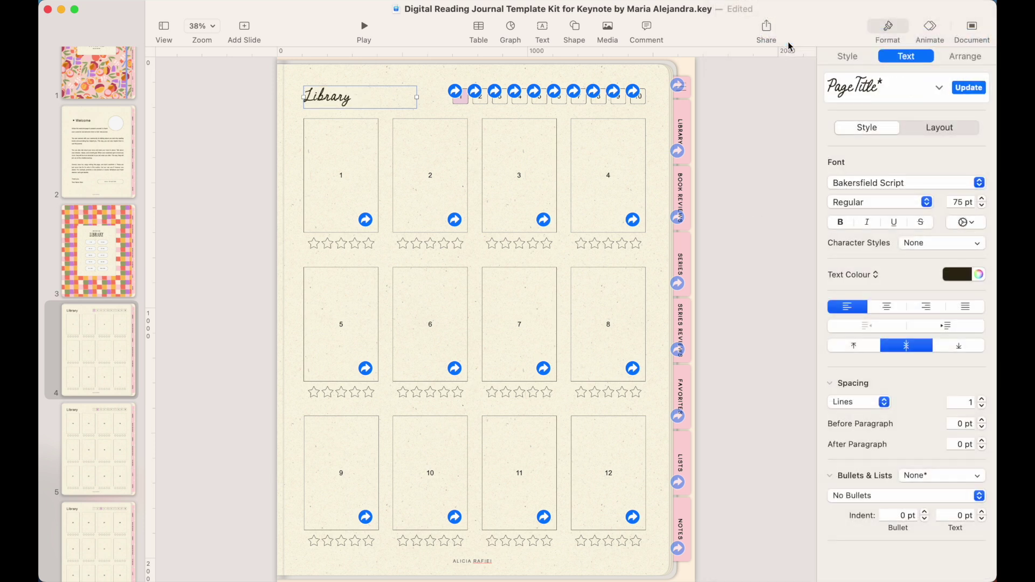
- Set the Library page title's size to 95 pt and update the Page Title paragraph style to match
click(958, 202)
key(Return)
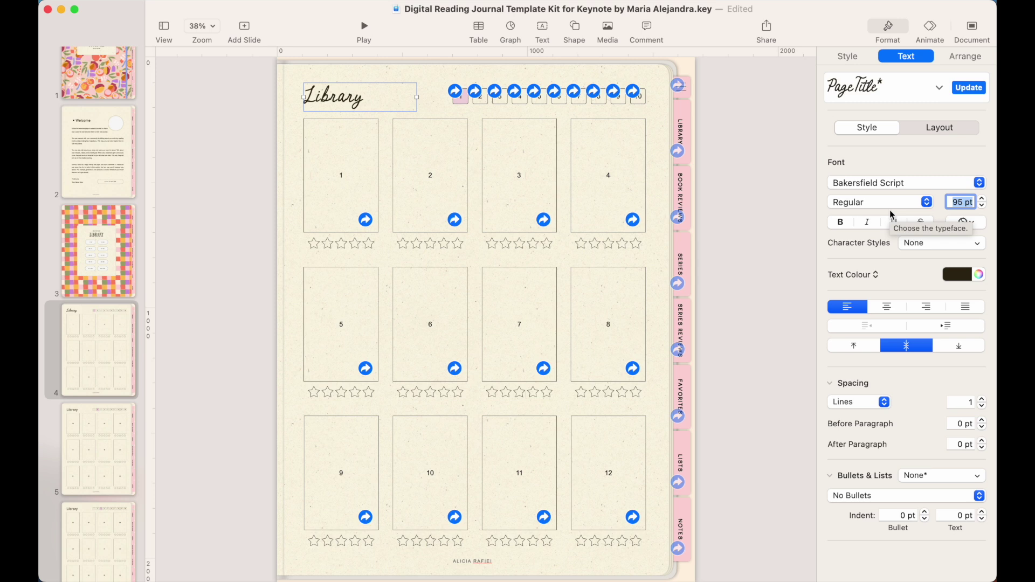
click(970, 88)
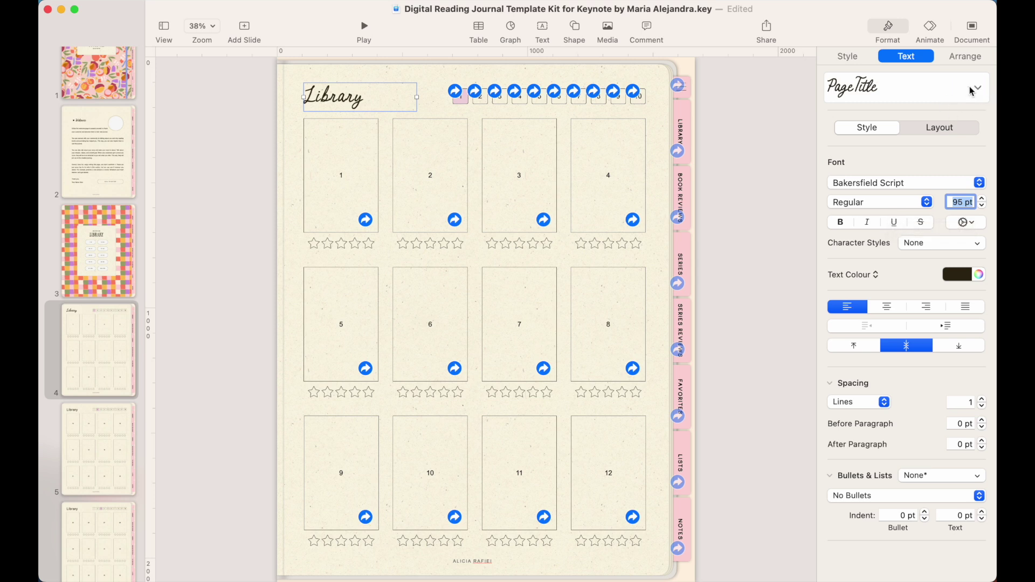
- Check the titles on the other Library pages and the Book Series pages for the new script font
click(118, 424)
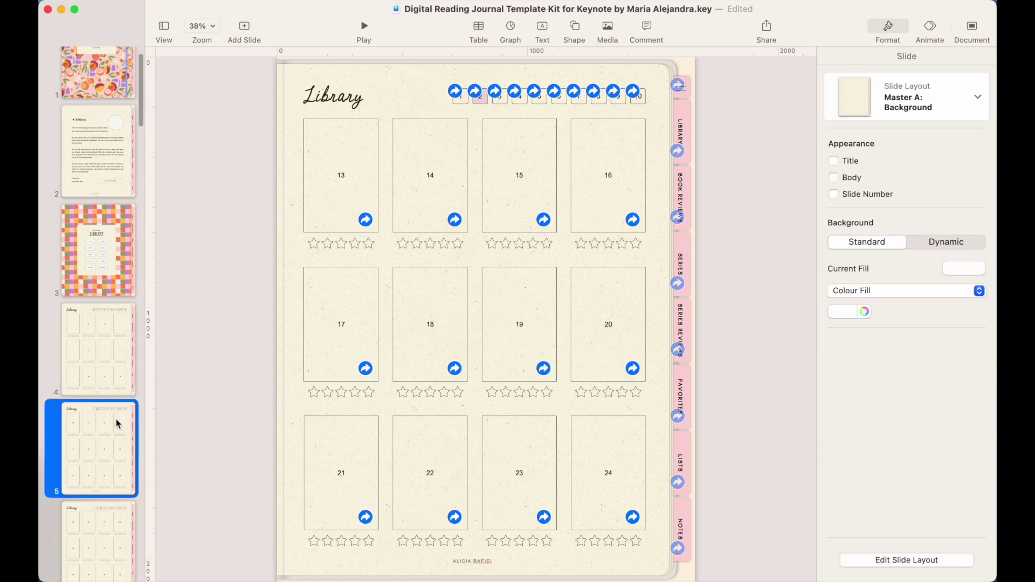
scroll(116, 429, down, 3)
scroll(111, 428, down, 2)
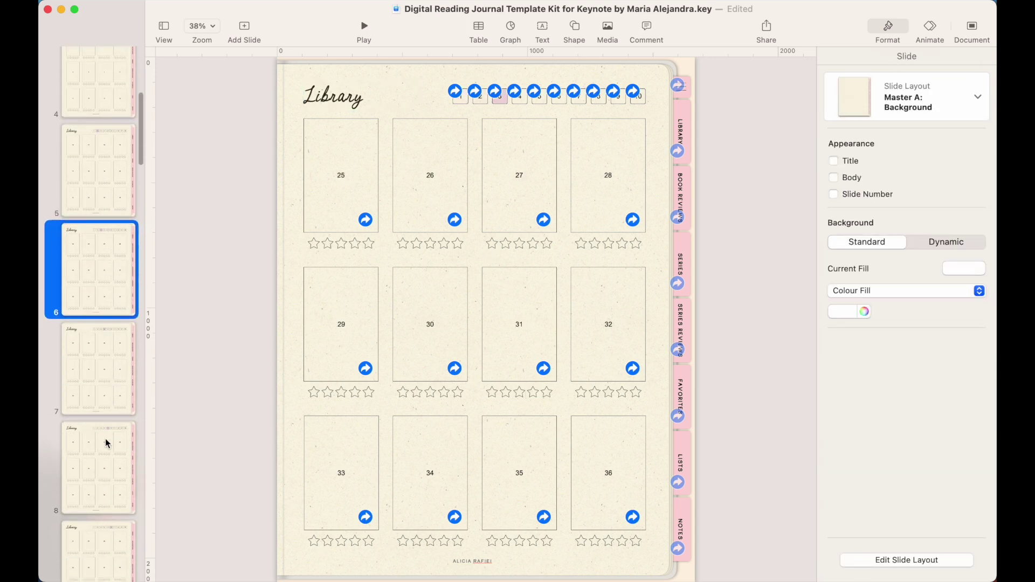
click(105, 438)
scroll(105, 438, down, 5)
scroll(105, 438, down, 10)
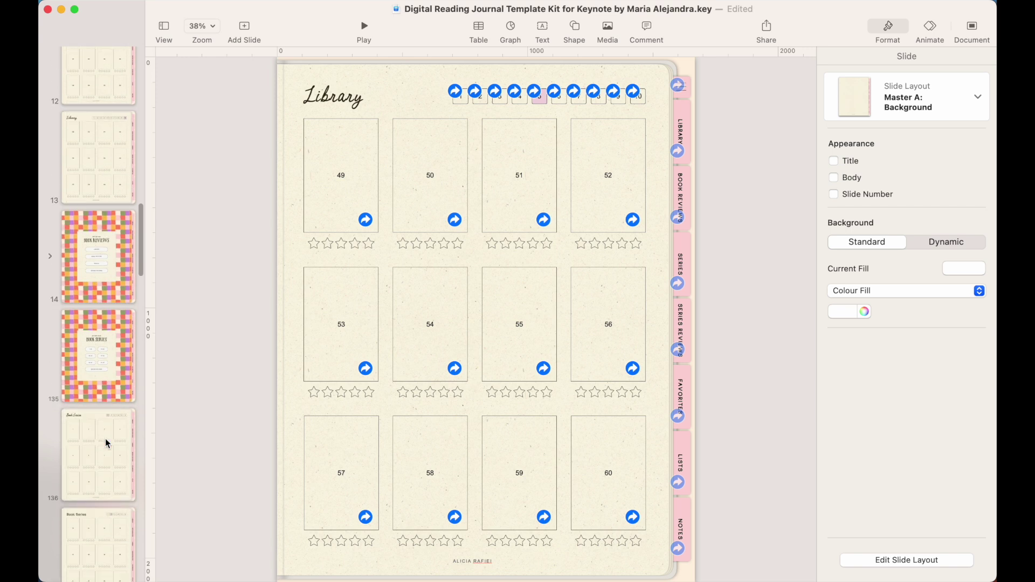
- Change the font of the Library button on the Book Reviews divider to Bakersfield Sans
click(106, 277)
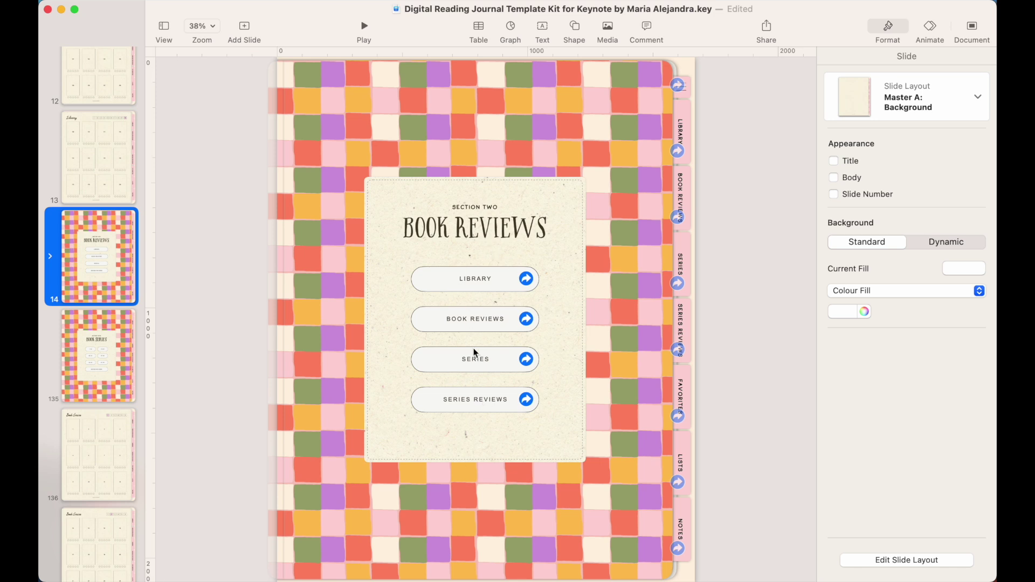
click(482, 277)
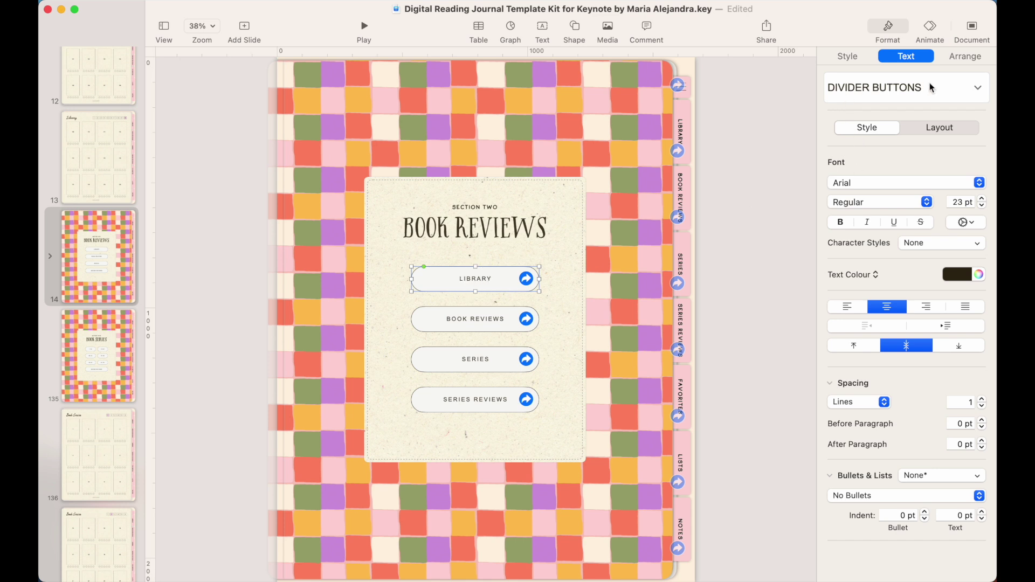
click(979, 182)
scroll(880, 115, up, 1)
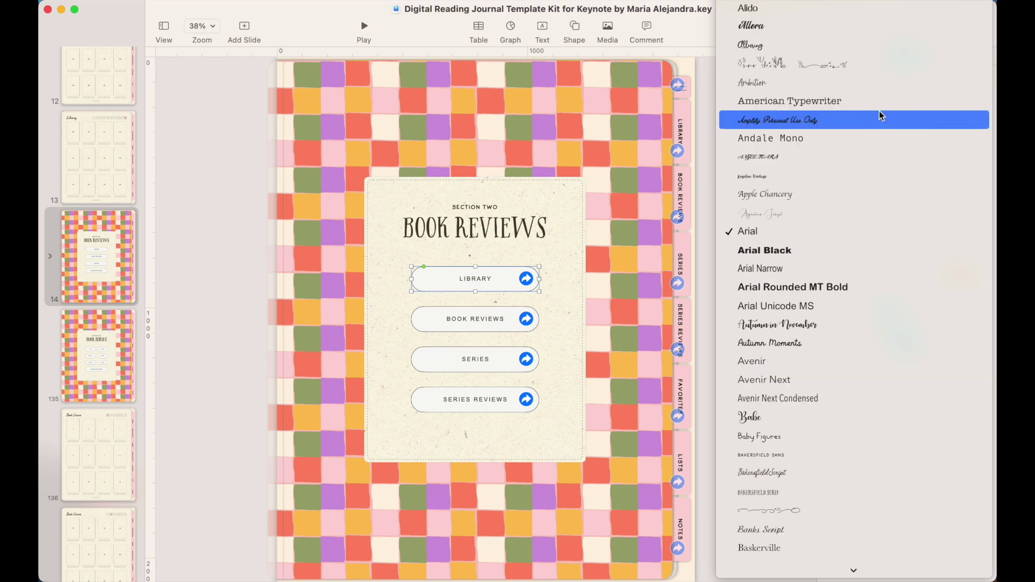
scroll(880, 115, up, 5)
click(866, 27)
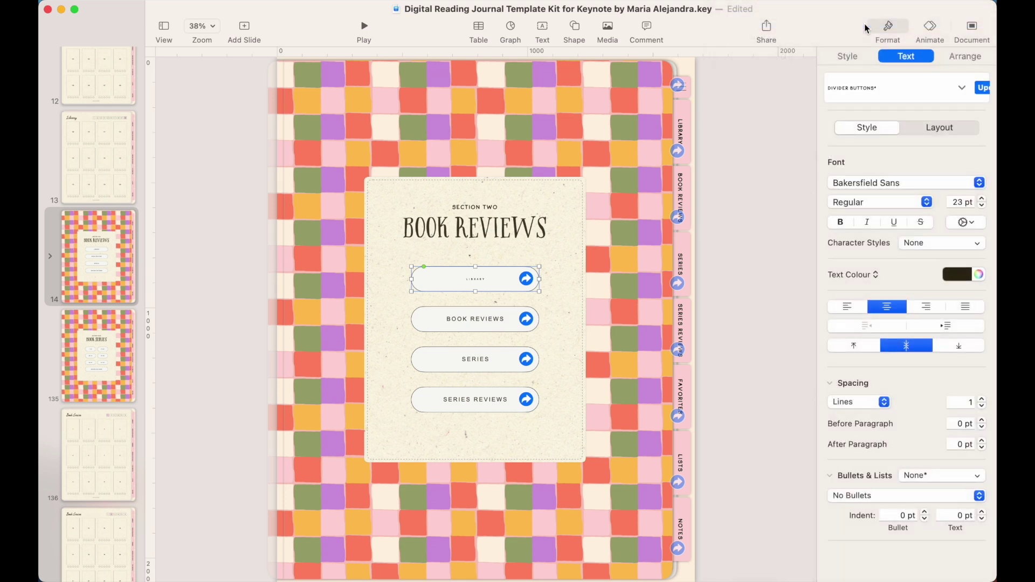
- Set the Library button's text size to 60 pt and its character spacing to 1%
double_click(960, 203)
key(BackSpace)
key(Return)
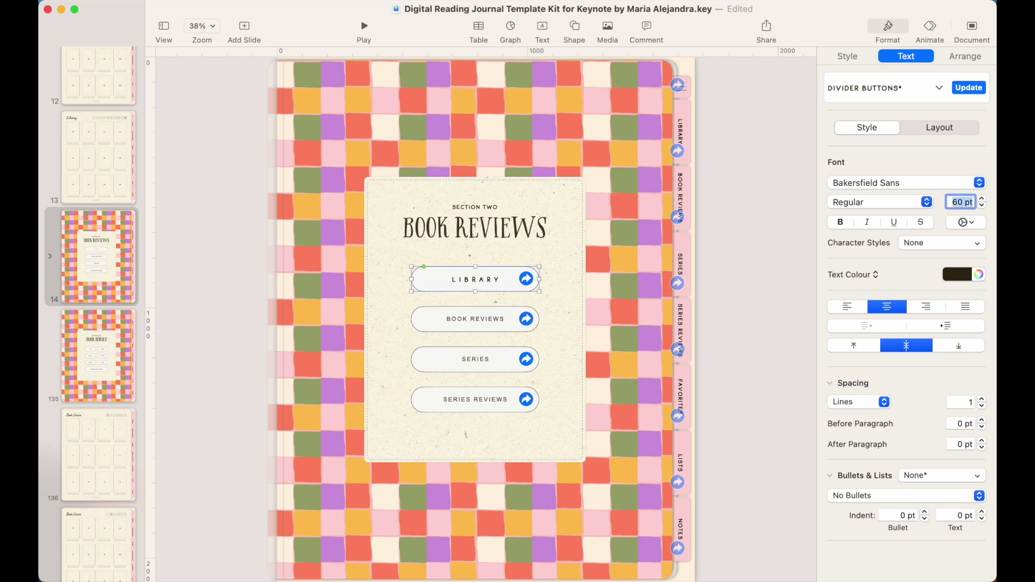
click(973, 223)
text(1)
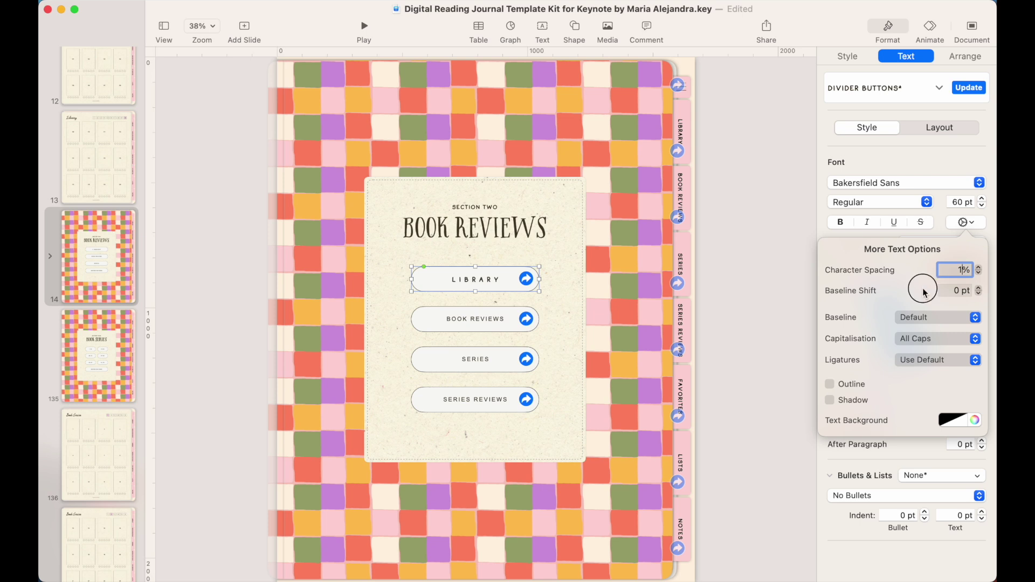
key(Return)
- Set the Library button's text size to 80 pt and update the Divider Buttons paragraph style to match
click(959, 202)
text(80)
key(Return)
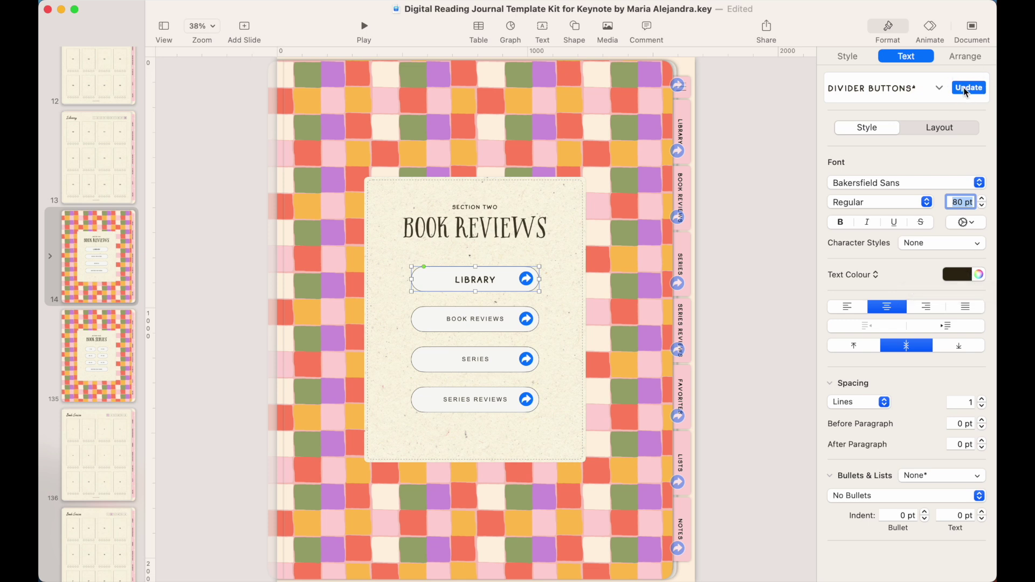
click(963, 87)
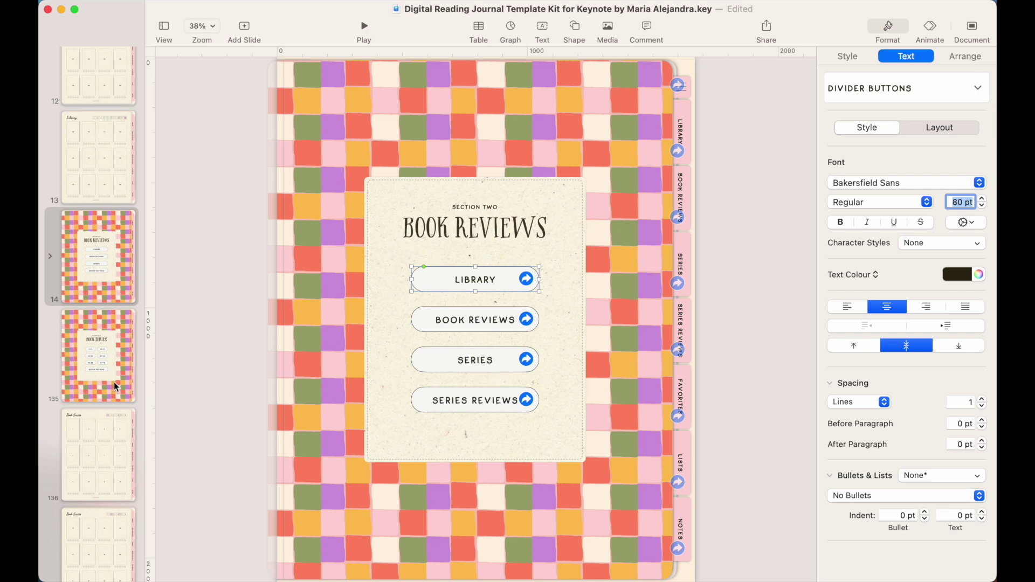
- Check the button text on the Book Series and Series Review divider slides
scroll(115, 386, down, 2)
click(115, 331)
scroll(99, 473, down, 1)
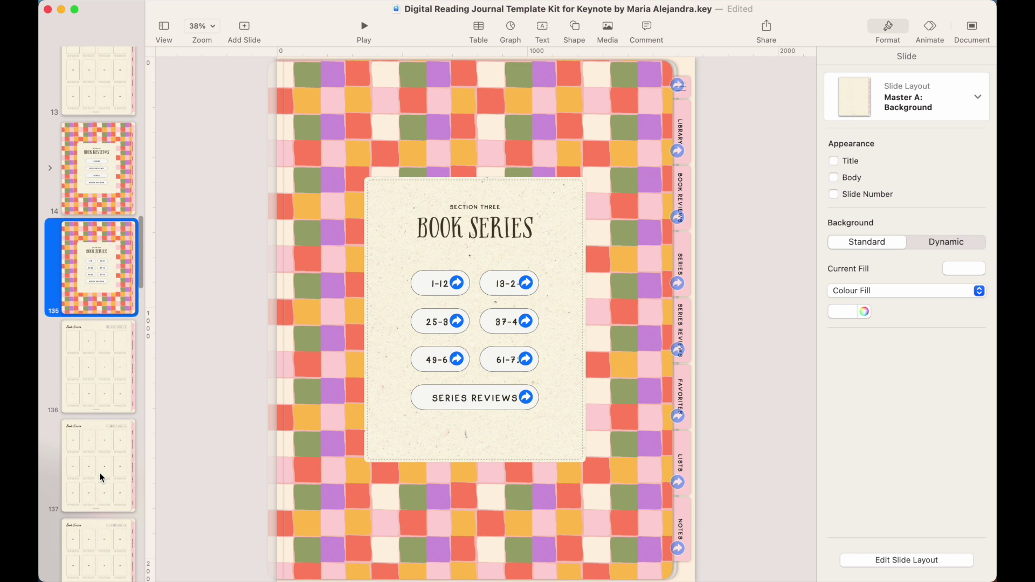
scroll(101, 476, down, 4)
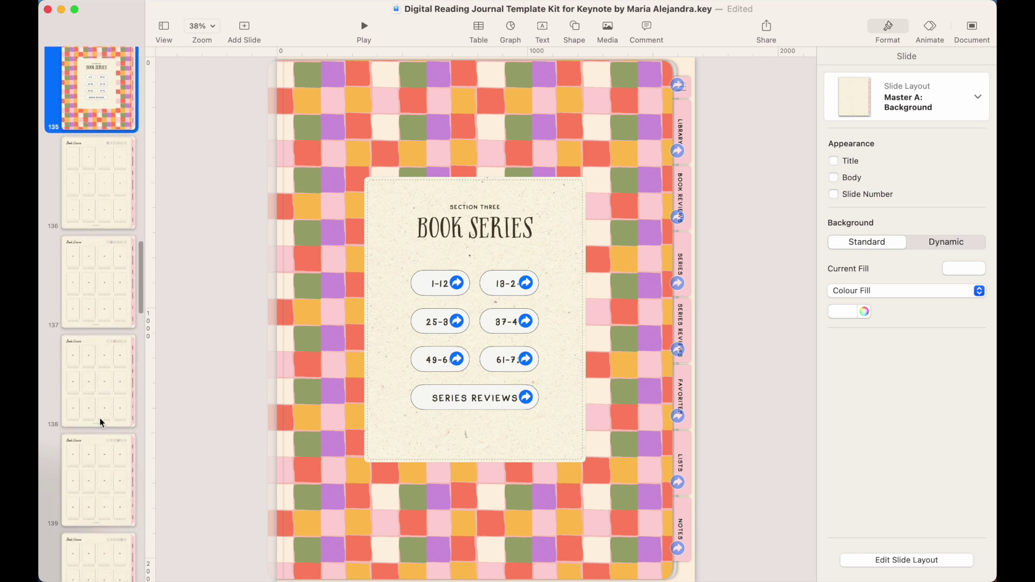
click(99, 418)
scroll(99, 419, down, 10)
click(92, 329)
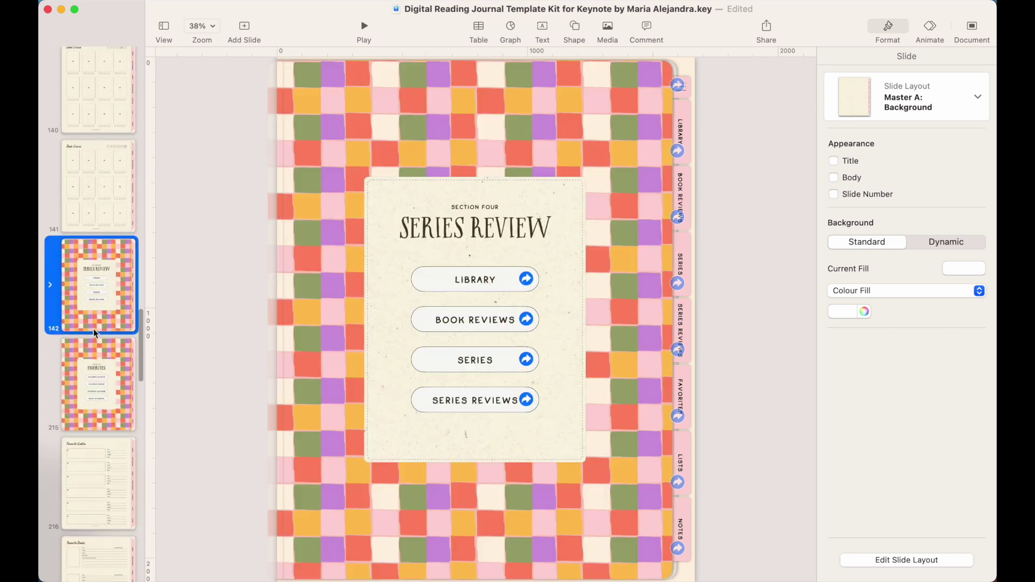
scroll(93, 331, down, 1)
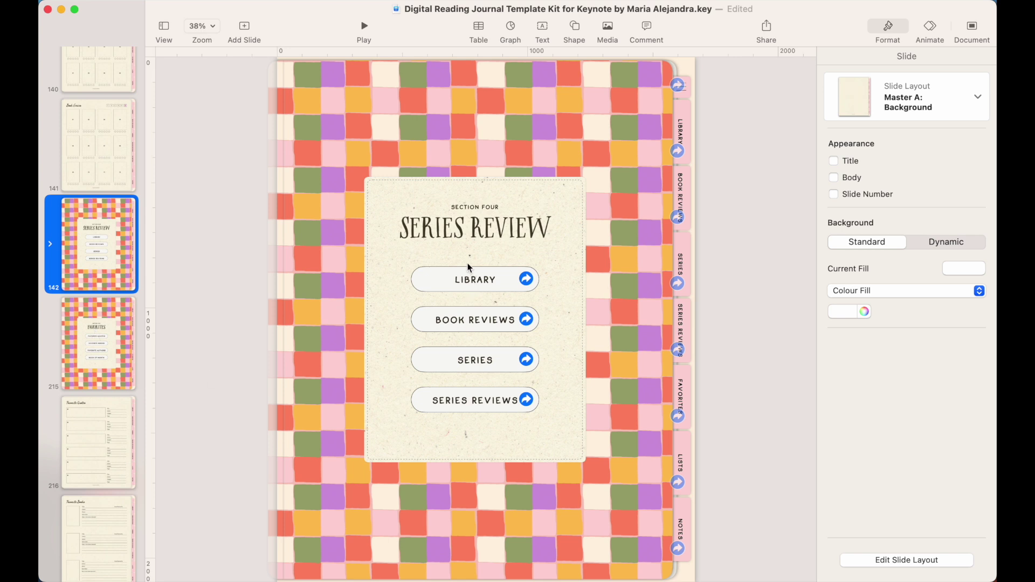
- Fill the Library button on the Series Review divider with the pink sampled from the checkered pattern
click(429, 272)
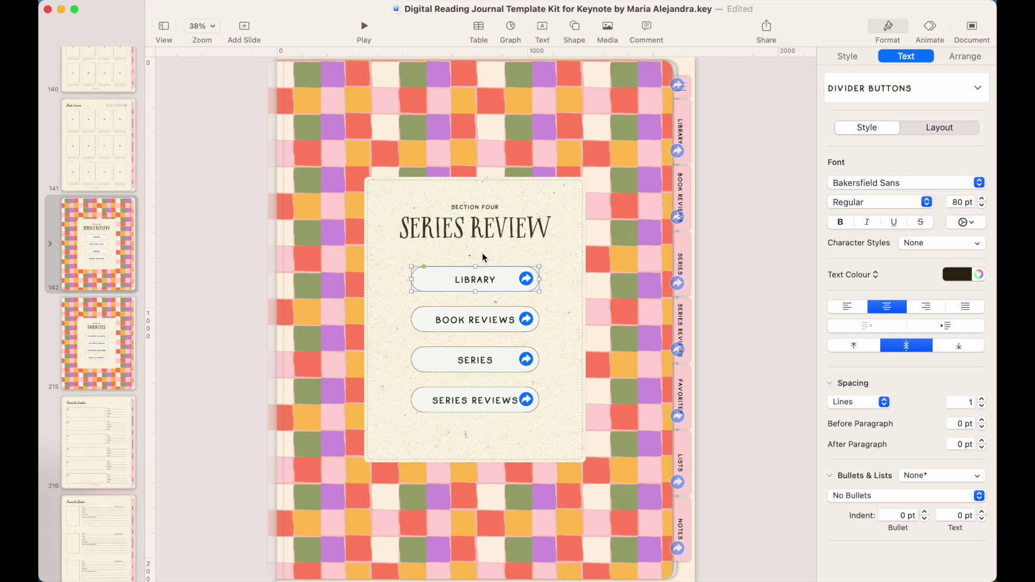
click(850, 61)
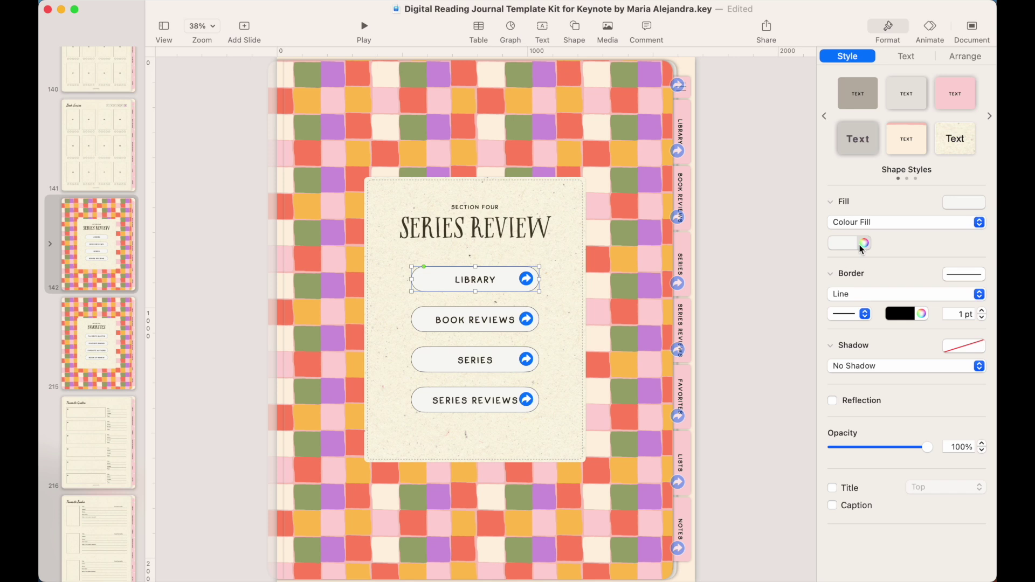
click(863, 243)
click(727, 518)
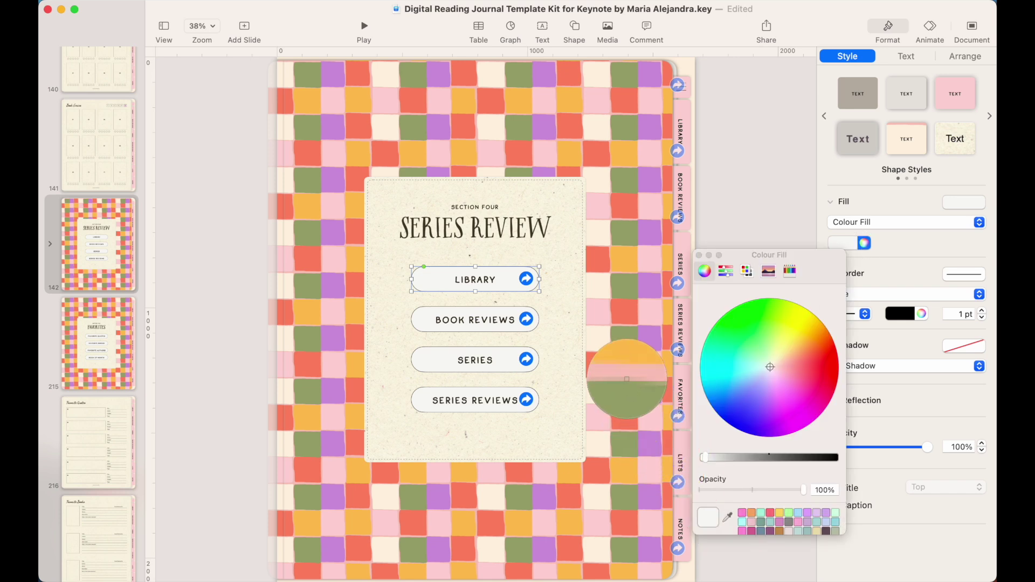
click(601, 310)
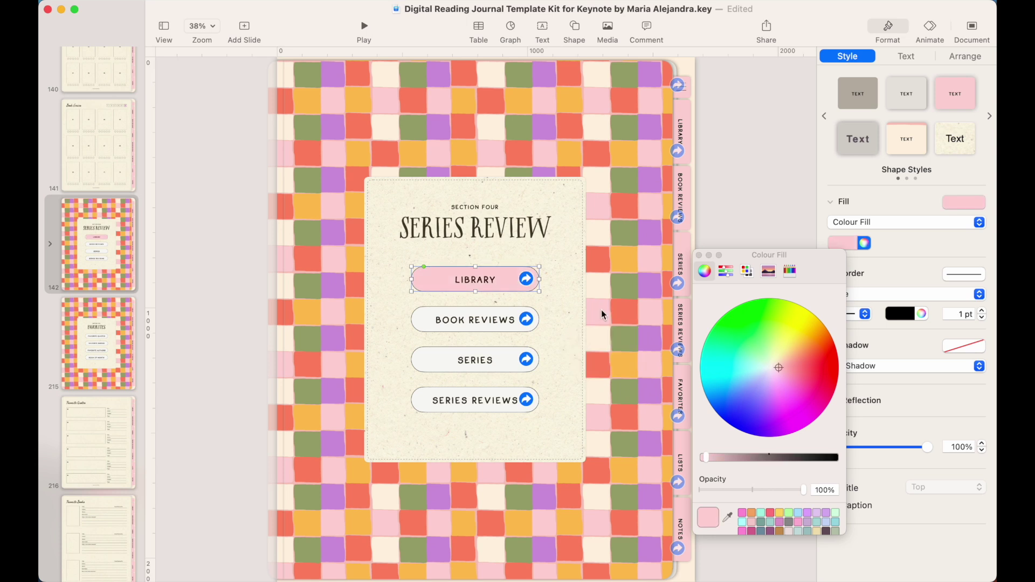
- Give the Library button a 4 pt border in the coral sampled from the checkered pattern
click(981, 311)
click(981, 311)
click(982, 311)
click(981, 311)
click(981, 311)
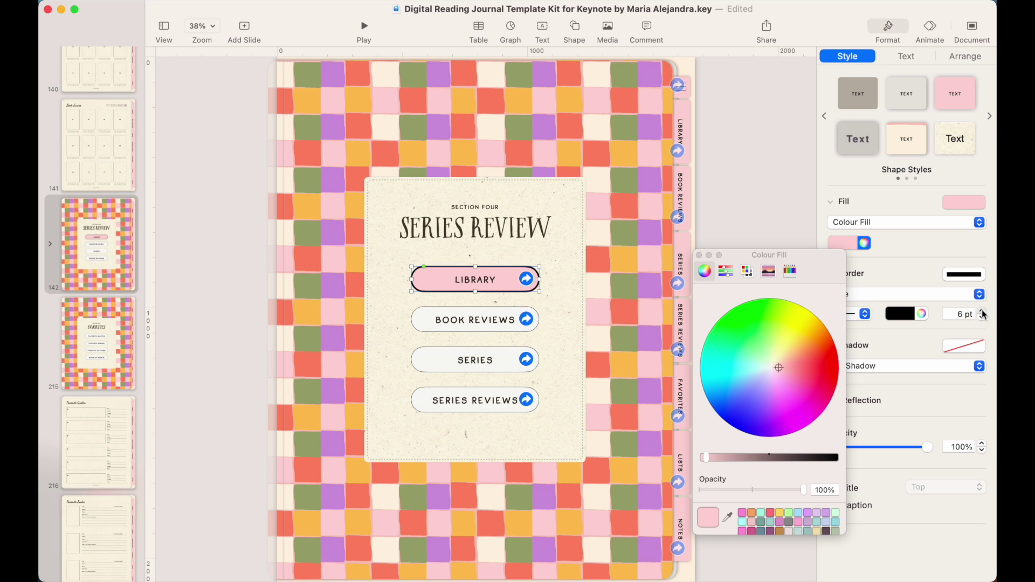
click(982, 319)
click(982, 318)
click(922, 314)
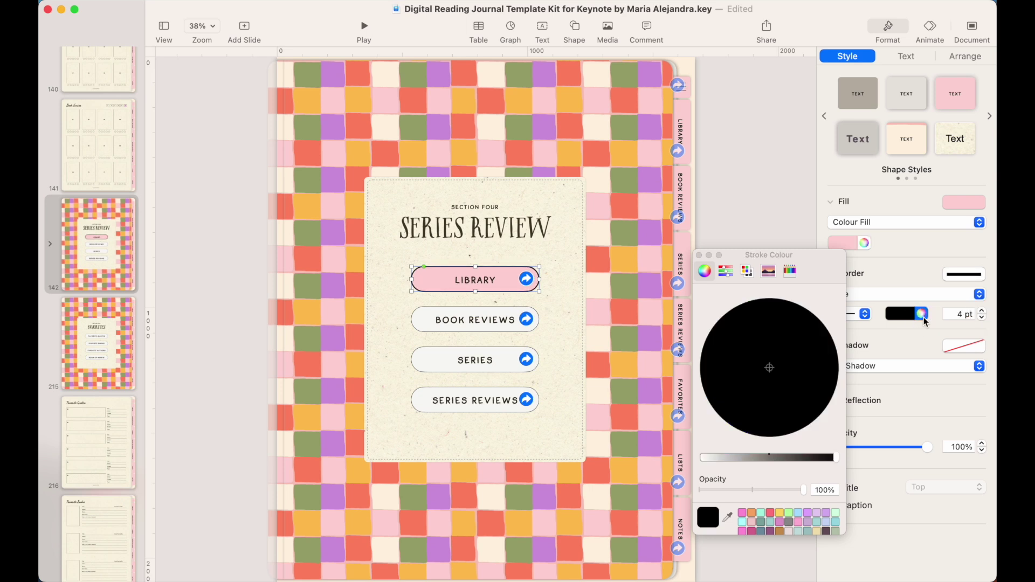
click(727, 517)
click(603, 482)
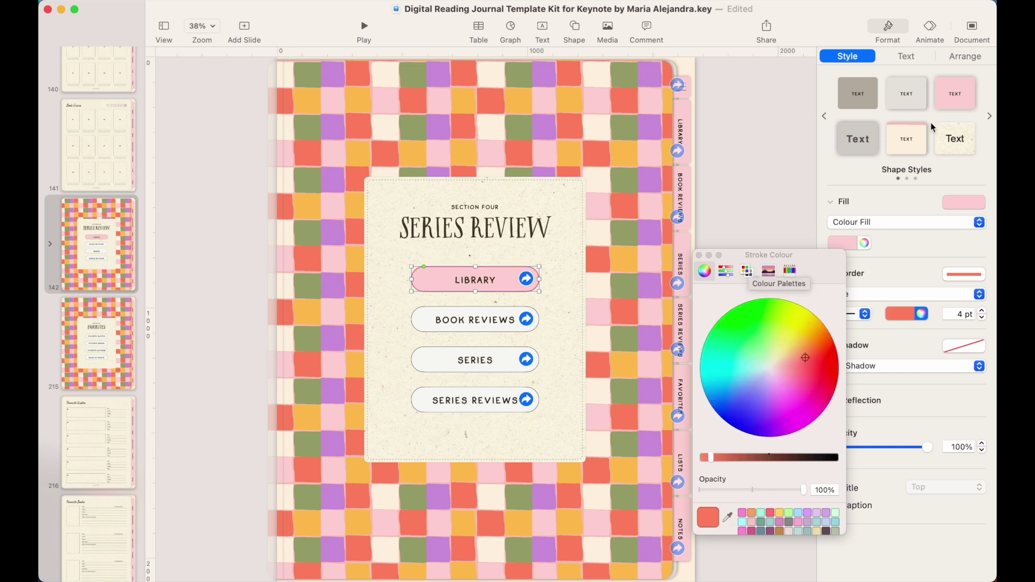
- Redefine the divider buttons' shape style from the Library button so all divider buttons take its pink fill and coral border
click(989, 116)
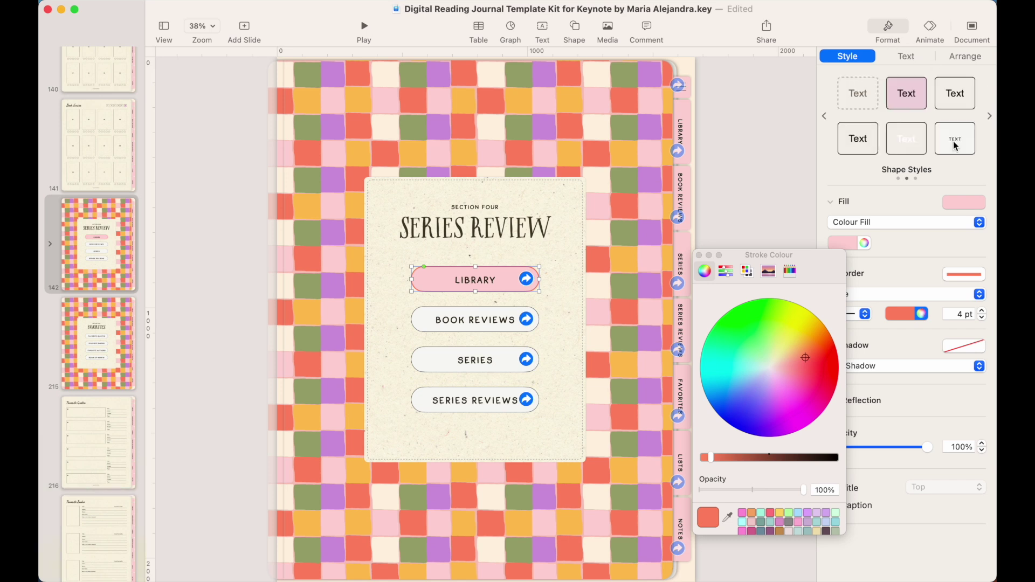
right_click(954, 144)
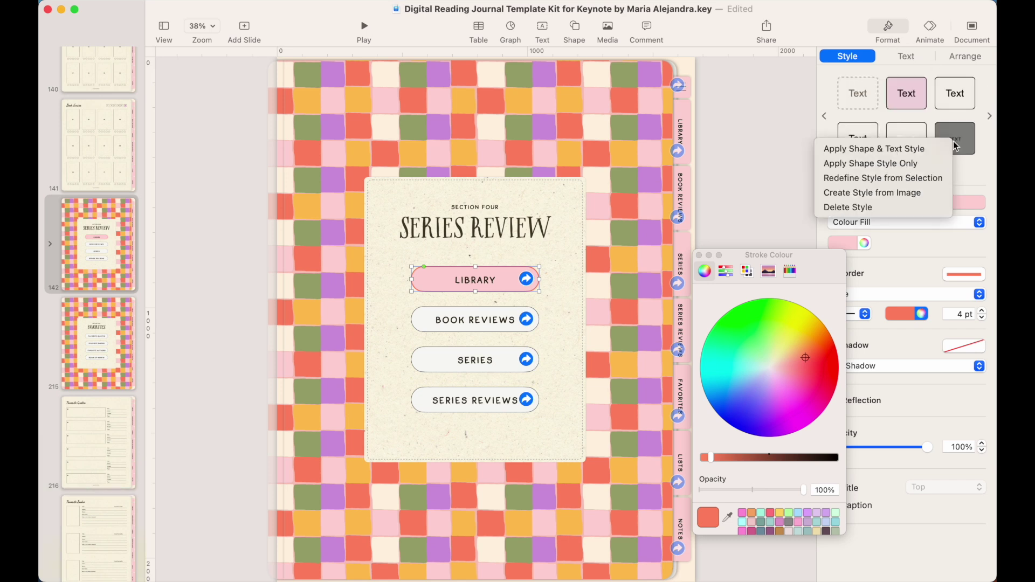
click(928, 175)
click(639, 368)
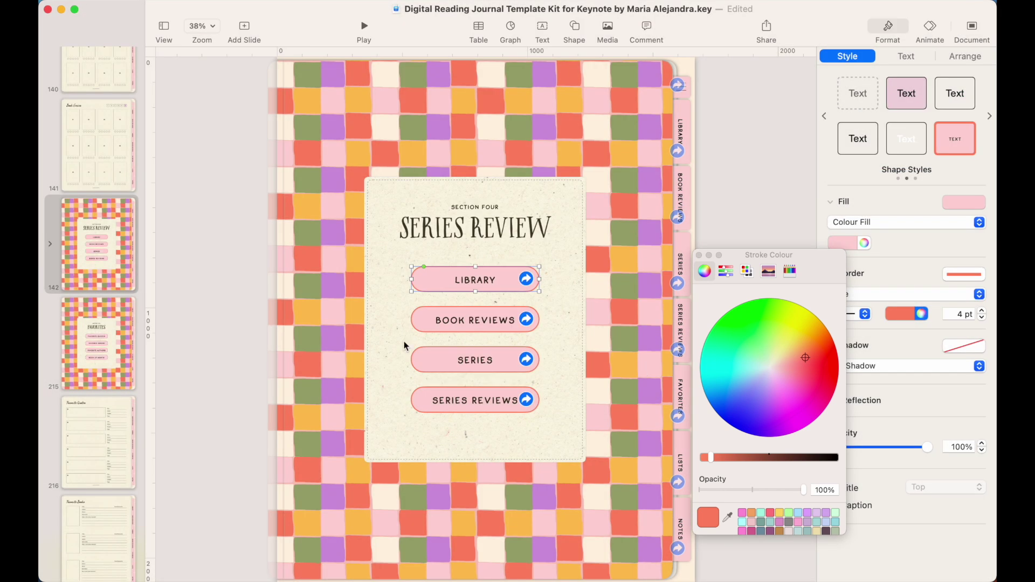
click(732, 147)
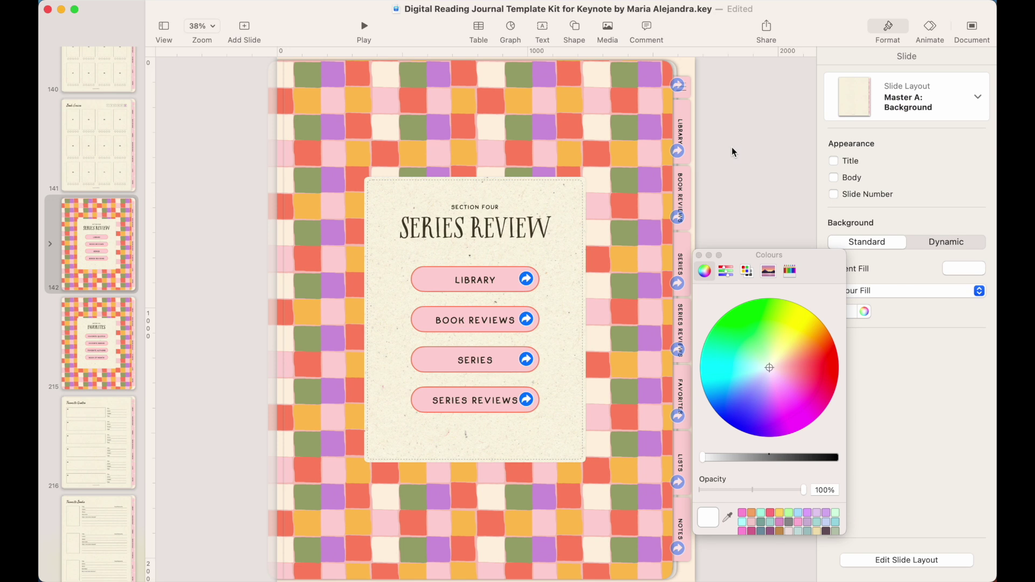
- Check the Favorite Quotes page and the remaining slides through to the back cover
scroll(99, 440, down, 2)
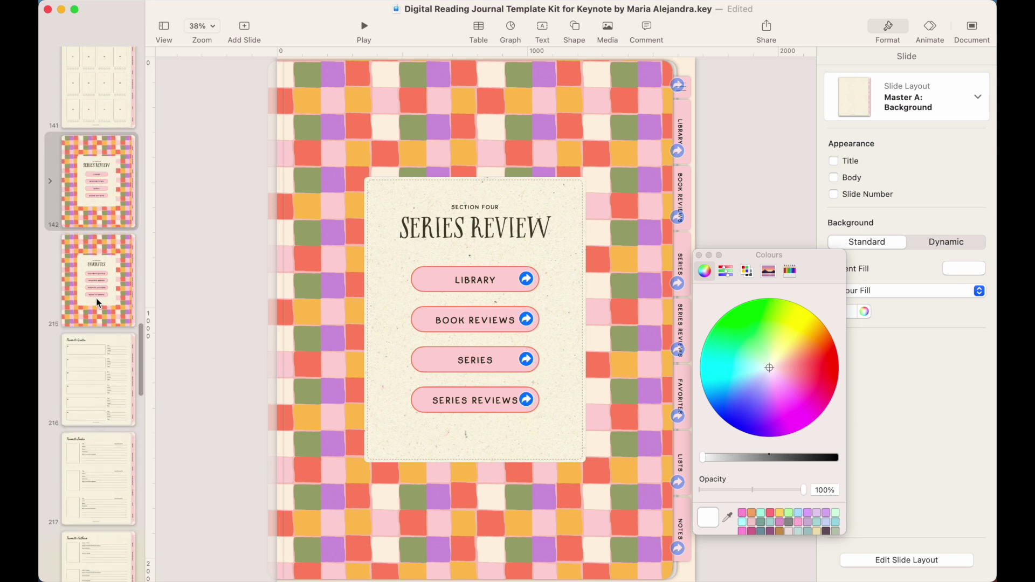
click(82, 370)
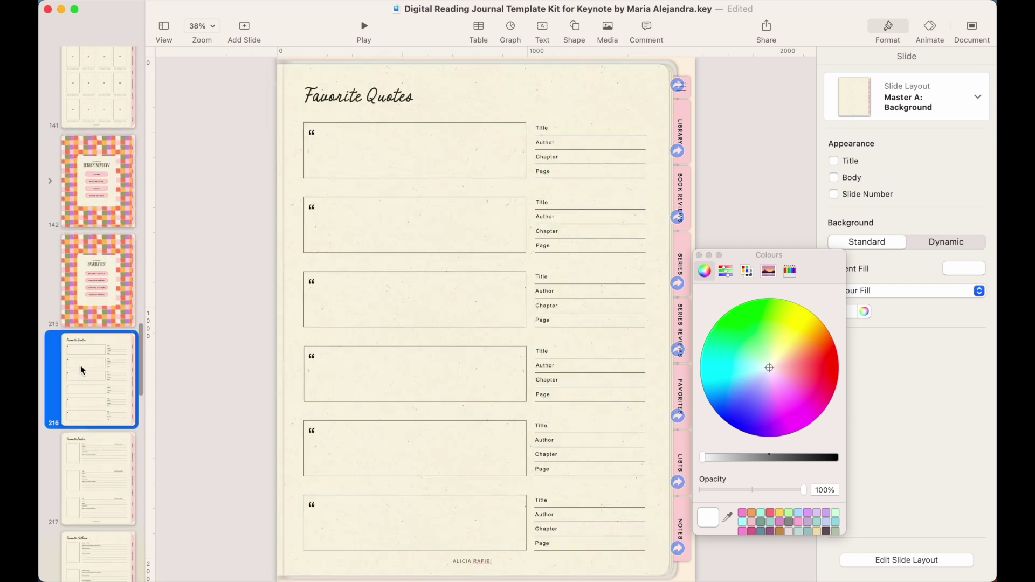
click(422, 123)
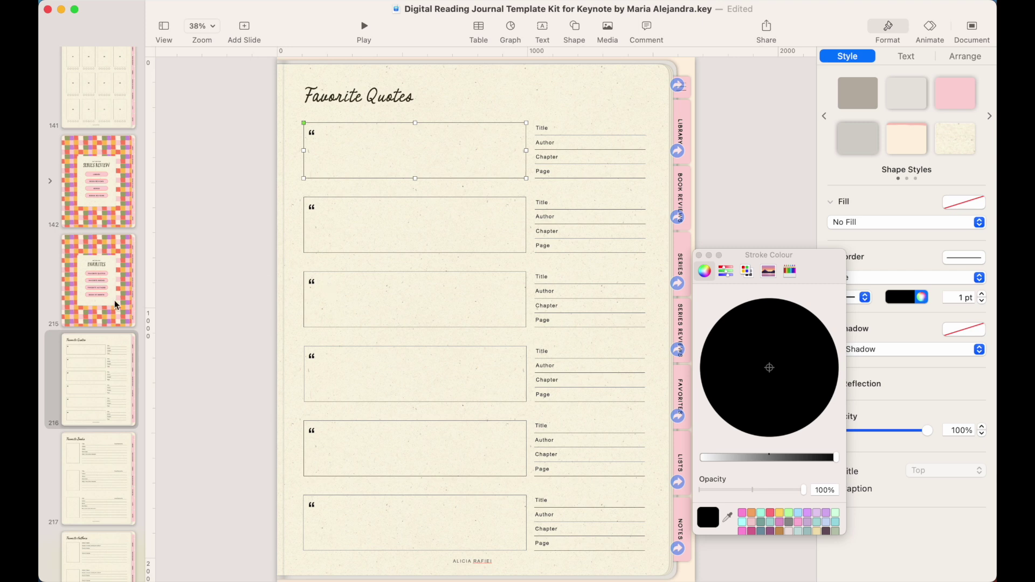
scroll(124, 384, down, 5)
scroll(124, 384, down, 1)
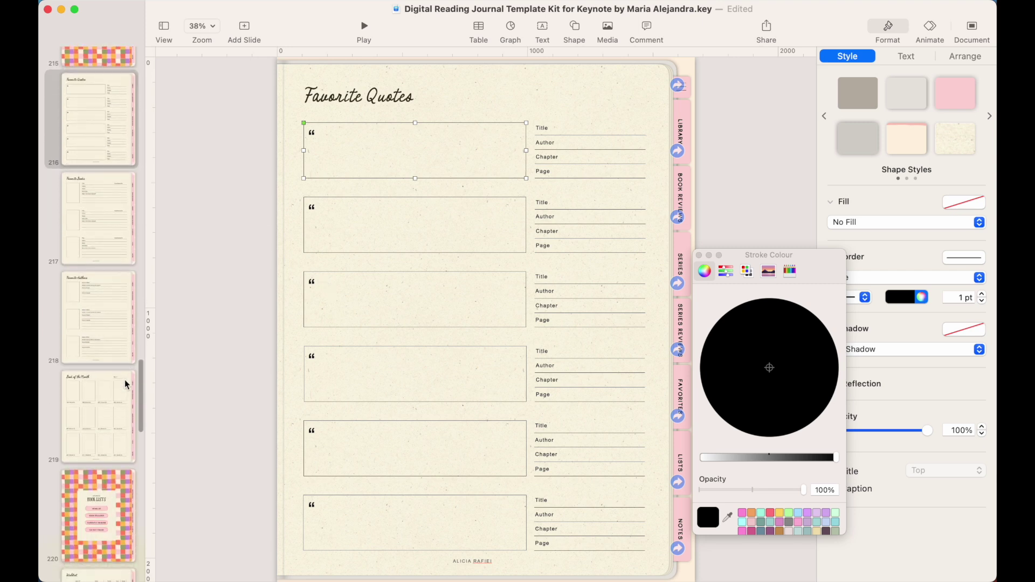
scroll(90, 490, down, 10)
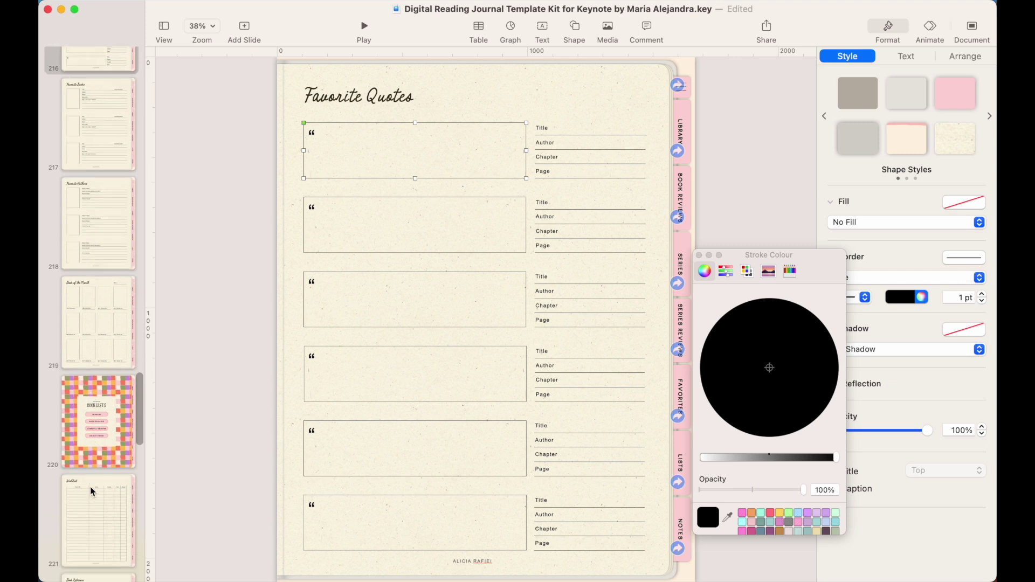
scroll(90, 491, down, 8)
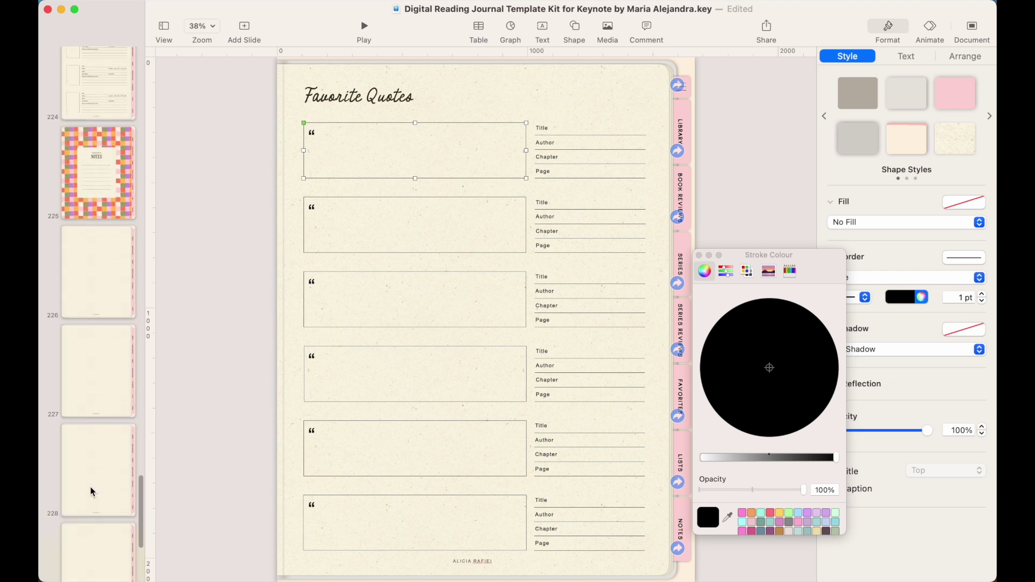
scroll(107, 449, up, 4)
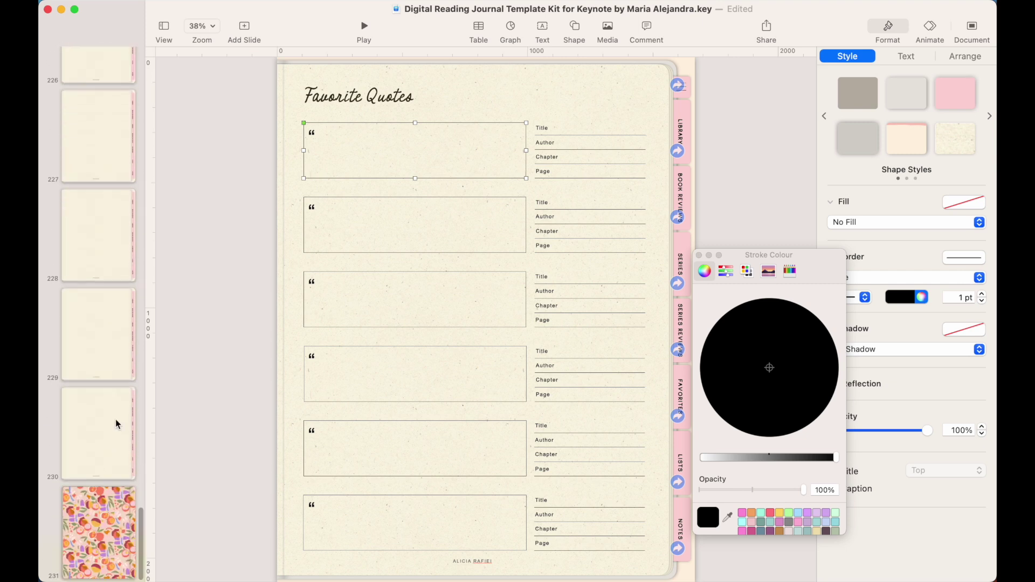
- In the Master A: Background layout, fill the cover shape behind the page with the image Untitled design (12).png
click(672, 64)
click(671, 64)
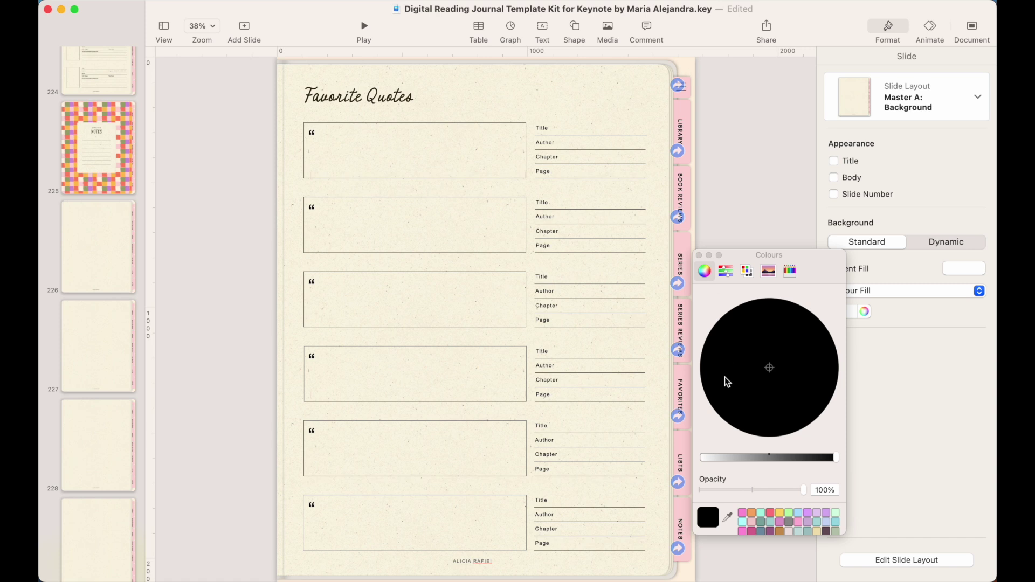
click(908, 560)
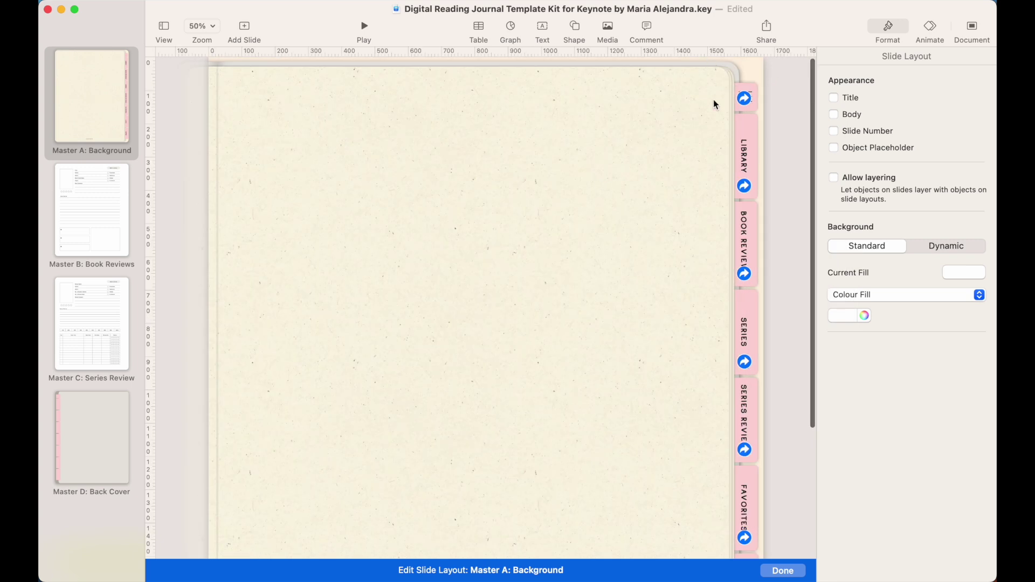
scroll(713, 99, down, 2)
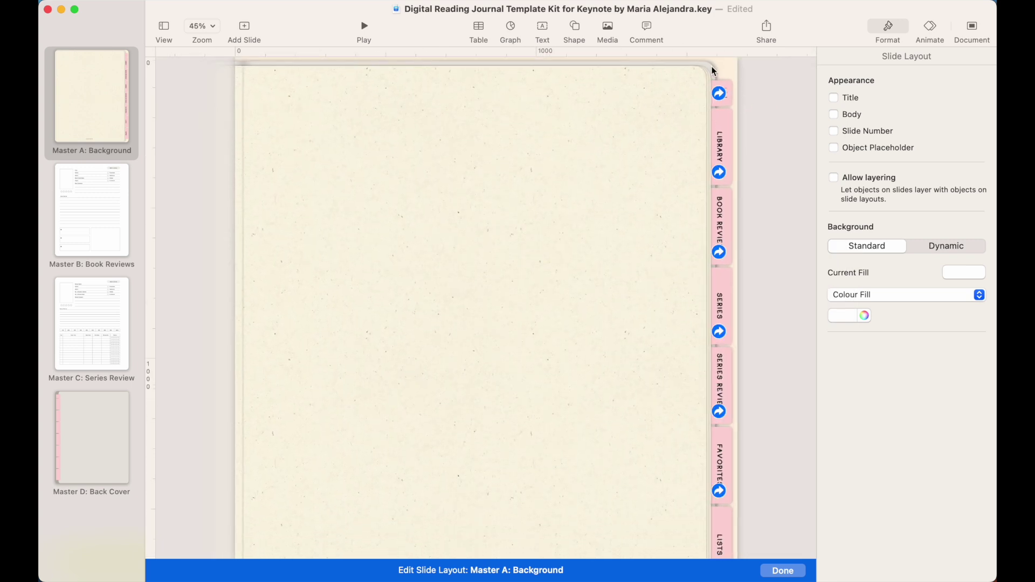
click(712, 69)
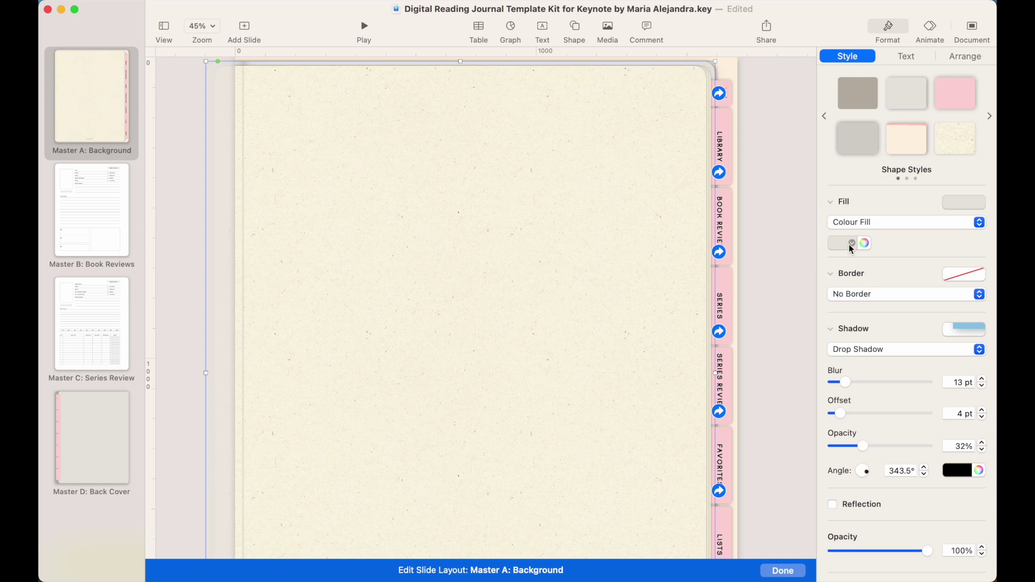
click(863, 223)
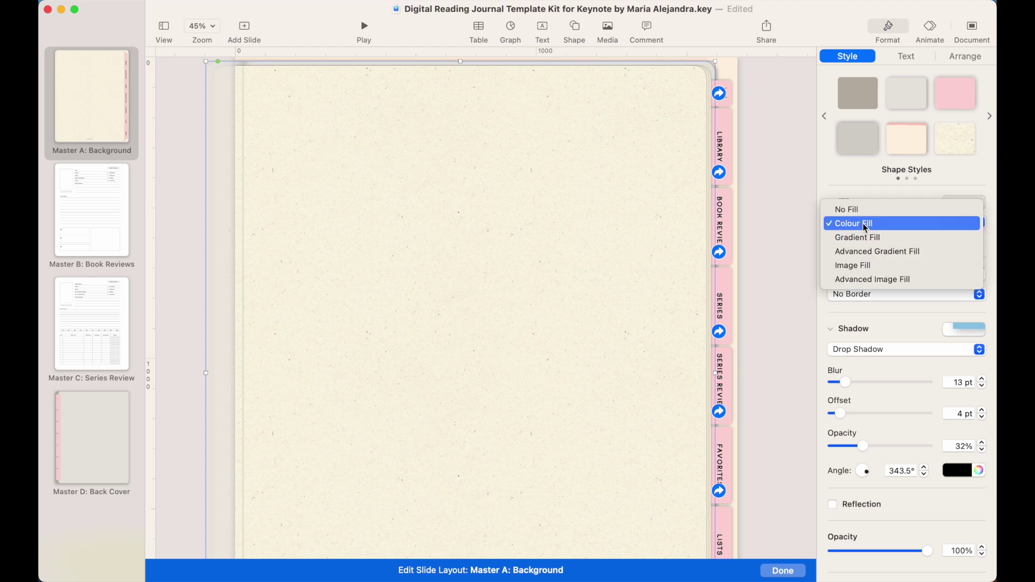
click(858, 265)
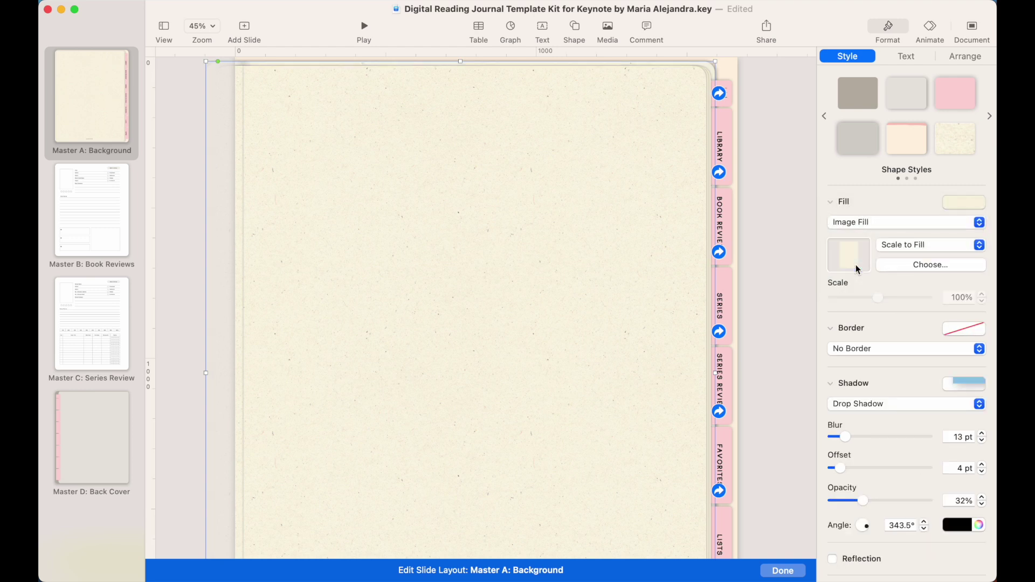
click(950, 266)
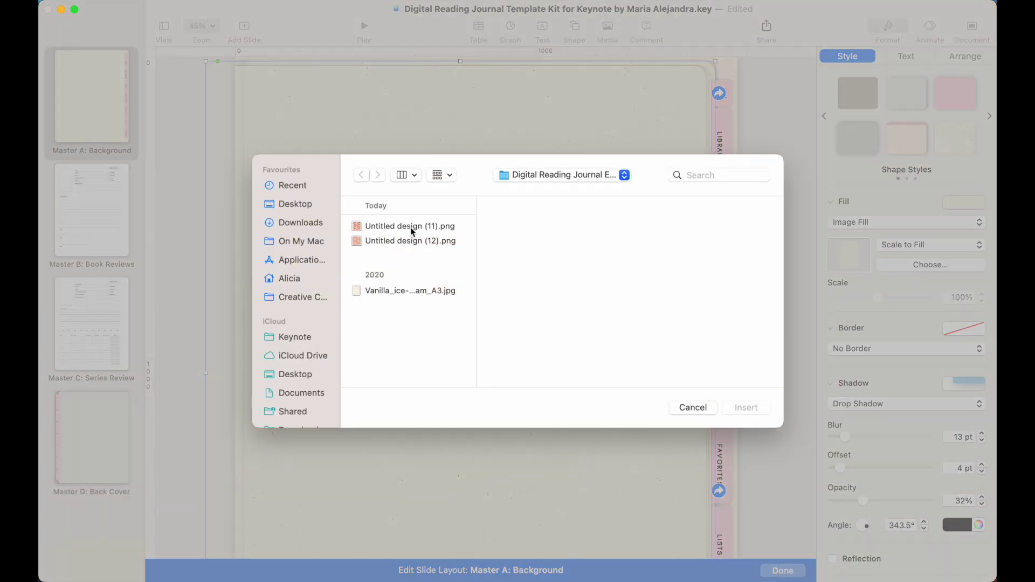
click(416, 222)
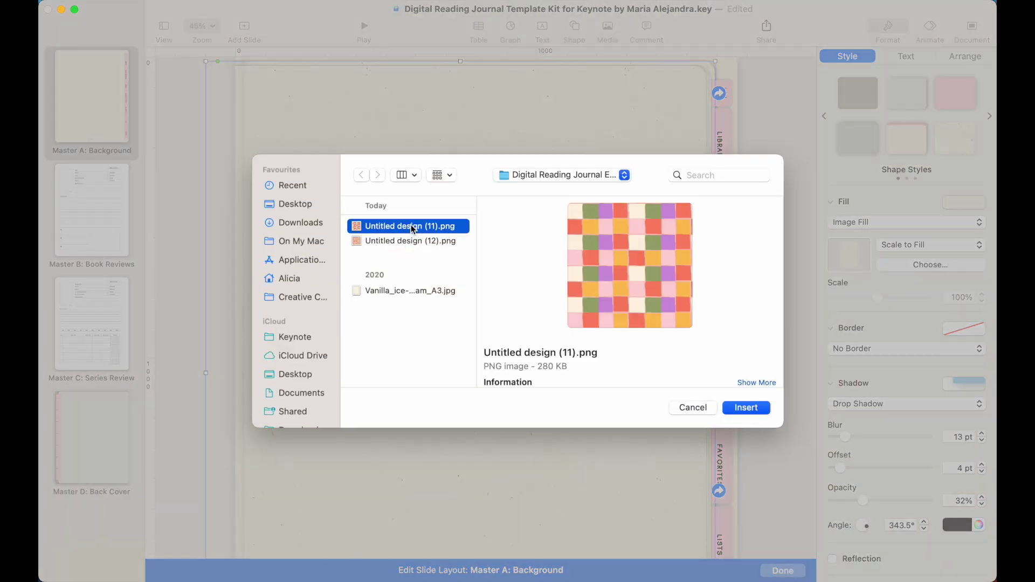
click(425, 242)
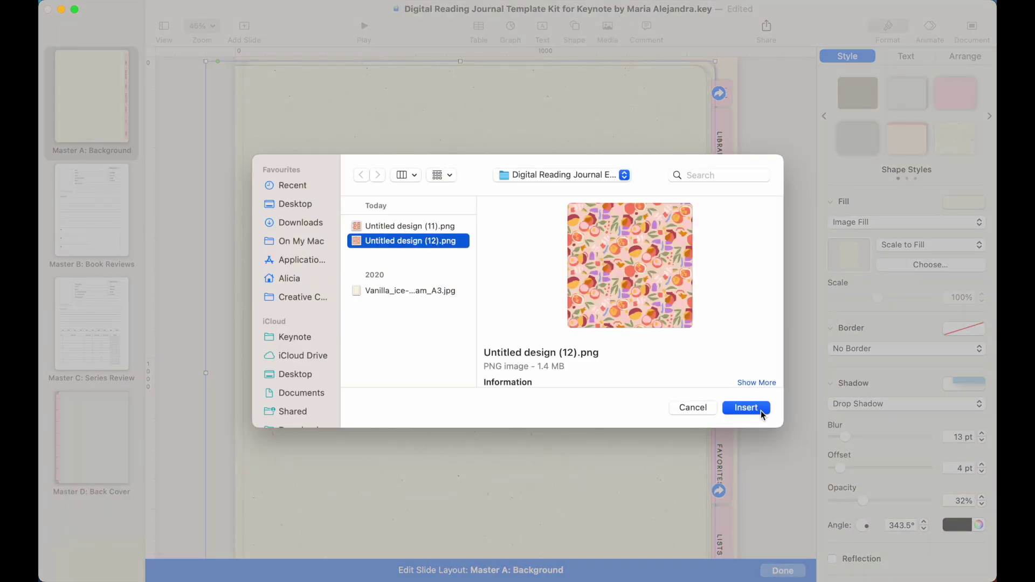
click(760, 411)
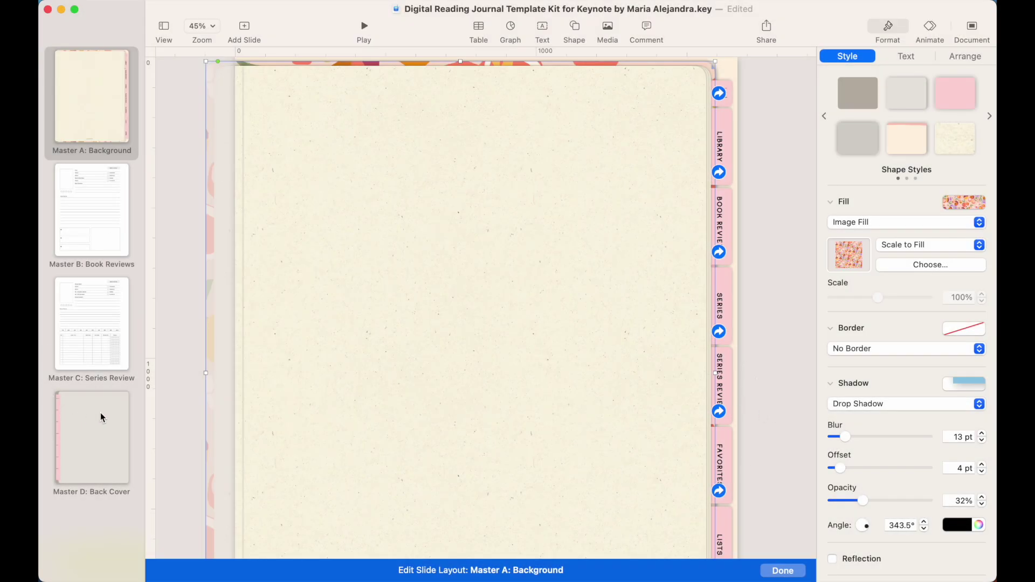
- Fill the cover shape in the Master D: Back Cover layout with the same floral image and finish editing the layouts
click(90, 438)
click(360, 221)
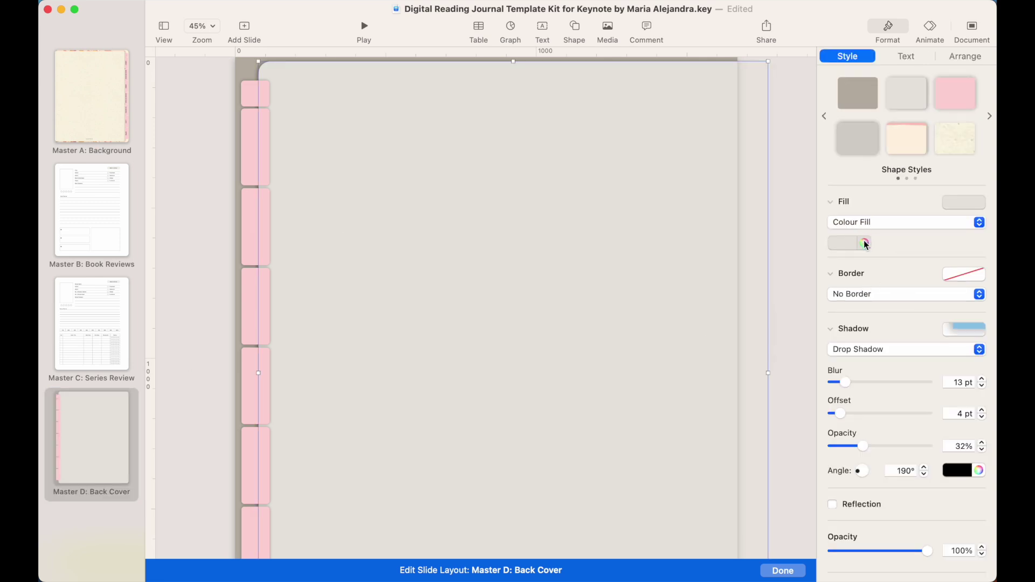
click(882, 222)
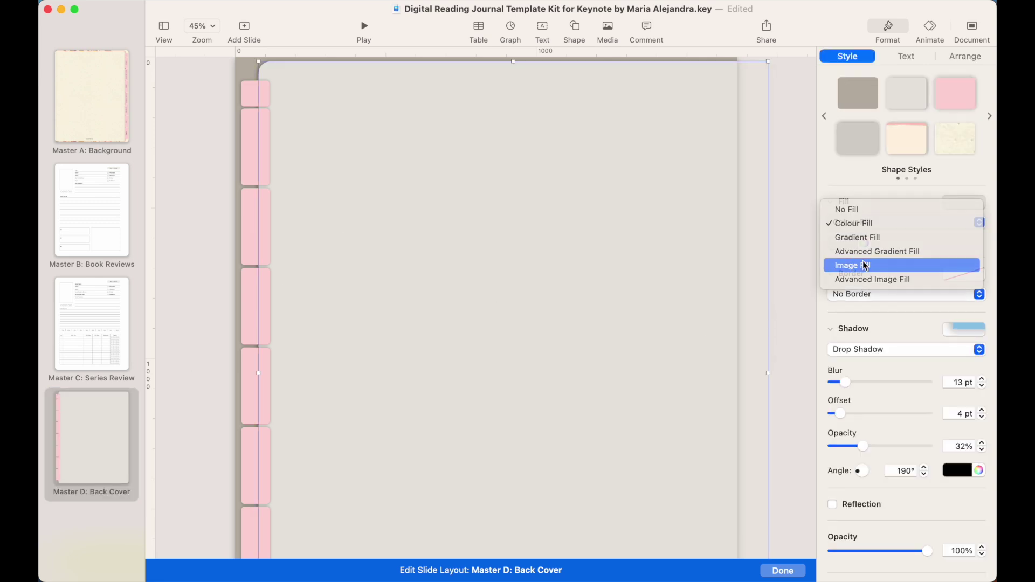
click(866, 265)
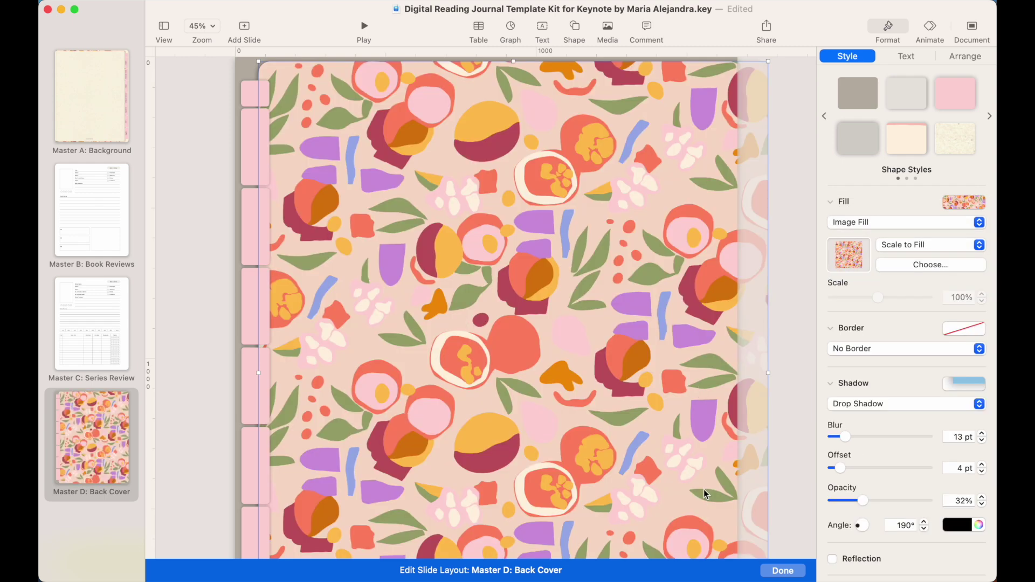
click(782, 571)
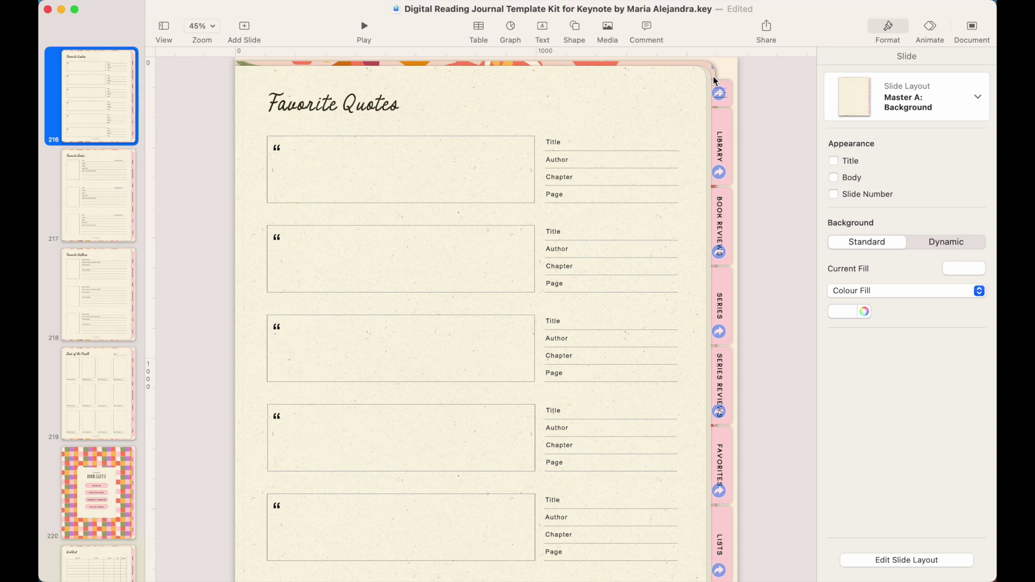
- Review the patterned cover edge on the Favorite Quotes page and look through the other slides in the deck
scroll(583, 288, down, 5)
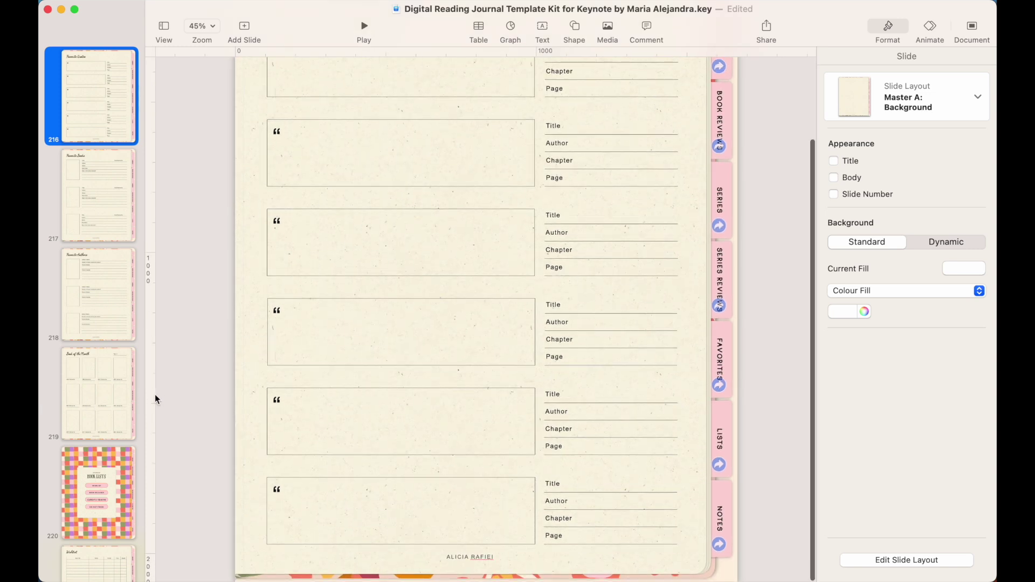
scroll(101, 407, down, 10)
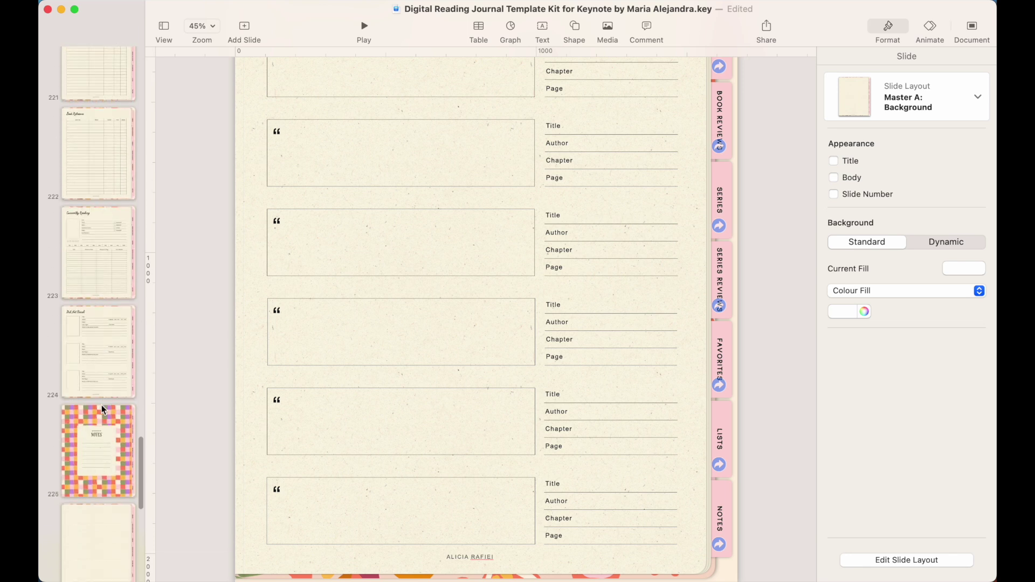
scroll(102, 406, down, 10)
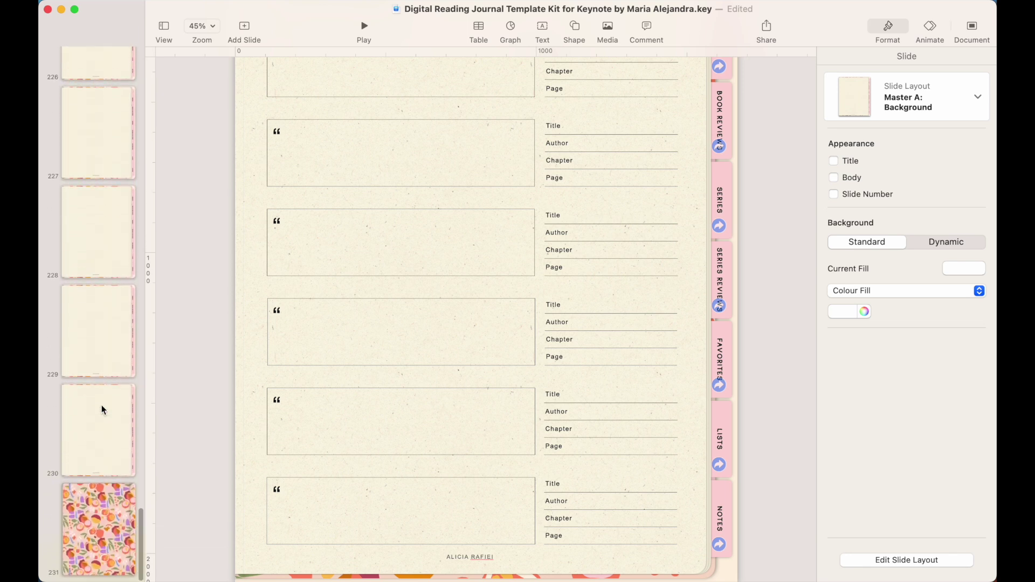
scroll(101, 405, up, 15)
scroll(102, 406, up, 12)
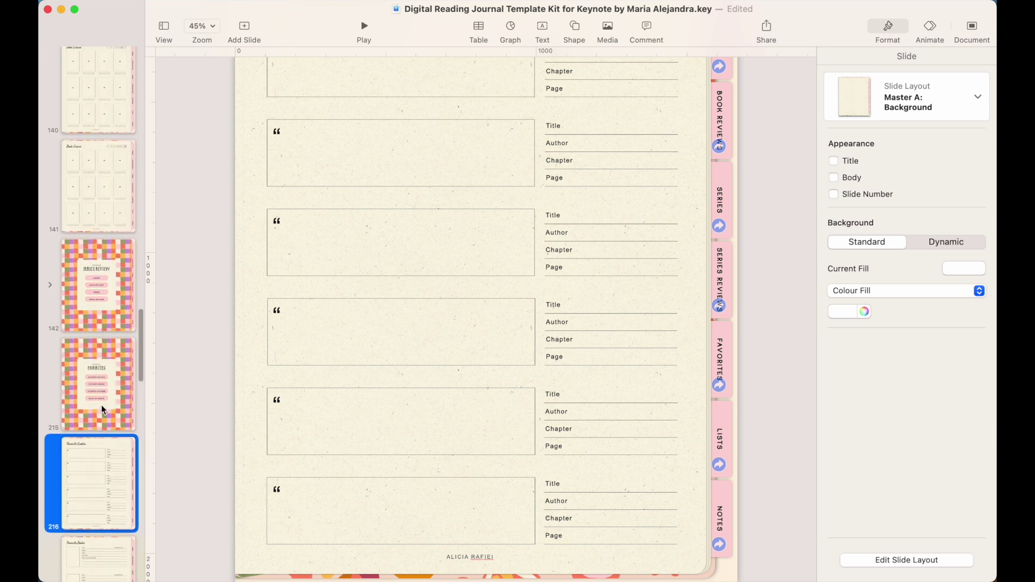
scroll(101, 406, up, 5)
scroll(102, 405, up, 6)
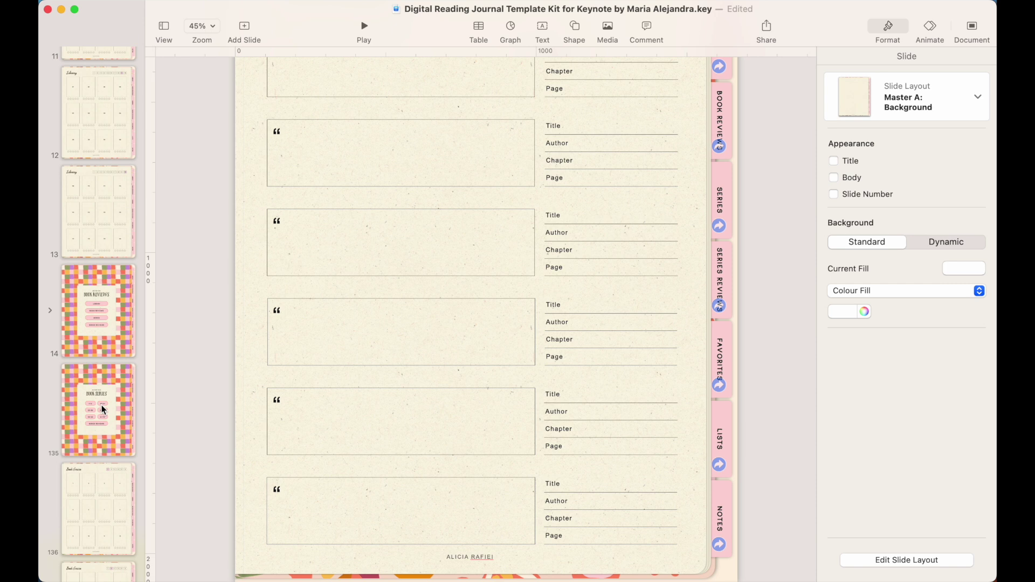
- Play the journal from its front cover and follow the Library tab link to its section divider
scroll(102, 405, up, 6)
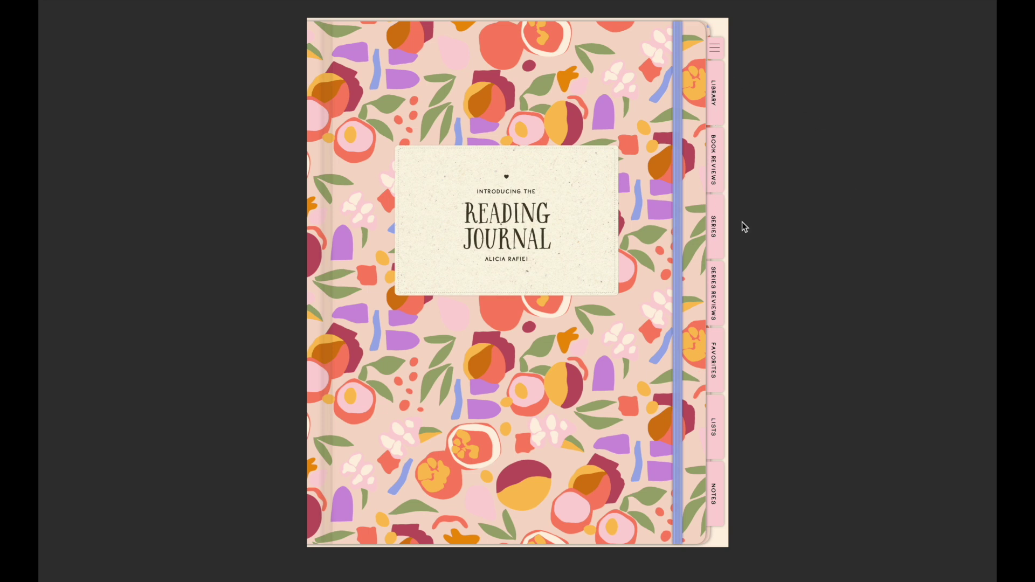
click(717, 102)
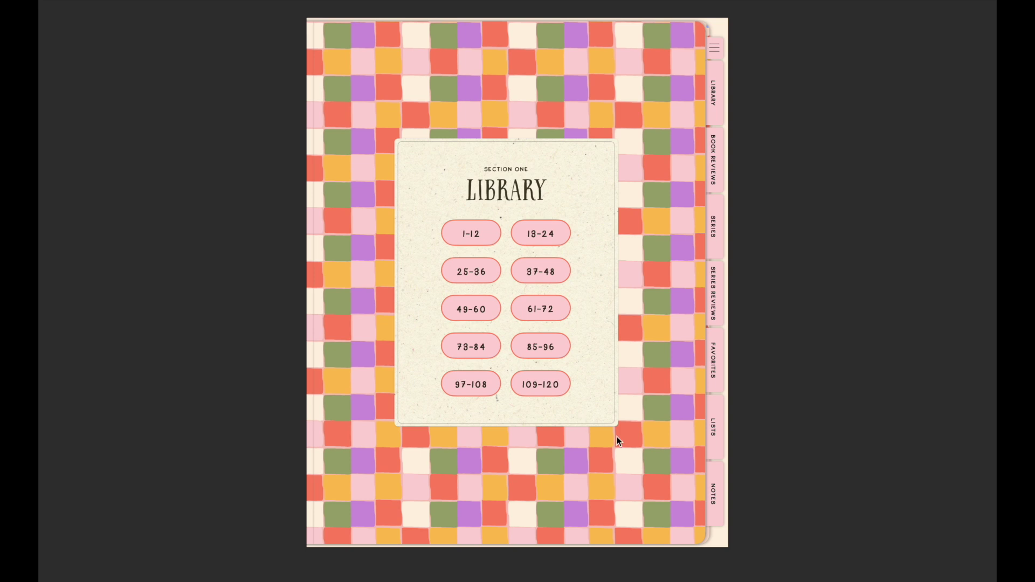
- Follow the menu tab link to the Welcome page and page through the numbered Library pages
click(715, 49)
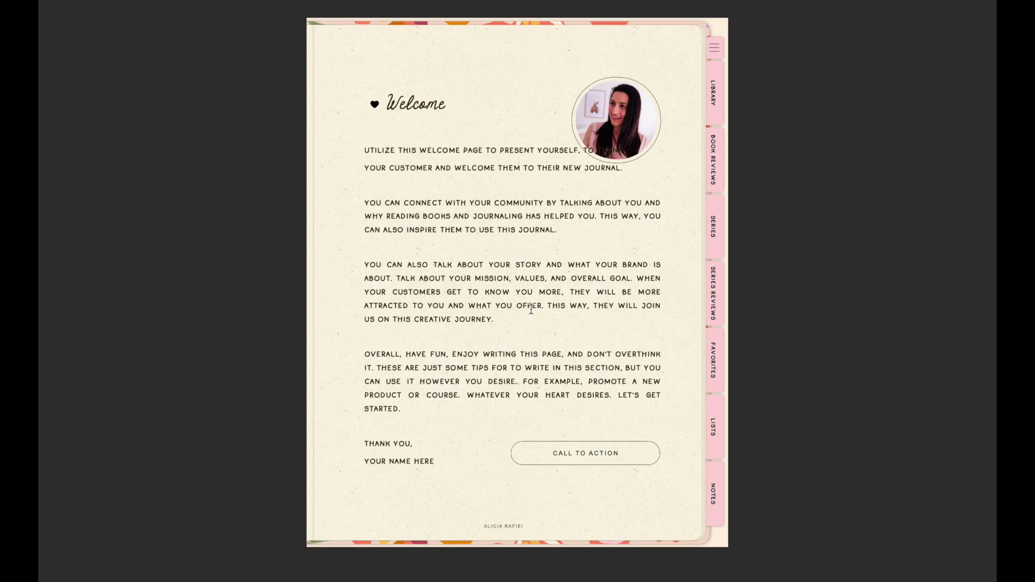
scroll(531, 309, down, 5)
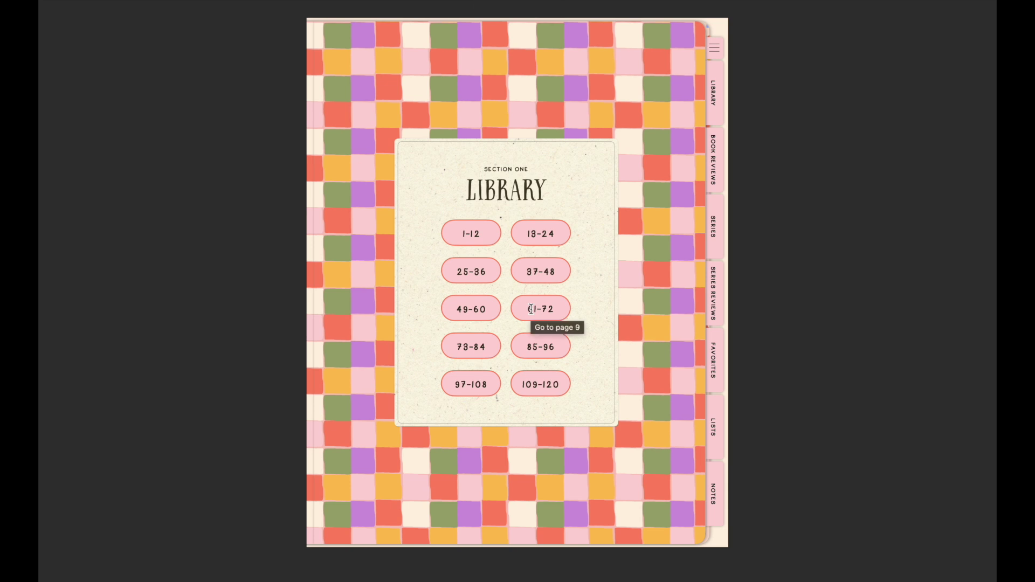
scroll(531, 309, down, 5)
scroll(531, 309, down, 10)
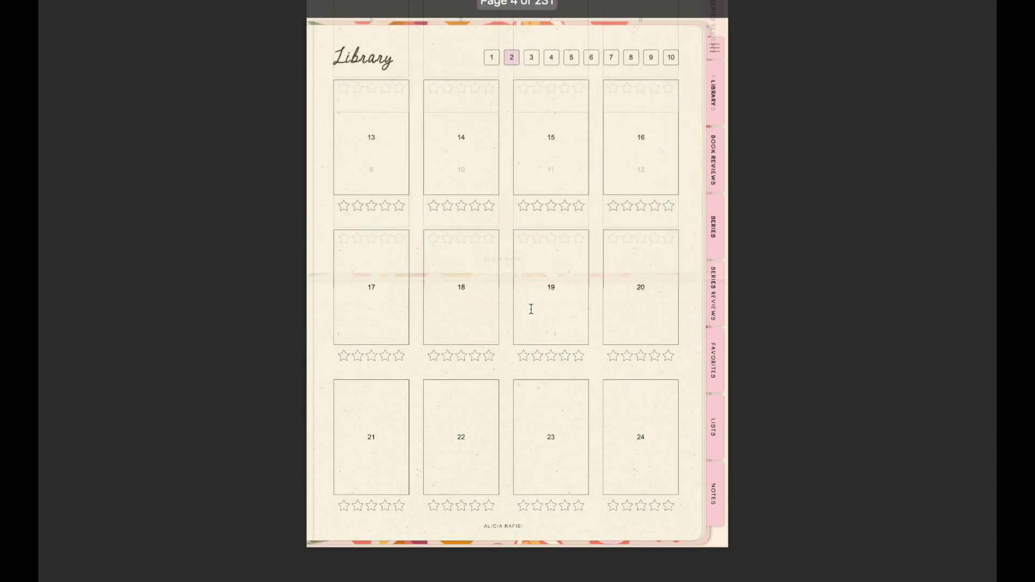
scroll(531, 309, down, 15)
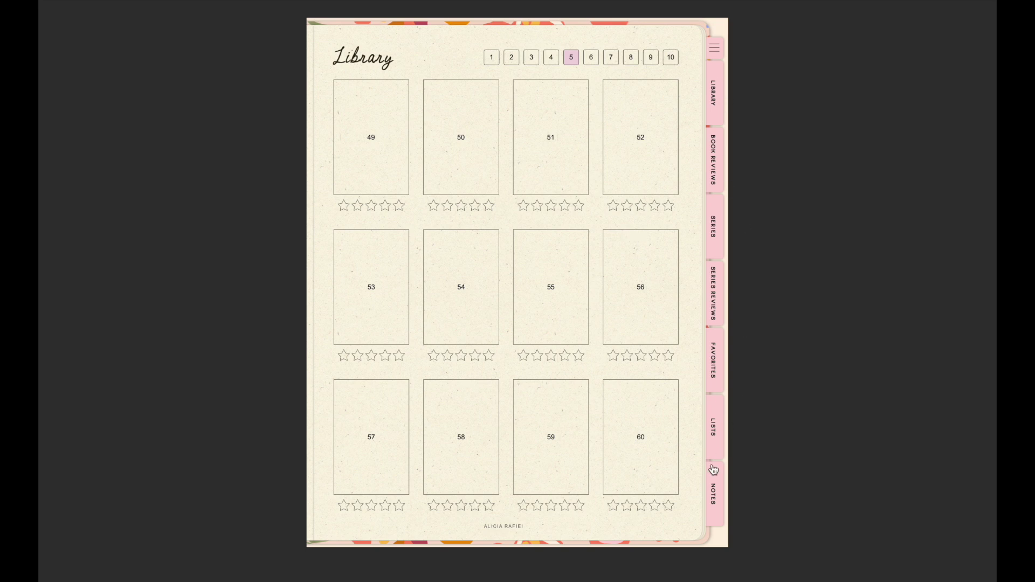
- Test the Book Reviews, Series Reviews and Favorites tab links, then page through the Favorite Quotes, Books and Authors pages
click(718, 182)
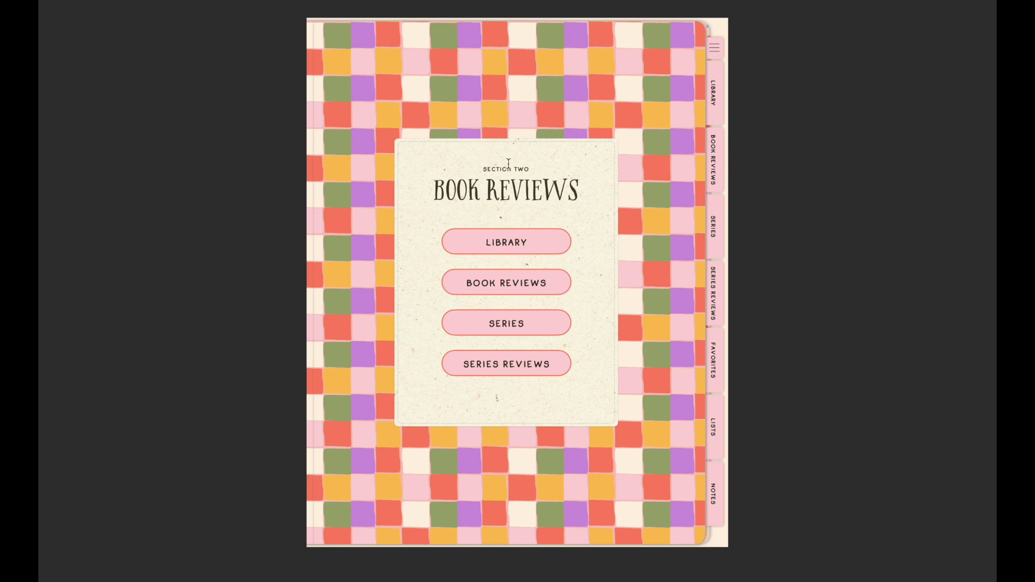
click(719, 305)
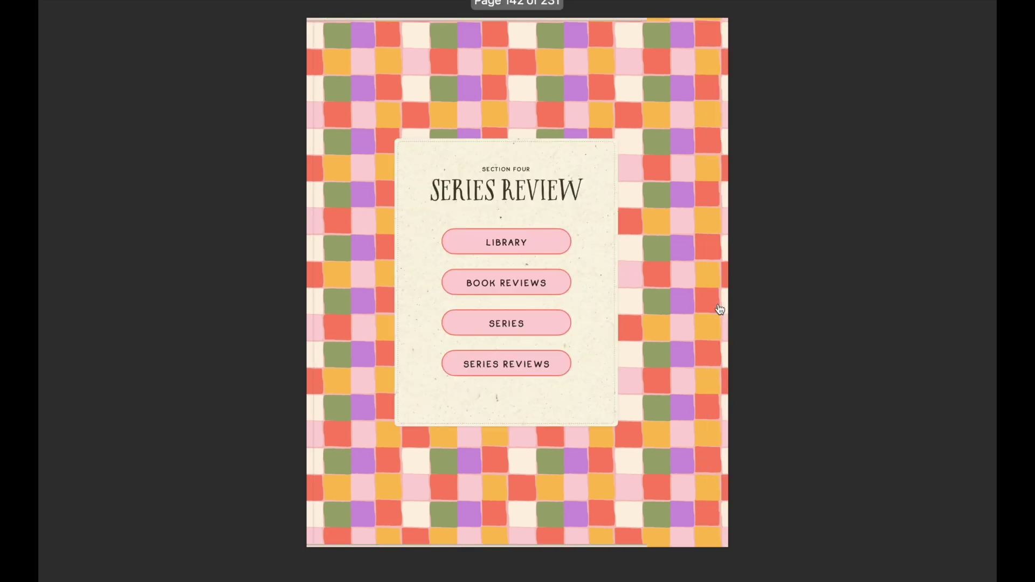
click(716, 365)
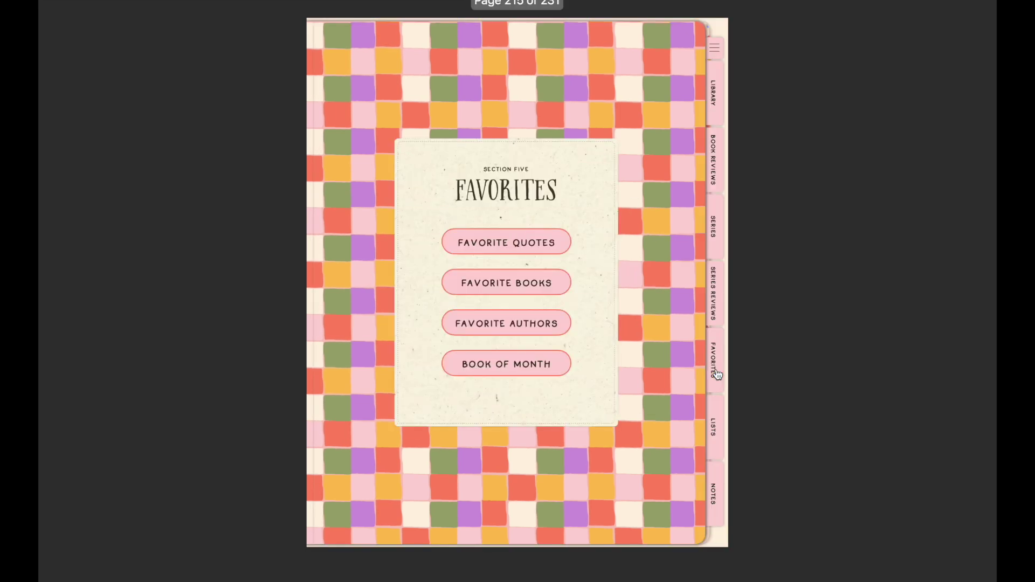
scroll(661, 302, down, 3)
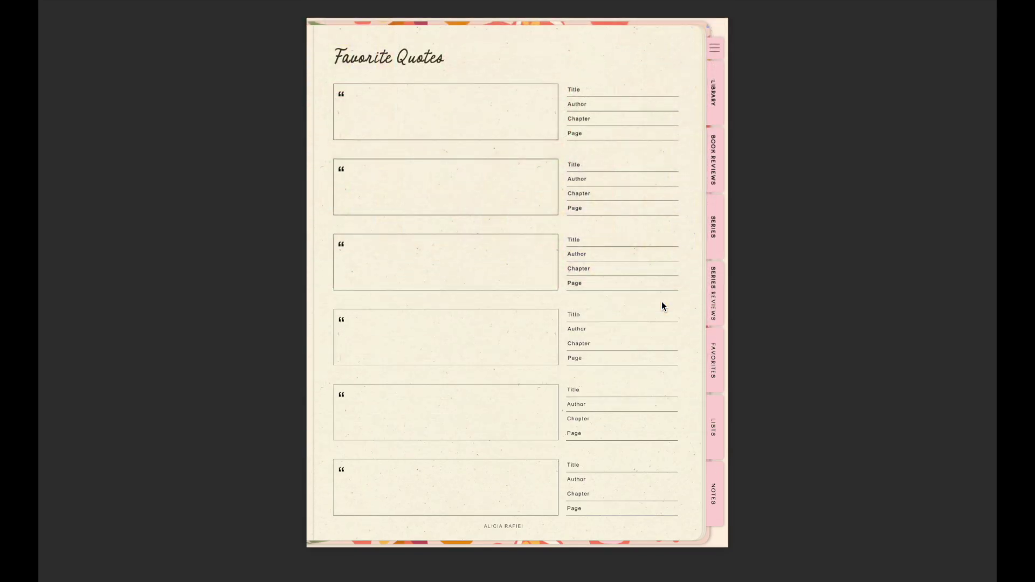
scroll(661, 305, down, 3)
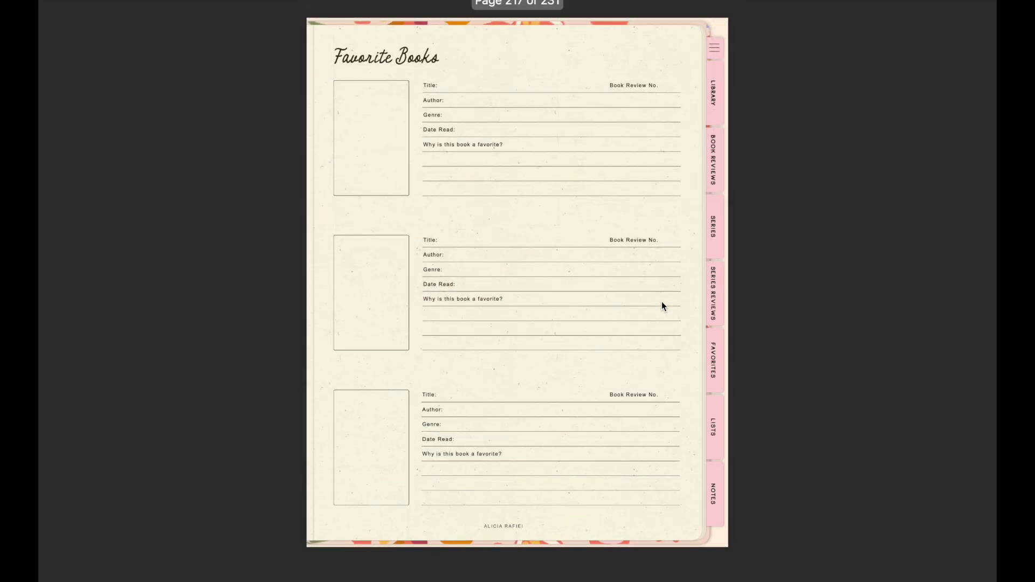
scroll(662, 303, down, 3)
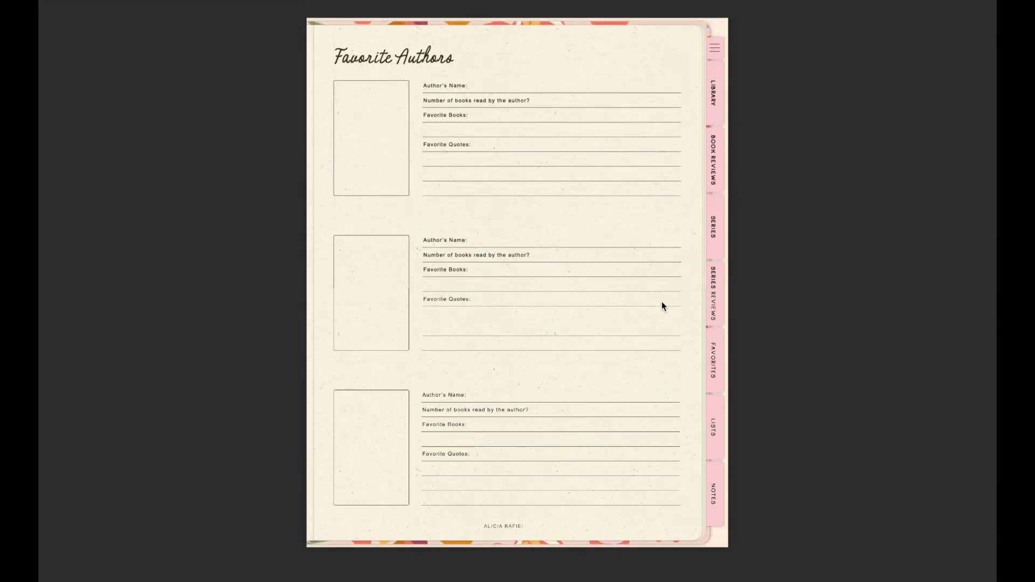
- Follow the Notes tab link and page through the lined notes pages to the journal's back cover
click(715, 495)
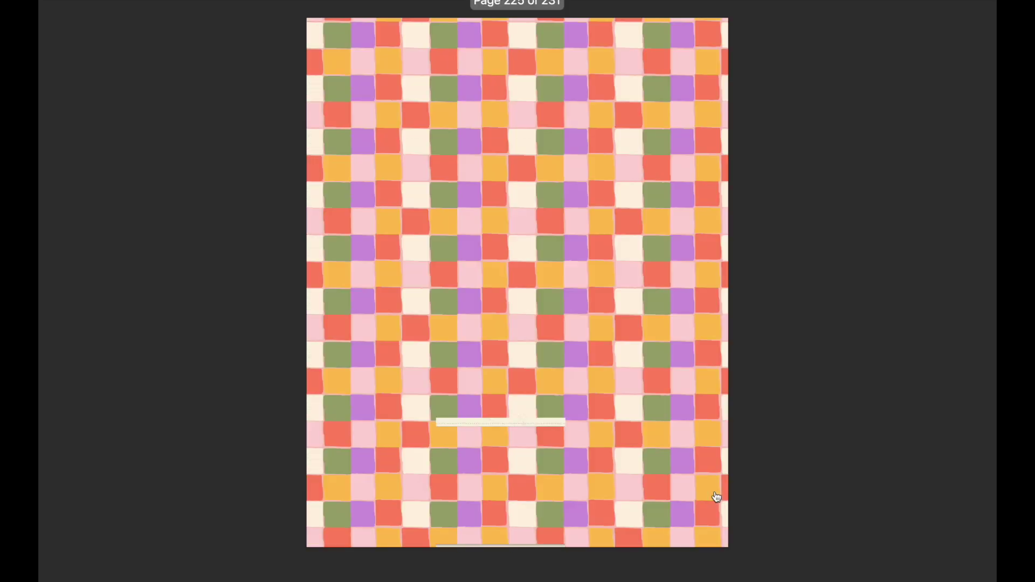
scroll(645, 409, down, 3)
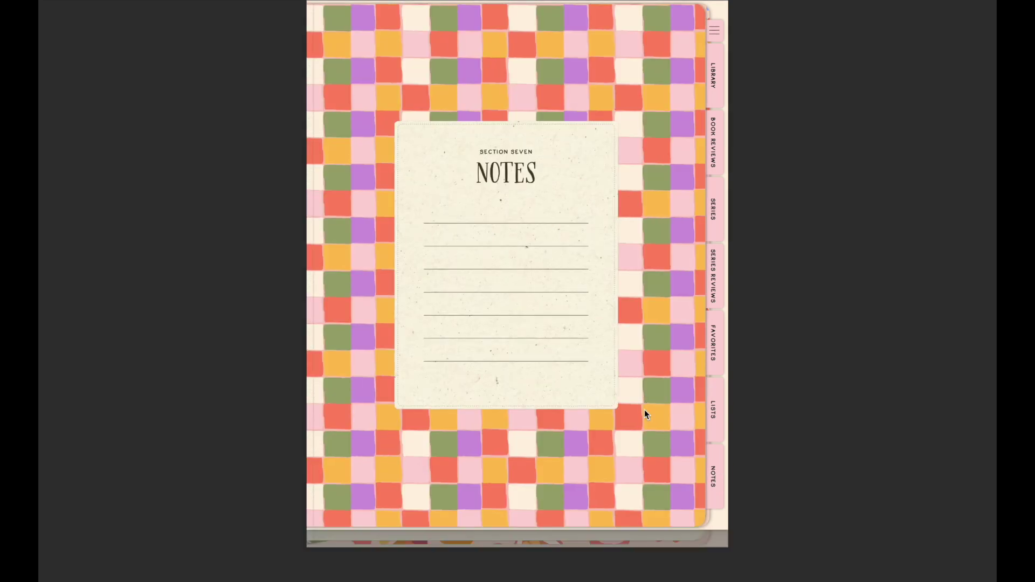
scroll(645, 410, down, 3)
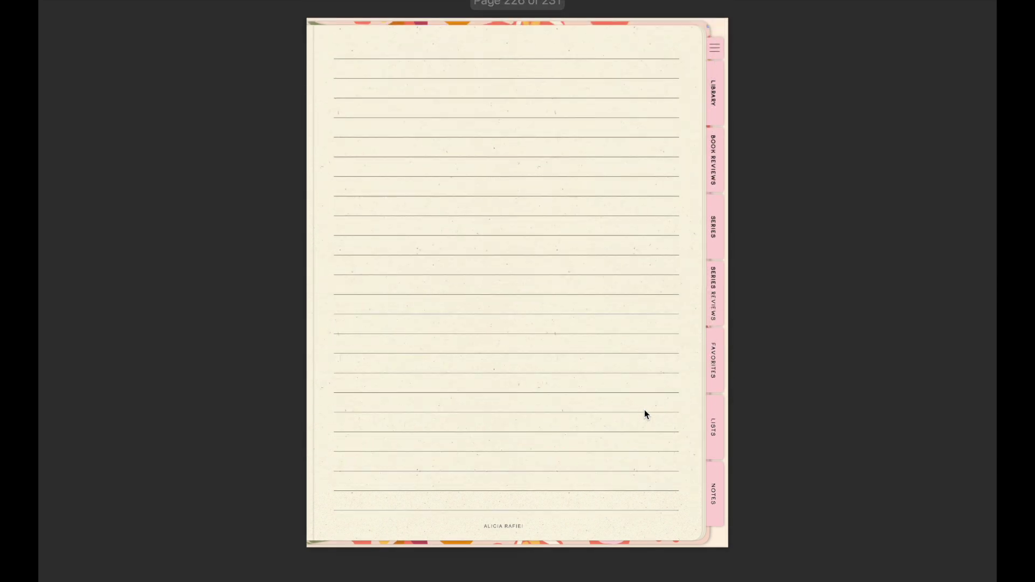
scroll(644, 409, down, 8)
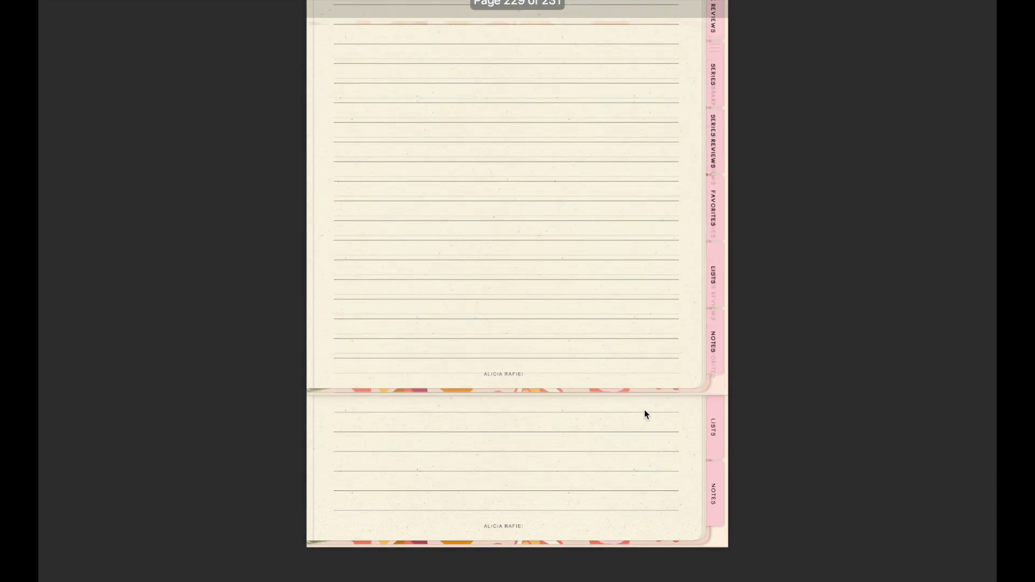
scroll(645, 410, down, 3)
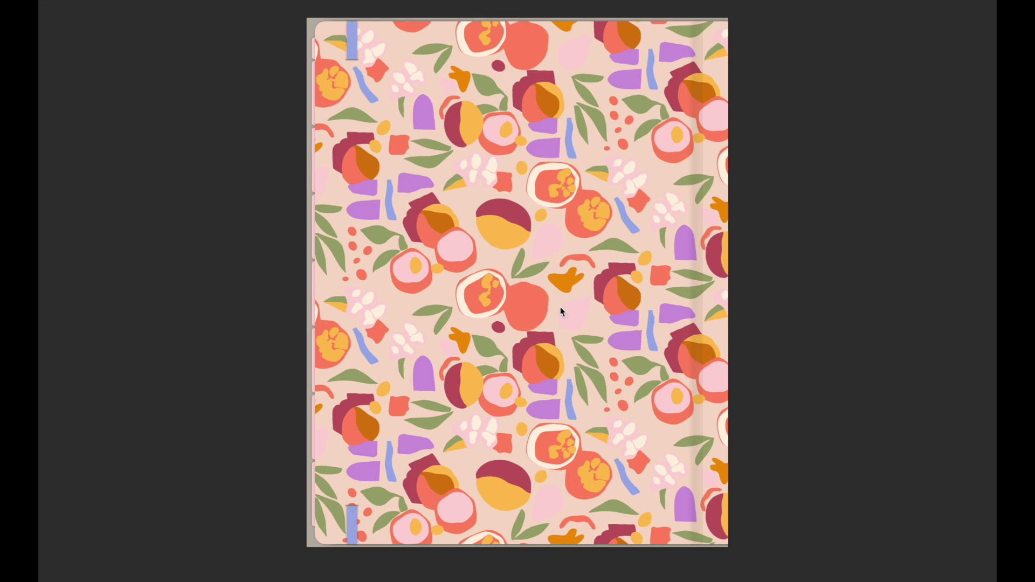
scroll(560, 306, up, 3)
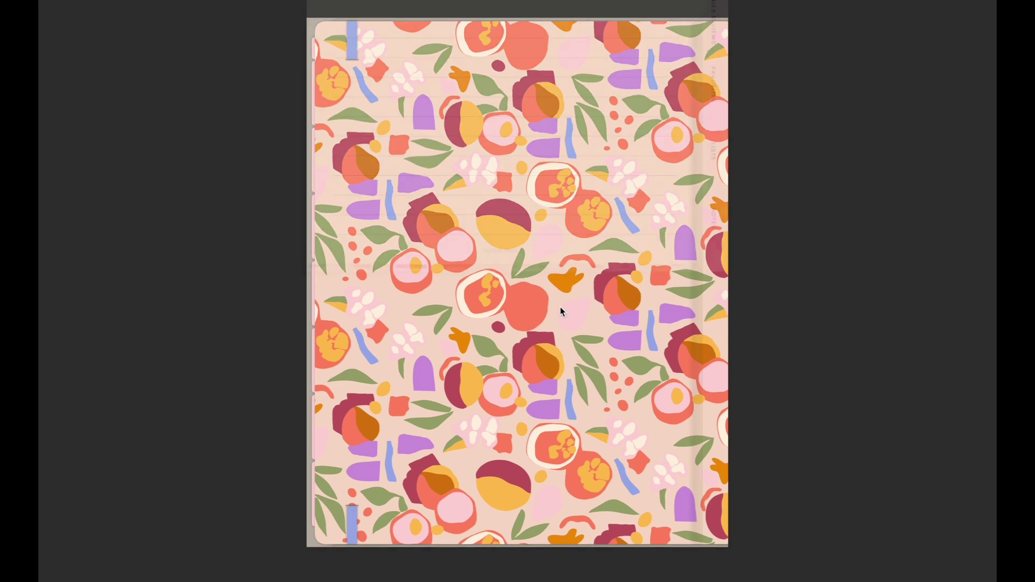
click(722, 32)
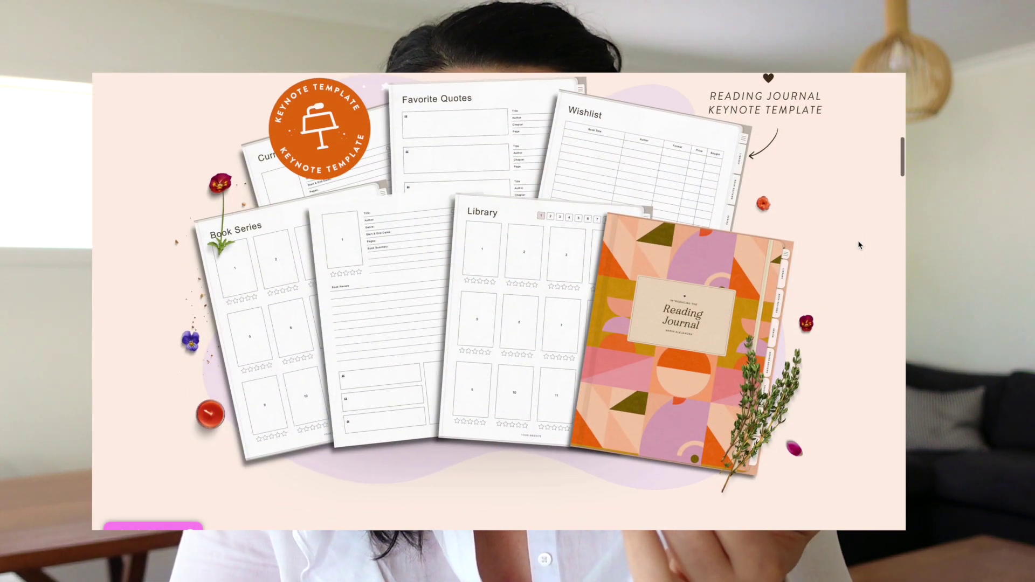
- Switch to the template's sales page and examine its included contents, video tutorials, Canva listing templates and commercial license details
scroll(859, 245, down, 4)
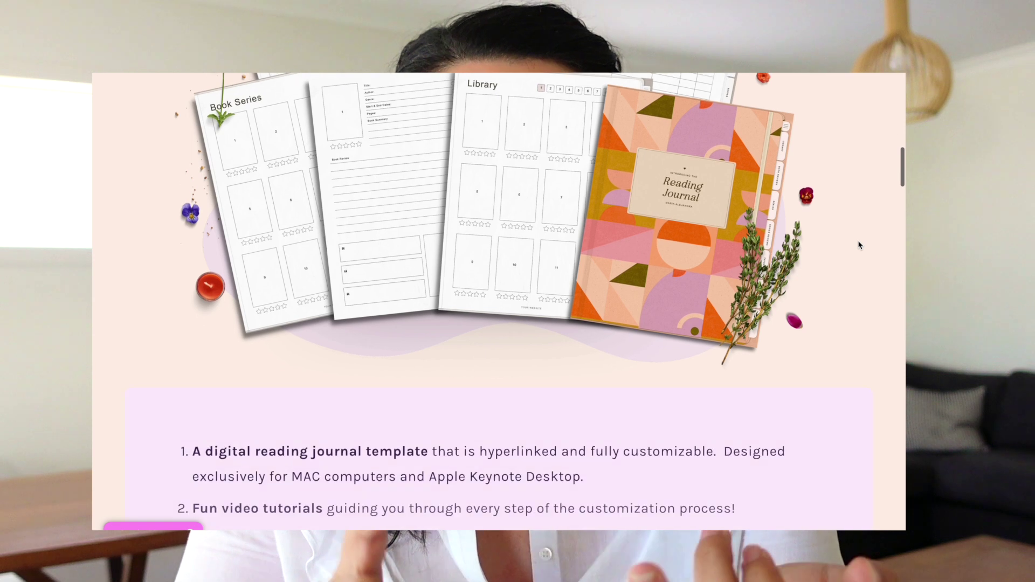
scroll(858, 245, down, 5)
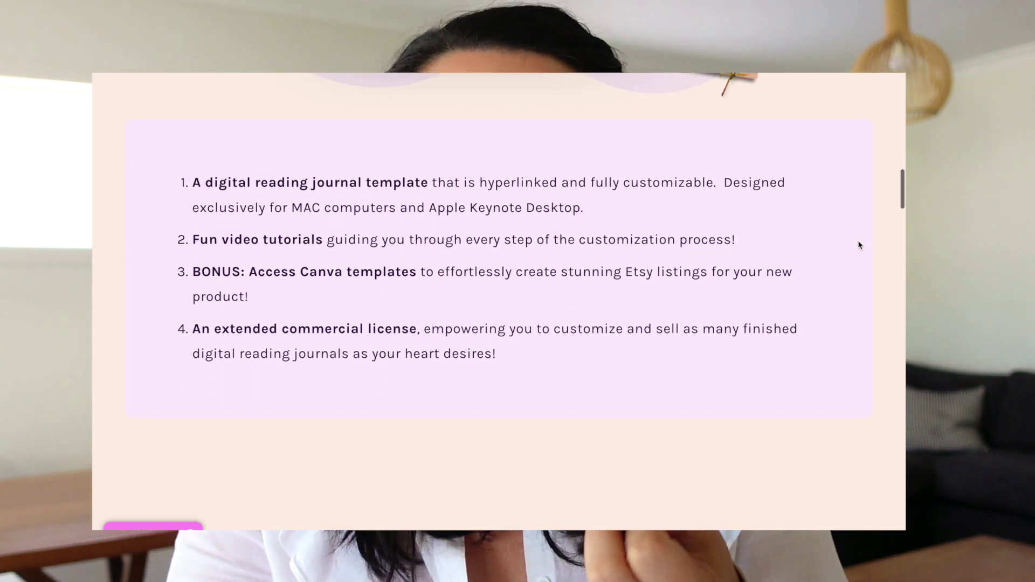
scroll(859, 245, down, 5)
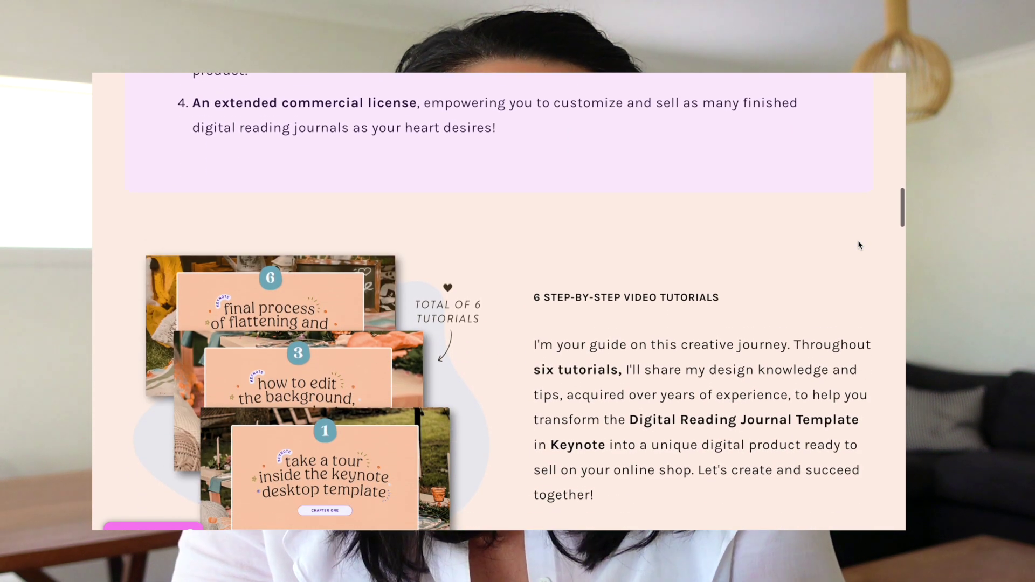
scroll(858, 245, down, 5)
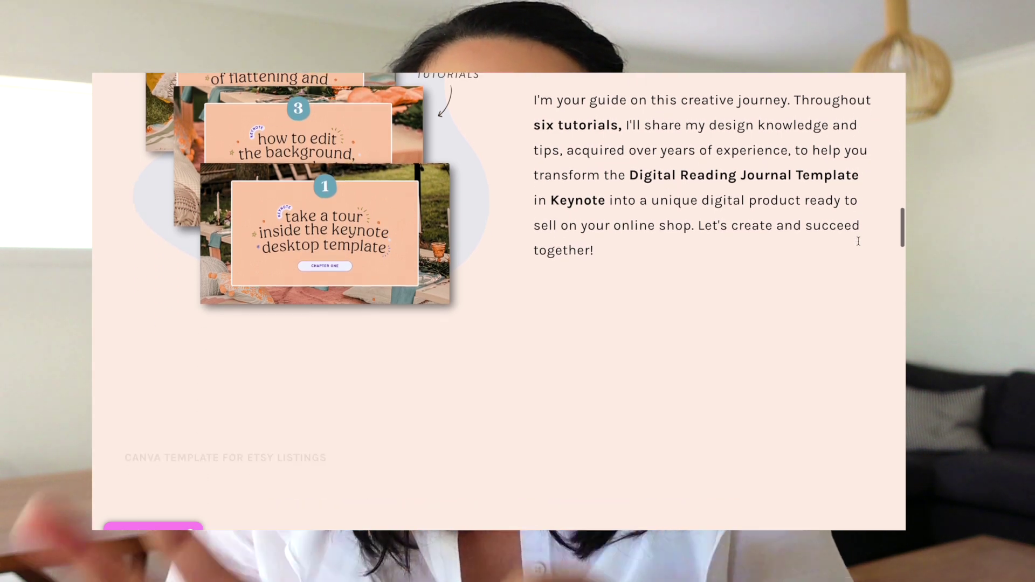
scroll(859, 245, down, 5)
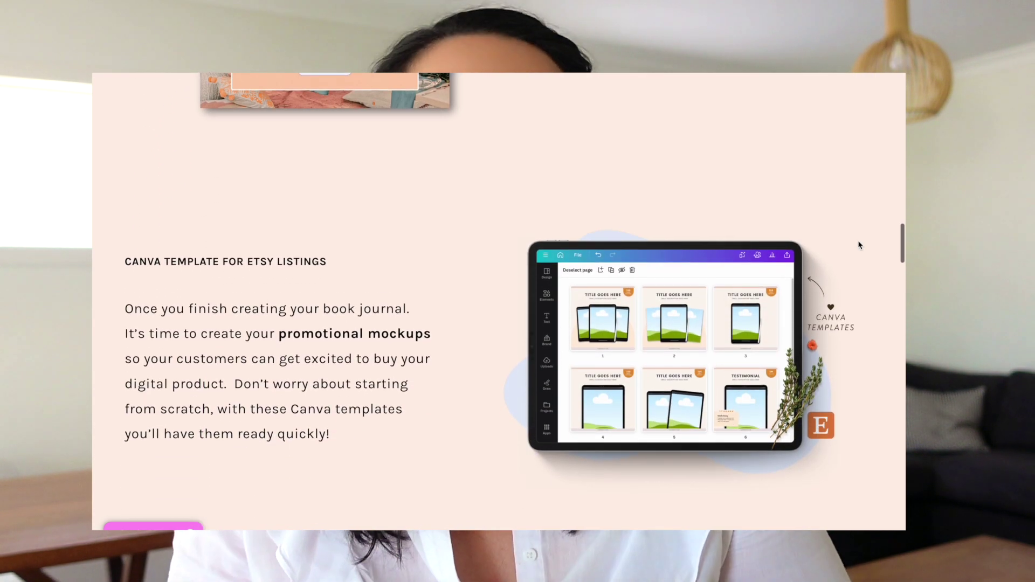
scroll(859, 245, down, 5)
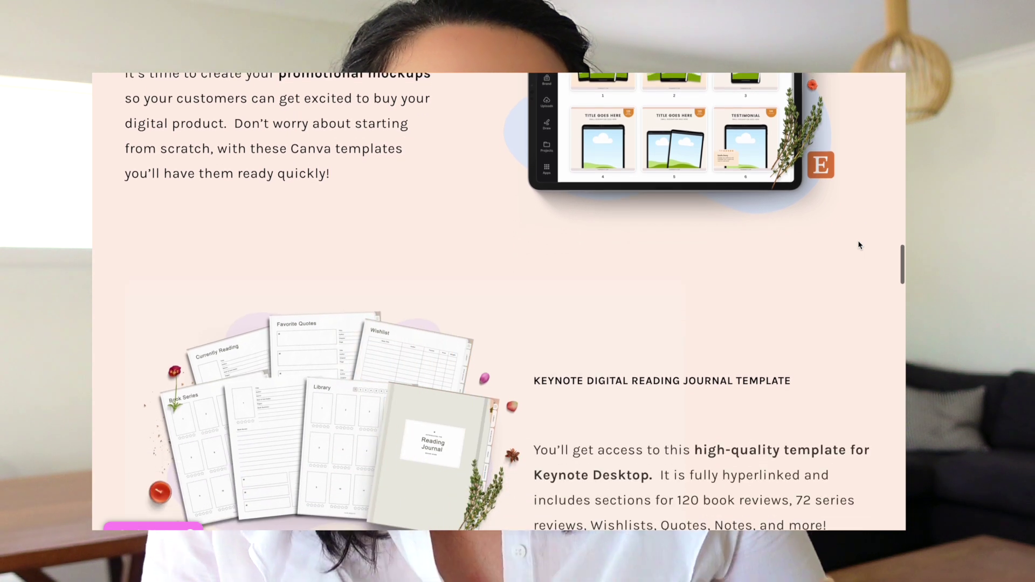
scroll(859, 245, down, 4)
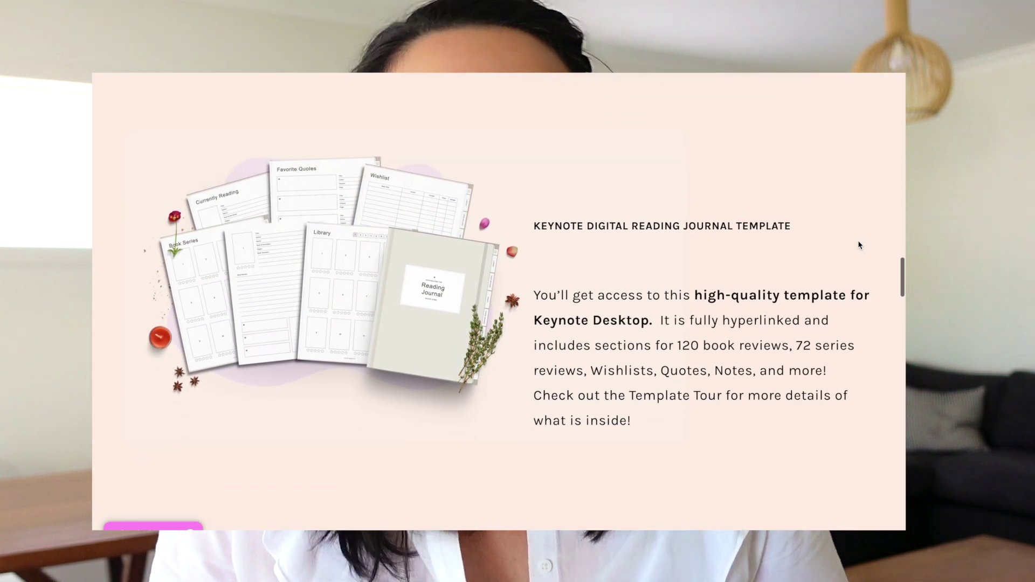
scroll(859, 245, down, 1)
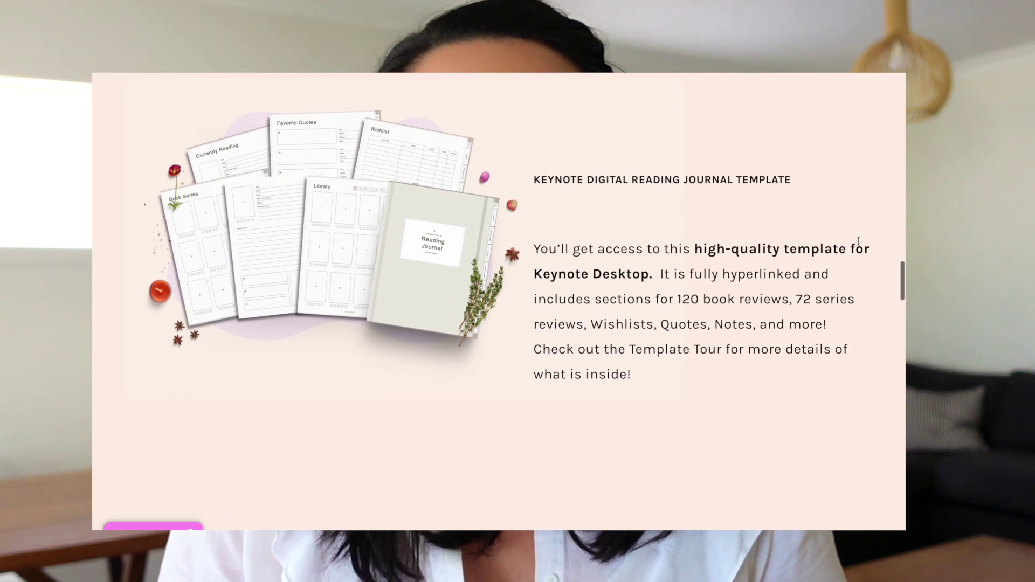
scroll(859, 242, down, 2)
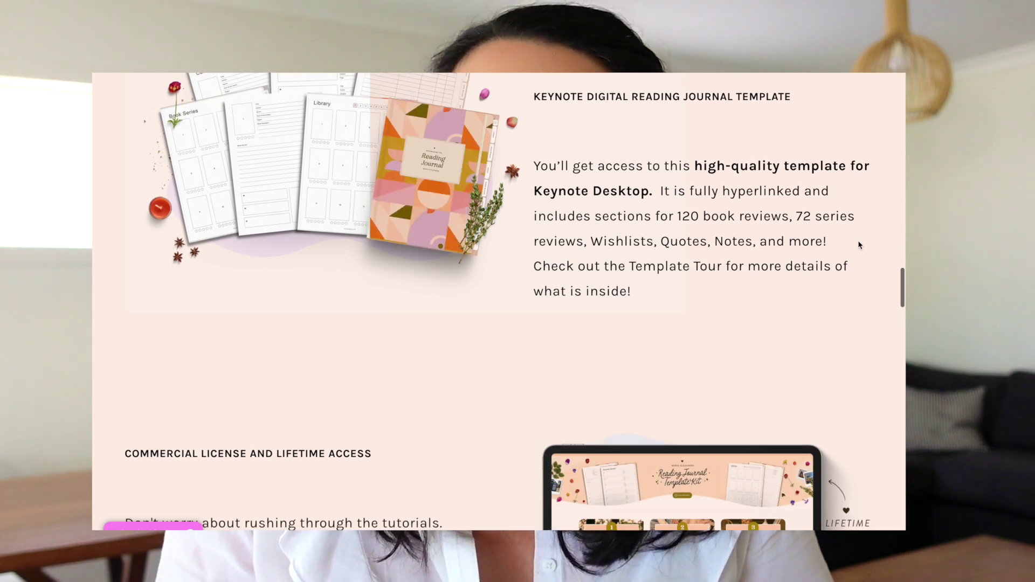
scroll(859, 245, down, 4)
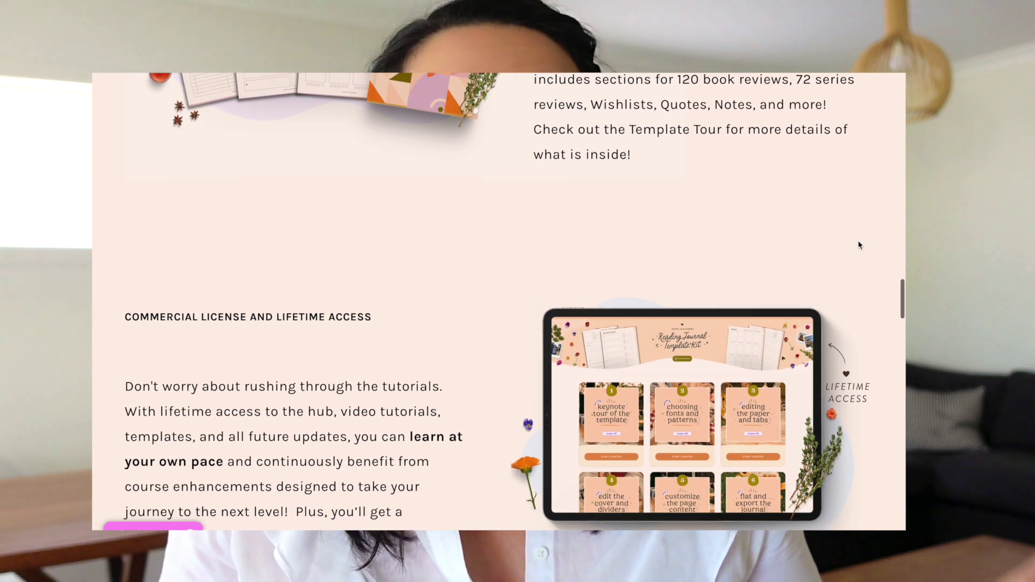
scroll(859, 245, down, 5)
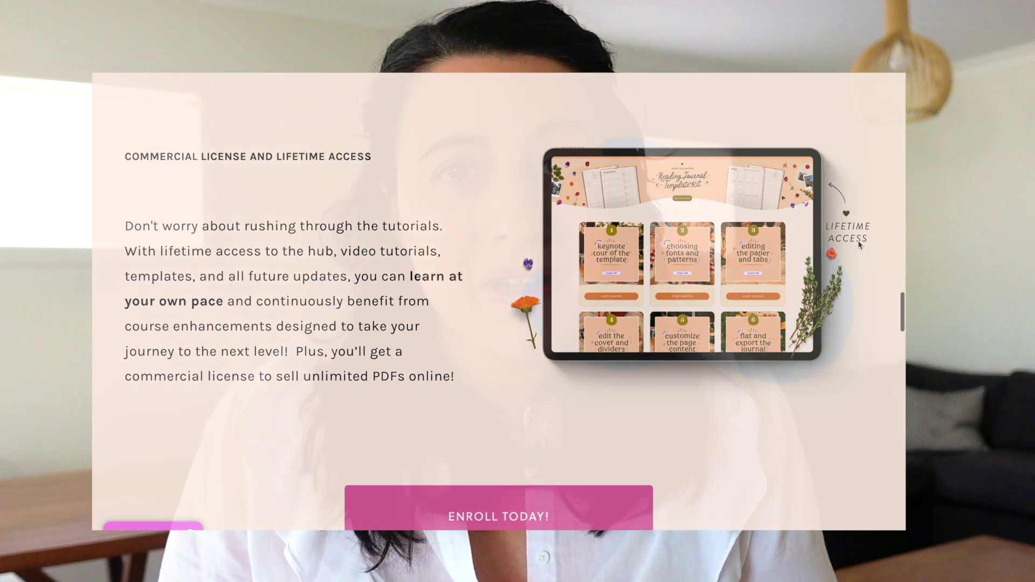